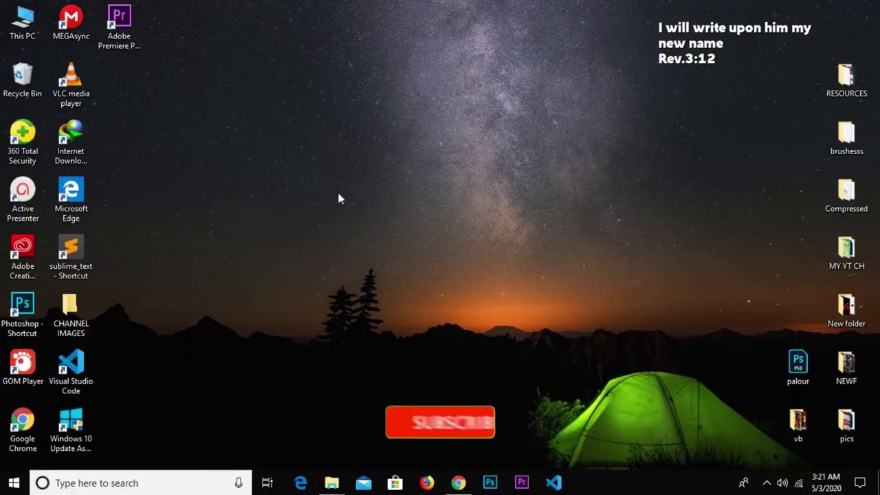
# Refresh the desktop twice from its shortcut menu.
pyautogui.rightClick(338, 194)
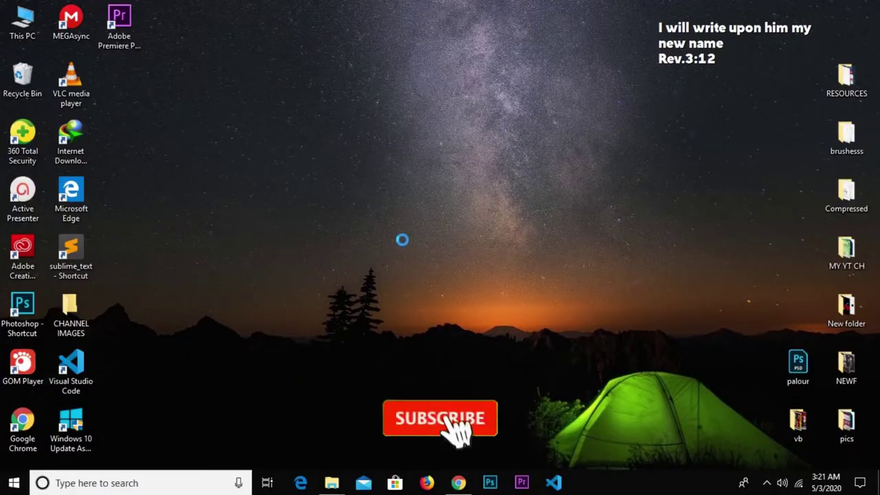
pyautogui.click(411, 234)
pyautogui.rightClick(412, 236)
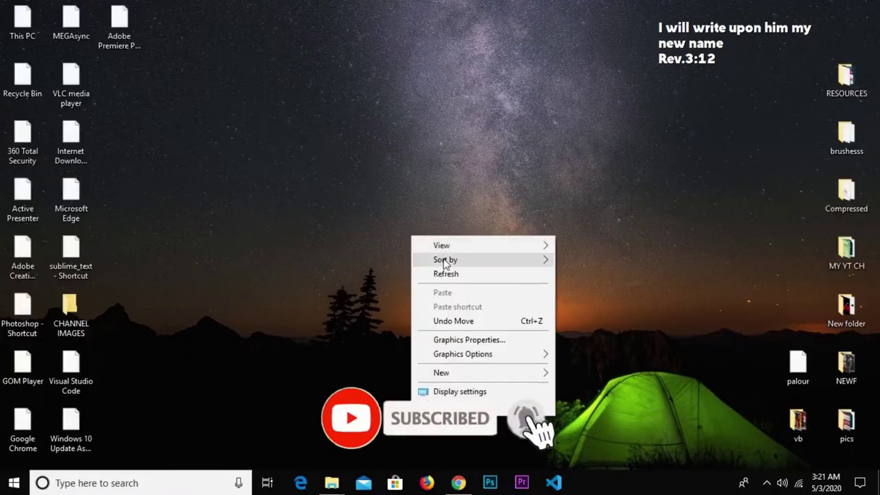
pyautogui.click(447, 273)
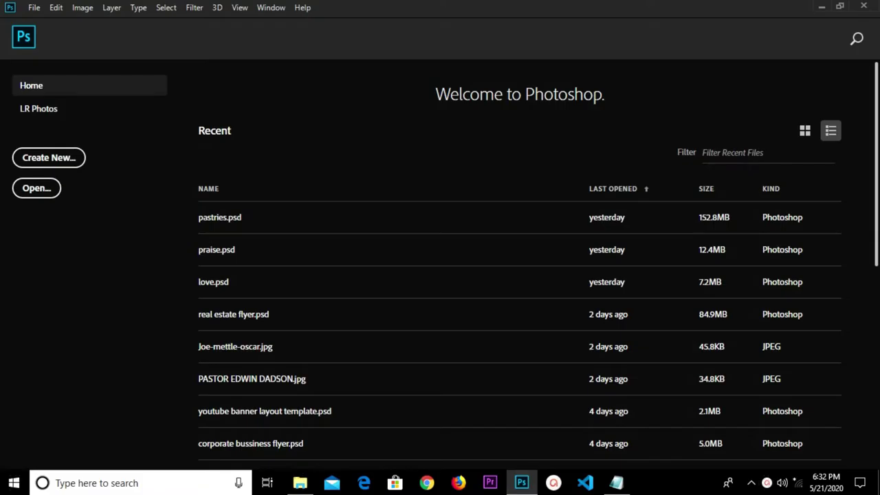
# Create a new document from the A3 print preset, 297 x 420 mm at 300 ppi.
pyautogui.click(66, 163)
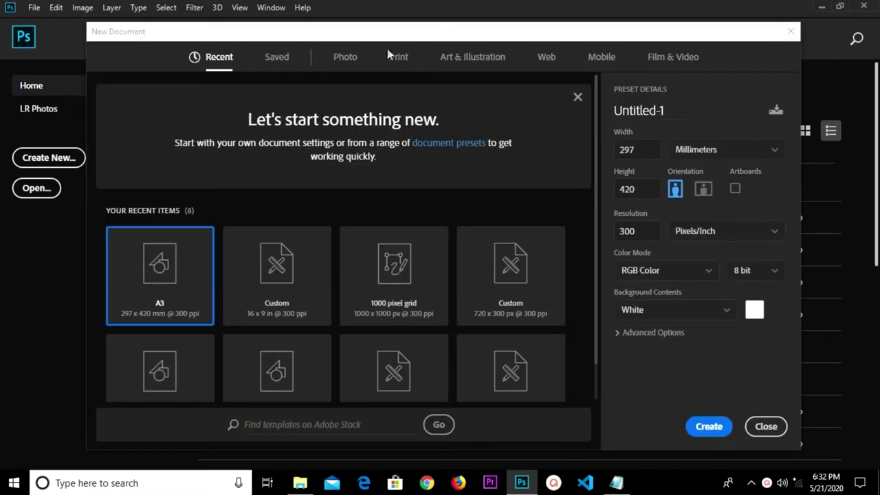
pyautogui.click(399, 58)
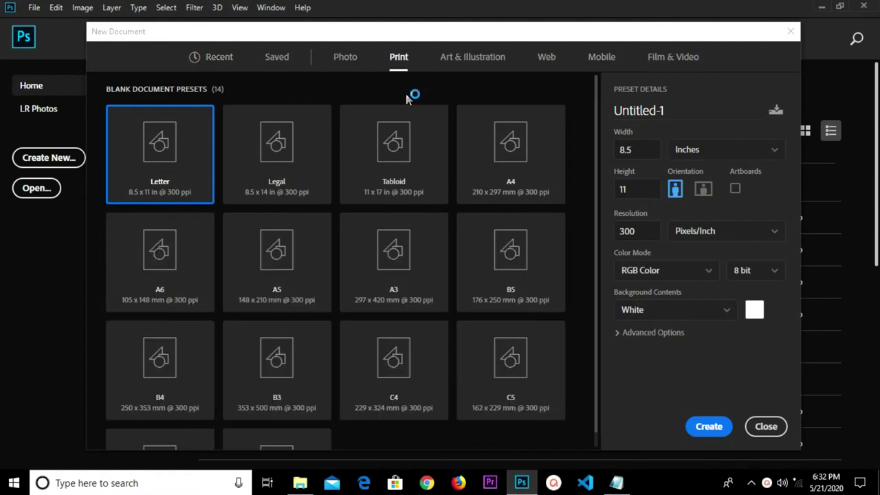
pyautogui.click(398, 266)
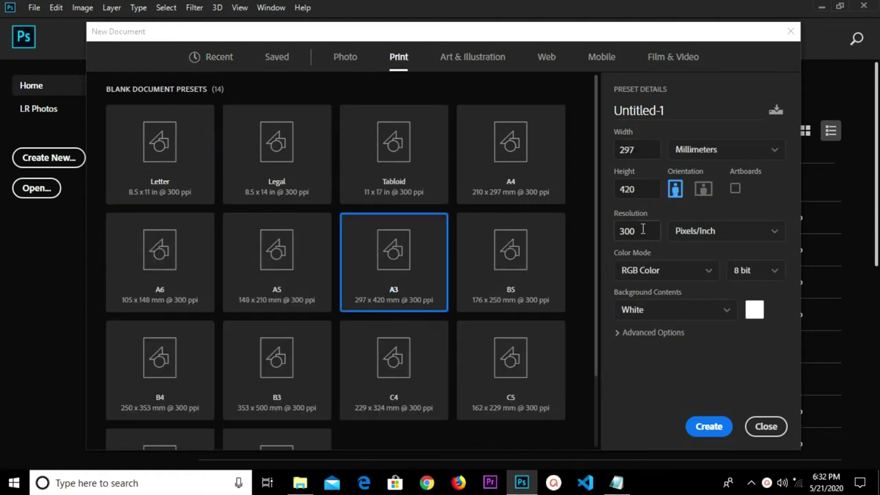
pyautogui.click(617, 233)
pyautogui.click(705, 426)
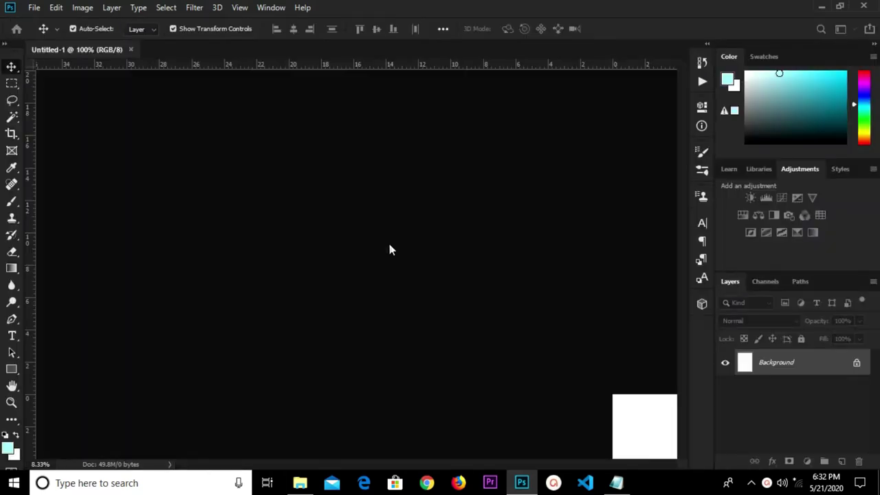
# Convert the Background to Layer 0 and copy colour code 2db9d2 from the notes.
pyautogui.doubleClick(806, 369)
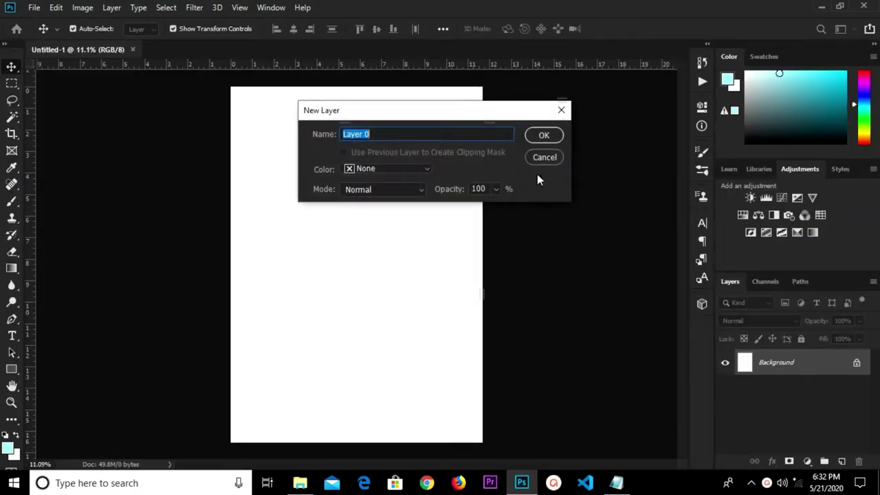
pyautogui.click(549, 138)
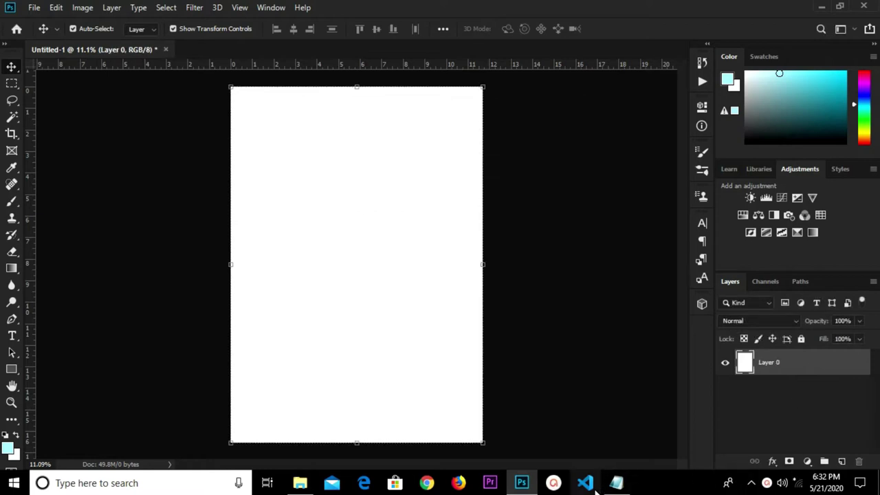
pyautogui.click(616, 482)
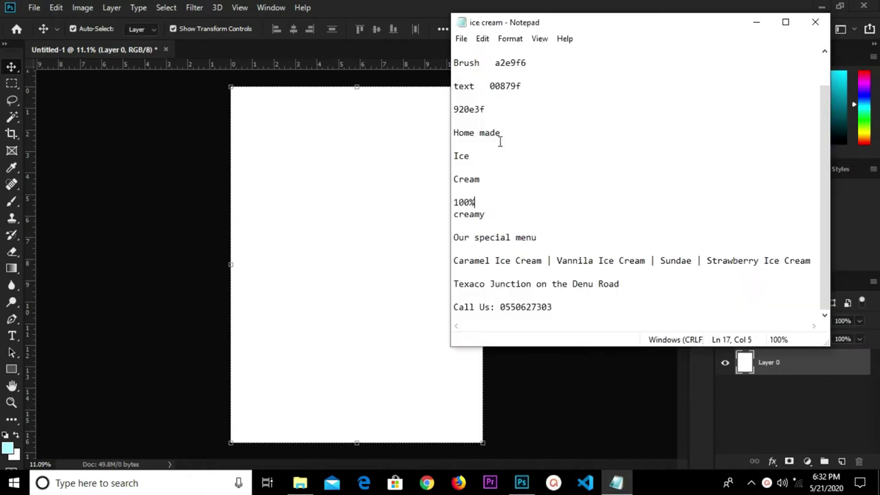
pyautogui.scroll(1, 501, 112)
pyautogui.moveTo(521, 74); pyautogui.dragTo(557, 74)
pyautogui.rightClick(542, 69)
pyautogui.click(569, 112)
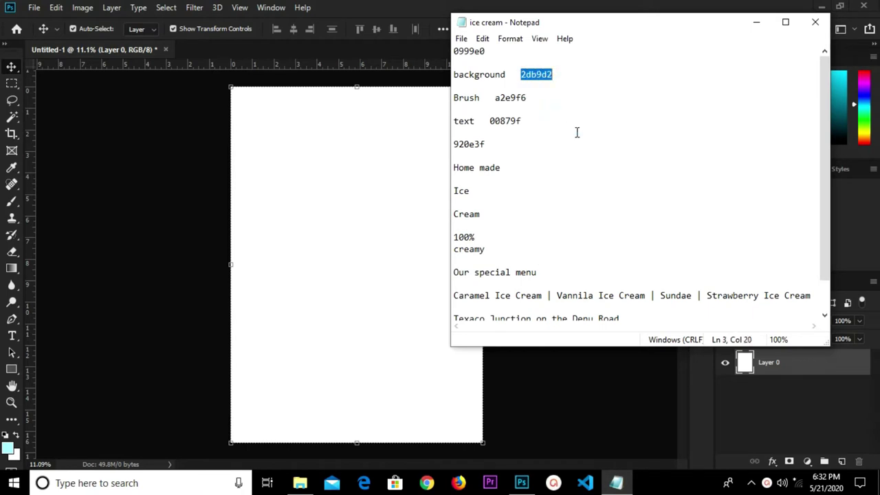
# Add a Solid Color fill layer set to 2db9d2, with an empty layer above it.
pyautogui.click(771, 415)
pyautogui.click(807, 461)
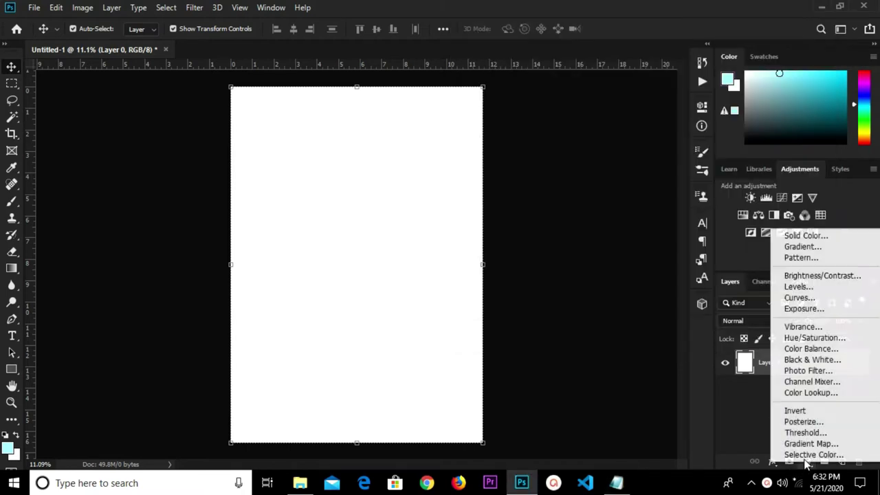
pyautogui.click(806, 235)
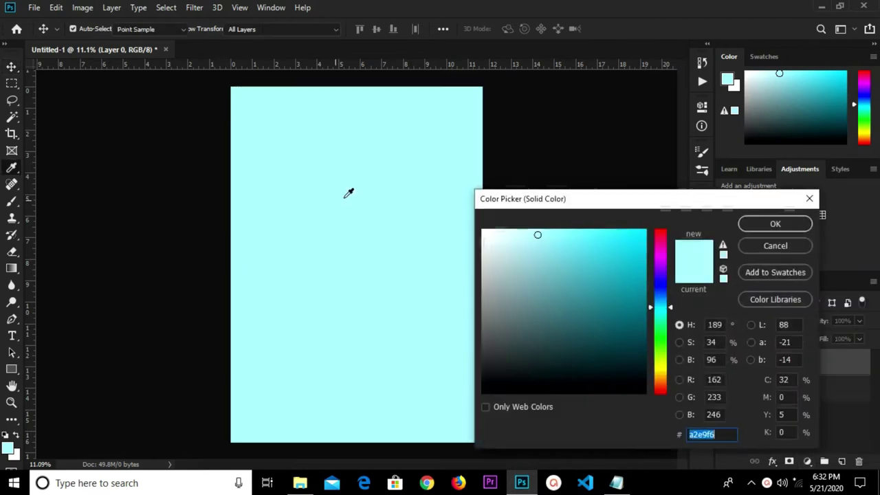
pyautogui.rightClick(698, 437)
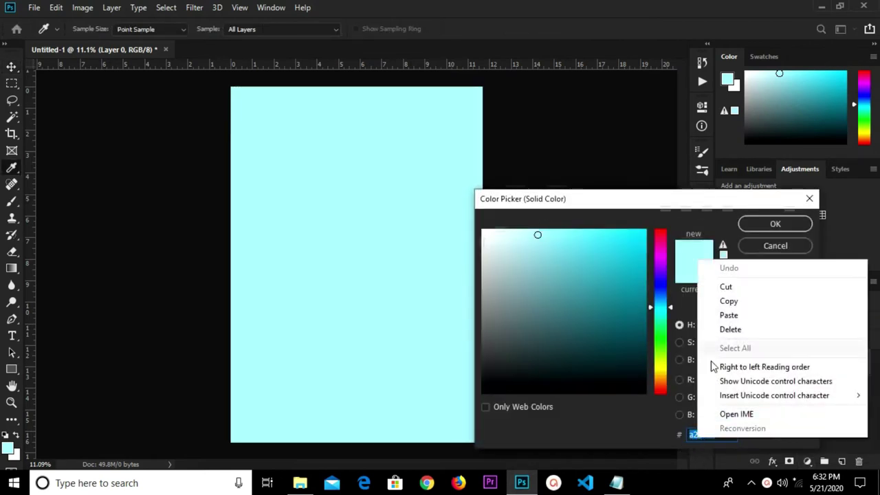
pyautogui.click(729, 314)
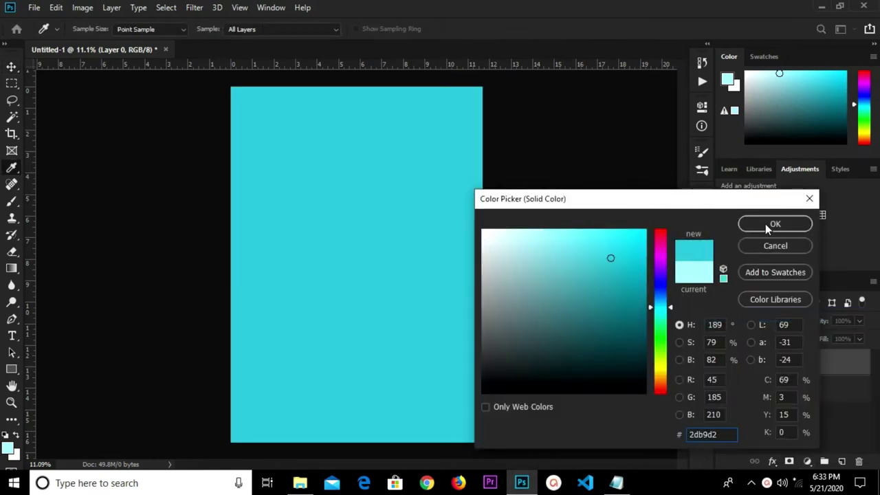
pyautogui.click(767, 225)
pyautogui.click(840, 461)
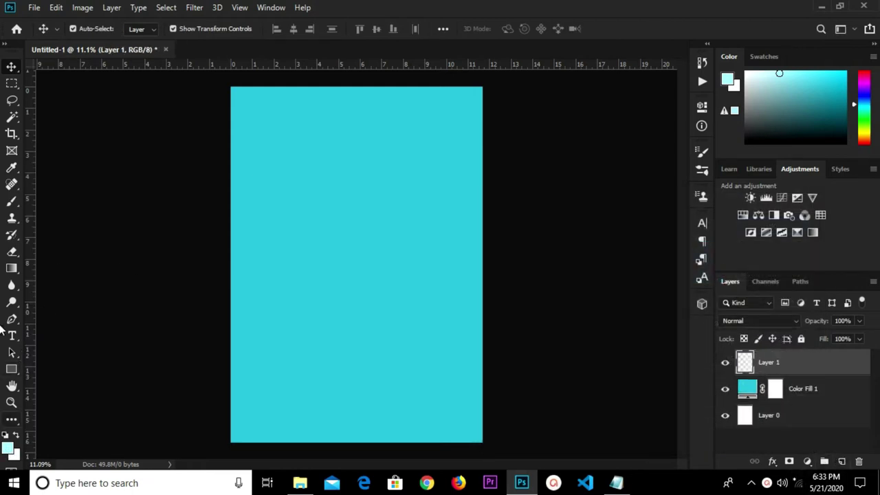
# Paint one soft pale glow at the canvas centre with a roughly 2500 px brush.
pyautogui.click(14, 203)
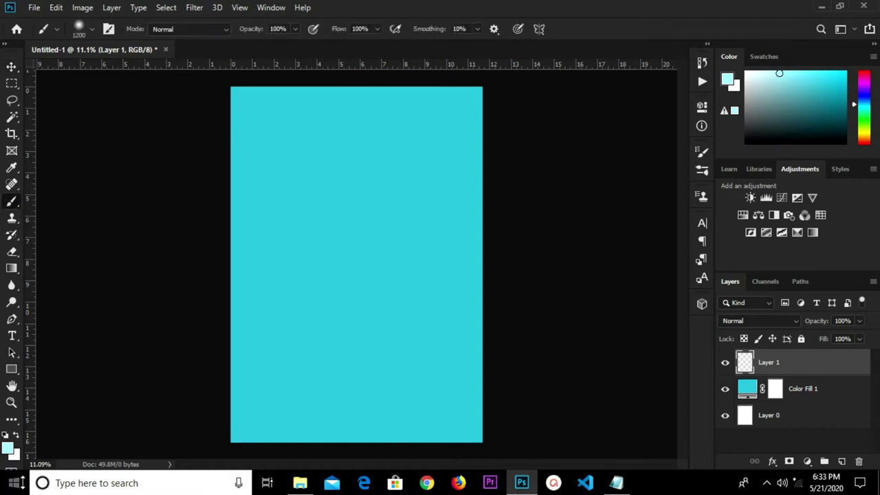
pyautogui.click(9, 448)
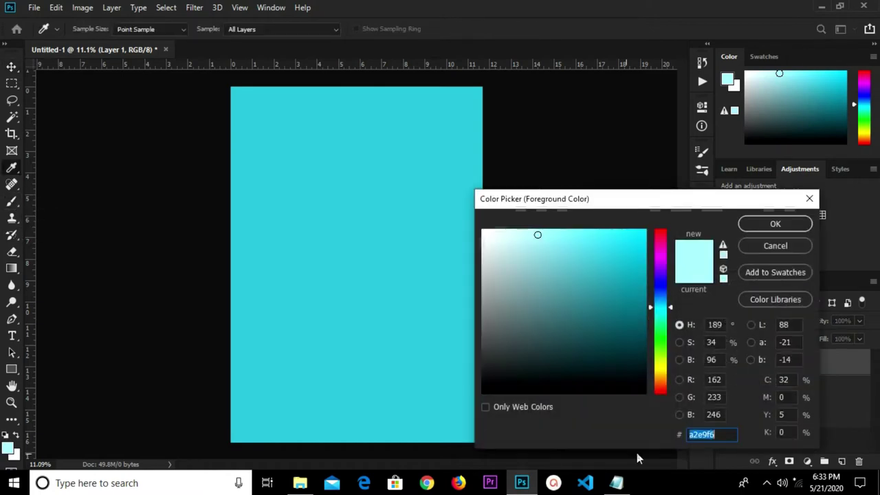
pyautogui.click(767, 225)
pyautogui.press(']')
pyautogui.press(']')
pyautogui.press(']')
pyautogui.press(']')
pyautogui.press(']')
pyautogui.press(']')
pyautogui.press(']')
pyautogui.press(']')
pyautogui.press(']')
pyautogui.press(']')
pyautogui.press(']')
pyautogui.press(']')
pyautogui.press(']')
pyautogui.press(']')
pyautogui.press(']')
pyautogui.press(']')
pyautogui.press(']')
pyautogui.press(']')
pyautogui.press(']')
pyautogui.press(']')
pyautogui.press(']')
pyautogui.press(']')
pyautogui.press(']')
pyautogui.press(']')
pyautogui.press(']')
pyautogui.press(']')
pyautogui.press(']')
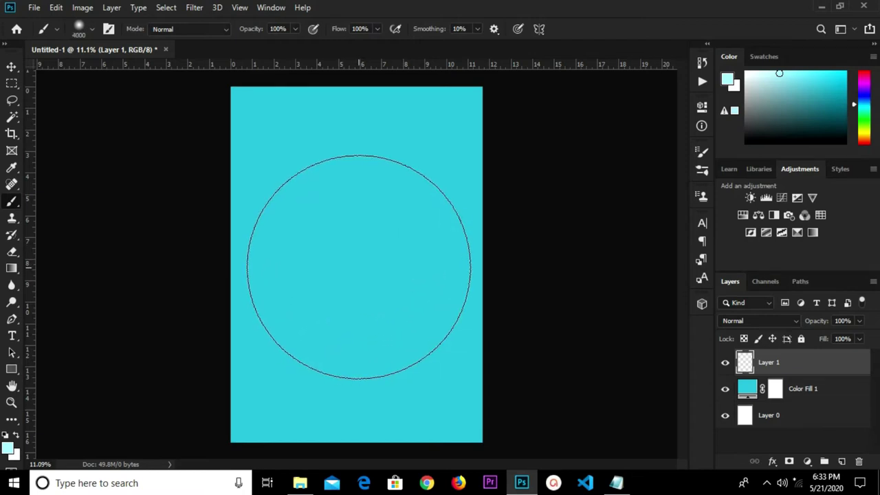
pyautogui.click(359, 267)
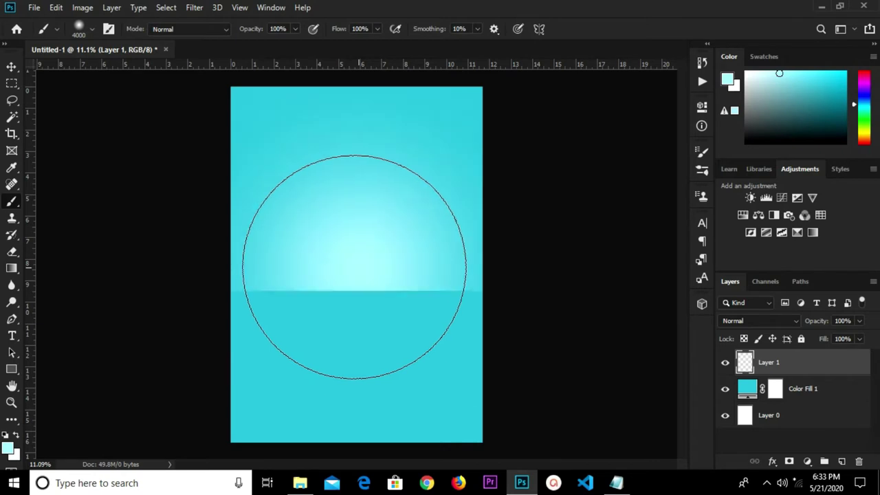
pyautogui.click(11, 67)
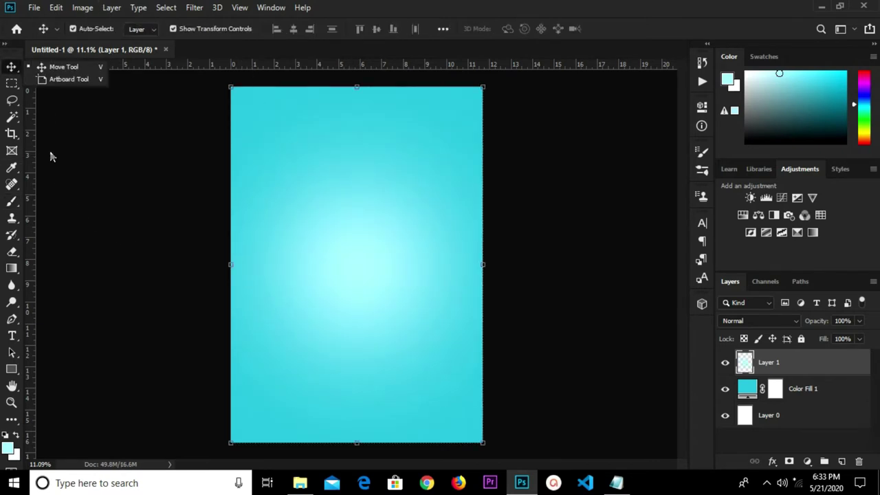
pyautogui.click(119, 209)
pyautogui.click(117, 206)
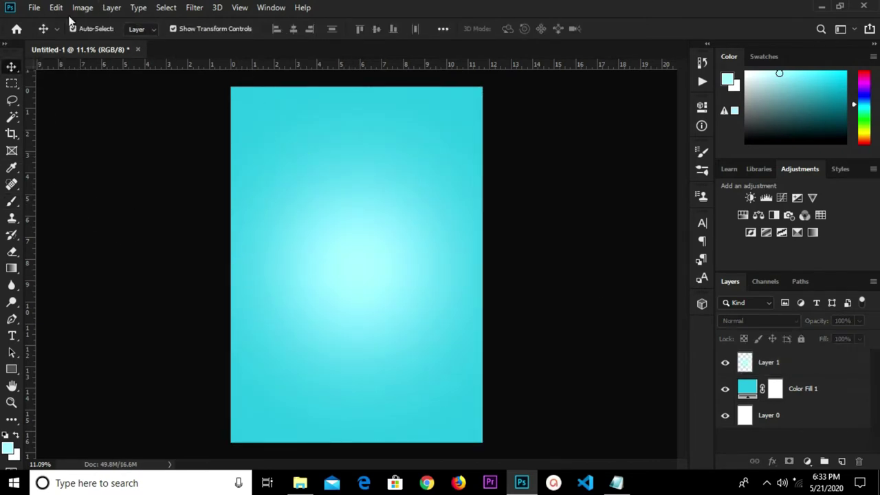
# Place Ray-PNG-Free-Download as an embedded smart object and invert the rays to white.
pyautogui.click(34, 7)
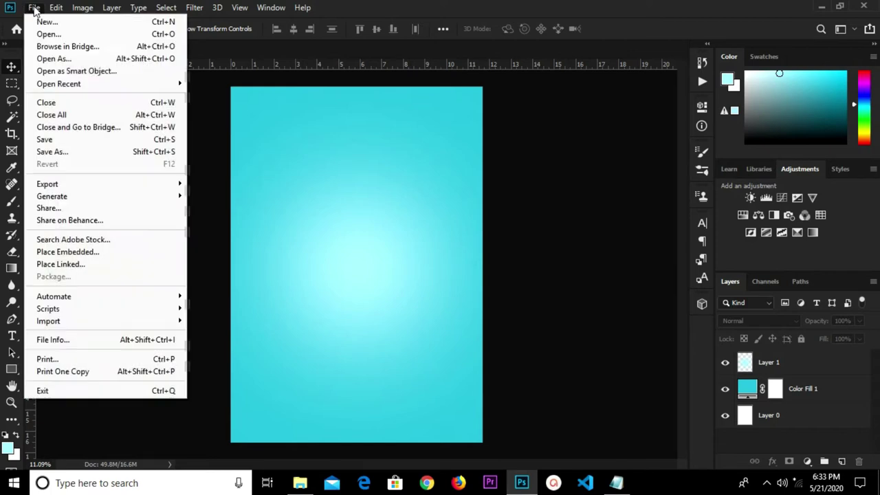
pyautogui.click(83, 252)
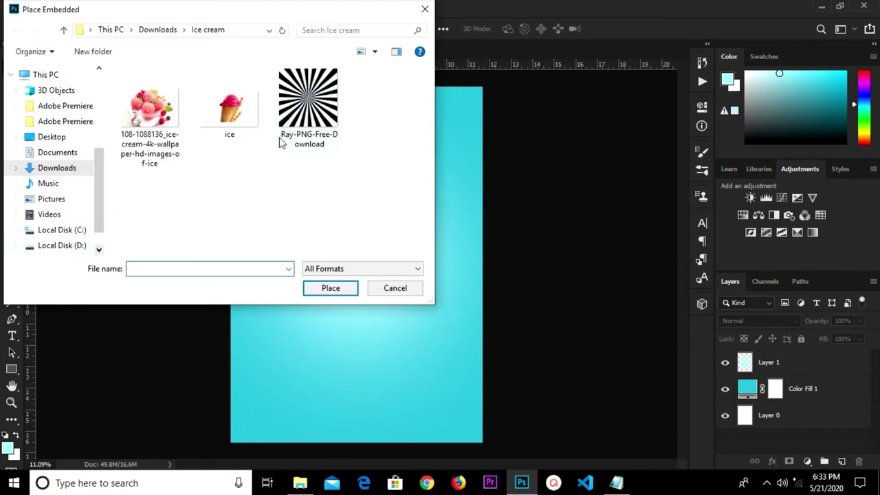
pyautogui.click(306, 104)
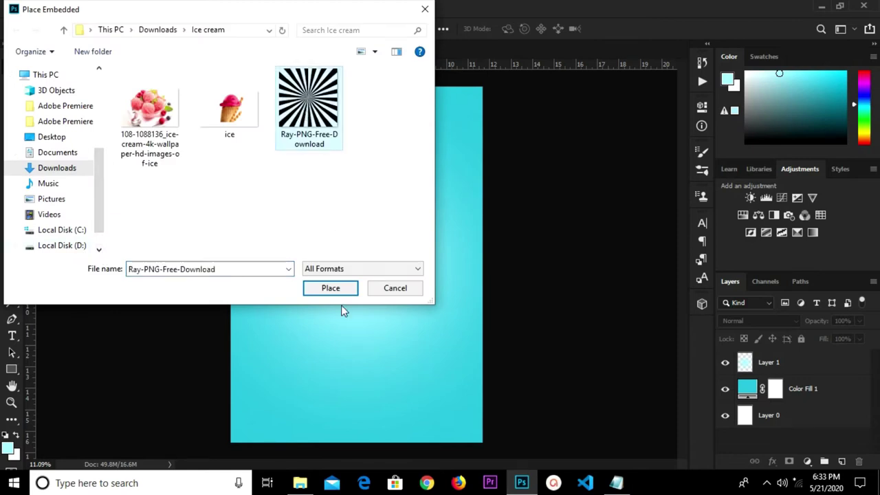
pyautogui.click(324, 289)
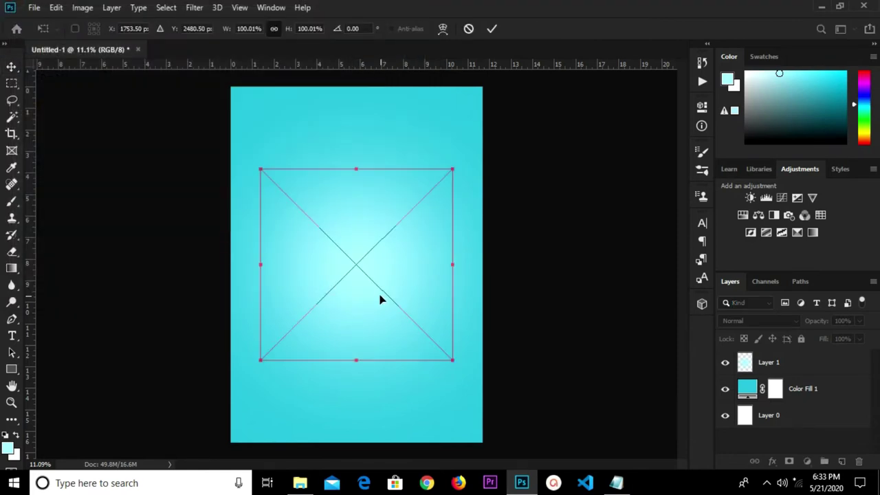
pyautogui.click(491, 28)
pyautogui.rightClick(782, 367)
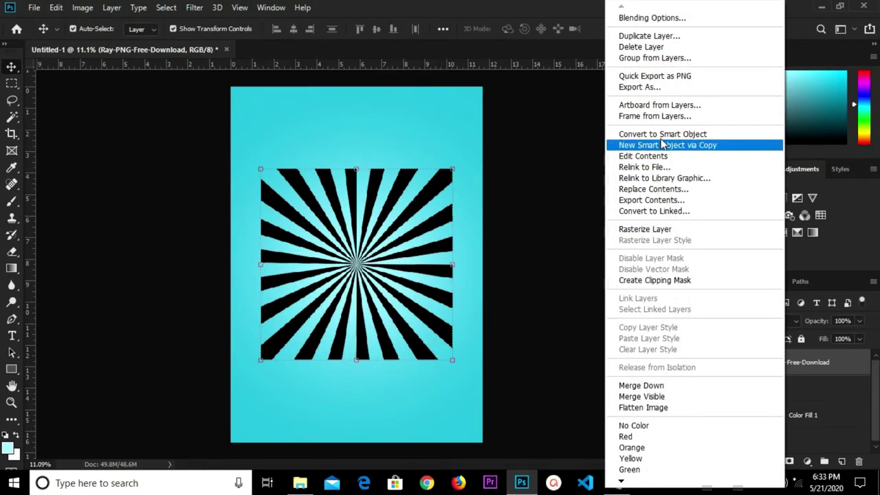
pyautogui.click(659, 134)
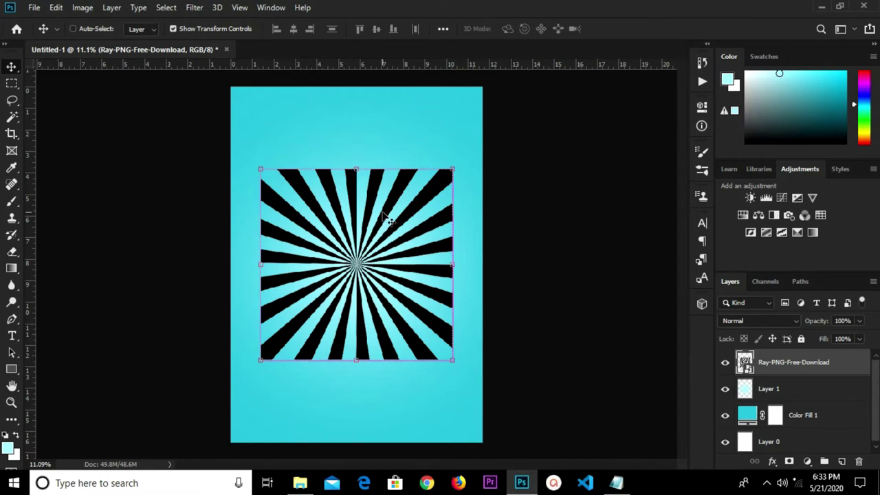
pyautogui.hotkey('ctrl', 'i')
# Scale the sunburst rays to about 152% across the page and commit.
pyautogui.scroll(-1, 388, 204)
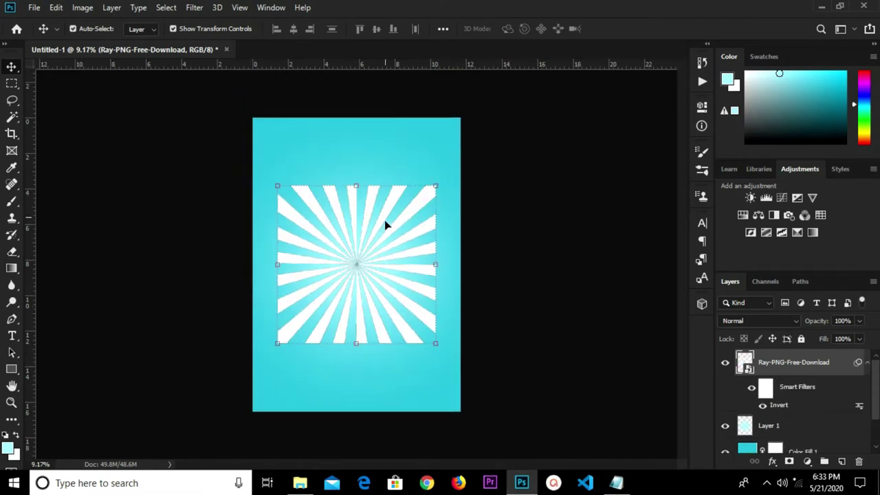
pyautogui.click(430, 196)
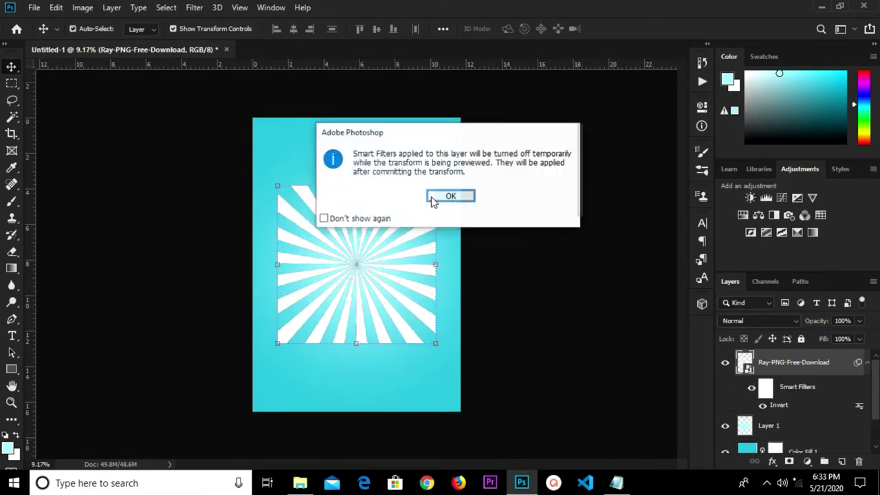
pyautogui.click(438, 198)
pyautogui.moveTo(435, 185); pyautogui.dragTo(466, 153)
pyautogui.moveTo(278, 346); pyautogui.dragTo(241, 379)
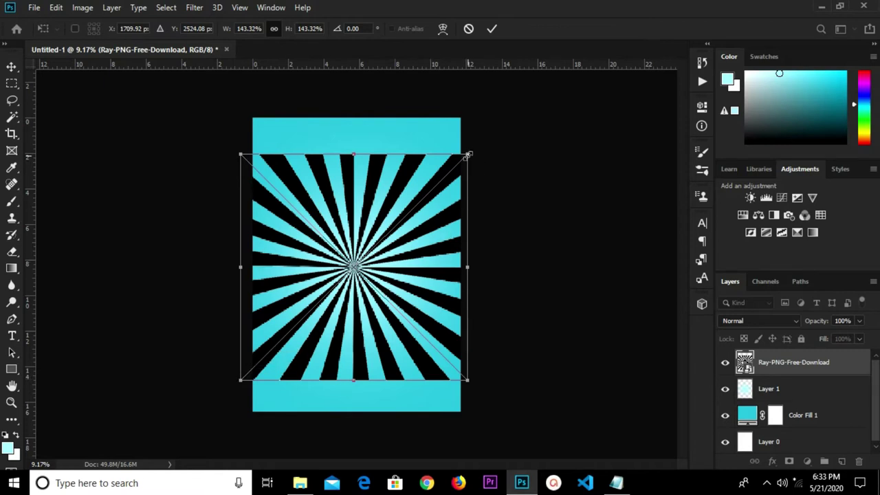
pyautogui.moveTo(465, 150); pyautogui.dragTo(477, 144)
pyautogui.moveTo(238, 380); pyautogui.dragTo(237, 384)
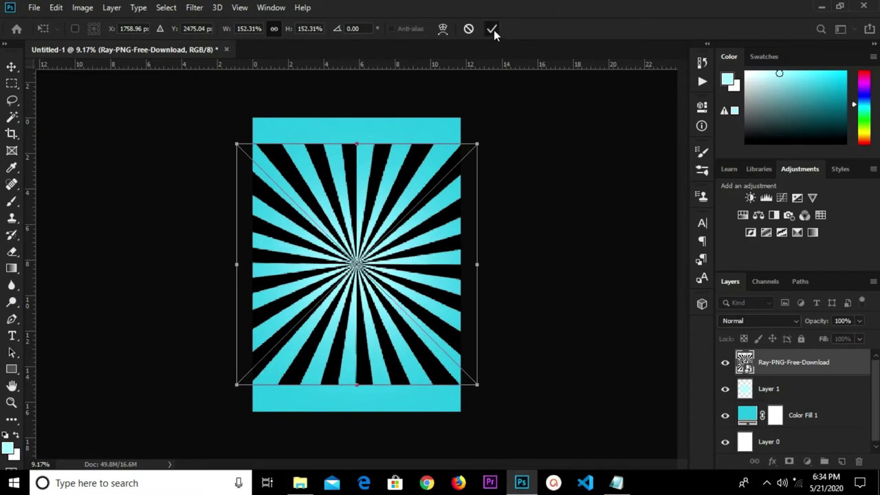
pyautogui.click(492, 28)
pyautogui.hotkey('ctrl', 'i')
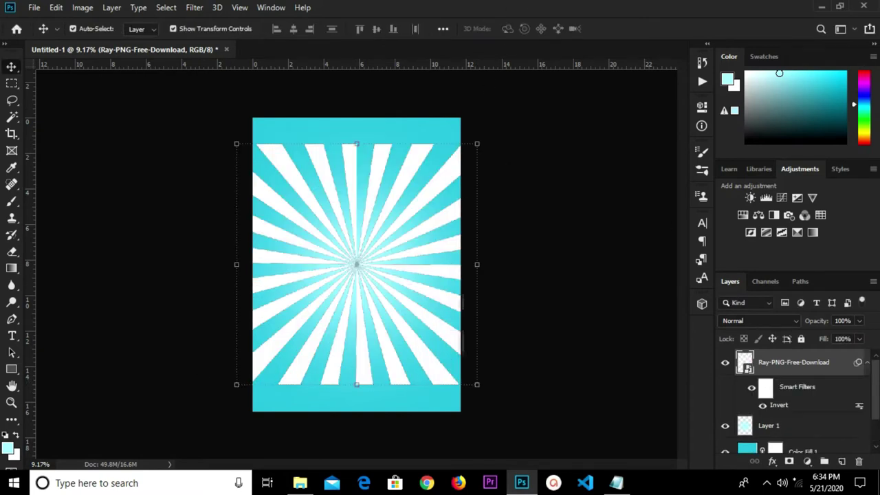
# Set the Ray-PNG-Free-Download layer opacity to 20% and add a layer mask.
pyautogui.click(858, 321)
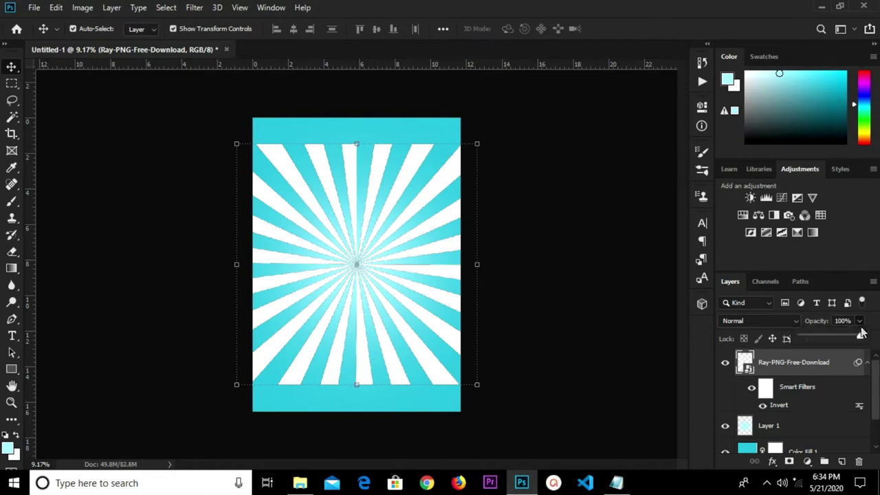
pyautogui.moveTo(811, 342); pyautogui.dragTo(812, 342)
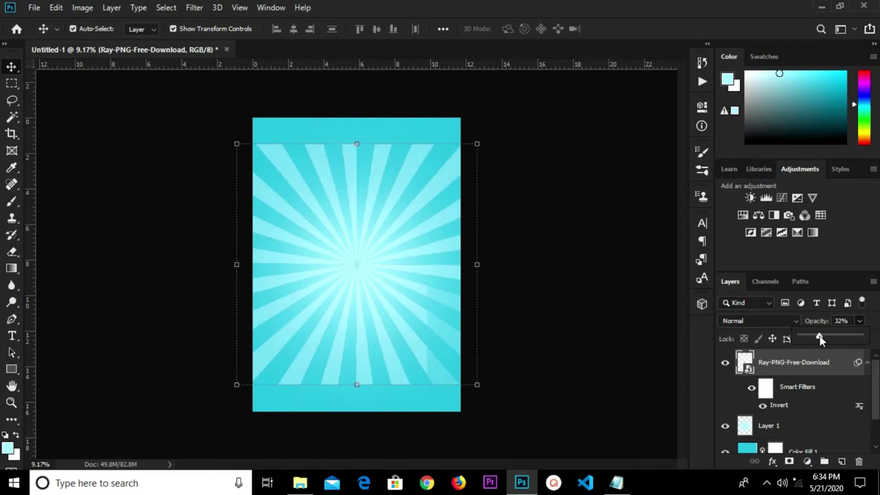
pyautogui.click(845, 321)
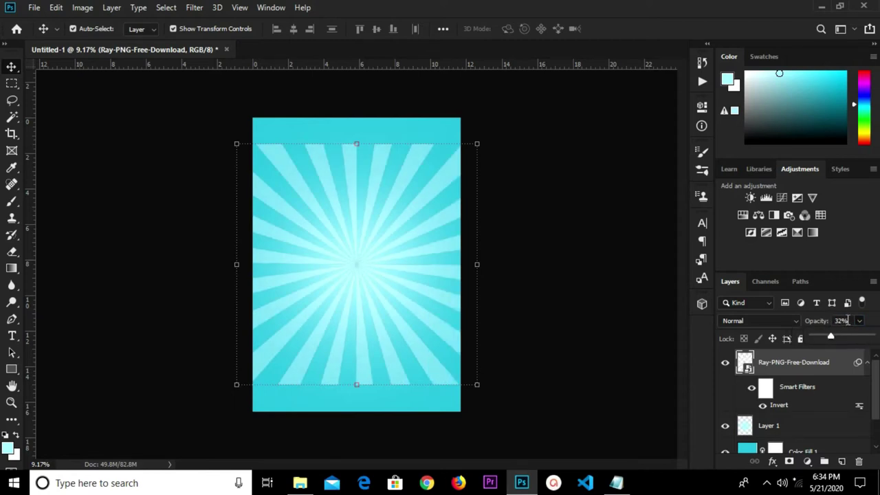
pyautogui.write('20')
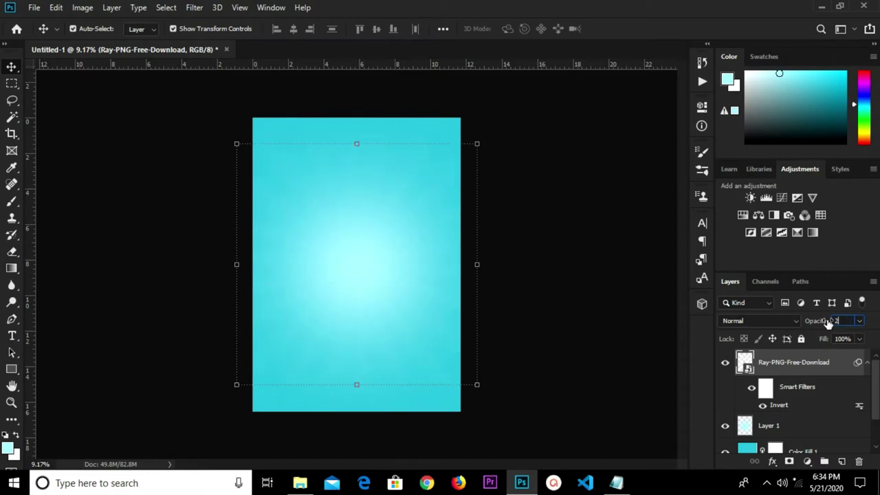
pyautogui.click(577, 300)
pyautogui.click(791, 369)
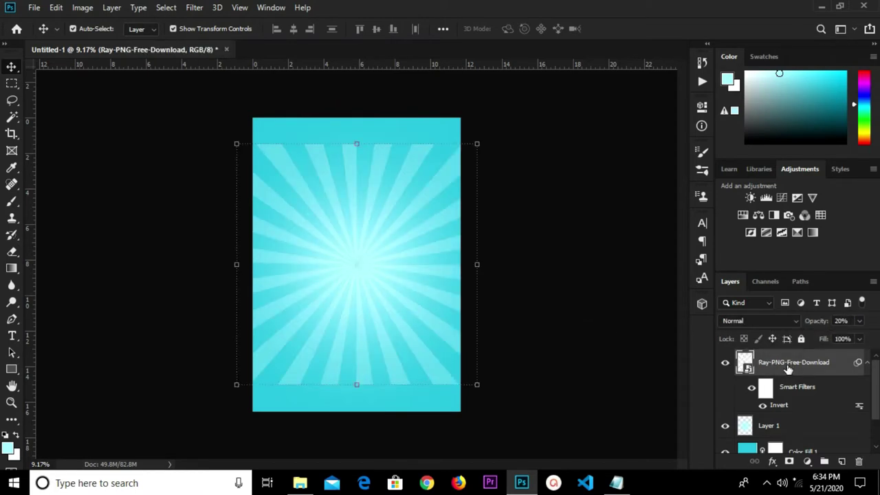
pyautogui.click(788, 461)
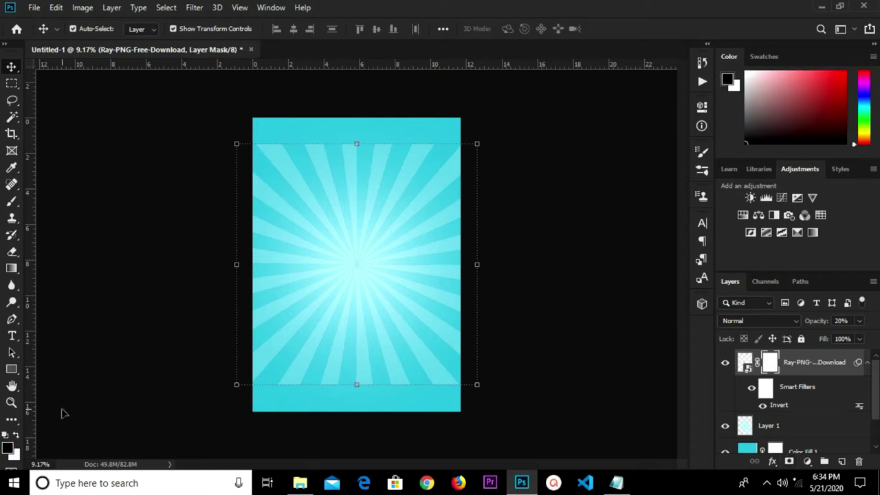
# Paint black on the rays mask with a 2300 px brush at the top and bottom edges.
pyautogui.click(12, 203)
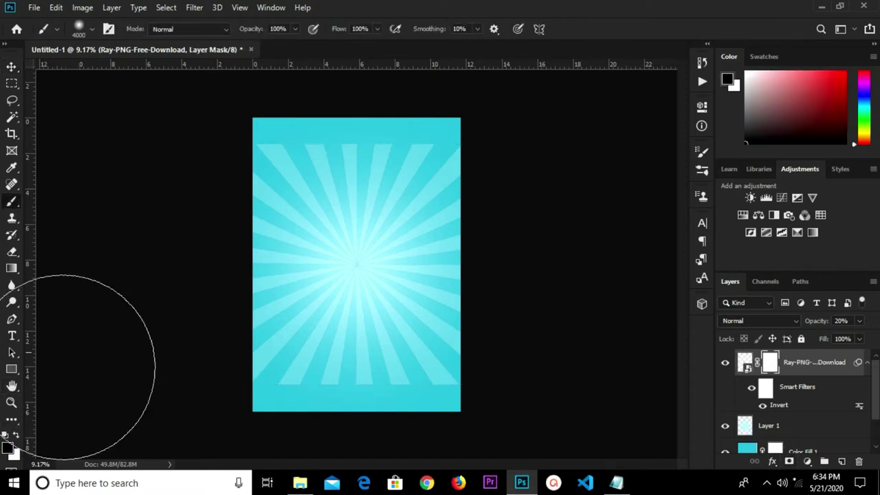
pyautogui.click(7, 447)
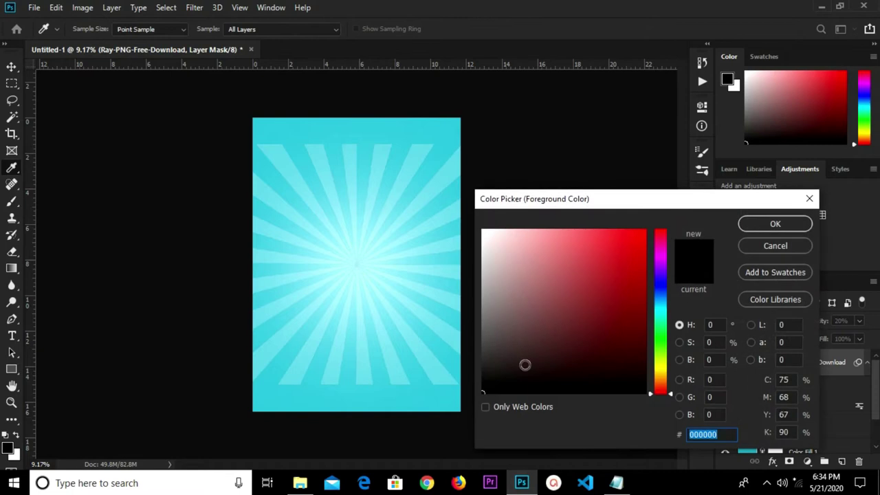
pyautogui.click(773, 225)
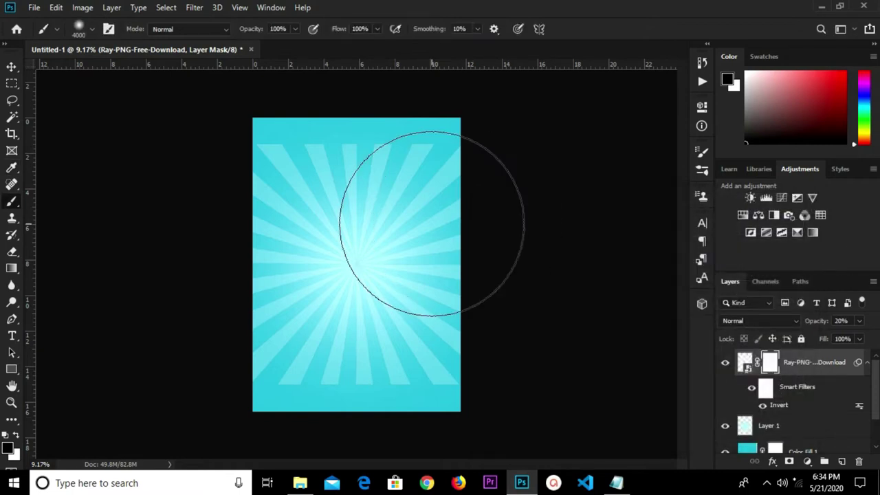
pyautogui.press('[')
pyautogui.press('[')
pyautogui.press('[')
pyautogui.press('[')
pyautogui.press('[')
pyautogui.press('[')
pyautogui.press('[')
pyautogui.press('[')
pyautogui.press('[')
pyautogui.press('[')
pyautogui.press('[')
pyautogui.press('[')
pyautogui.press('[')
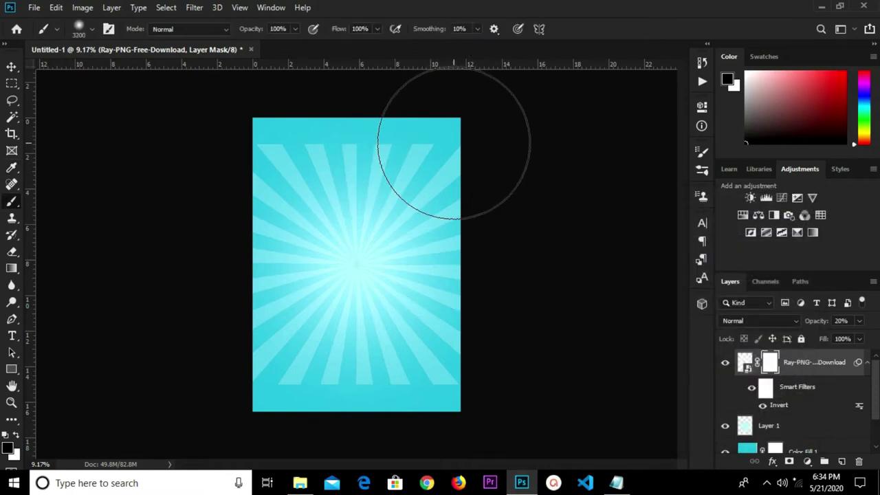
pyautogui.press('[')
pyautogui.press('[')
pyautogui.press('[')
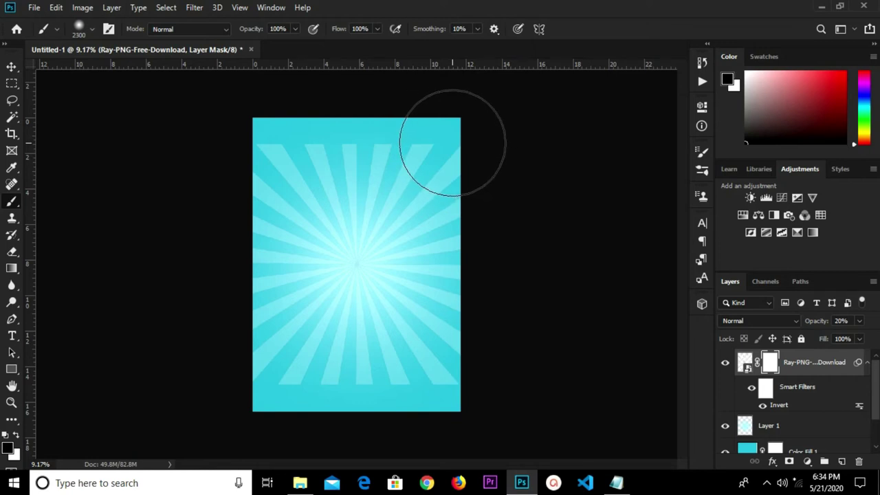
pyautogui.moveTo(393, 118)
pyautogui.mouseDown()
pyautogui.moveTo(259, 132)
pyautogui.moveTo(260, 148)
pyautogui.moveTo(211, 186)
pyautogui.moveTo(250, 136)
pyautogui.moveTo(437, 134)
pyautogui.mouseUp()
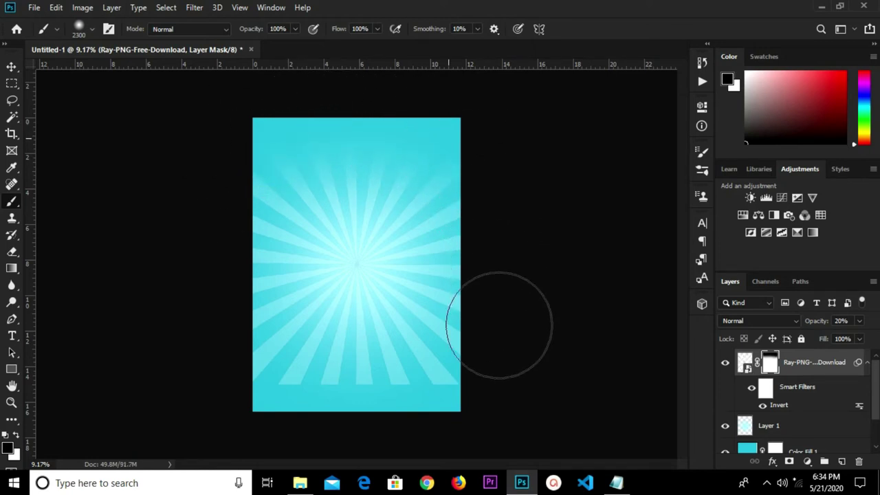
pyautogui.moveTo(255, 369)
pyautogui.mouseDown()
pyautogui.moveTo(377, 392)
pyautogui.moveTo(454, 387)
pyautogui.mouseUp()
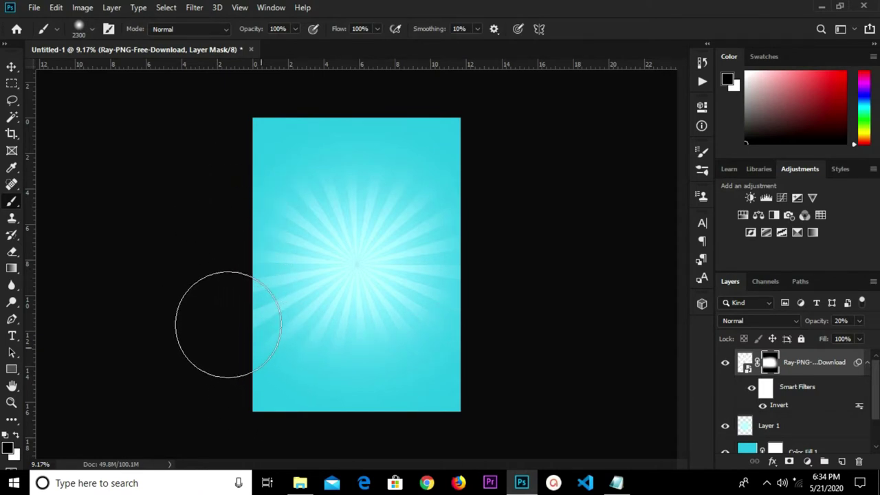
pyautogui.click(268, 169)
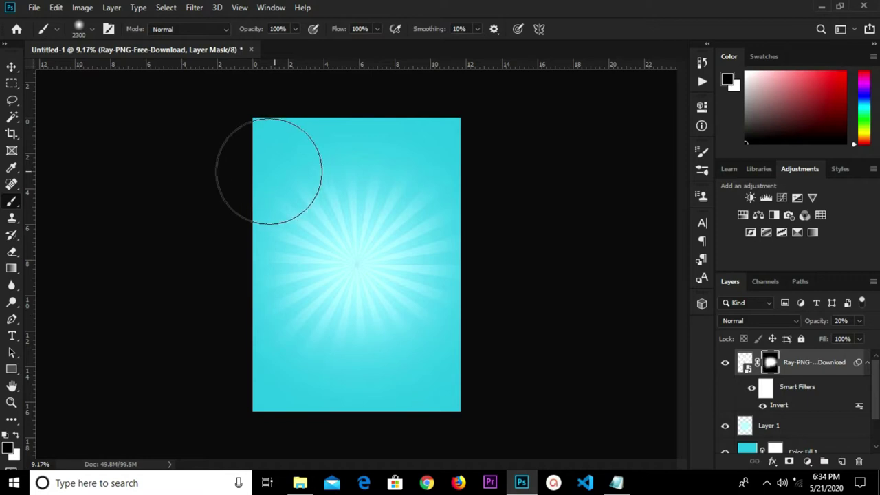
# Fit the page in view, nudge the rays slightly left, and bring up the ice cream notes.
pyautogui.click(11, 67)
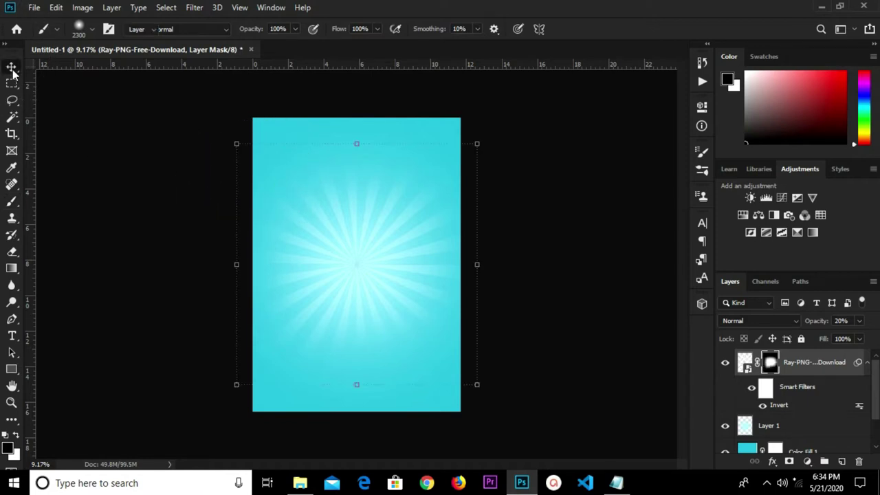
pyautogui.click(128, 209)
pyautogui.hotkey('ctrl', '0')
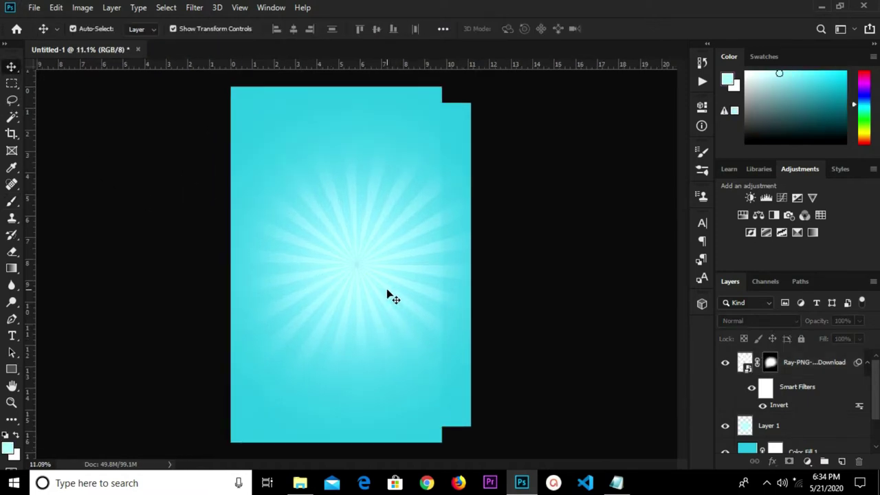
pyautogui.click(379, 285)
pyautogui.moveTo(382, 282); pyautogui.dragTo(373, 279)
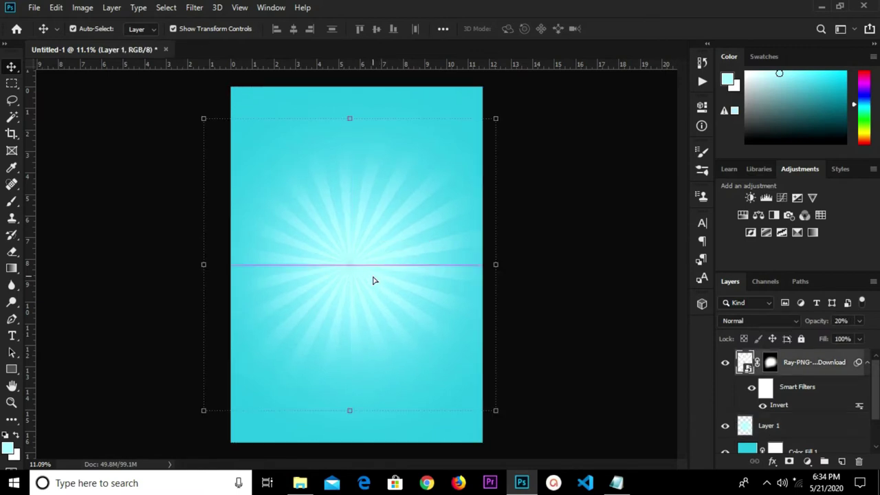
pyautogui.click(556, 264)
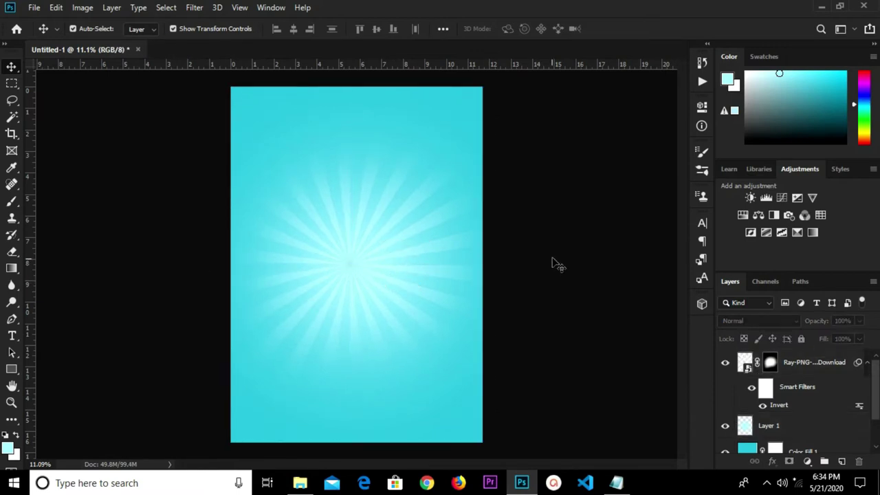
pyautogui.click(359, 266)
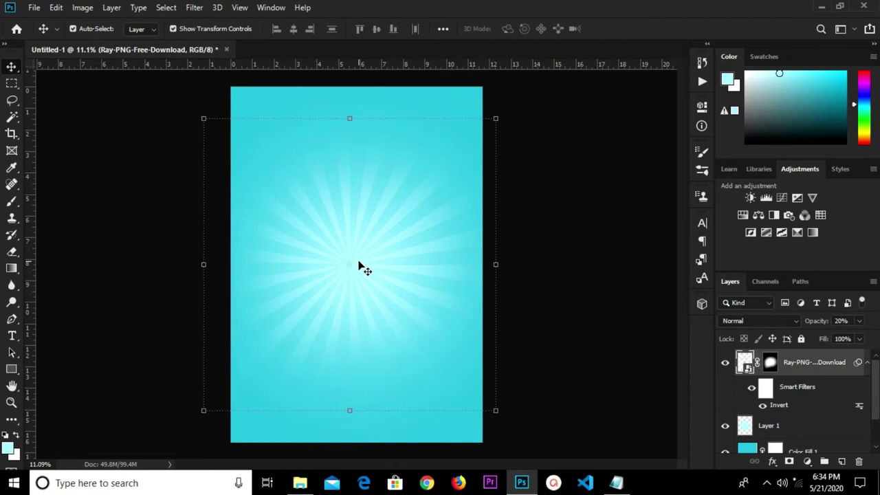
pyautogui.click(546, 255)
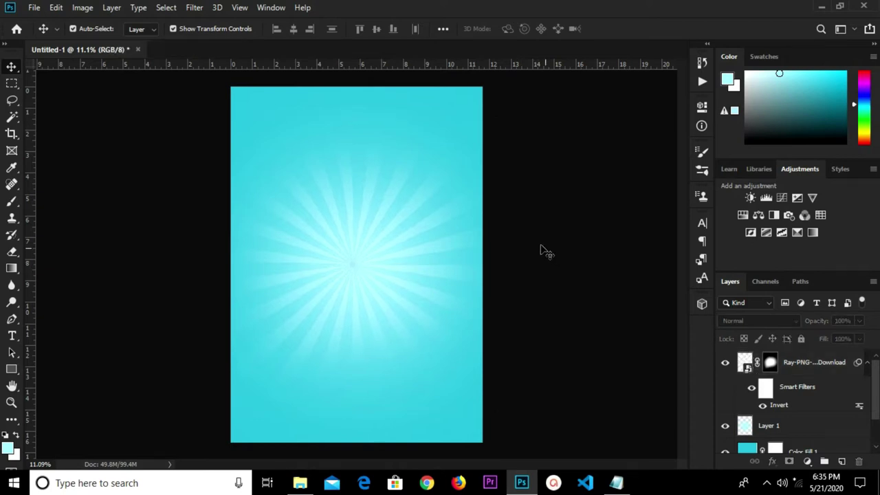
pyautogui.click(616, 482)
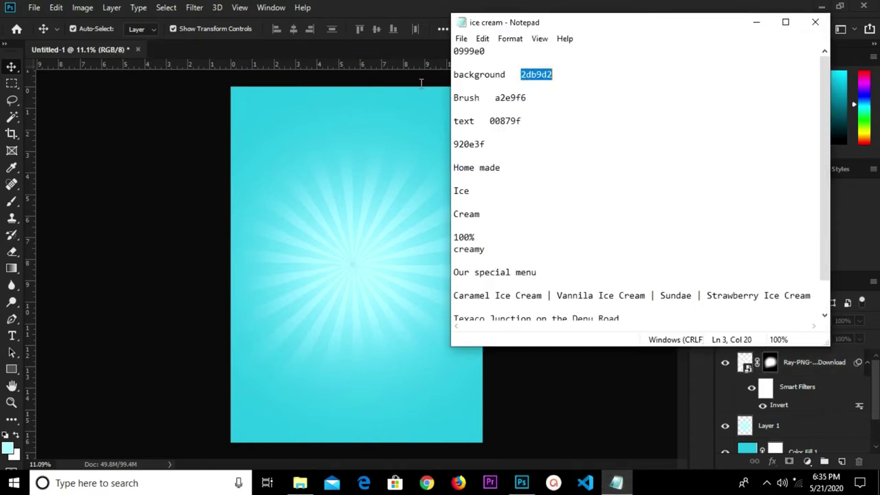
# Copy the 'Ice Cream' title words from the notes.
pyautogui.click(502, 158)
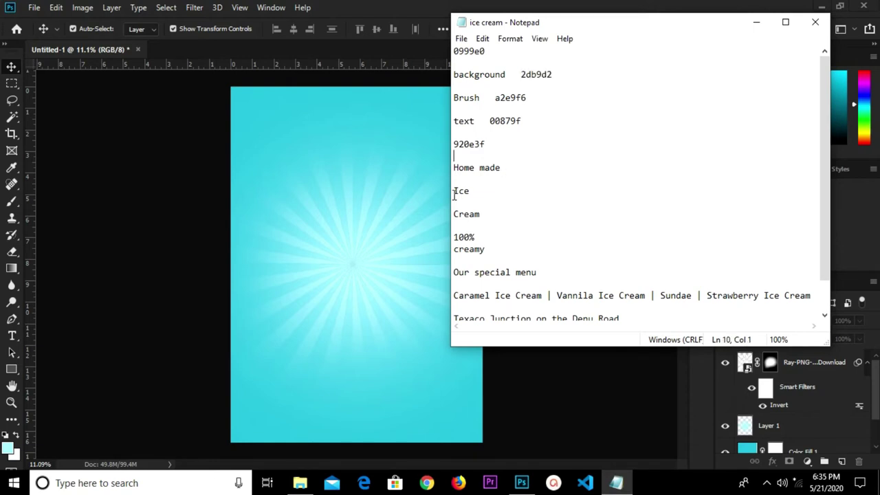
pyautogui.moveTo(456, 191); pyautogui.dragTo(486, 215)
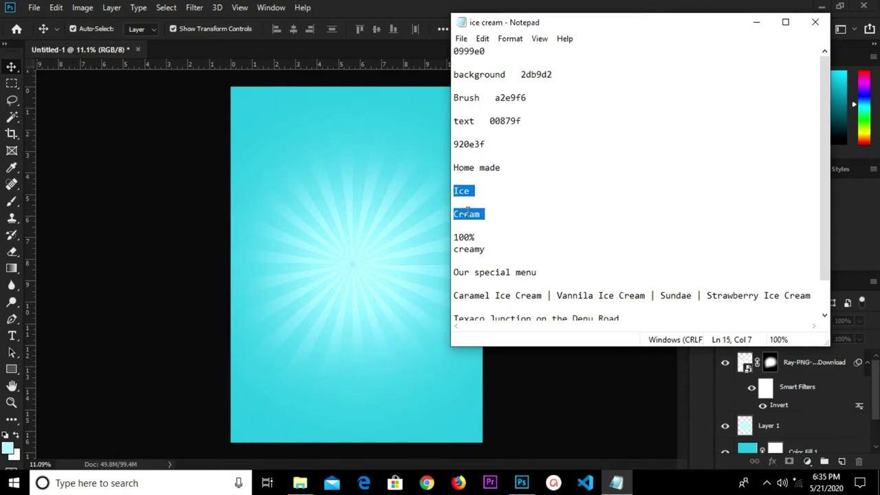
pyautogui.rightClick(467, 213)
pyautogui.click(507, 253)
pyautogui.click(309, 118)
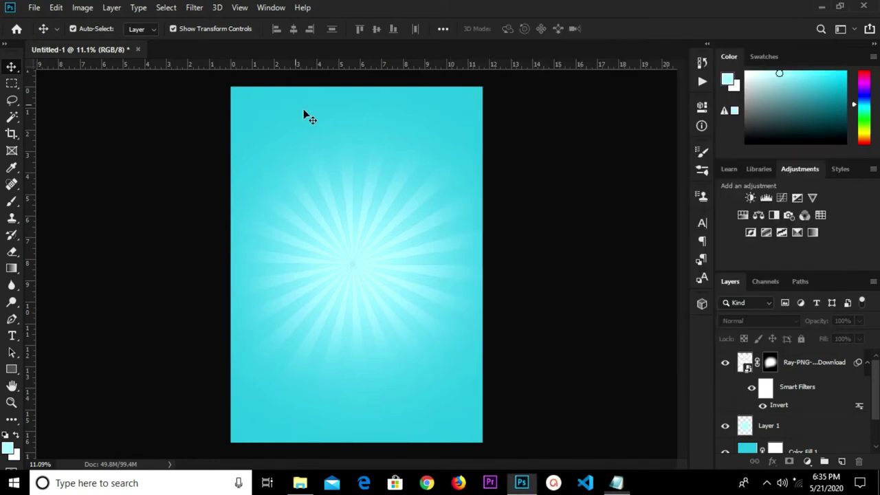
# Set the Type tool colour to teal 00879f and start a text layer near the page top.
pyautogui.press('t')
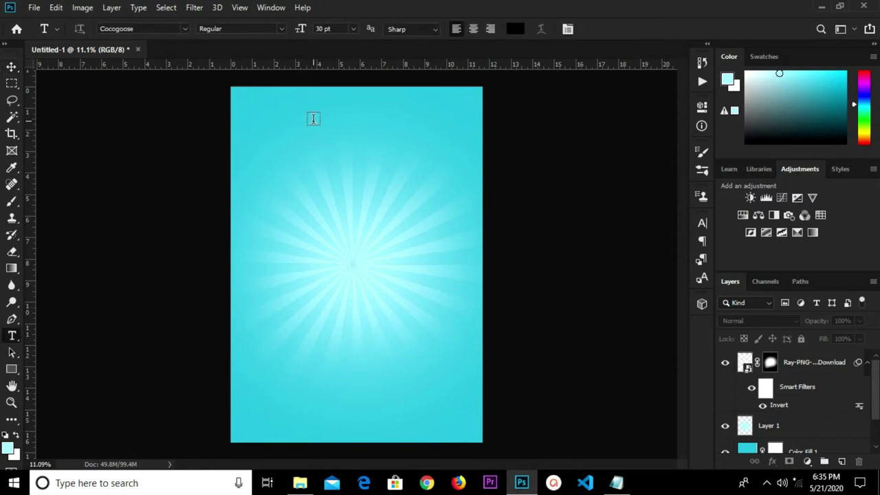
pyautogui.click(517, 29)
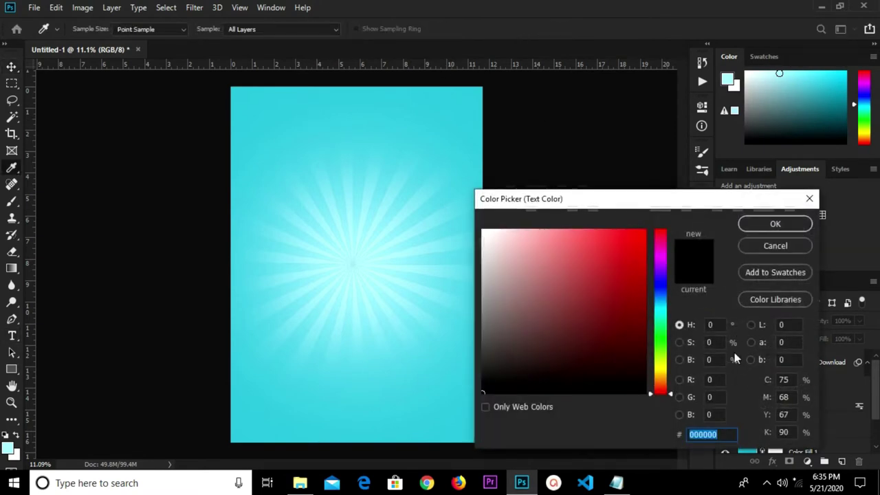
pyautogui.click(616, 483)
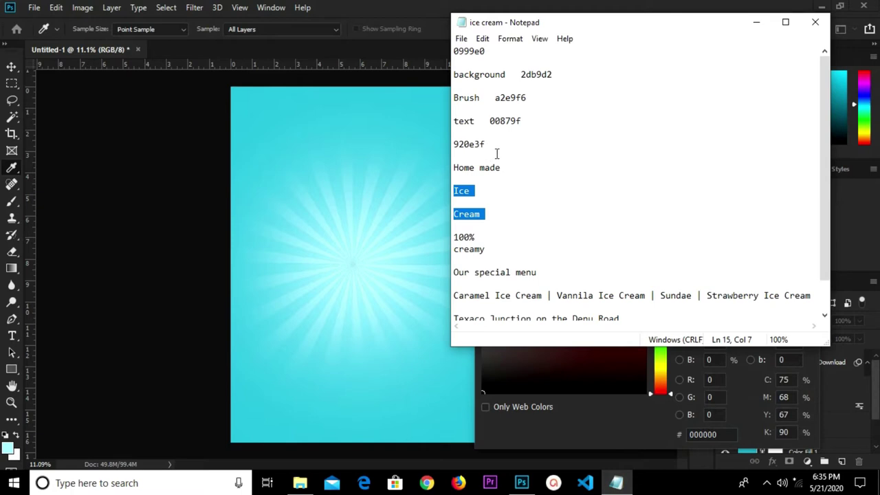
pyautogui.moveTo(488, 121); pyautogui.dragTo(530, 119)
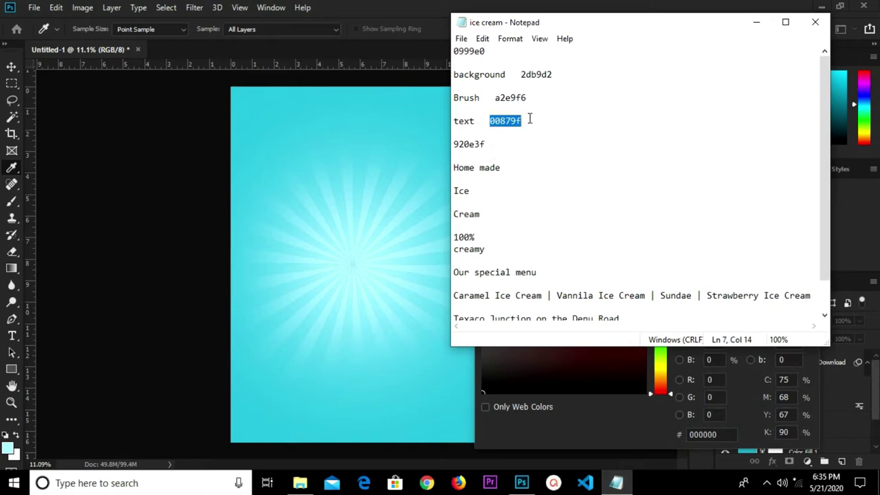
pyautogui.rightClick(496, 125)
pyautogui.click(536, 167)
pyautogui.click(700, 441)
pyautogui.rightClick(701, 436)
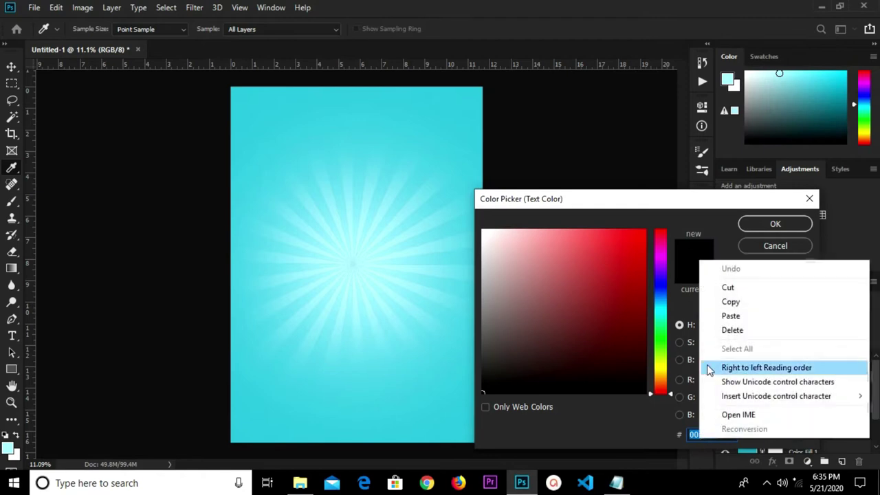
pyautogui.click(725, 315)
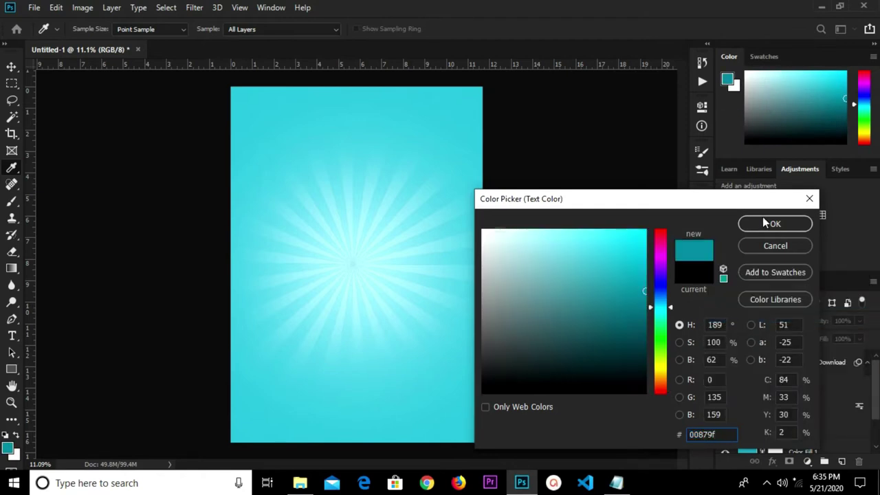
pyautogui.click(762, 221)
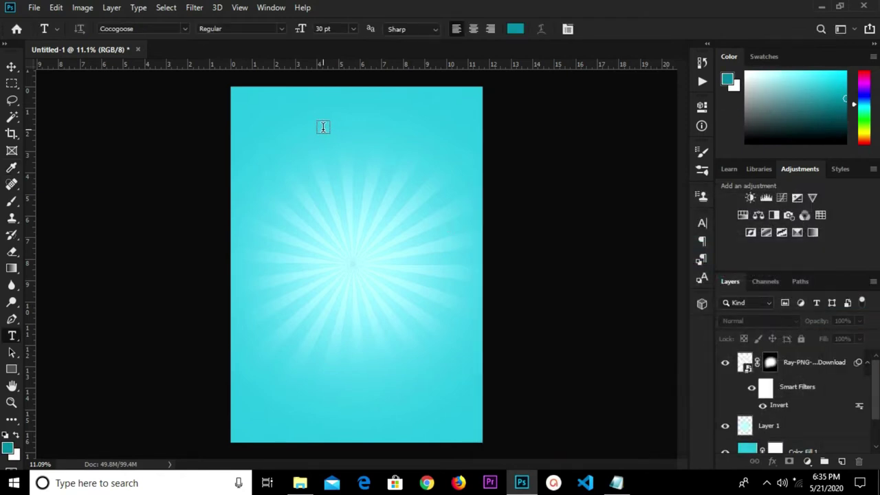
pyautogui.click(301, 118)
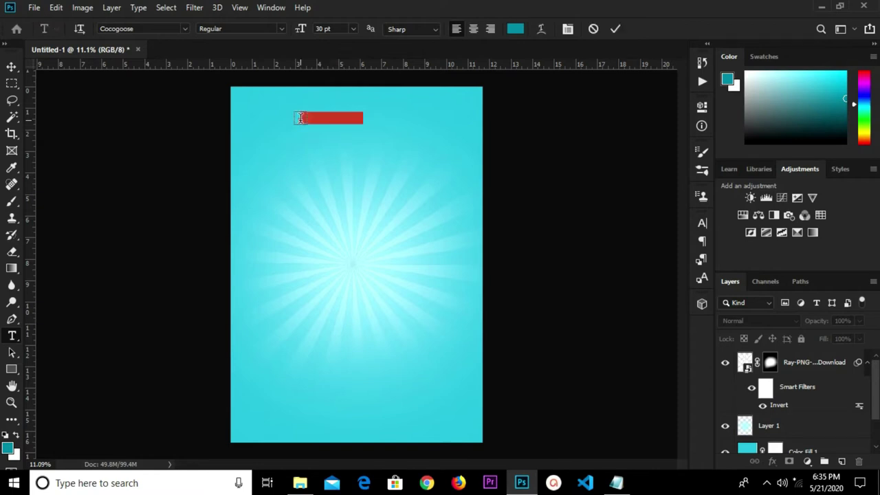
# Type 'SUMMER' as placeholder text, then delete it.
pyautogui.write('SUMMER')
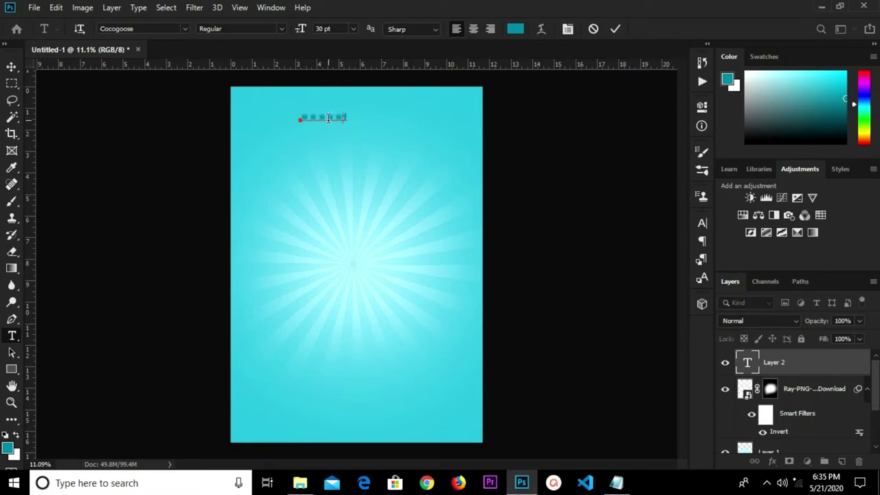
pyautogui.press('Left')
pyautogui.press('Left')
pyautogui.press('Left')
pyautogui.press('BackSpace')
# Paste the 'Ice' and 'Cream' lines from the notes into the text layer and commit.
pyautogui.click(617, 483)
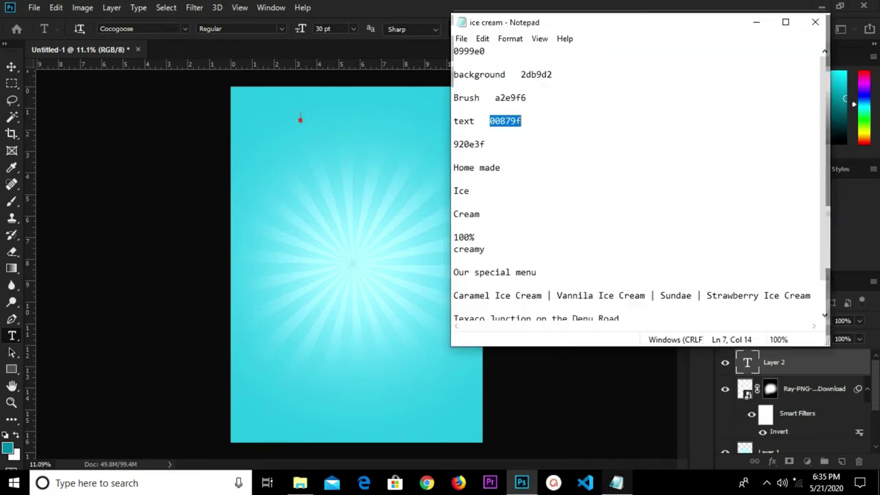
pyautogui.doubleClick(454, 191)
pyautogui.hotkey('shift', 'Down')
pyautogui.hotkey('shift', 'Down')
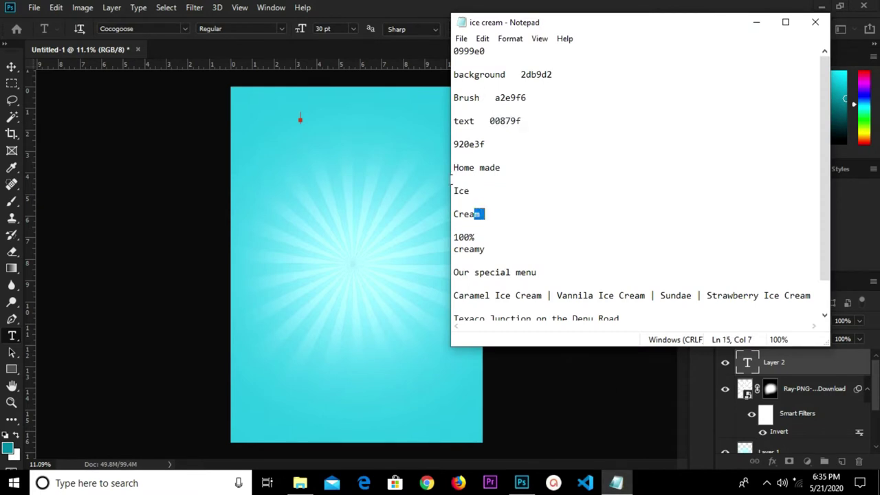
pyautogui.moveTo(455, 191); pyautogui.dragTo(495, 213)
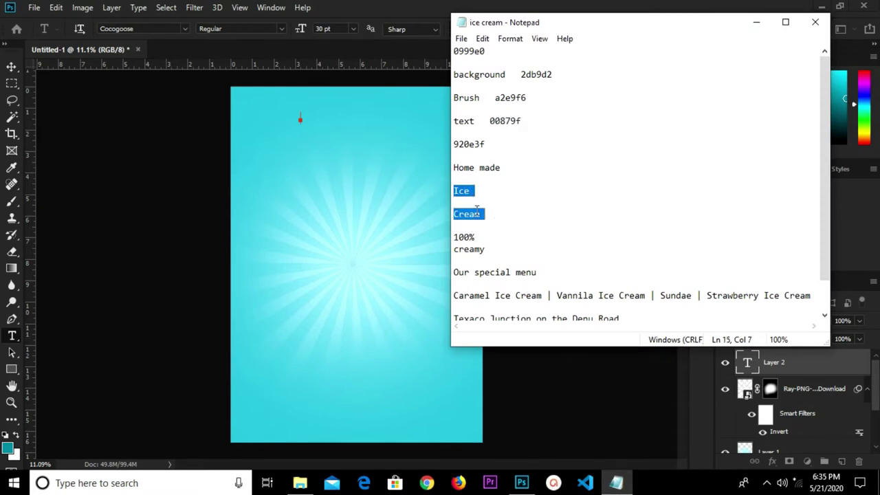
pyautogui.rightClick(473, 214)
pyautogui.click(504, 254)
pyautogui.click(348, 16)
pyautogui.hotkey('ctrl', 'v')
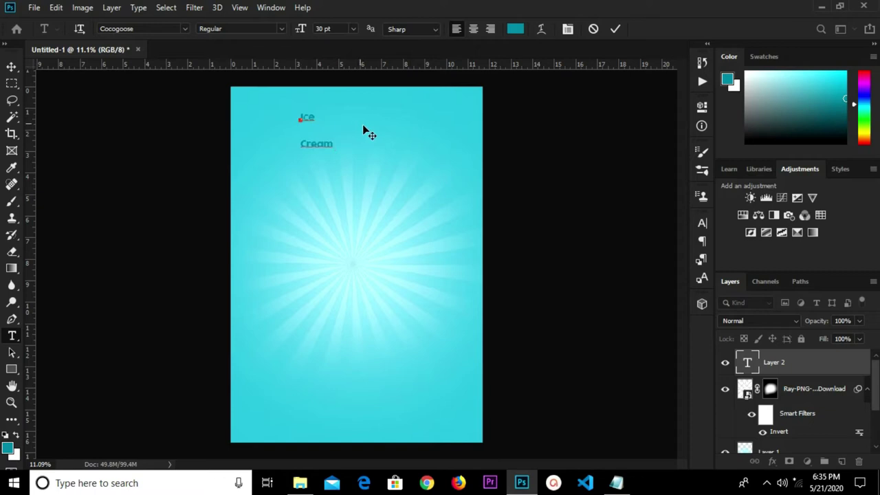
pyautogui.hotkey('ctrl', 'Return')
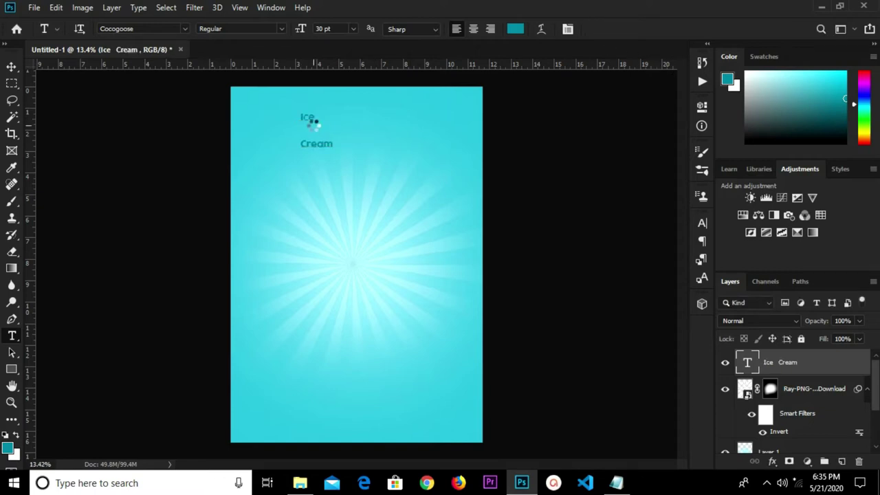
# Delete 'Cream' from the Ice layer and type 'Cream' as a new text layer to the right.
pyautogui.scroll(4, 306, 115)
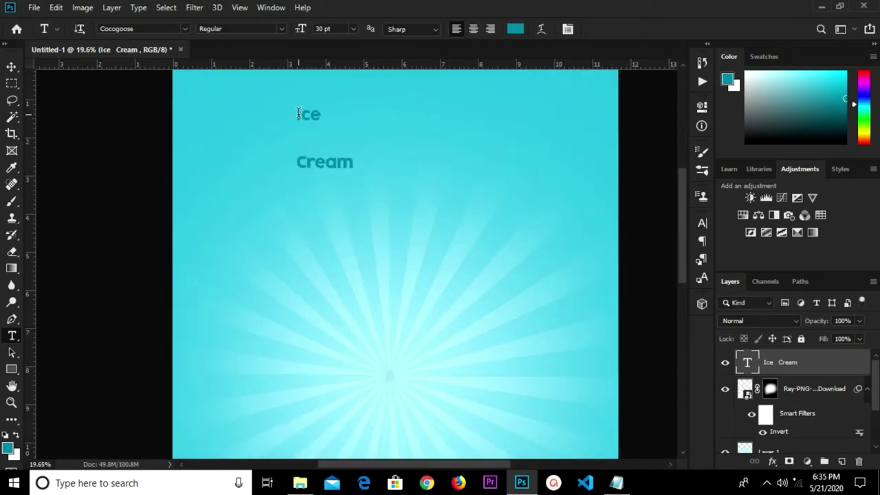
pyautogui.moveTo(301, 162); pyautogui.dragTo(356, 163)
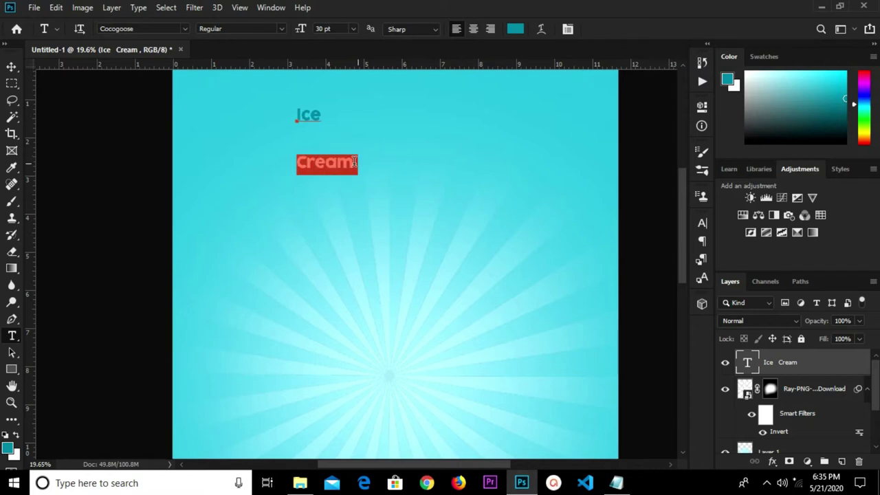
pyautogui.press('BackSpace')
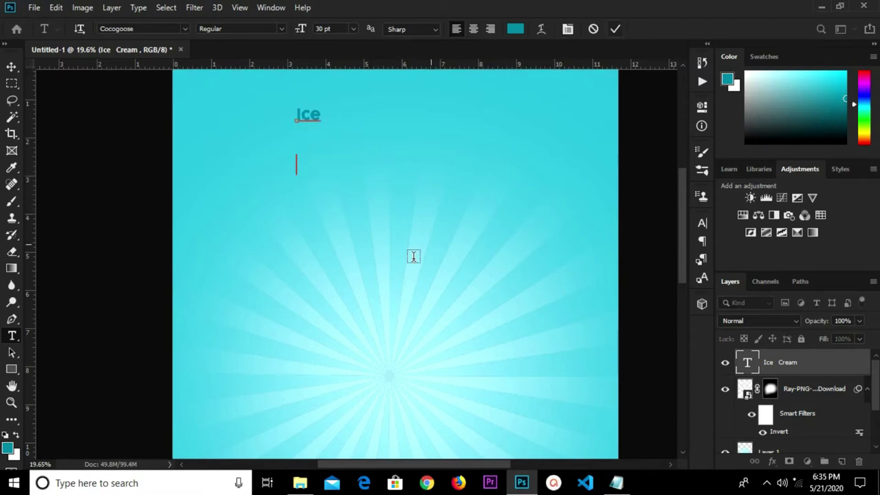
pyautogui.hotkey('ctrl', 'Return')
pyautogui.click(517, 173)
pyautogui.write('Cream')
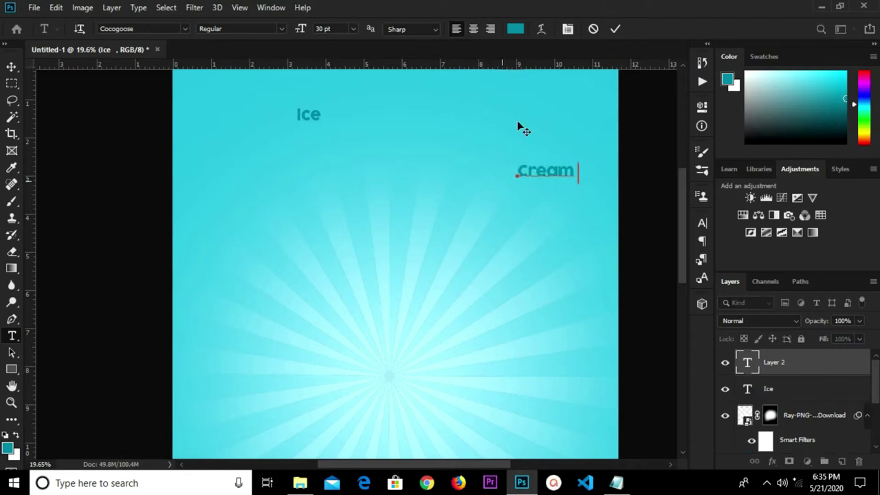
pyautogui.click(614, 29)
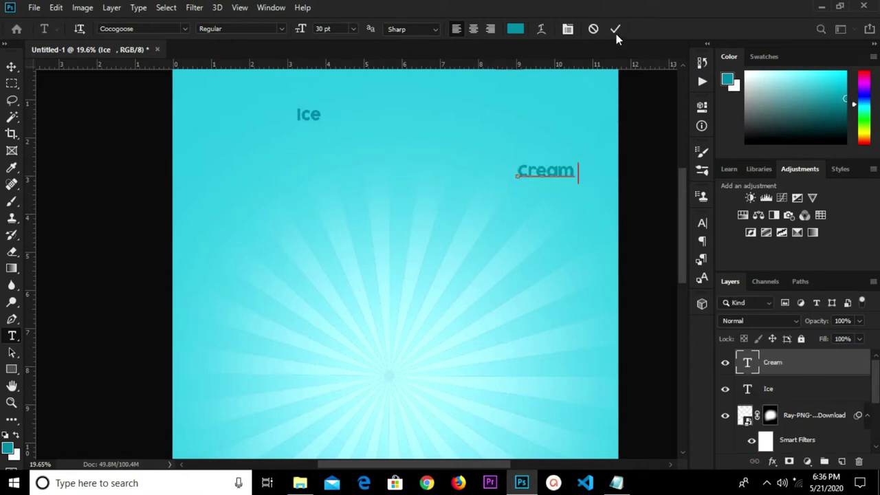
# Set the Ice text layer to 55 pt in the Character panel.
pyautogui.press('v')
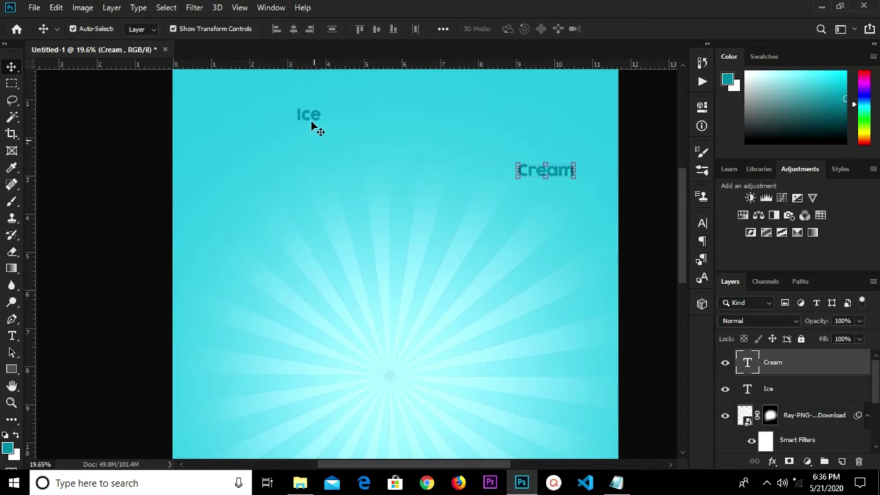
pyautogui.click(309, 119)
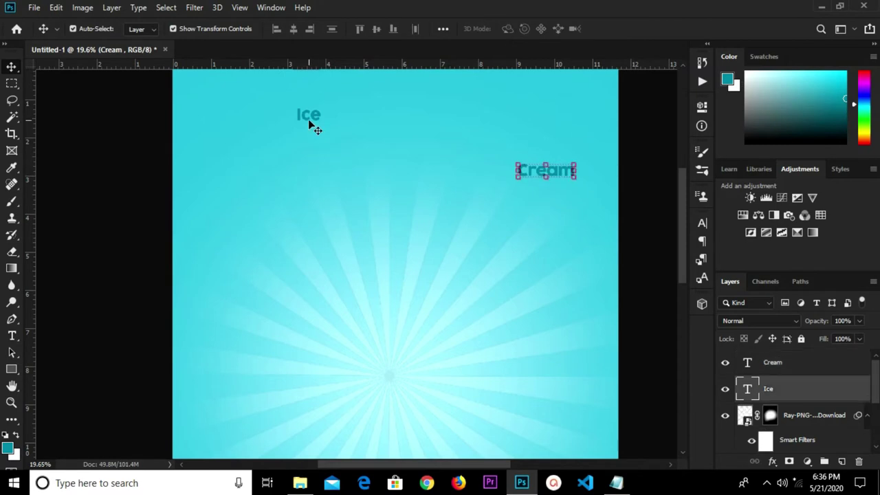
pyautogui.click(702, 221)
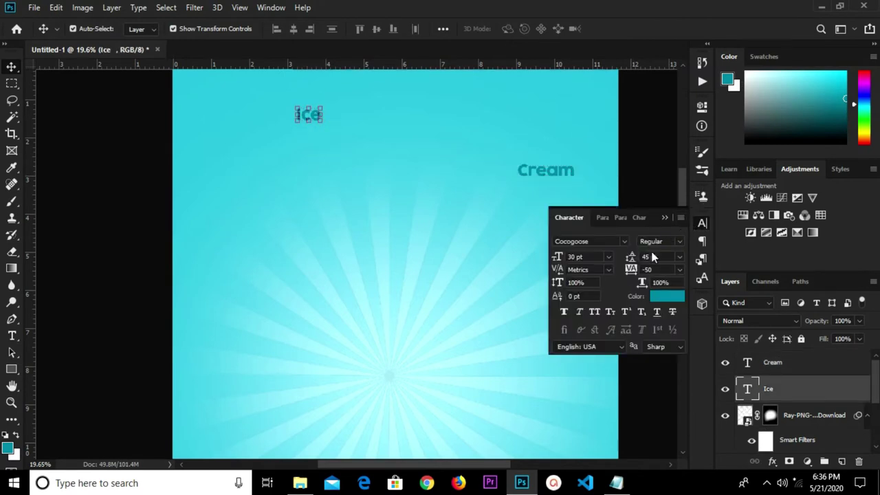
pyautogui.click(578, 257)
pyautogui.press('Return')
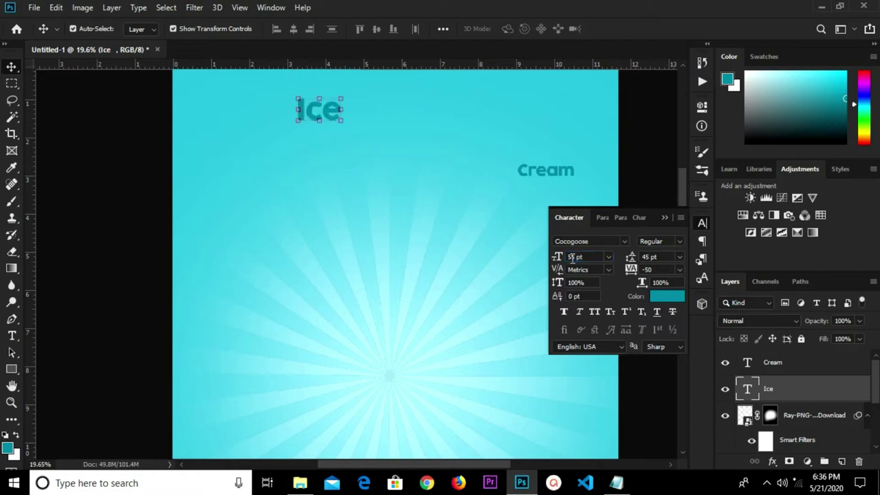
# Set the Cream text layer to 85 pt.
pyautogui.click(547, 167)
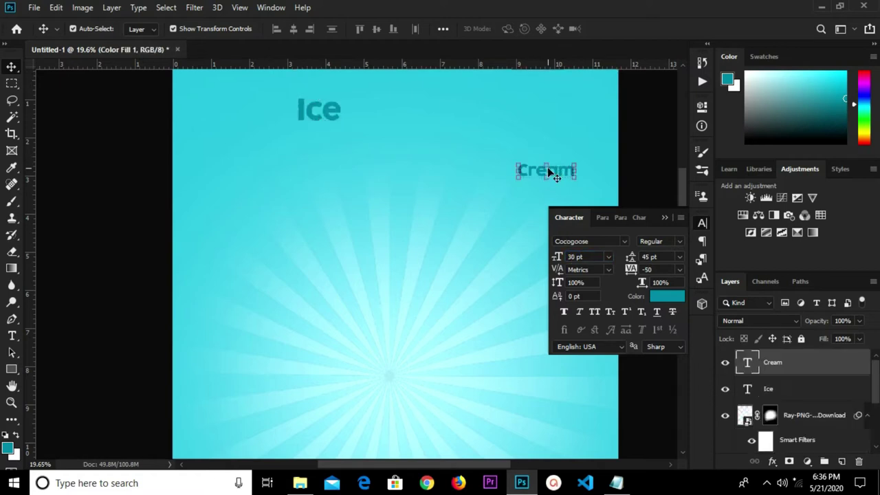
pyautogui.click(585, 259)
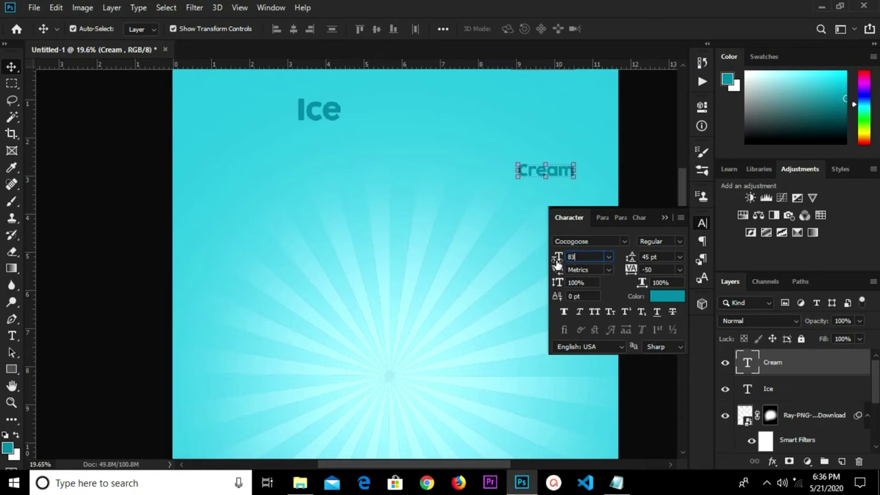
pyautogui.write('83')
pyautogui.press('BackSpace')
pyautogui.write('6')
pyautogui.press('BackSpace')
pyautogui.write('5')
pyautogui.press('Return')
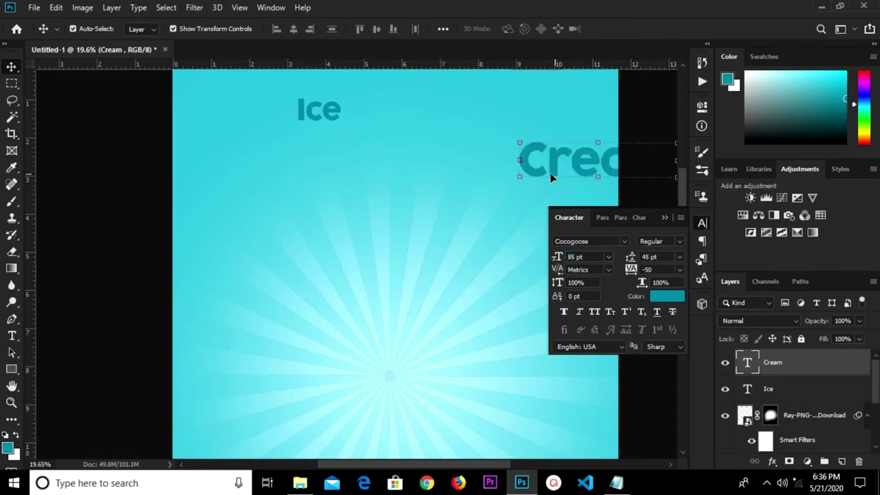
# Move Cream beneath Ice with -50 tracking, then select both title layers.
pyautogui.moveTo(555, 170); pyautogui.dragTo(290, 144)
pyautogui.scroll(3, 320, 123)
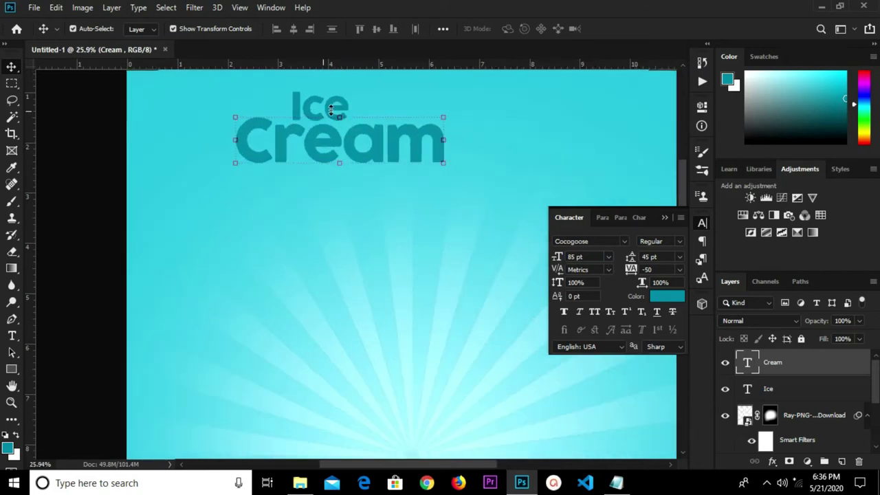
pyautogui.click(679, 270)
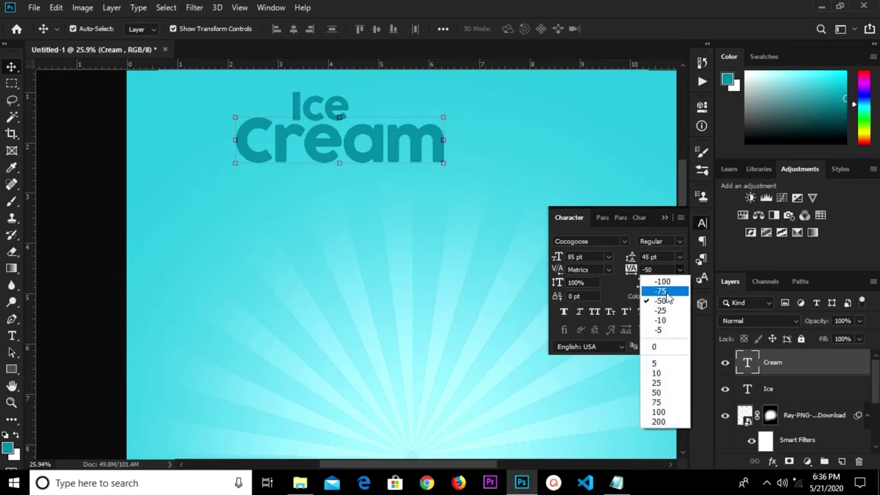
pyautogui.click(662, 301)
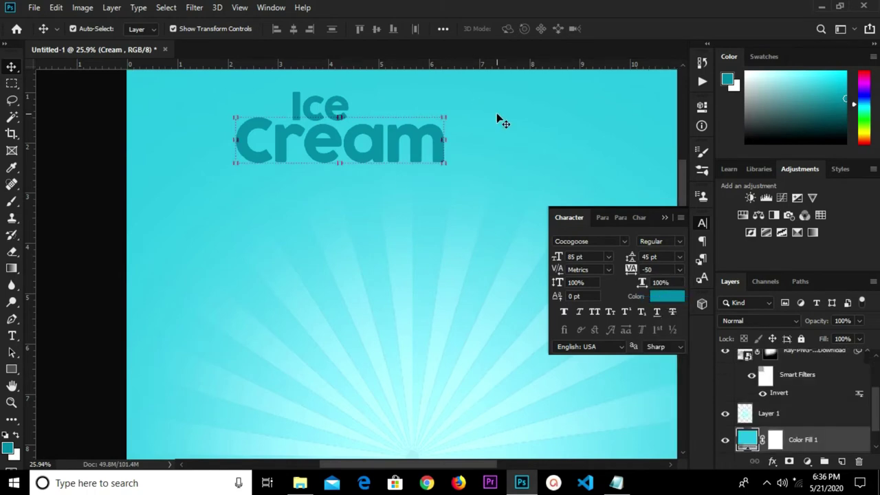
pyautogui.moveTo(376, 149)
pyautogui.mouseDown()
pyautogui.moveTo(349, 156)
pyautogui.moveTo(364, 151)
pyautogui.mouseUp()
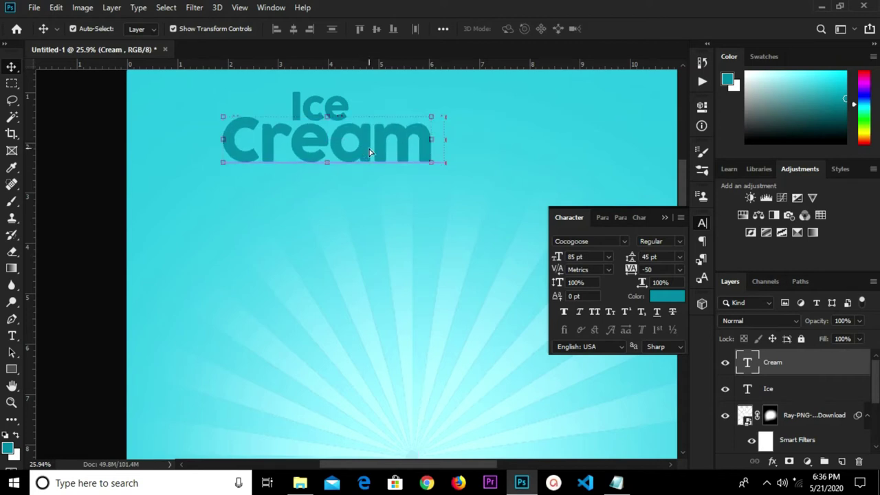
pyautogui.click(334, 110)
pyautogui.scroll(1, 794, 395)
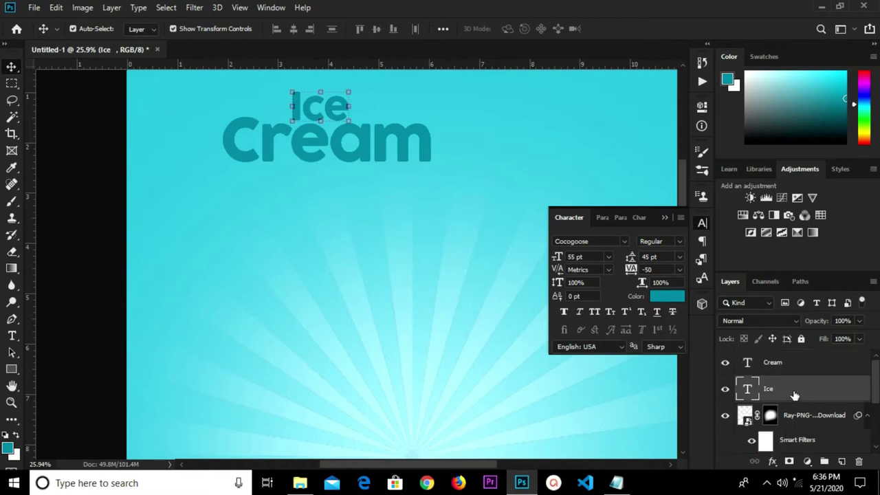
pyautogui.keyDown('shift'); pyautogui.click(791, 366); pyautogui.keyUp('shift')
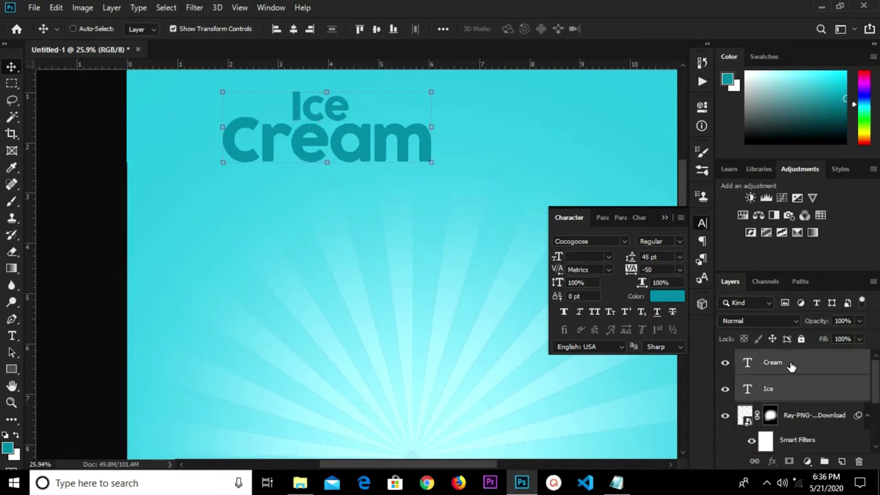
# Convert both Ice Cream title layers into one smart object named Cream.
pyautogui.rightClick(790, 365)
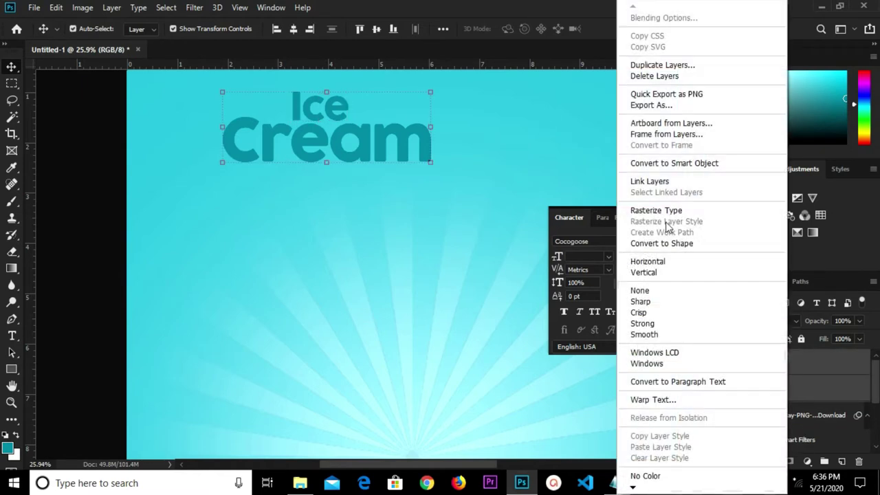
pyautogui.click(657, 163)
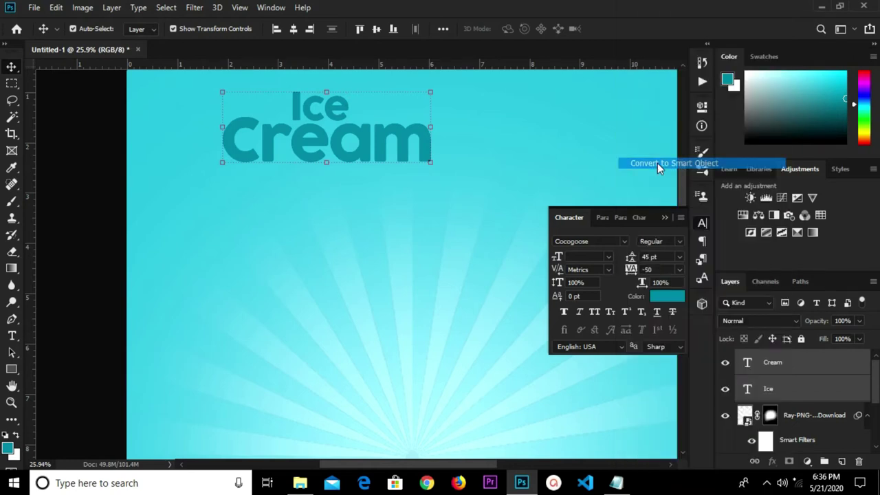
pyautogui.click(659, 208)
pyautogui.scroll(1, 778, 383)
pyautogui.click(782, 364)
pyautogui.keyDown('ctrl'); pyautogui.click(782, 365); pyautogui.keyUp('ctrl')
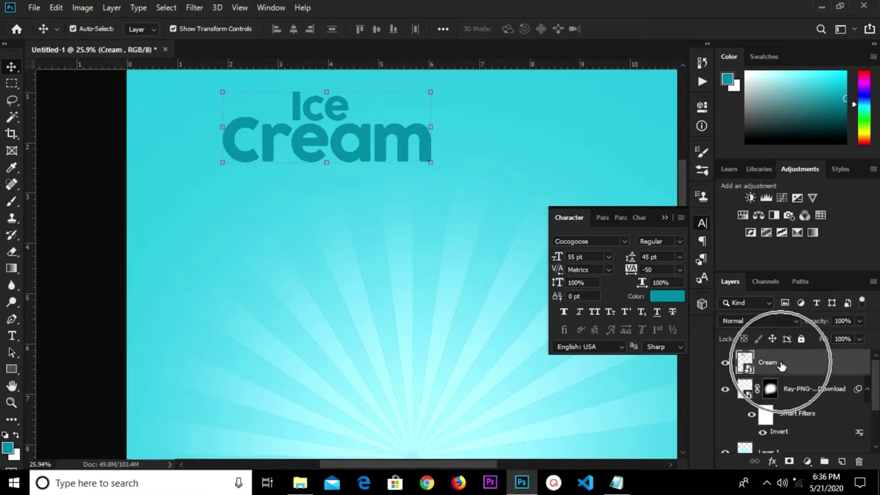
# Add a white 38 px stroke positioned outside the title letters.
pyautogui.click(772, 461)
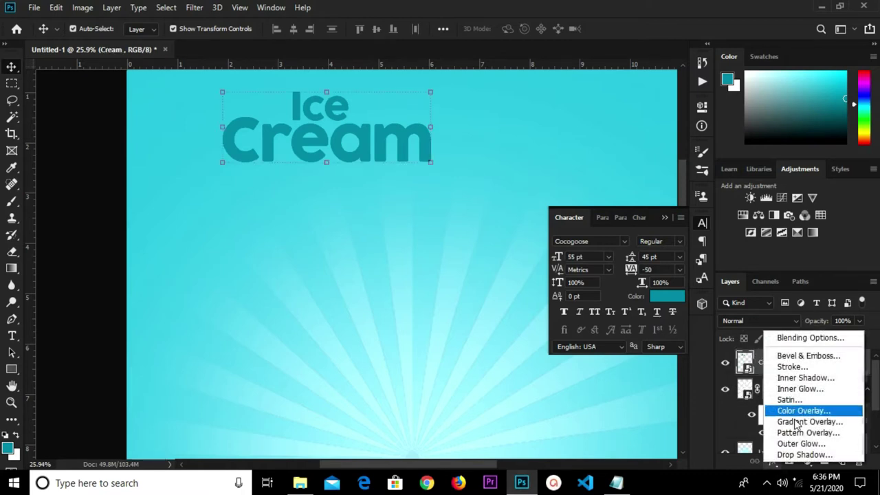
pyautogui.click(793, 367)
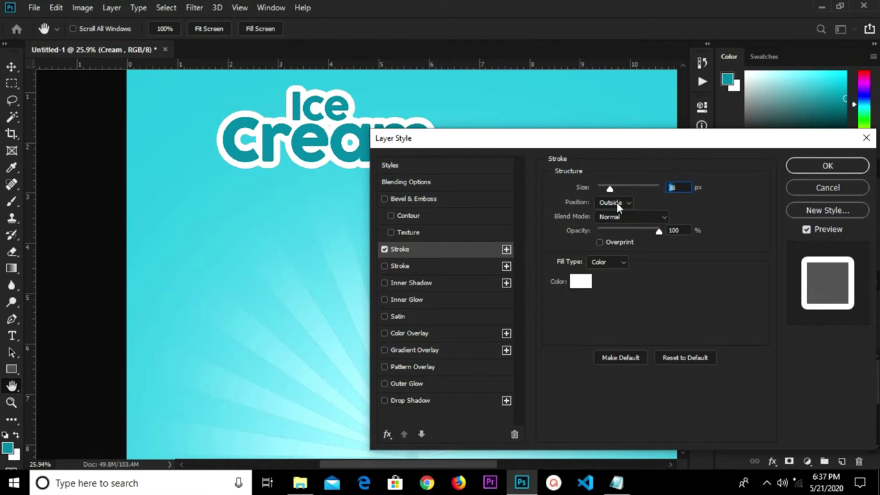
pyautogui.click(616, 203)
pyautogui.click(616, 215)
pyautogui.click(827, 167)
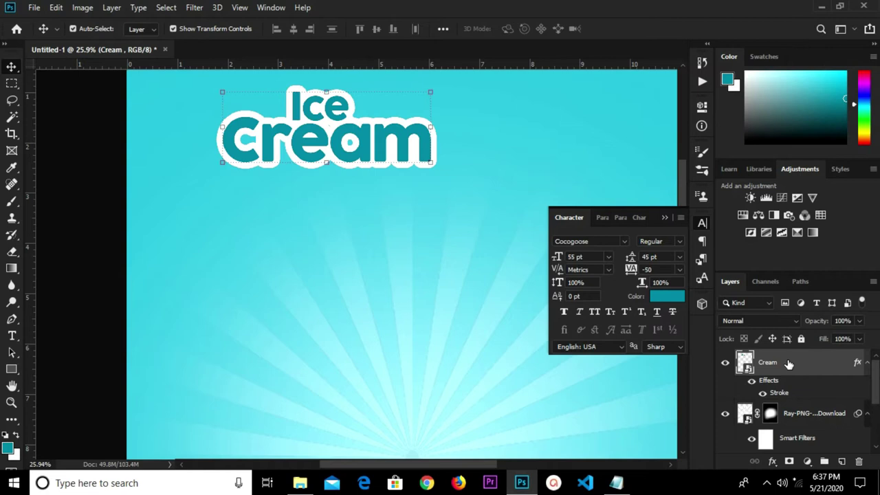
# Duplicate the Cream title layer with Ctrl+J to create Cream copy.
pyautogui.hotkey('ctrl', 'j')
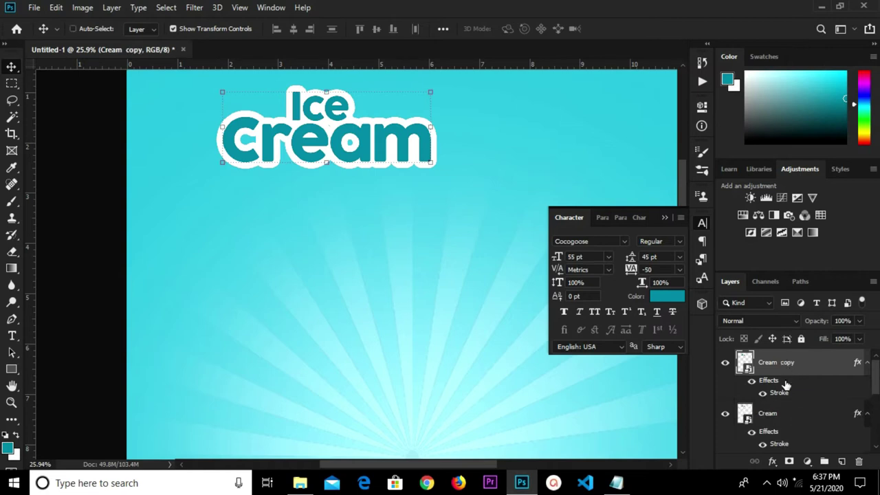
pyautogui.click(794, 427)
pyautogui.scroll(-2, 793, 424)
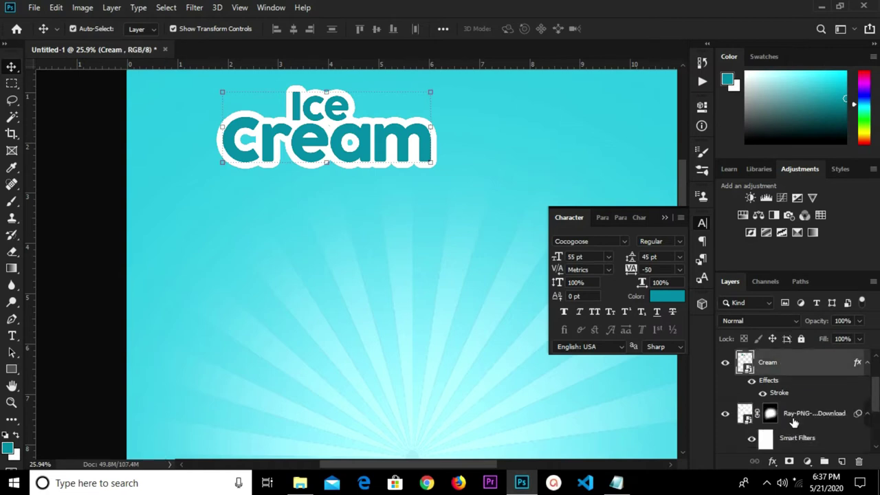
pyautogui.scroll(2, 793, 405)
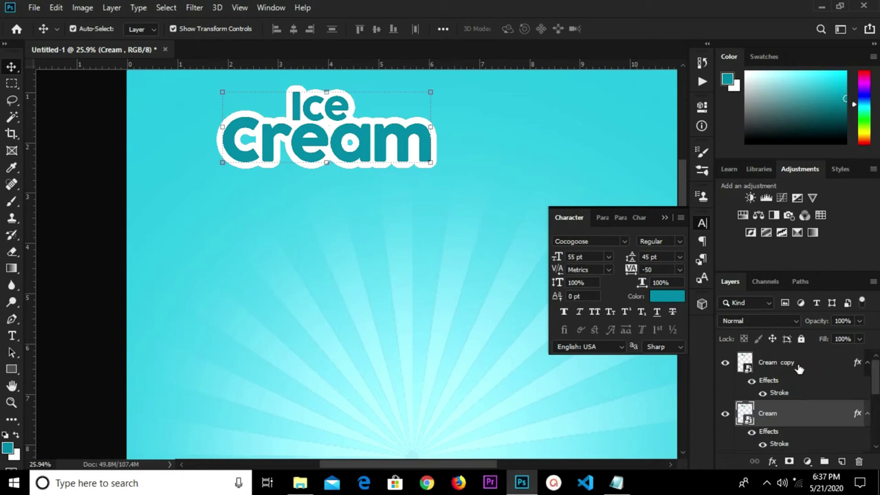
pyautogui.click(798, 369)
# Drag Cream copy beneath the original Cream layer in the stack.
pyautogui.moveTo(798, 368); pyautogui.dragTo(797, 459)
pyautogui.click(807, 461)
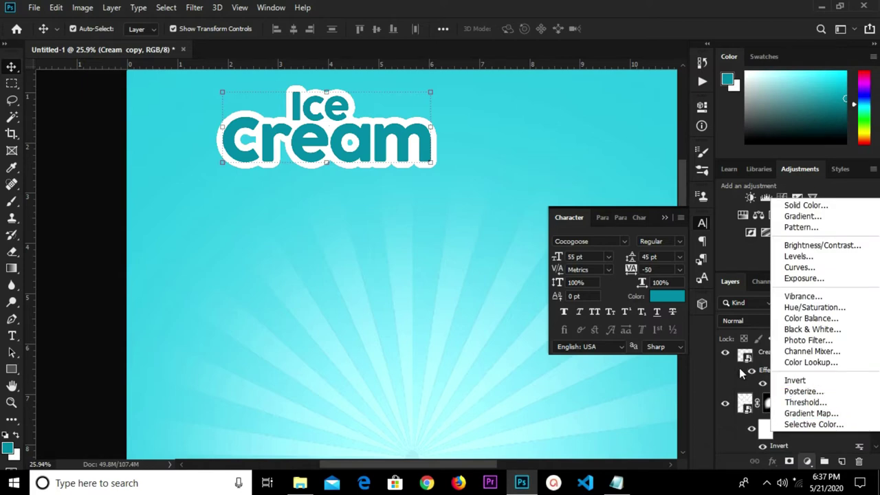
pyautogui.click(731, 378)
pyautogui.scroll(1, 759, 380)
pyautogui.moveTo(789, 365)
pyautogui.mouseDown()
pyautogui.moveTo(787, 461)
pyautogui.moveTo(820, 457)
pyautogui.moveTo(790, 440)
pyautogui.moveTo(783, 447)
pyautogui.moveTo(792, 393)
pyautogui.mouseUp()
pyautogui.scroll(1, 802, 385)
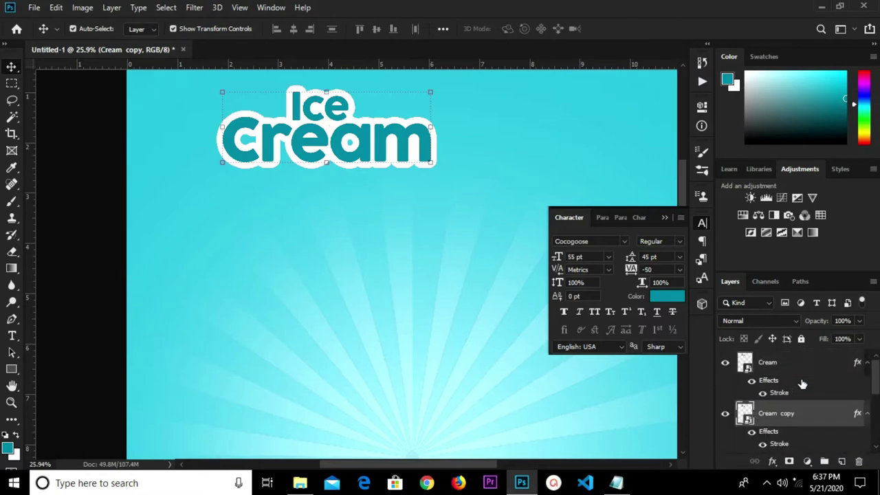
pyautogui.click(791, 368)
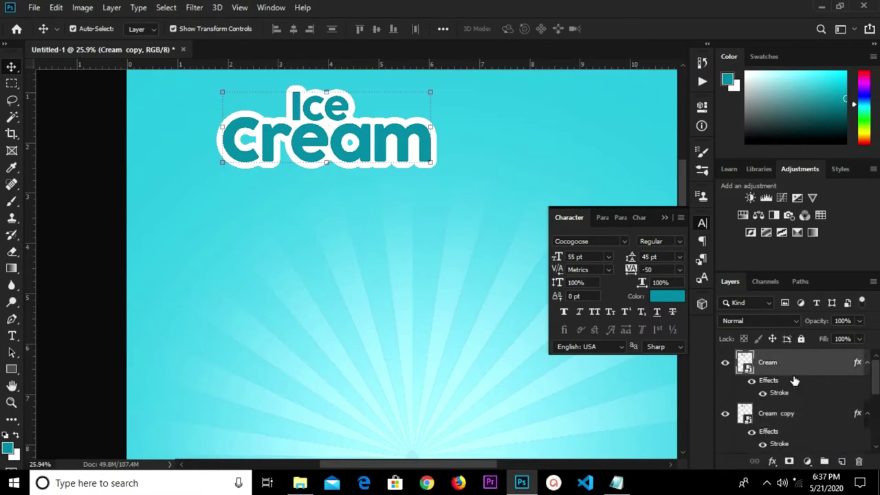
pyautogui.click(791, 421)
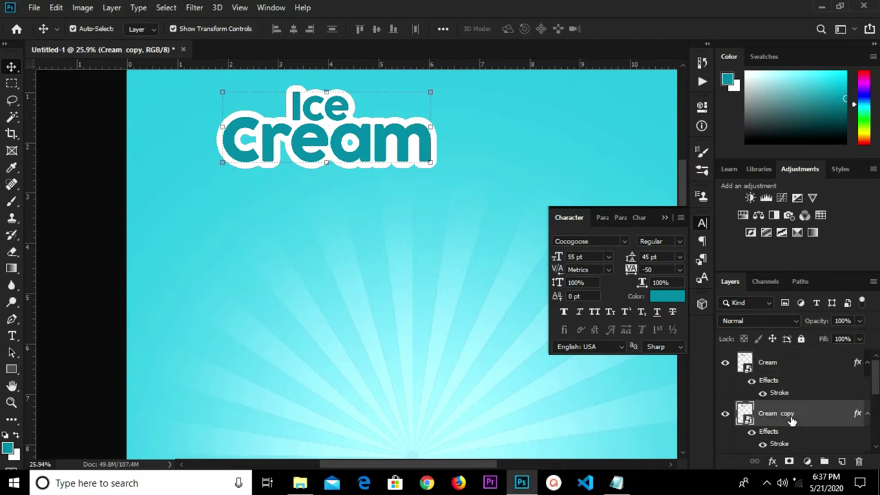
pyautogui.click(772, 461)
# Give Cream copy a teal 00879f stroke sampled from the title, plus a second 55 px stroke.
pyautogui.click(790, 368)
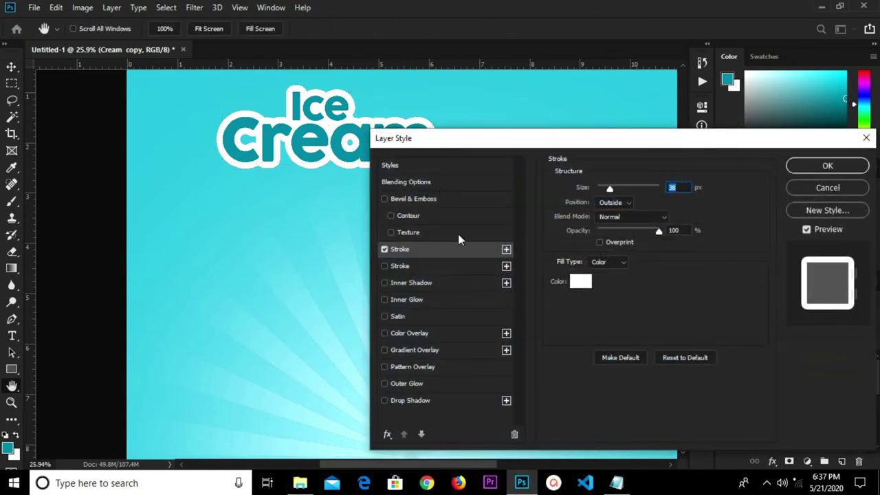
pyautogui.click(577, 282)
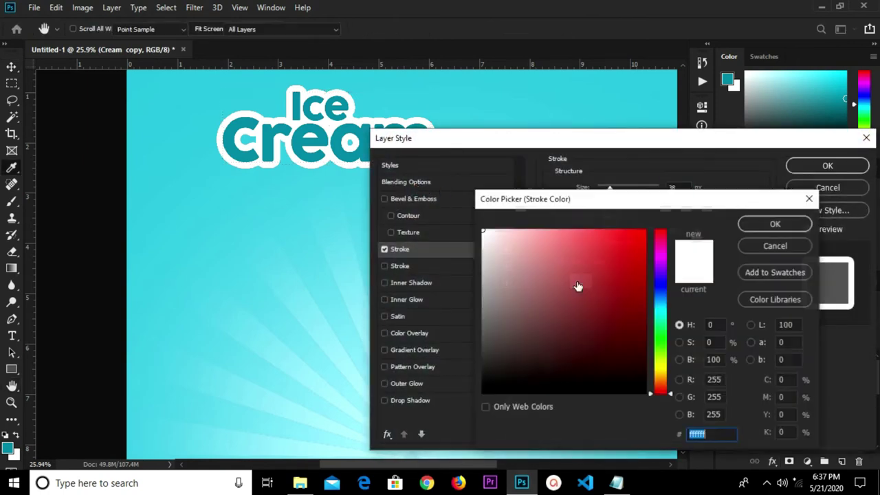
pyautogui.click(272, 139)
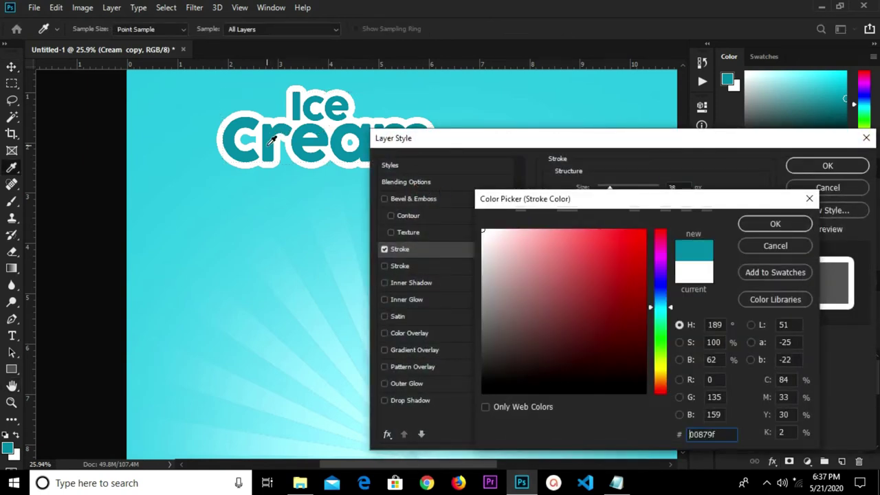
pyautogui.click(775, 226)
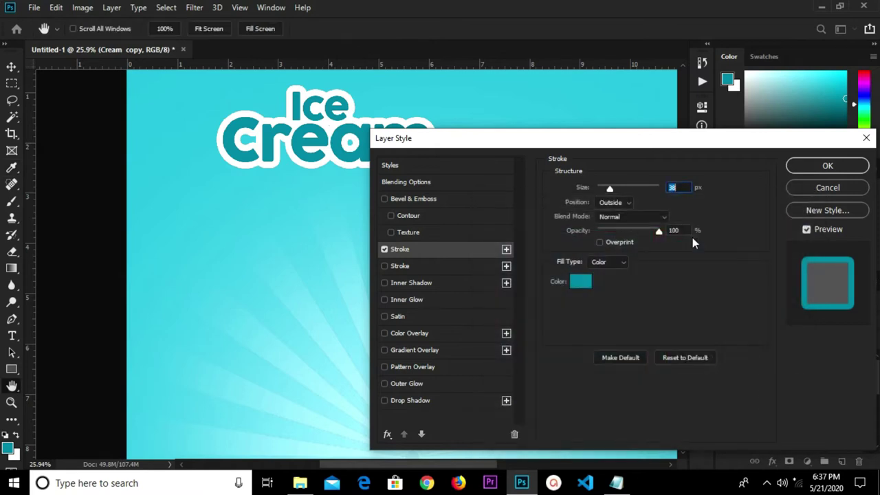
pyautogui.click(405, 265)
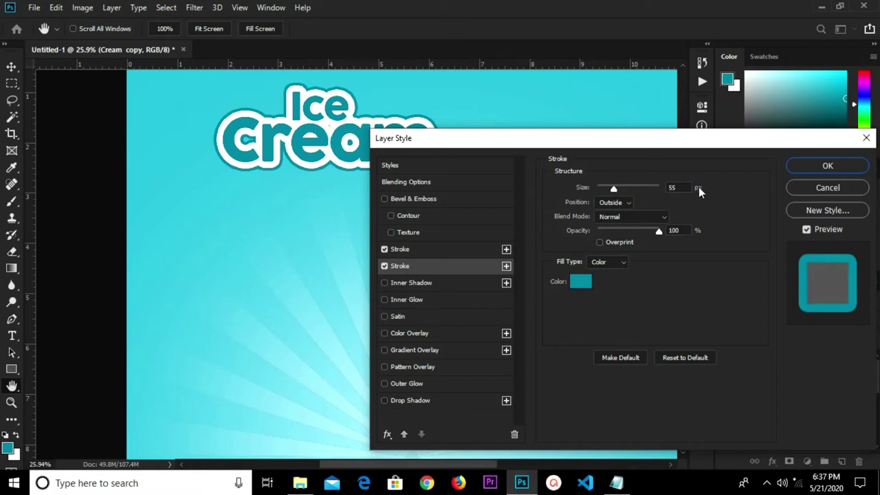
pyautogui.doubleClick(671, 186)
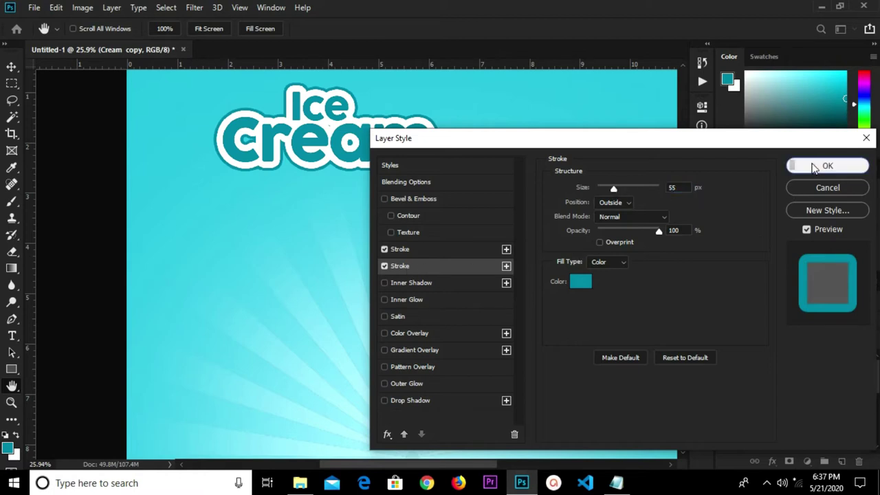
pyautogui.click(820, 165)
pyautogui.hotkey('ctrl', 'shift', 'alt', 'e')
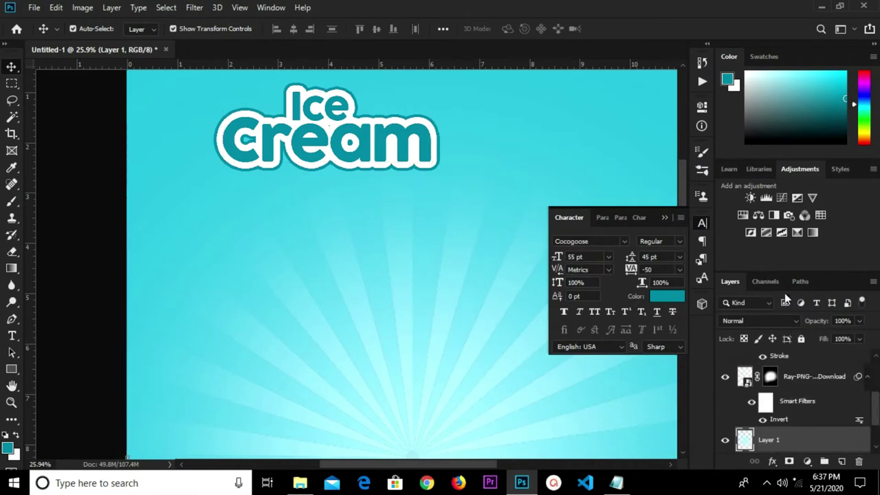
# Group the Cream and Cream copy title layers into Group 1.
pyautogui.scroll(5, 795, 402)
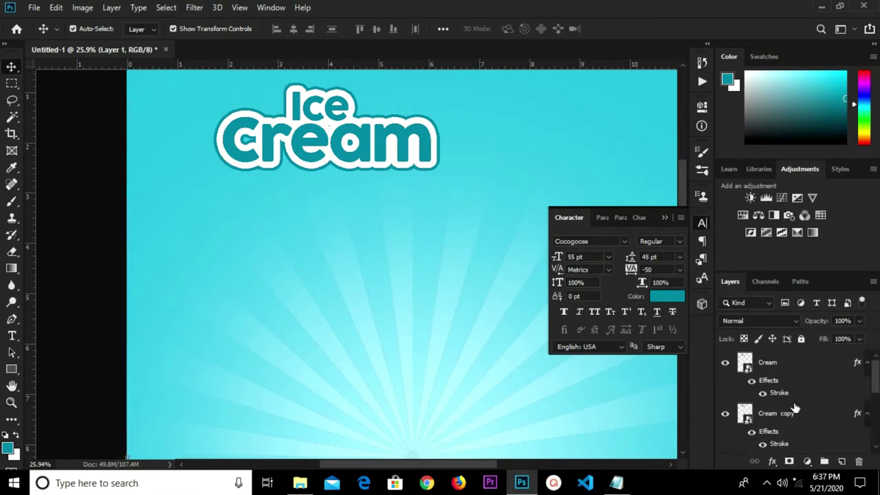
pyautogui.click(795, 409)
pyautogui.keyDown('shift'); pyautogui.click(791, 362); pyautogui.keyUp('shift')
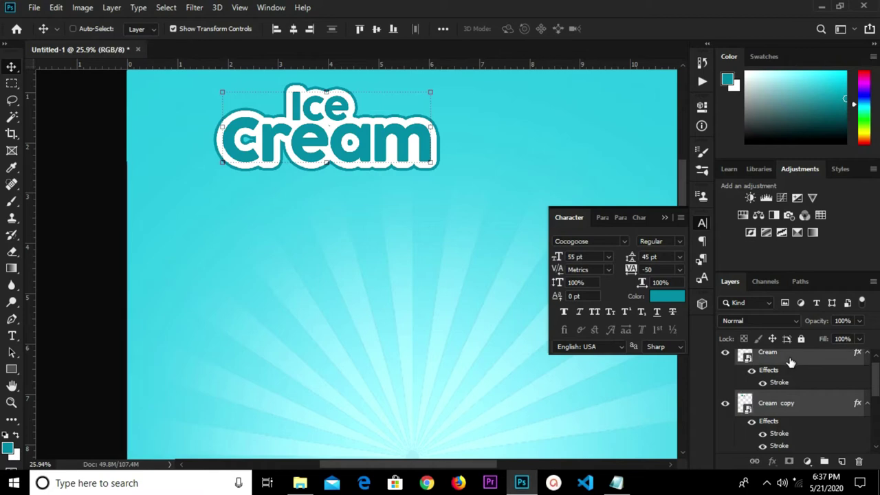
pyautogui.hotkey('ctrl', 'g')
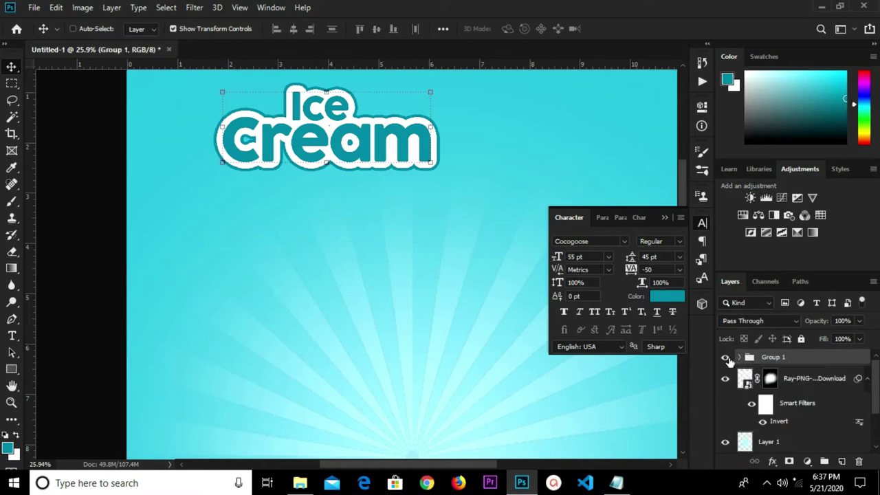
pyautogui.click(725, 358)
pyautogui.click(725, 357)
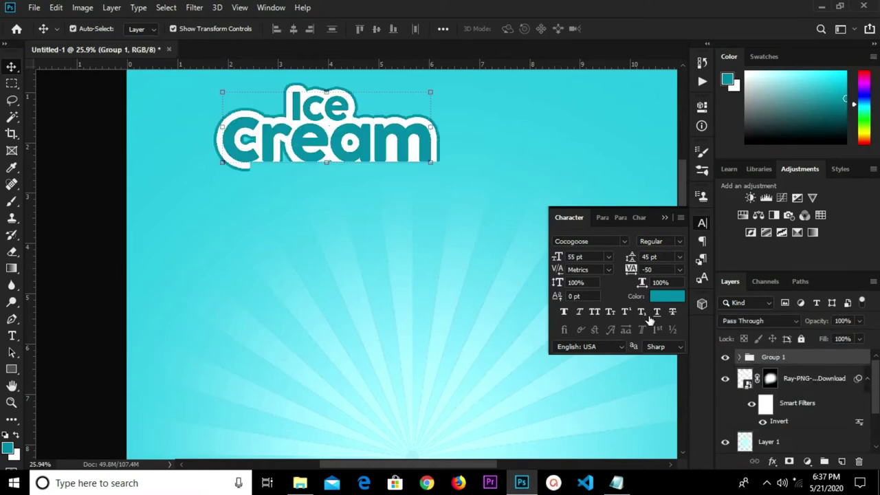
# Enlarge the title group to about 129% and centre it horizontally on the canvas.
pyautogui.hotkey('ctrl', 't')
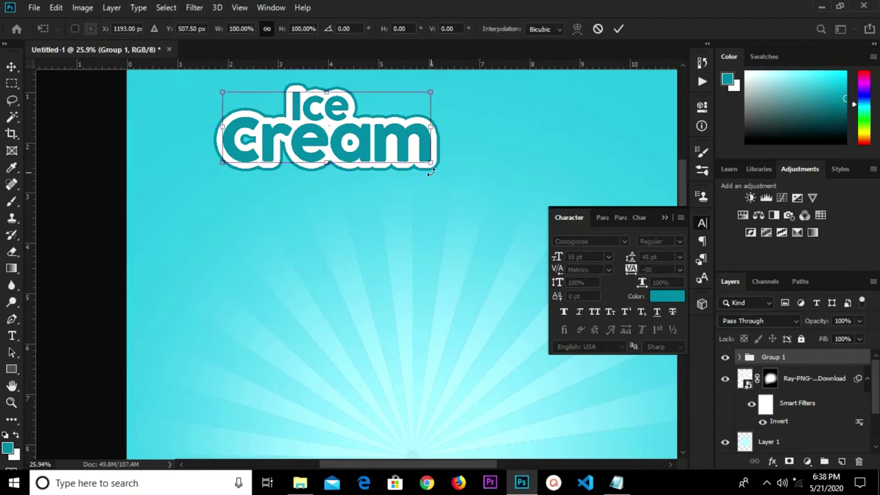
pyautogui.moveTo(430, 165); pyautogui.dragTo(489, 197)
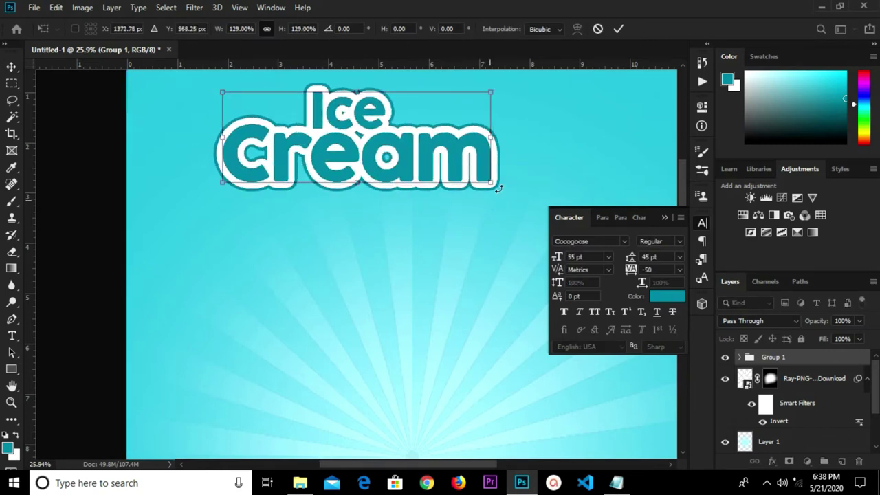
pyautogui.click(619, 29)
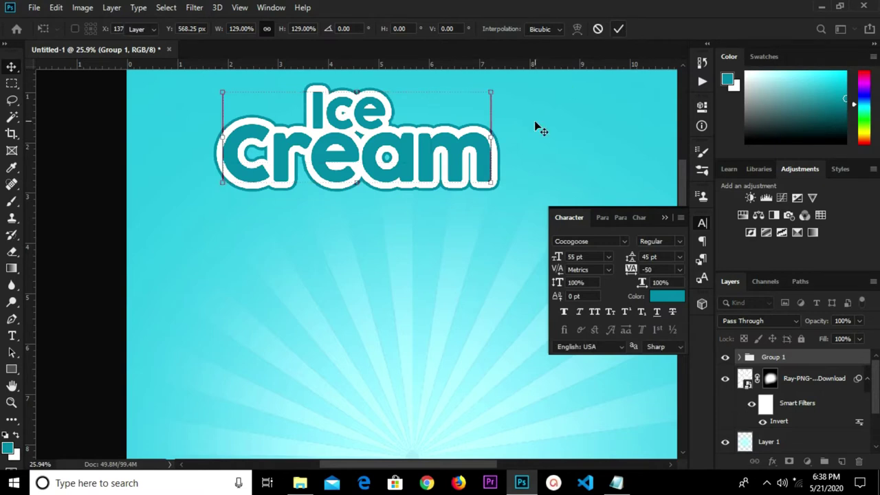
pyautogui.click(665, 217)
pyautogui.scroll(-3, 483, 143)
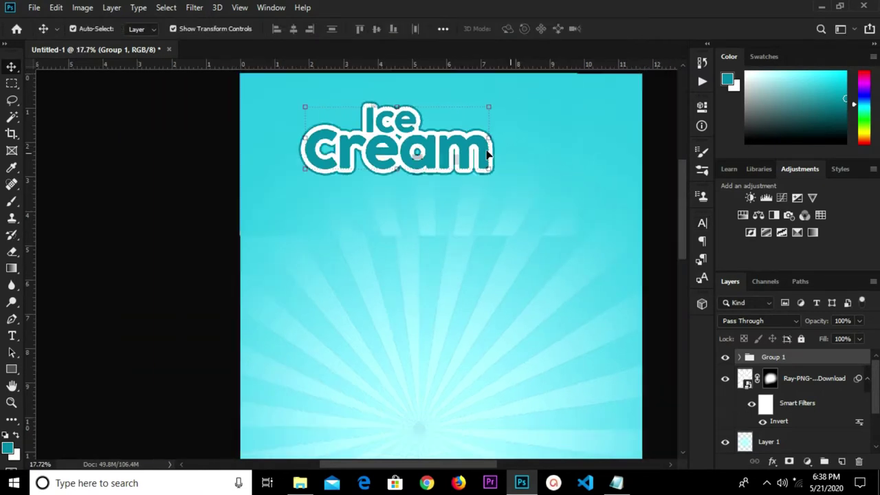
pyautogui.hotkey('ctrl', 'a')
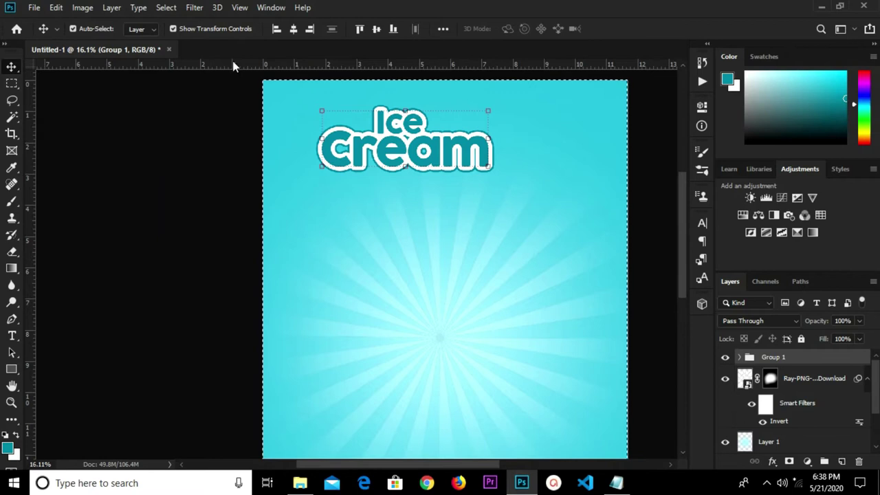
pyautogui.click(294, 30)
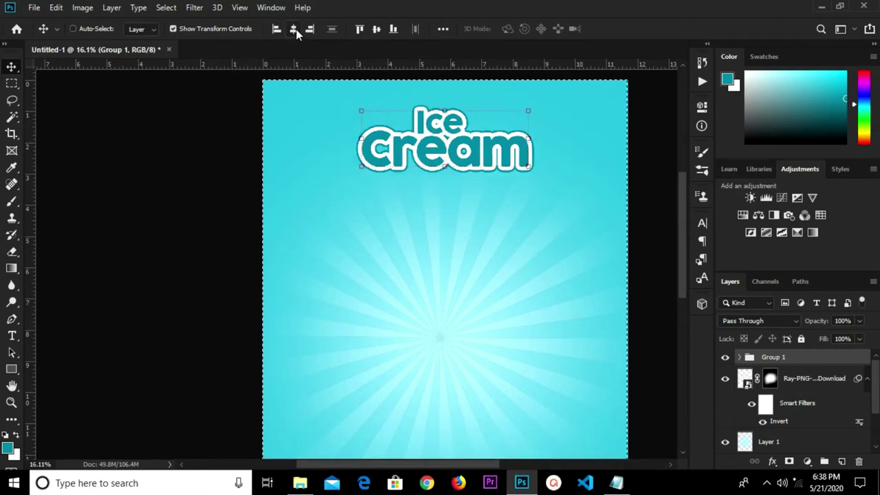
pyautogui.hotkey('ctrl', 'd')
# Move the Ice Cream title slightly lower on the flyer.
pyautogui.hotkey('ctrl', 't')
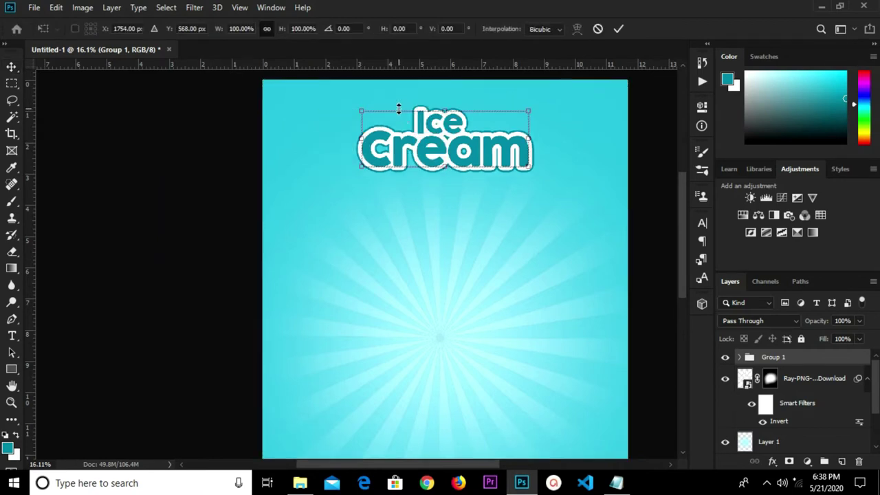
pyautogui.moveTo(435, 136); pyautogui.dragTo(436, 163)
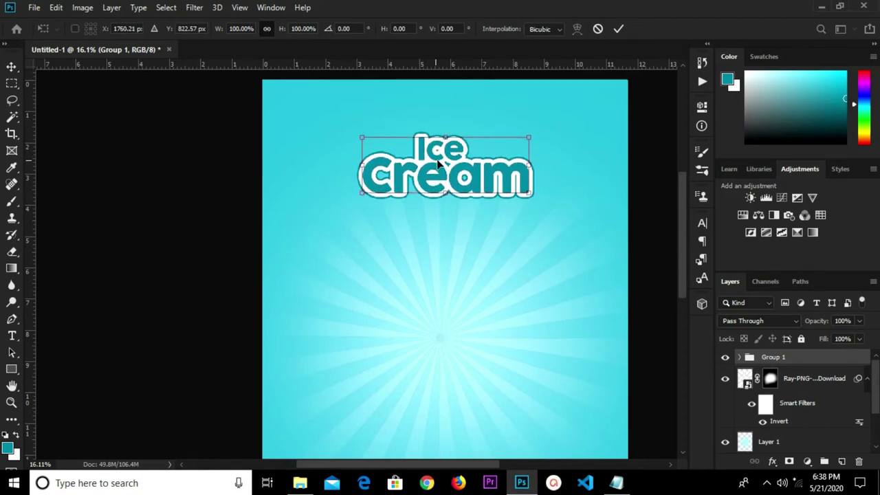
pyautogui.click(618, 30)
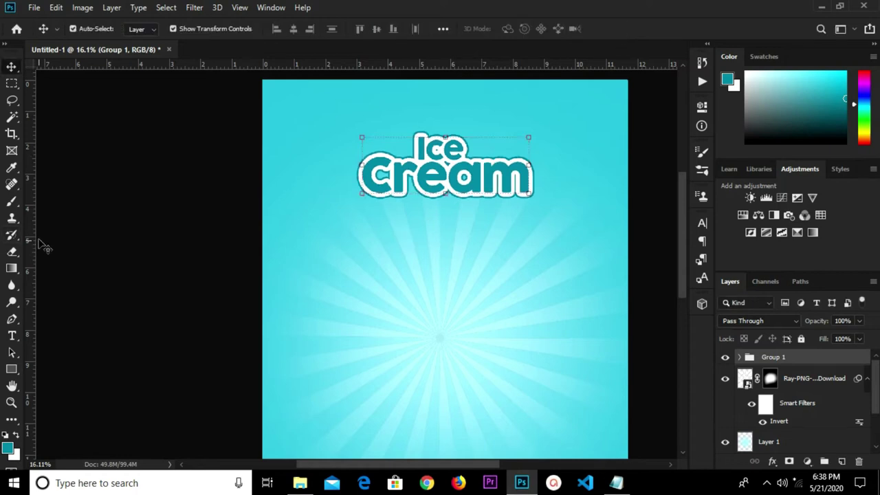
# Draw a white-filled 1676 x 1676 px circle, Ellipse 1, centred below the title.
pyautogui.click(5, 370)
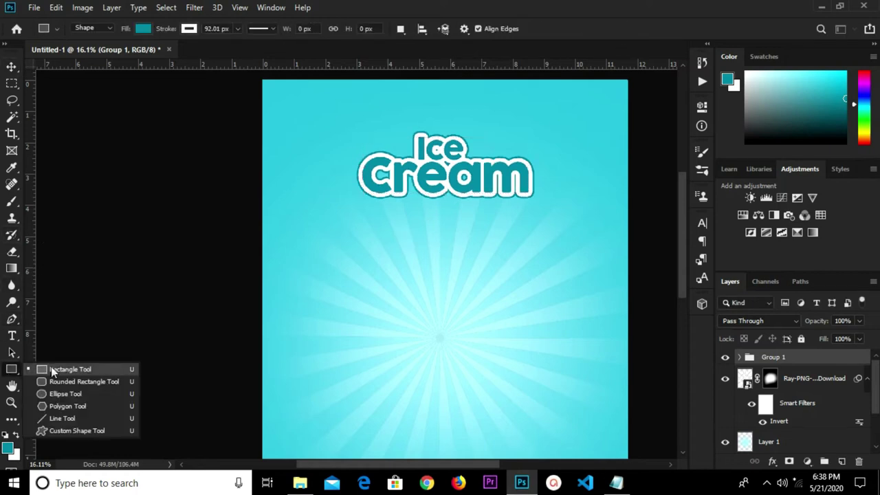
pyautogui.click(55, 393)
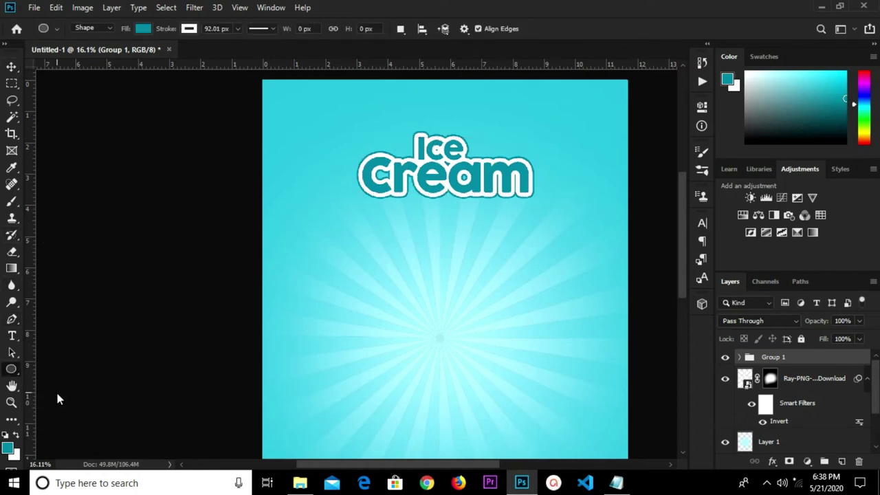
pyautogui.click(142, 28)
pyautogui.click(113, 97)
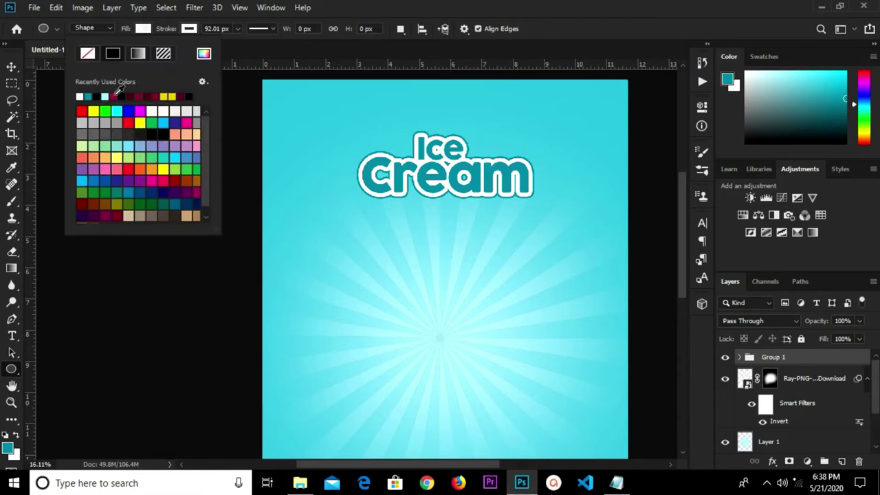
pyautogui.click(224, 28)
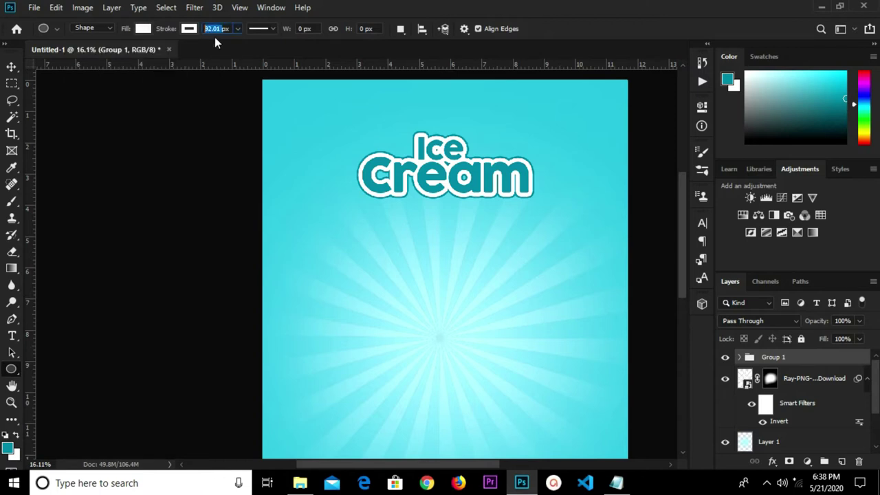
pyautogui.press('Return')
pyautogui.moveTo(360, 235); pyautogui.dragTo(573, 408)
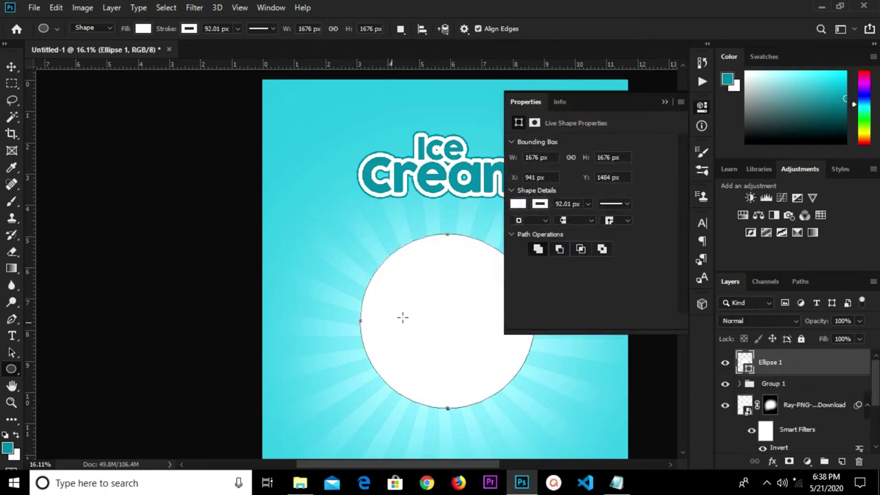
pyautogui.click(666, 104)
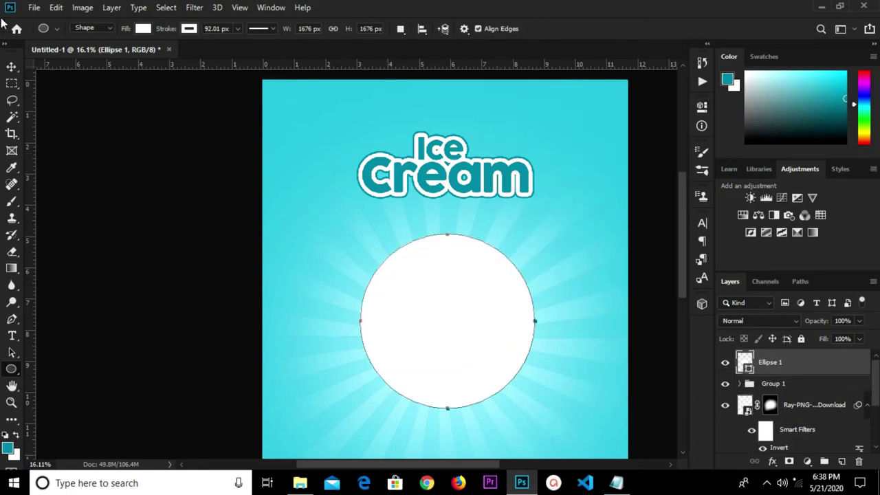
pyautogui.click(33, 8)
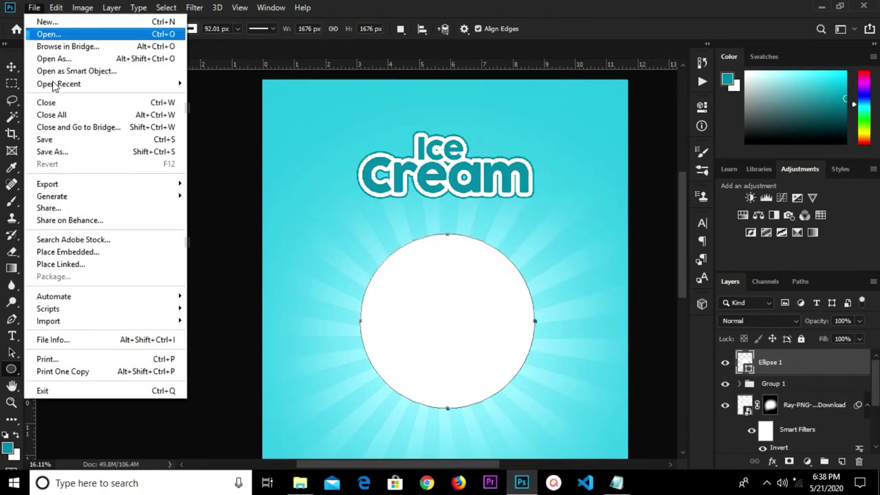
# Place the ice cream bowl photo as an embedded smart object.
pyautogui.click(91, 253)
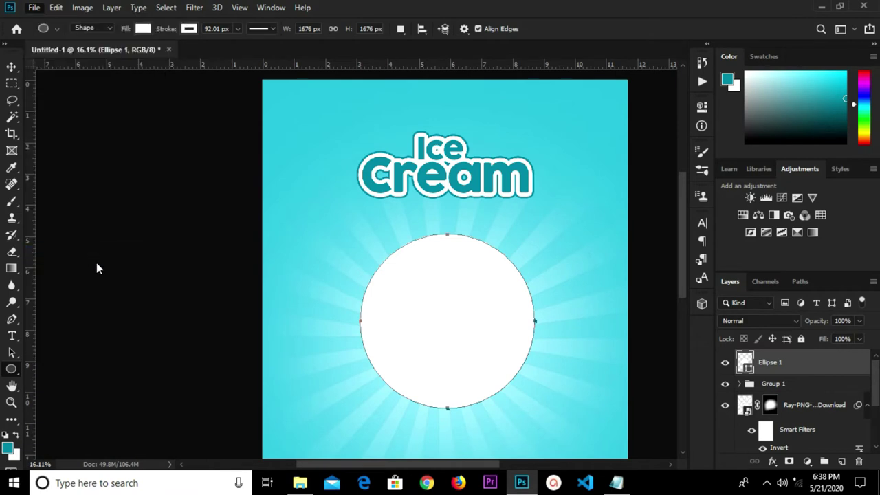
pyautogui.click(151, 124)
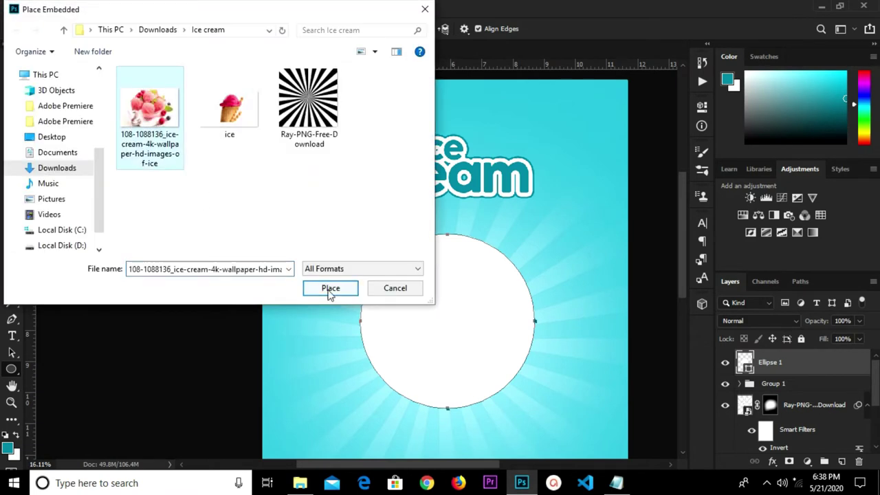
pyautogui.click(328, 290)
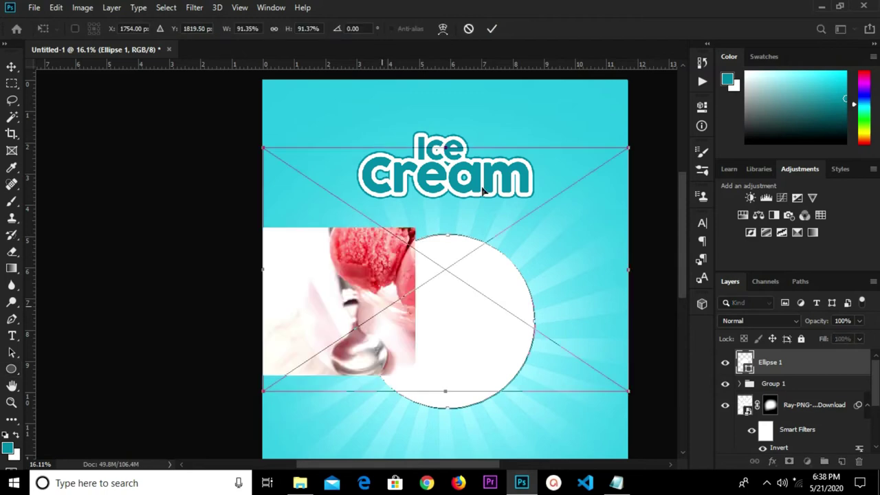
pyautogui.press('u')
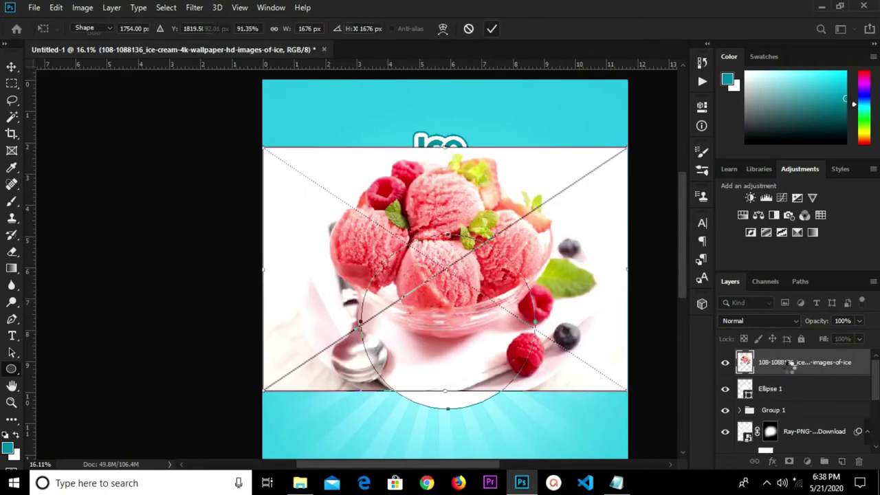
pyautogui.rightClick(791, 367)
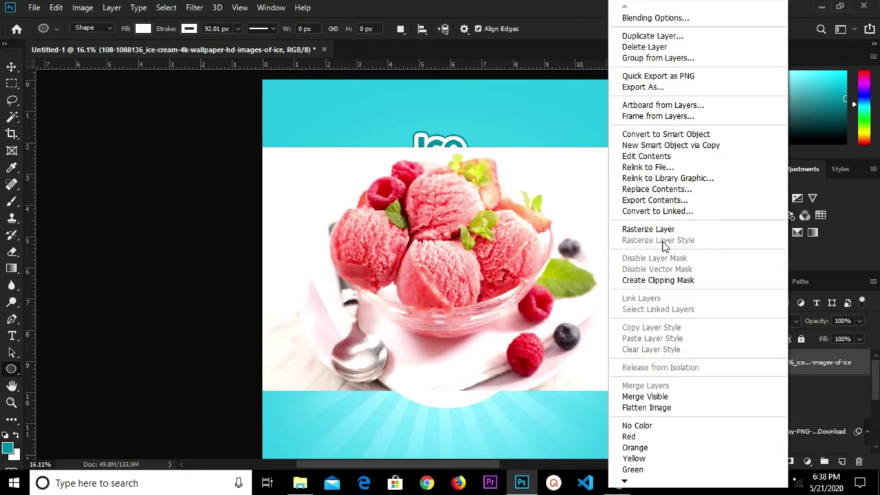
pyautogui.click(664, 134)
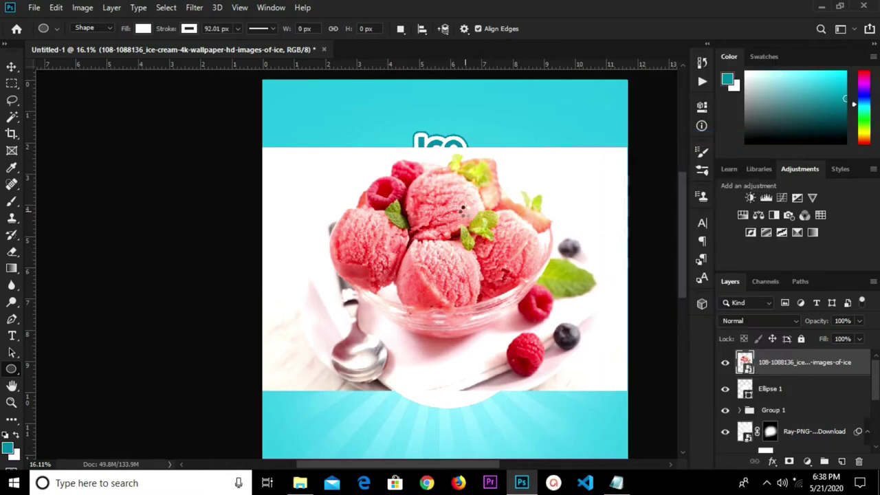
pyautogui.scroll(-2, 468, 210)
# Scale the photo to about 71.57%, position it over the circle, and clip it to Ellipse 1.
pyautogui.press('v')
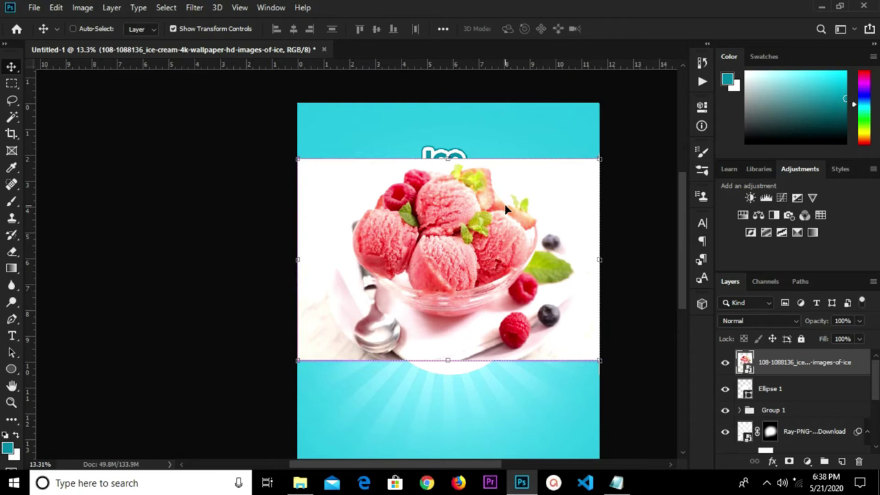
pyautogui.hotkey('ctrl', 't')
pyautogui.moveTo(599, 160); pyautogui.dragTo(520, 215)
pyautogui.scroll(2, 434, 208)
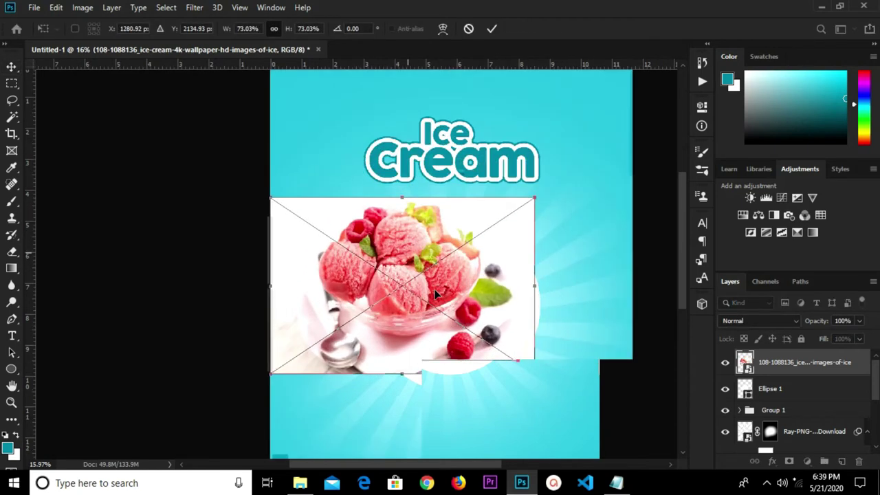
pyautogui.moveTo(449, 292); pyautogui.dragTo(475, 276)
pyautogui.moveTo(576, 200); pyautogui.dragTo(572, 202)
pyautogui.moveTo(464, 266); pyautogui.dragTo(479, 275)
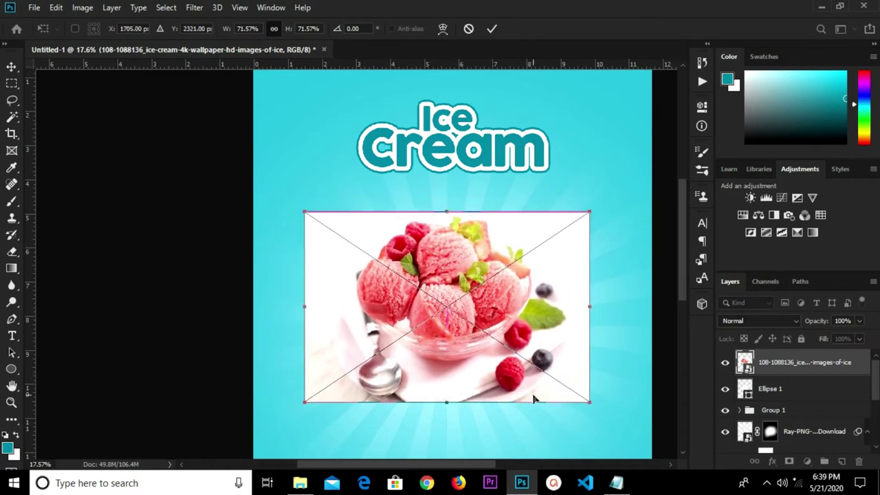
pyautogui.click(495, 29)
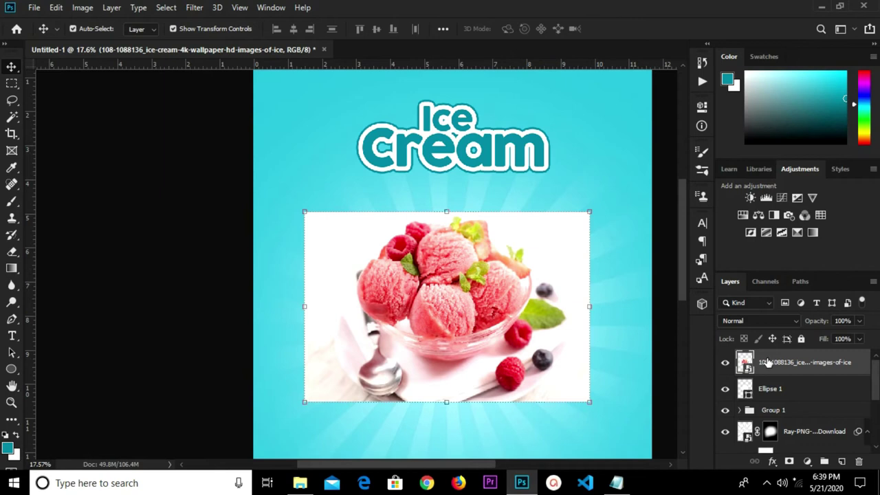
pyautogui.rightClick(770, 365)
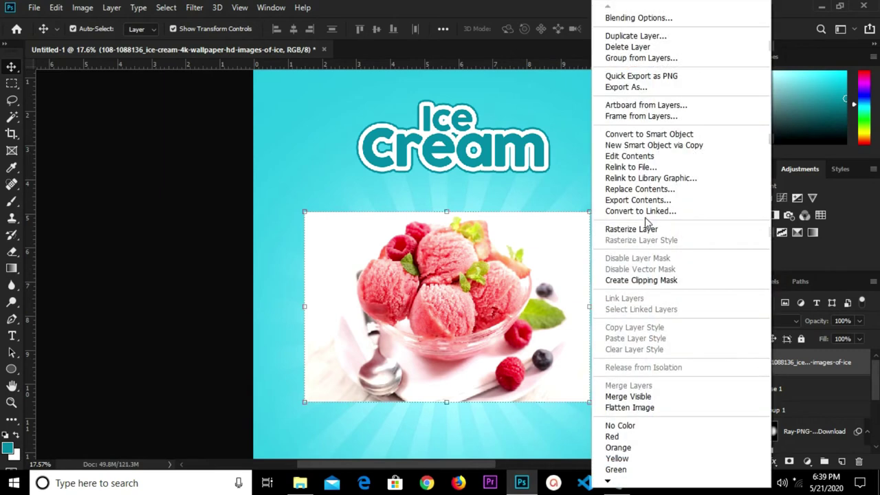
pyautogui.click(635, 281)
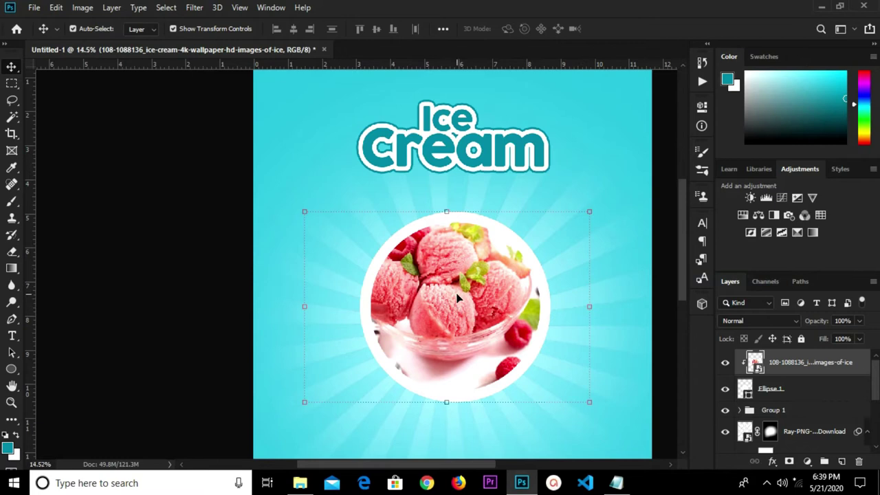
# Group the clipped bowl photo with Ellipse 1 as Group 2.
pyautogui.scroll(-3, 453, 302)
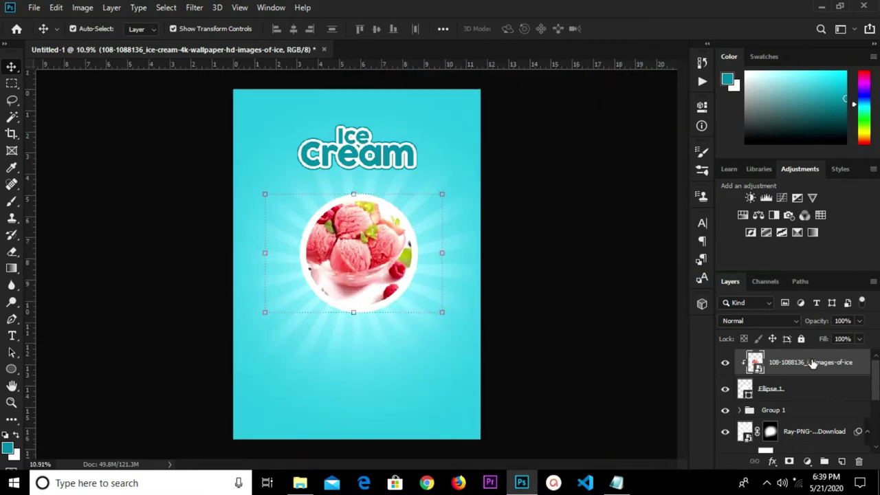
pyautogui.keyDown('shift'); pyautogui.click(779, 389); pyautogui.keyUp('shift')
pyautogui.hotkey('ctrl', 'g')
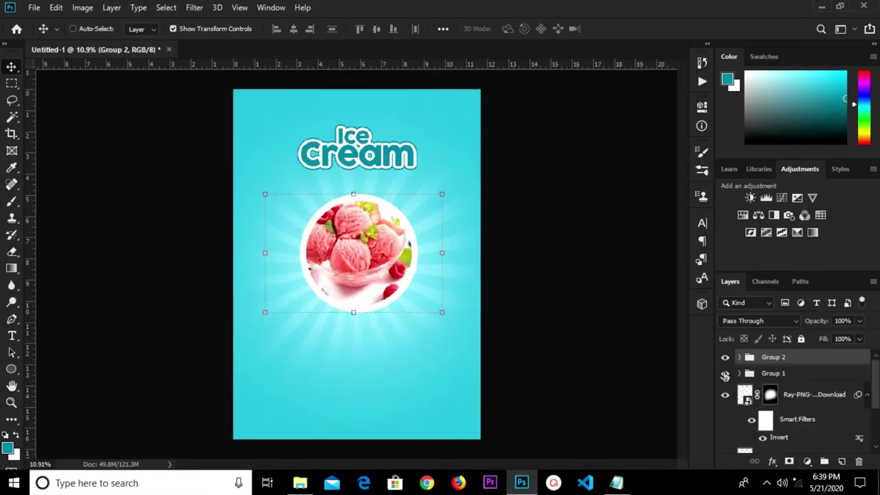
pyautogui.click(724, 357)
pyautogui.click(724, 357)
pyautogui.press('ctrl')
# Enlarge Group 2 to about 112.54% and centre it horizontally on the flyer.
pyautogui.hotkey('ctrl', 't')
pyautogui.moveTo(441, 312); pyautogui.dragTo(463, 331)
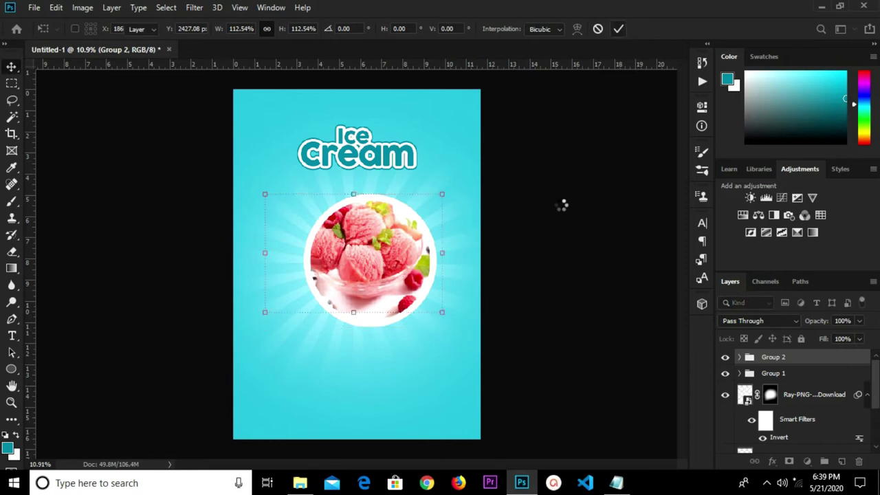
pyautogui.press('Return')
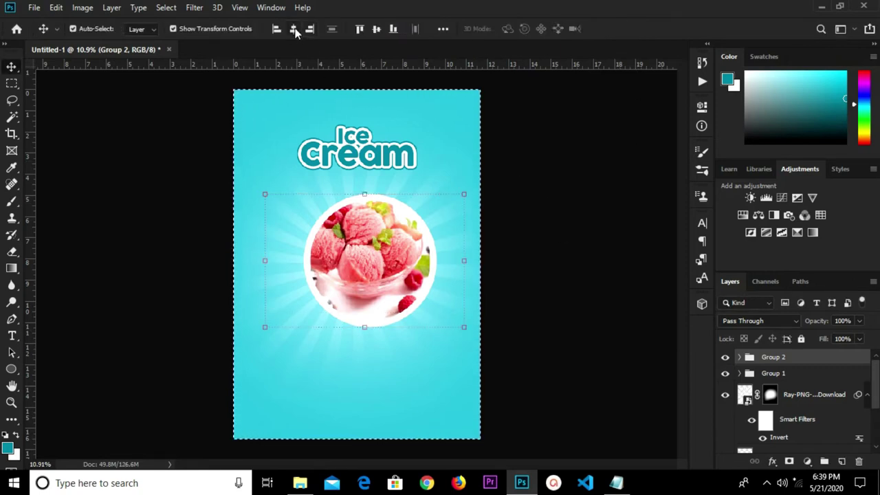
pyautogui.click(294, 29)
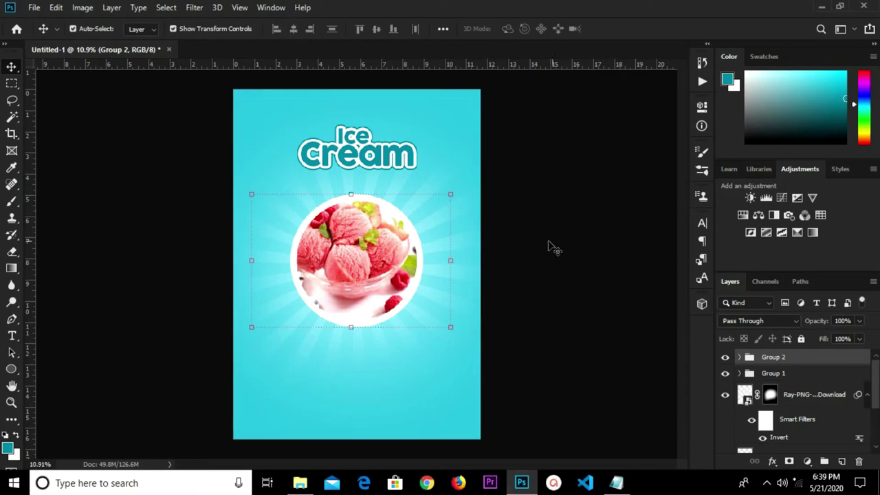
pyautogui.hotkey('ctrl', 'd')
pyautogui.click(32, 8)
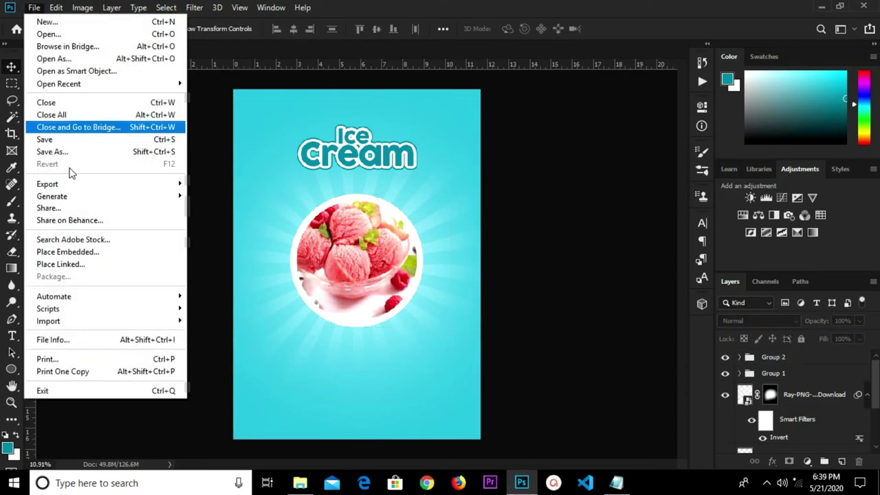
# Place the ice cone image embedded and convert it to a smart object.
pyautogui.click(92, 254)
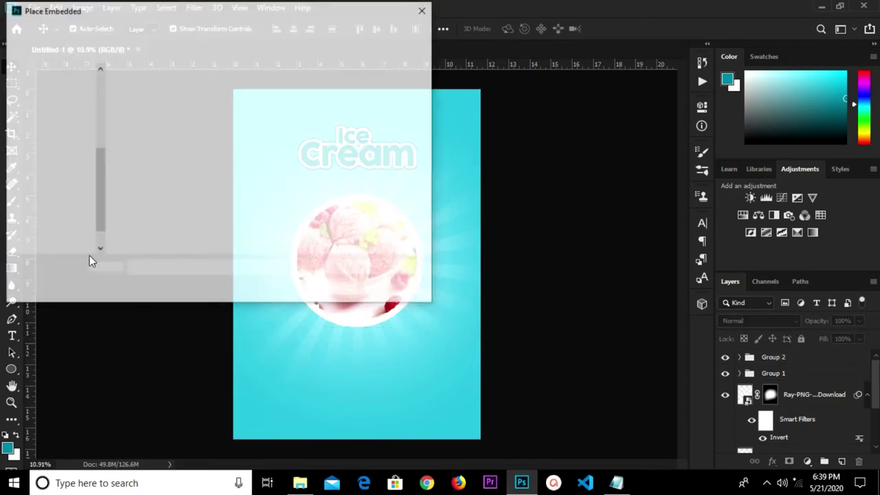
pyautogui.click(230, 105)
pyautogui.click(330, 288)
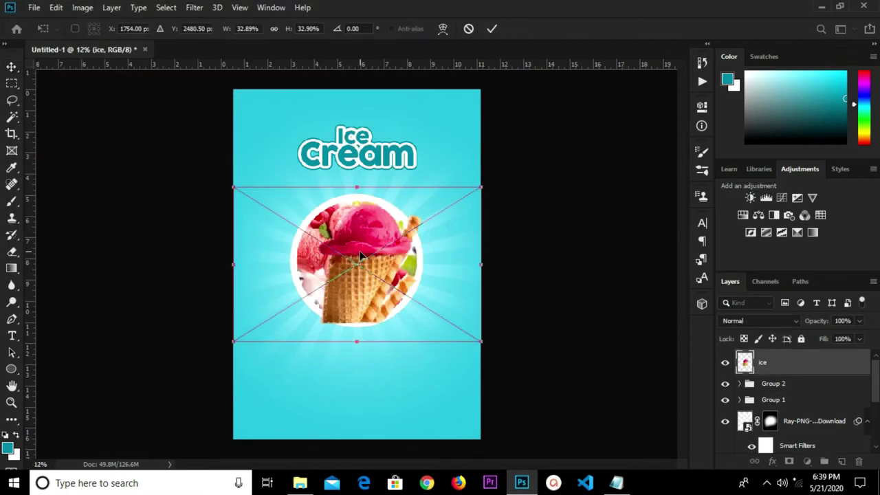
pyautogui.scroll(3, 357, 252)
pyautogui.click(489, 29)
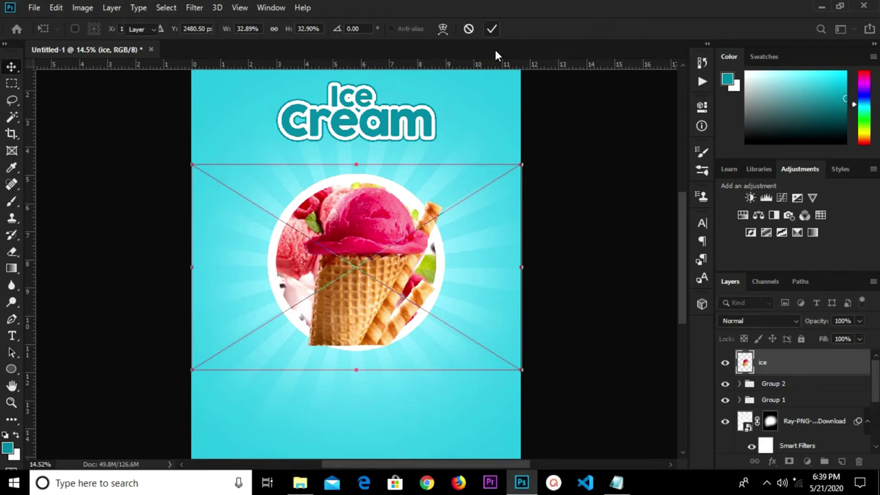
pyautogui.rightClick(773, 369)
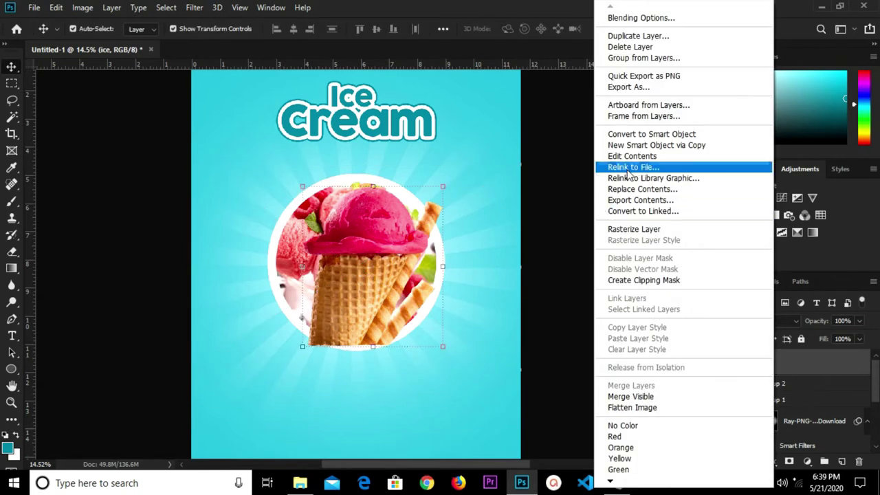
pyautogui.click(629, 134)
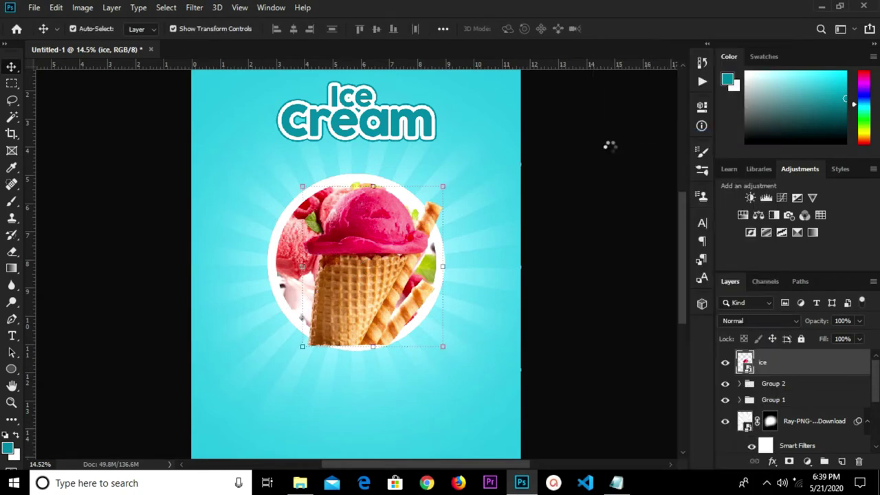
# Move the cone up-left, flip it horizontally, and stack it behind the bowl circle.
pyautogui.moveTo(366, 254); pyautogui.dragTo(297, 212)
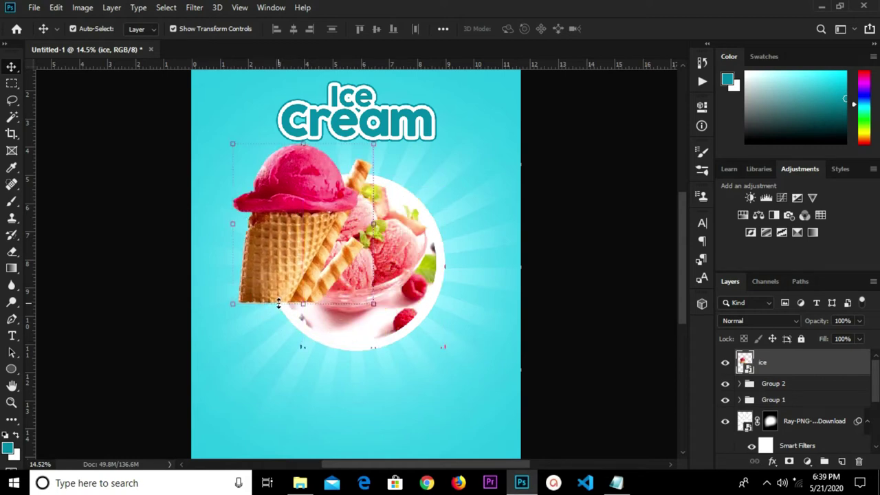
pyautogui.hotkey('ctrl', 't')
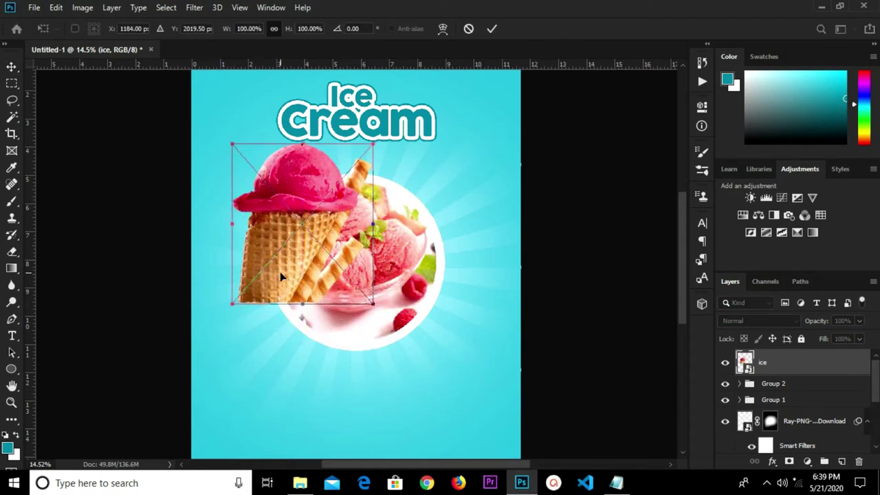
pyautogui.rightClick(280, 271)
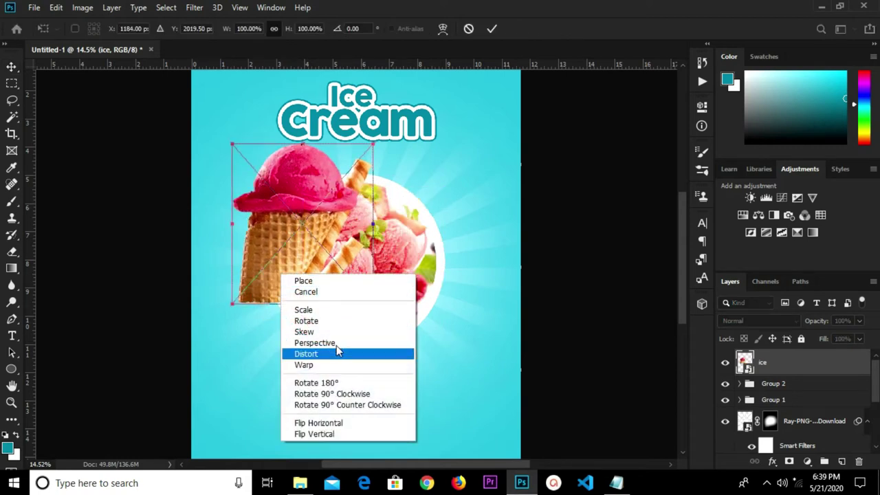
pyautogui.click(336, 424)
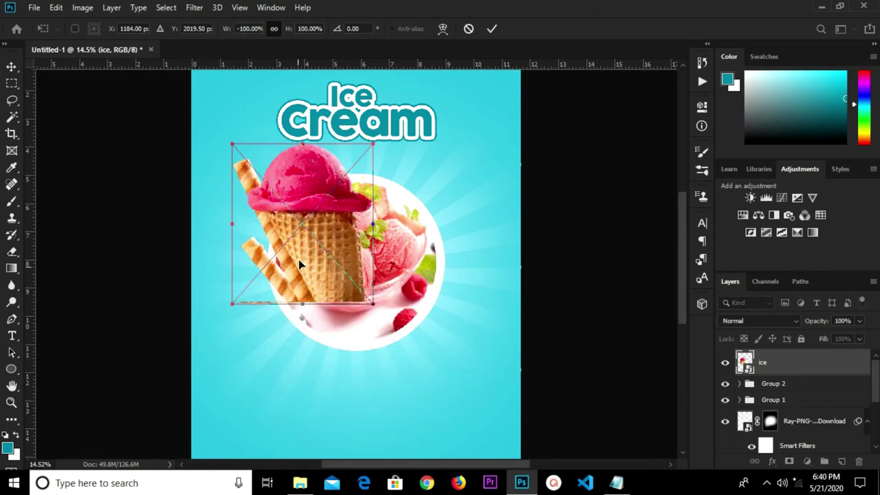
pyautogui.press('Return')
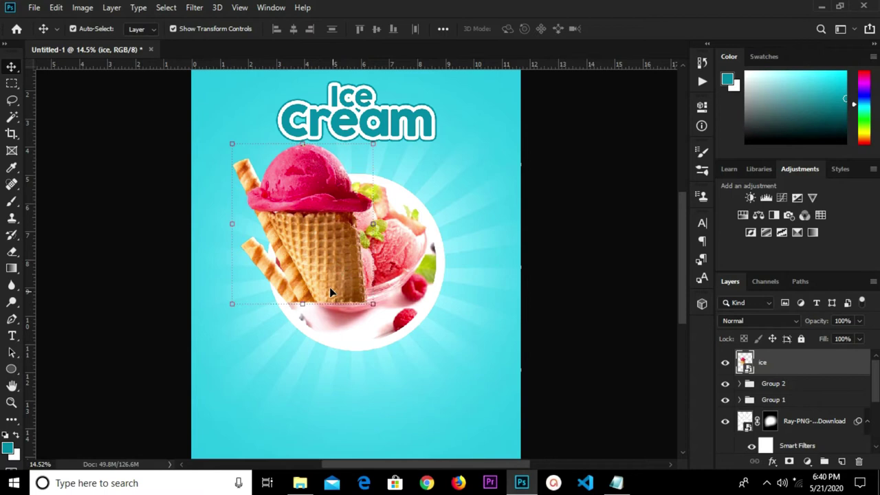
pyautogui.moveTo(781, 371); pyautogui.dragTo(780, 408)
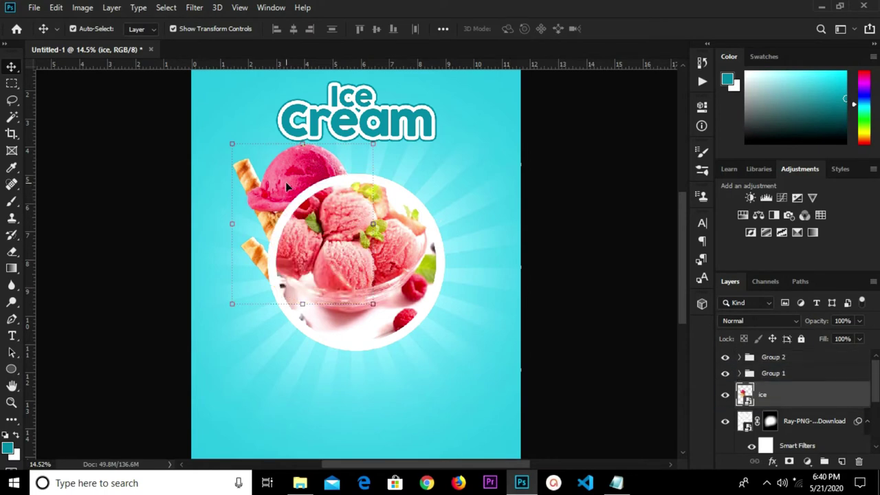
# Enlarge the ice cone image.
pyautogui.scroll(-3, 285, 181)
pyautogui.moveTo(367, 287); pyautogui.dragTo(390, 314)
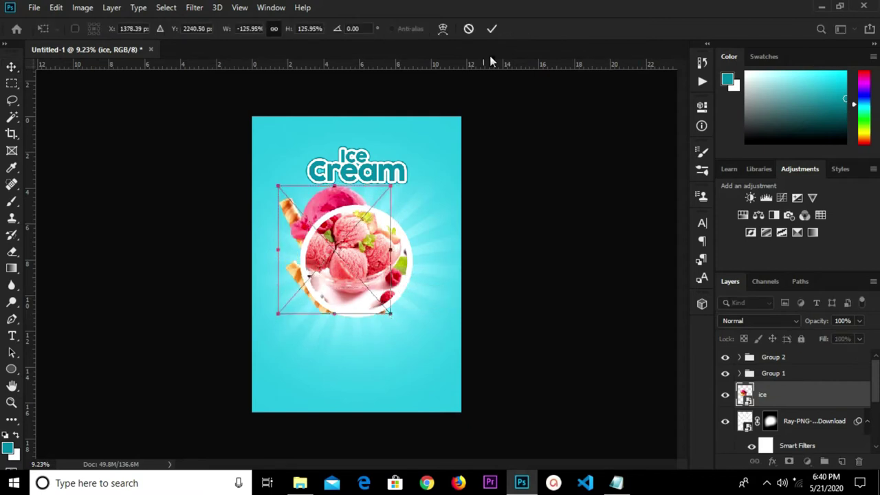
pyautogui.click(491, 29)
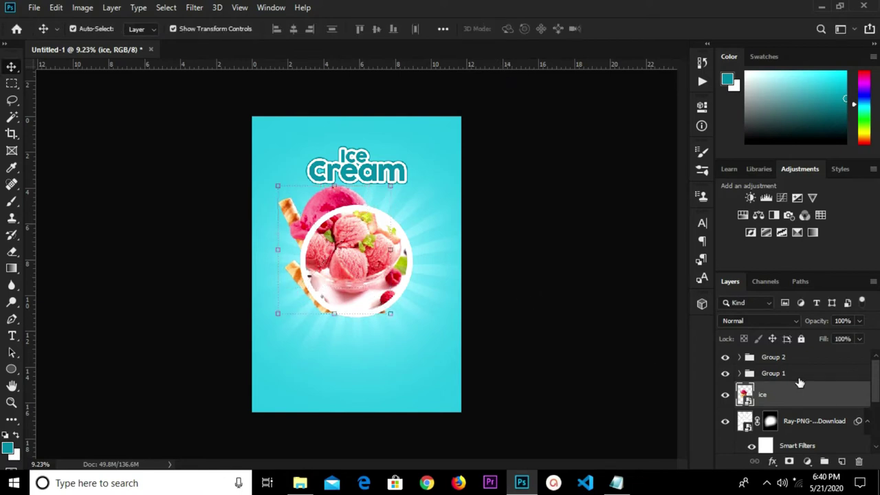
# Move the Group 2 bowl badge lower on the page.
pyautogui.click(793, 374)
pyautogui.click(796, 361)
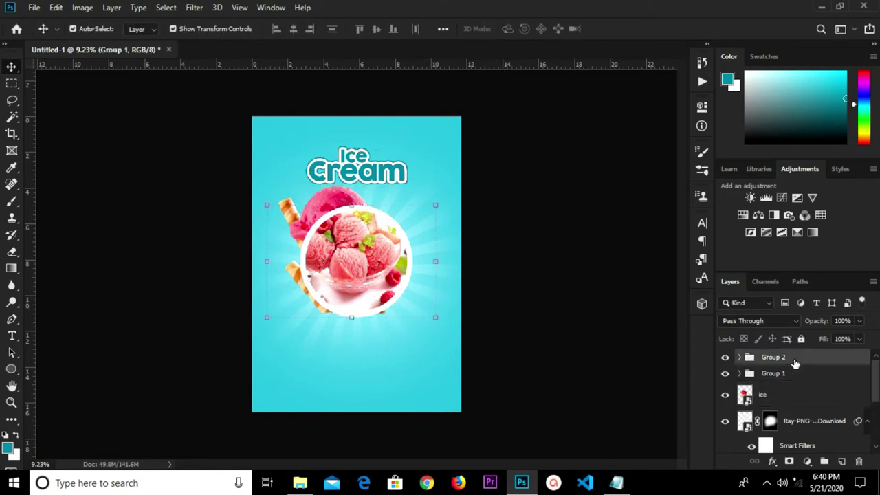
pyautogui.doubleClick(795, 363)
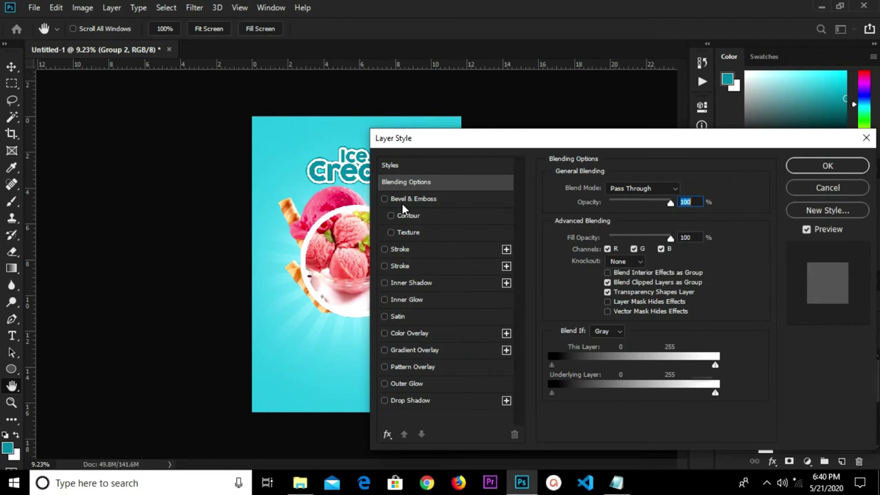
pyautogui.click(837, 170)
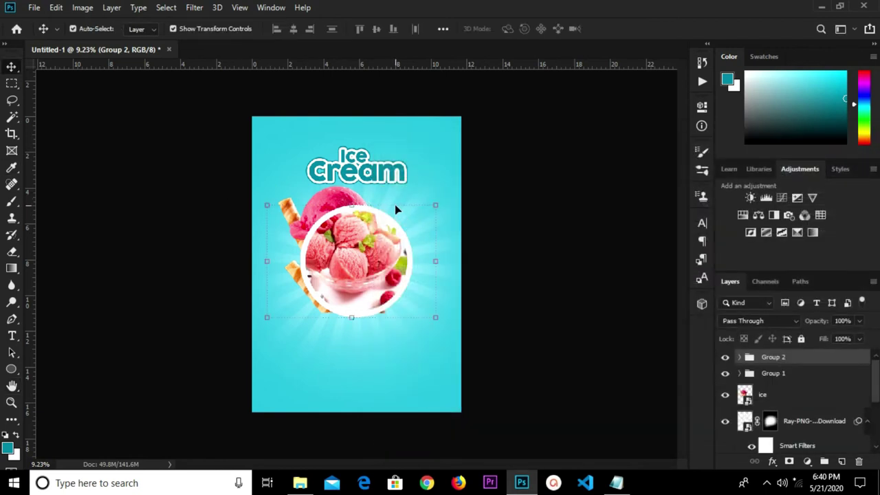
pyautogui.hotkey('ctrl', 't')
pyautogui.scroll(3, 358, 254)
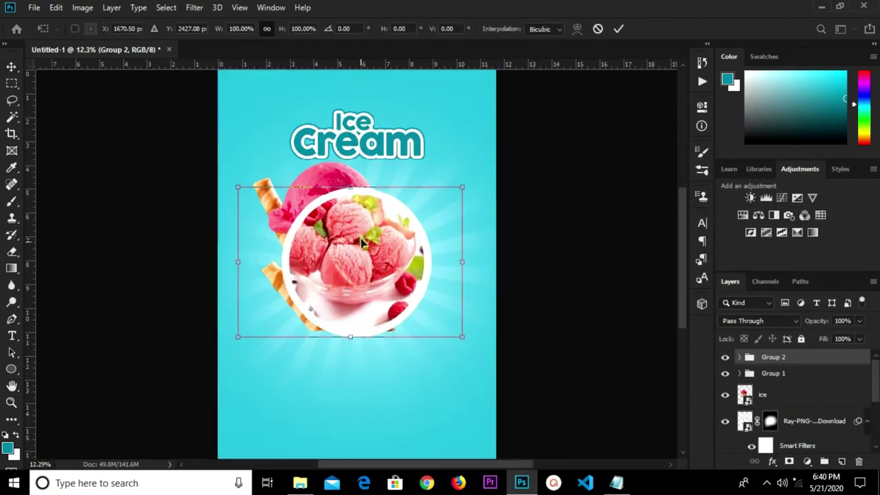
pyautogui.moveTo(361, 248); pyautogui.dragTo(372, 288)
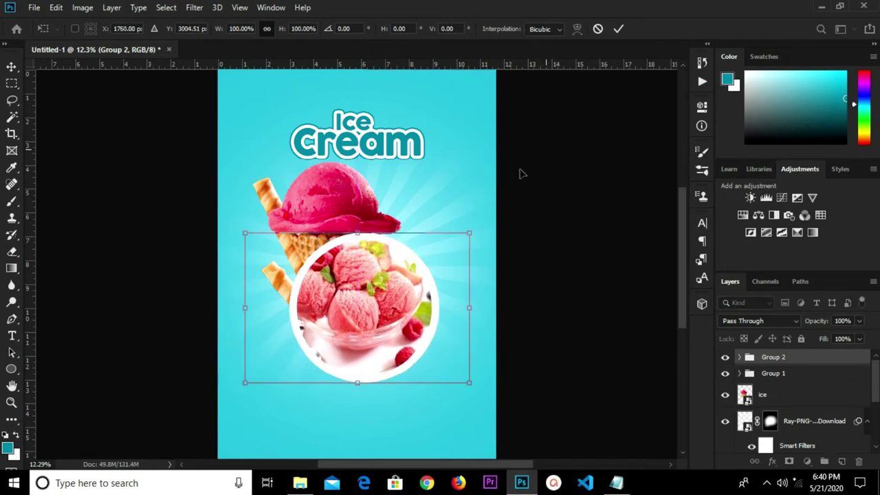
pyautogui.click(617, 31)
# Shift the cone left and Alt-drag a duplicate cone to the circle's upper-right.
pyautogui.click(343, 200)
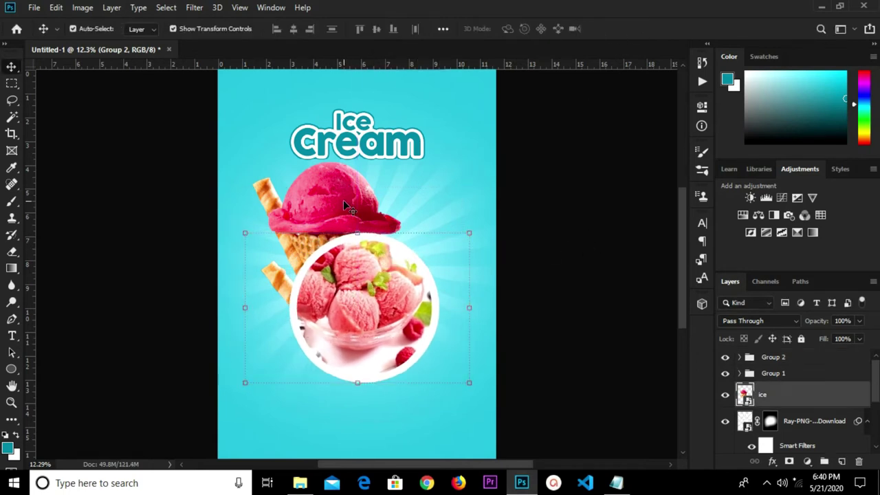
pyautogui.moveTo(348, 198); pyautogui.dragTo(314, 215)
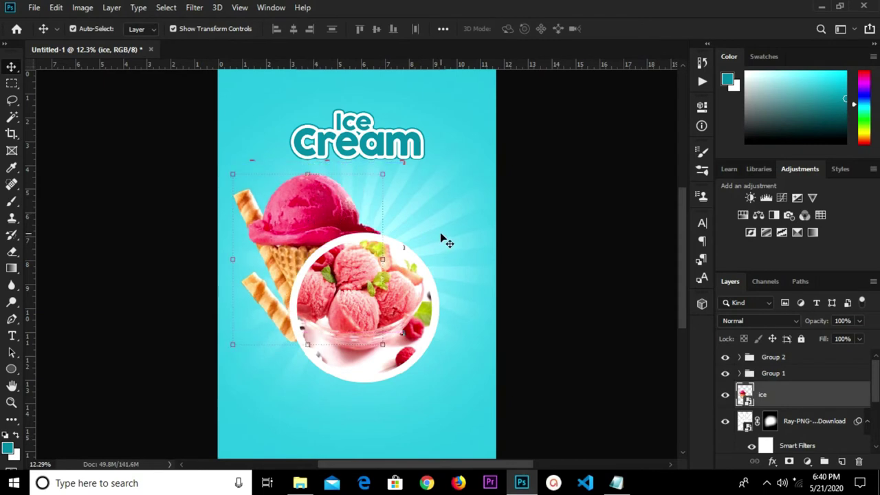
pyautogui.scroll(-1, 563, 222)
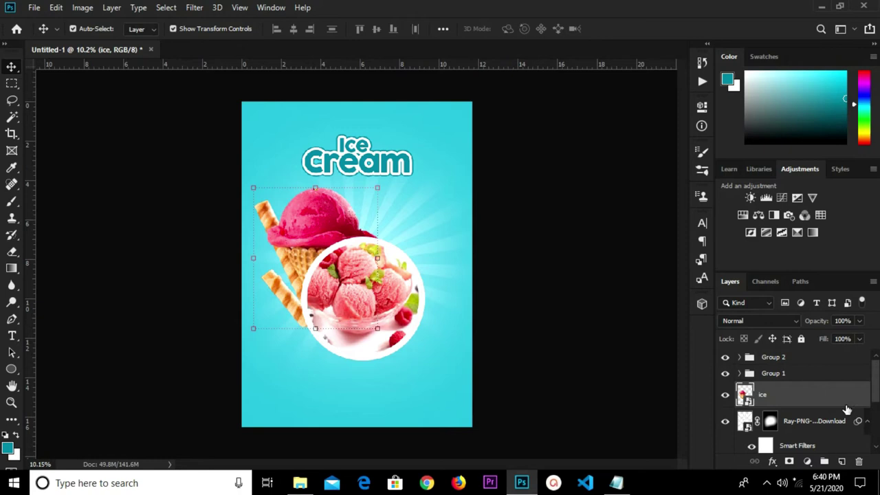
pyautogui.scroll(-2, 856, 403)
pyautogui.scroll(3, 856, 403)
pyautogui.scroll(1, 325, 265)
pyautogui.scroll(3, 324, 265)
pyautogui.moveTo(325, 264); pyautogui.dragTo(305, 229)
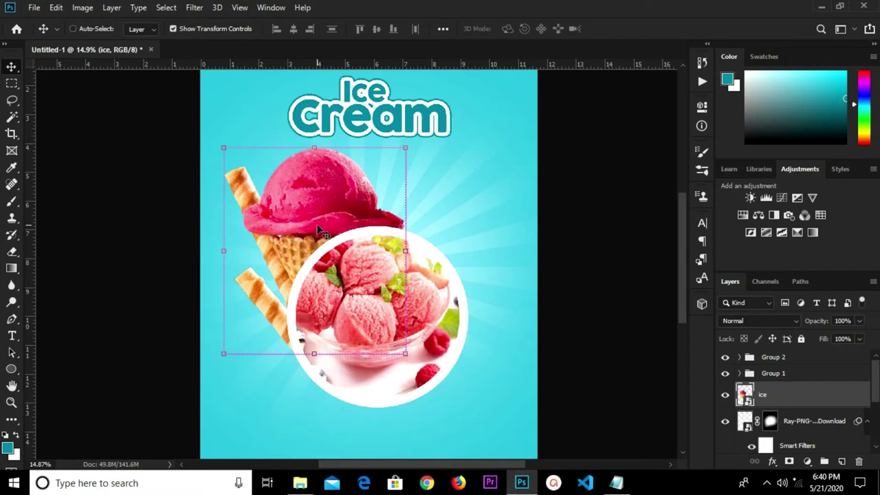
pyautogui.press('ctrl')
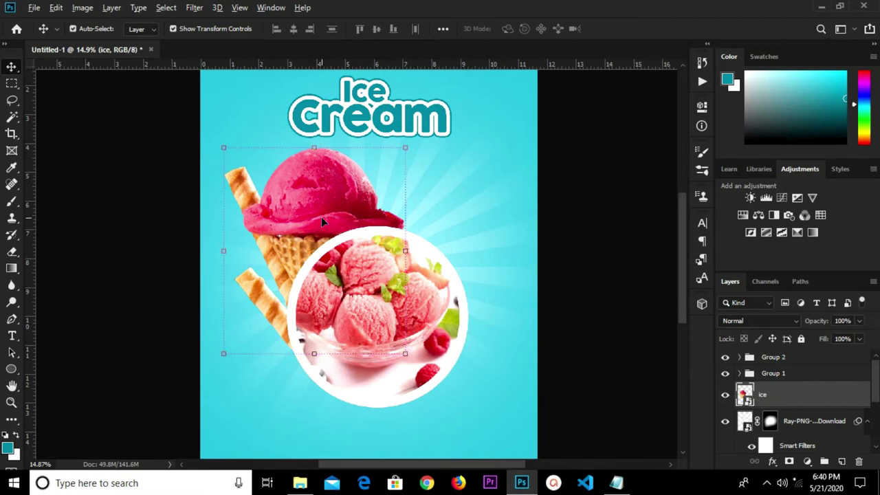
pyautogui.moveTo(325, 214); pyautogui.dragTo(444, 191)
# Flip the cone copy horizontally and move it down beside the bowl.
pyautogui.click(479, 132)
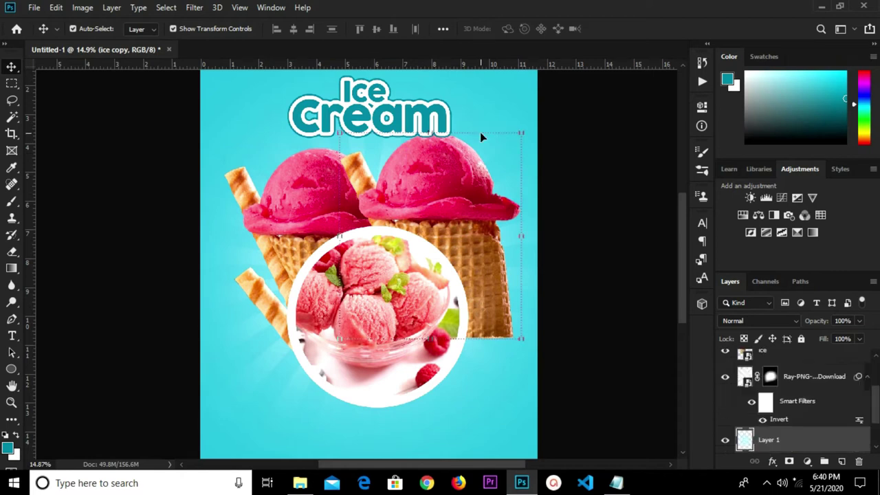
pyautogui.click(475, 178)
pyautogui.hotkey('ctrl', 't')
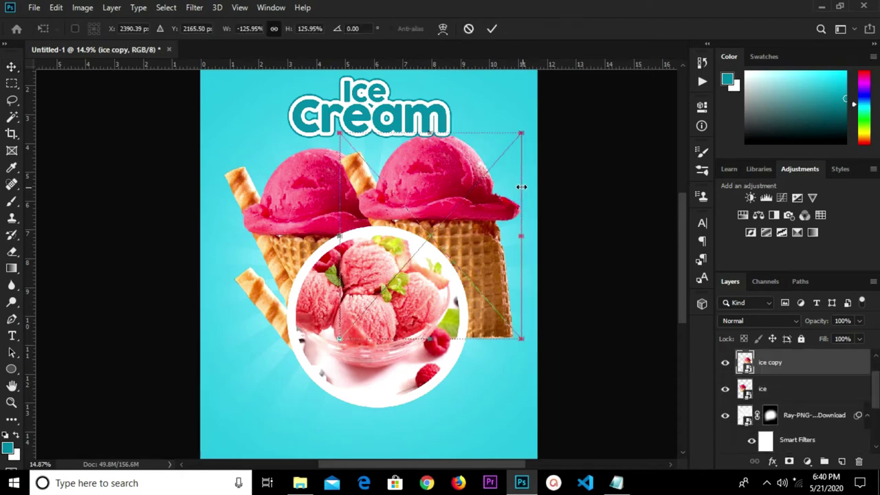
pyautogui.rightClick(472, 241)
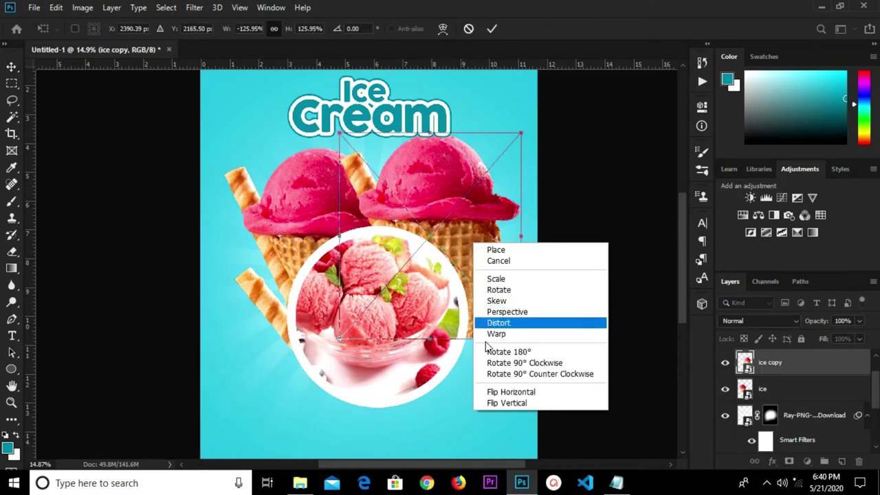
pyautogui.click(510, 392)
pyautogui.moveTo(427, 201); pyautogui.dragTo(454, 249)
pyautogui.click(492, 29)
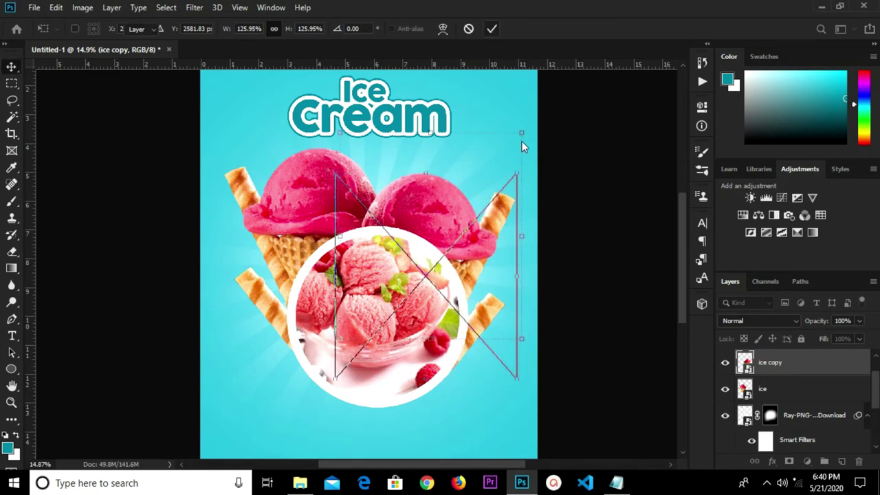
pyautogui.scroll(-1, 550, 172)
pyautogui.scroll(-4, 547, 173)
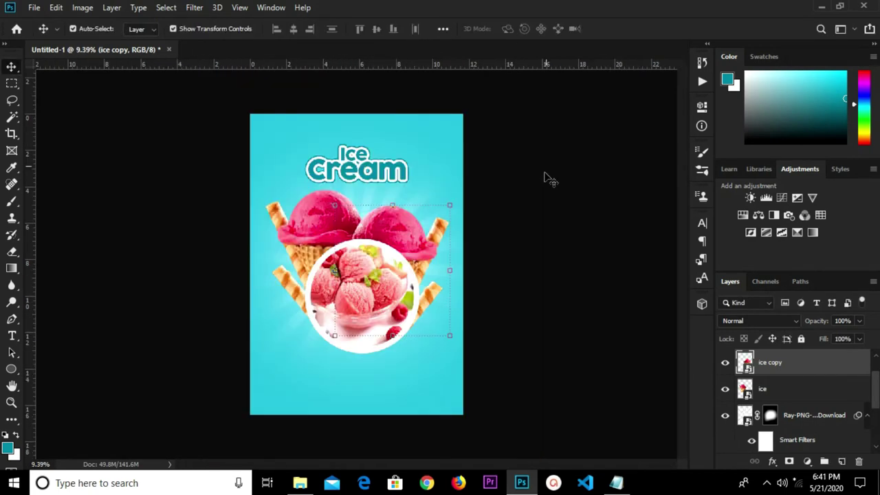
pyautogui.click(521, 227)
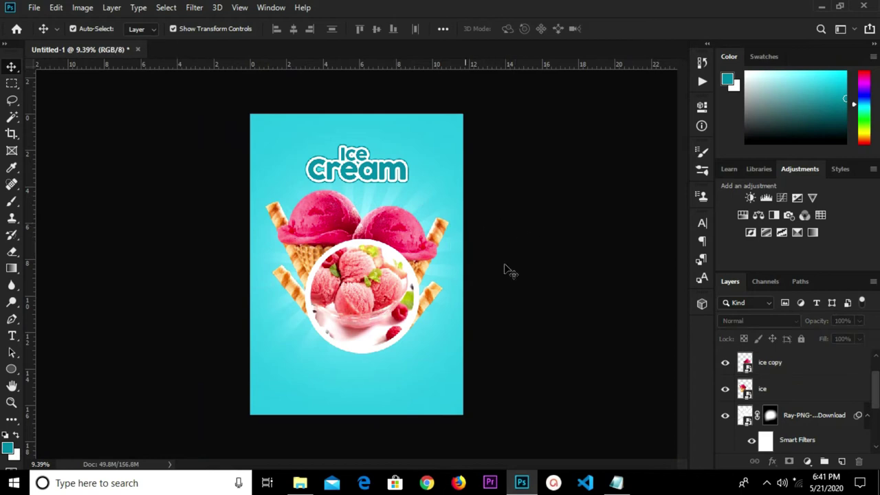
# Group Group 2, the ice copy and ice layers together into Group 3.
pyautogui.doubleClick(775, 364)
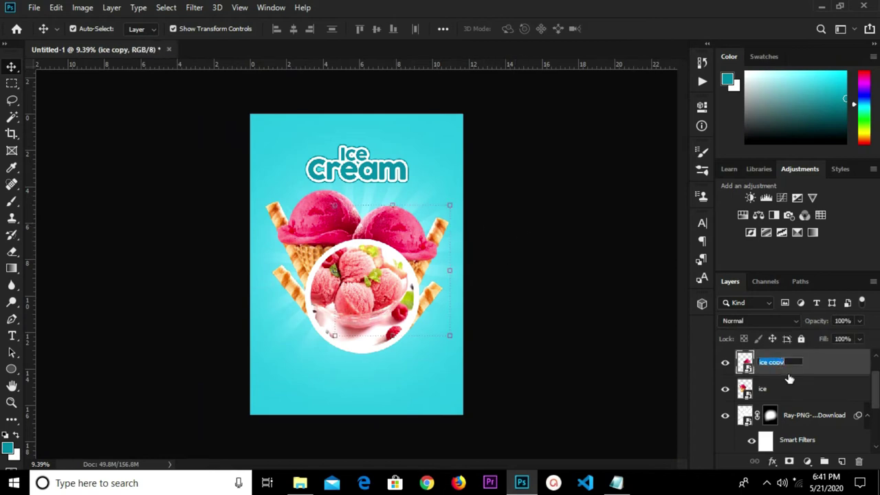
pyautogui.press('Return')
pyautogui.scroll(1, 819, 369)
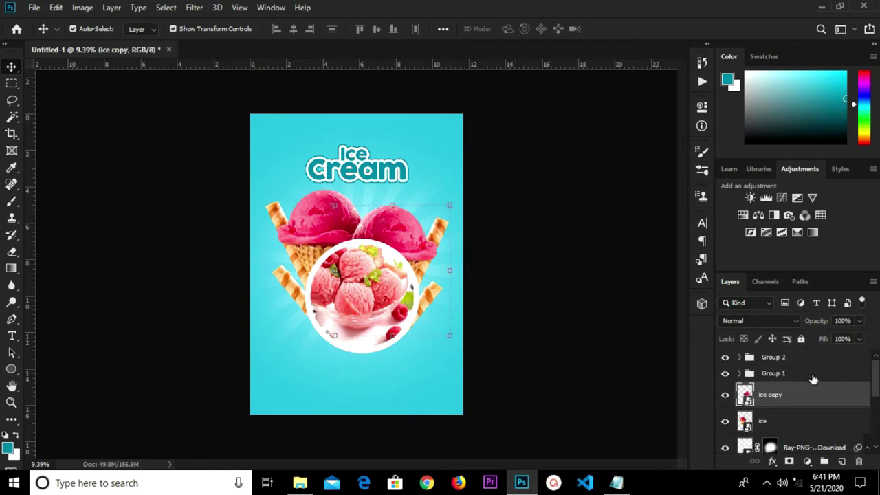
pyautogui.click(805, 358)
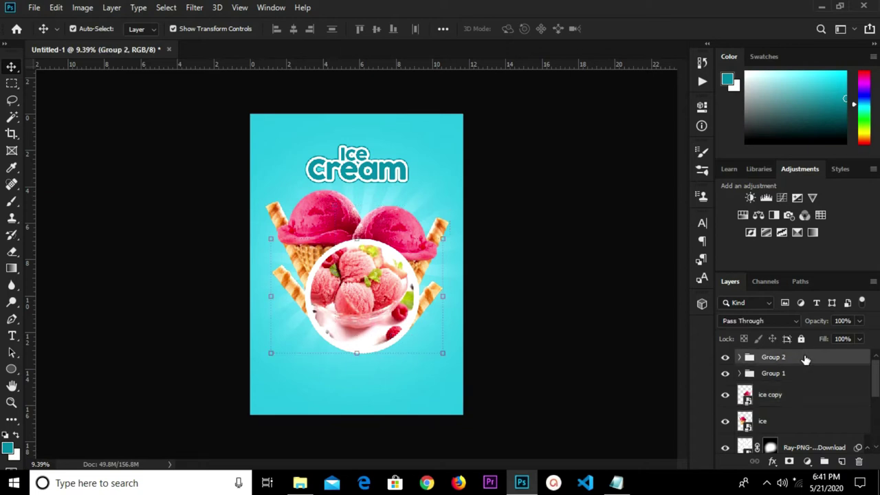
pyautogui.keyDown('shift'); pyautogui.click(802, 400); pyautogui.keyUp('shift')
pyautogui.keyDown('shift'); pyautogui.click(797, 421); pyautogui.keyUp('shift')
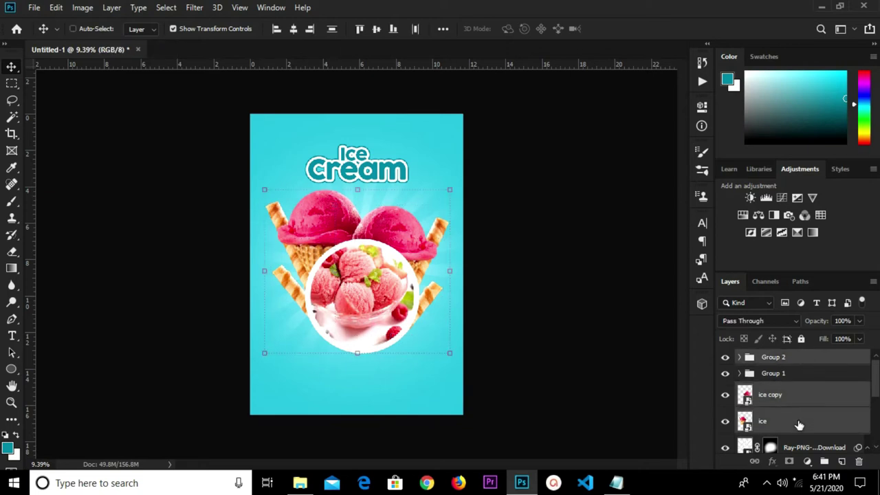
pyautogui.hotkey('ctrl', 'g')
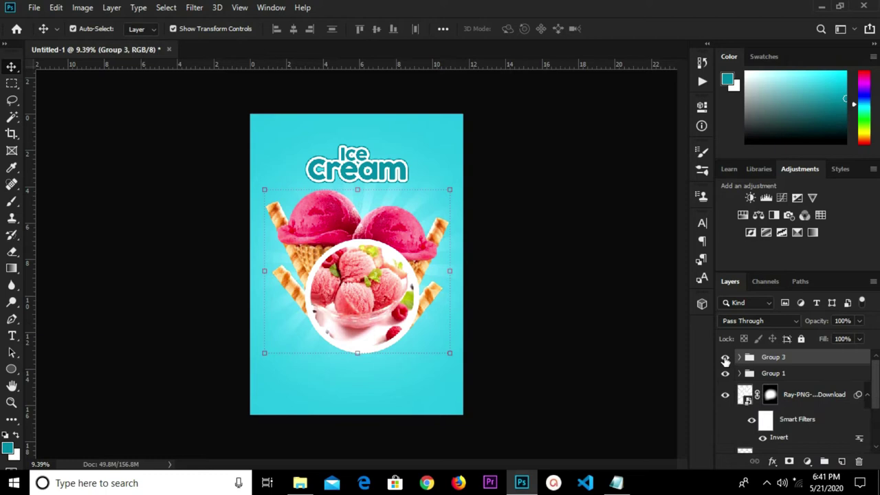
pyautogui.click(725, 357)
pyautogui.click(725, 358)
# Scale Group 3 to about 98.63% and centre it horizontally on the flyer.
pyautogui.moveTo(446, 350); pyautogui.dragTo(438, 349)
pyautogui.click(617, 30)
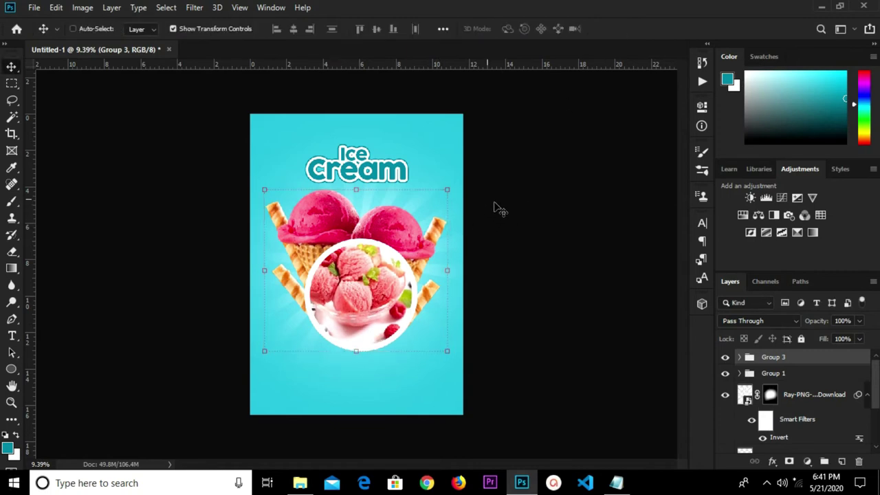
pyautogui.hotkey('ctrl', 'a')
pyautogui.click(292, 31)
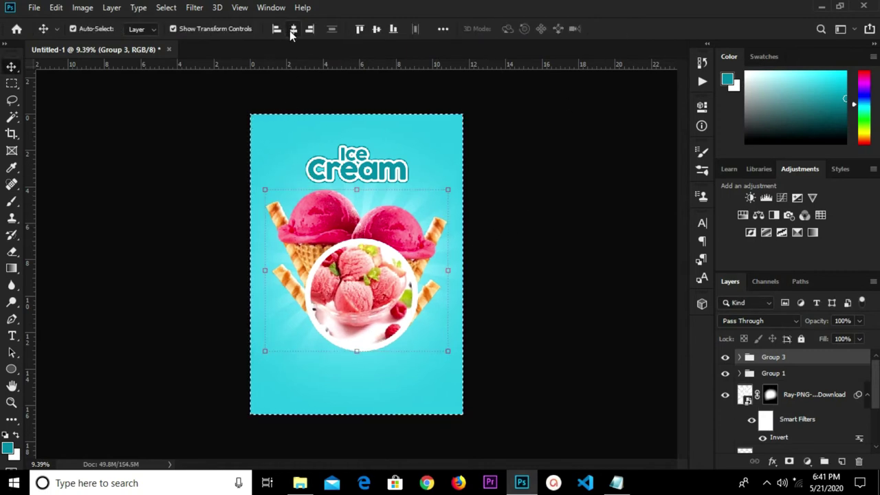
pyautogui.hotkey('ctrl', 'd')
pyautogui.keyDown('ctrl'); pyautogui.click(491, 250); pyautogui.keyUp('ctrl')
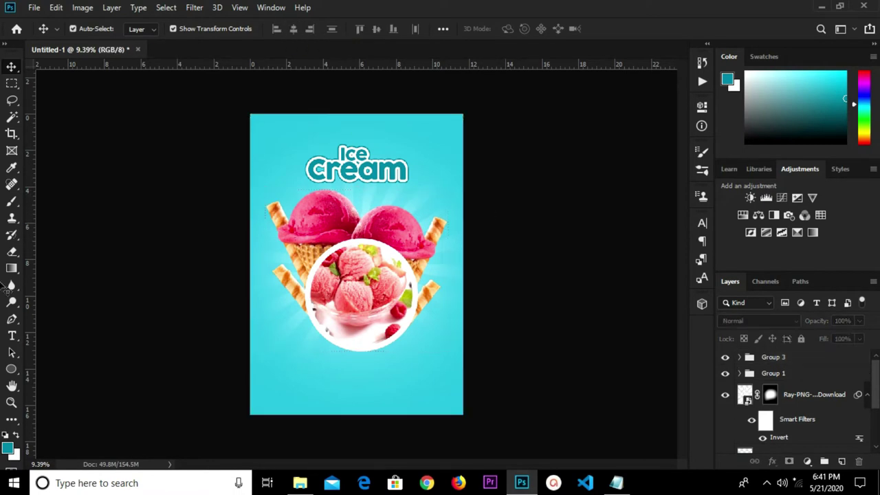
pyautogui.scroll(2, 103, 344)
pyautogui.scroll(-1, 103, 344)
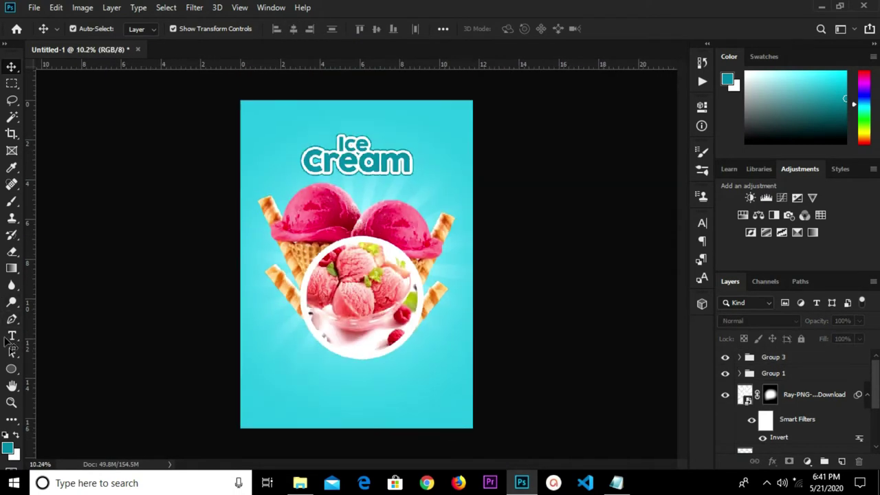
pyautogui.click(12, 369)
pyautogui.scroll(2, 375, 247)
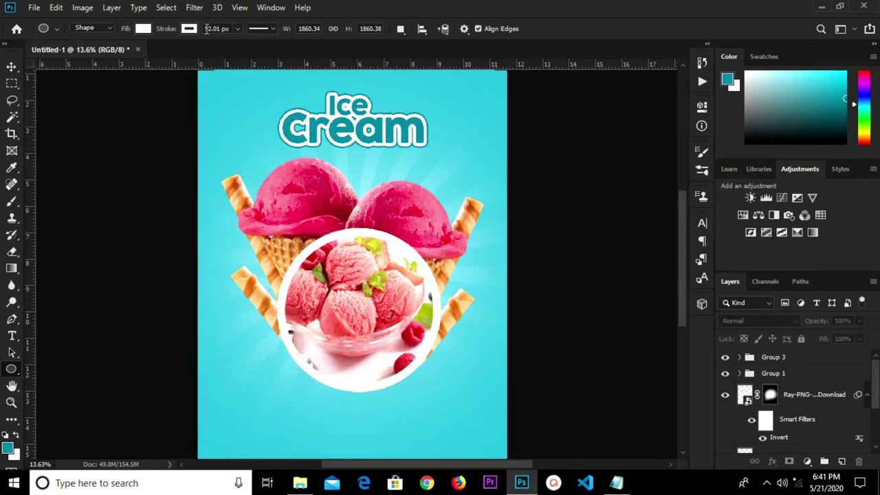
# Draw a stroke-less white 1106 x 1106 px circle, Ellipse 2, overlapping the bowl badge's upper-right edge.
pyautogui.click(189, 29)
pyautogui.click(135, 55)
pyautogui.click(351, 6)
pyautogui.moveTo(411, 253); pyautogui.dragTo(502, 375)
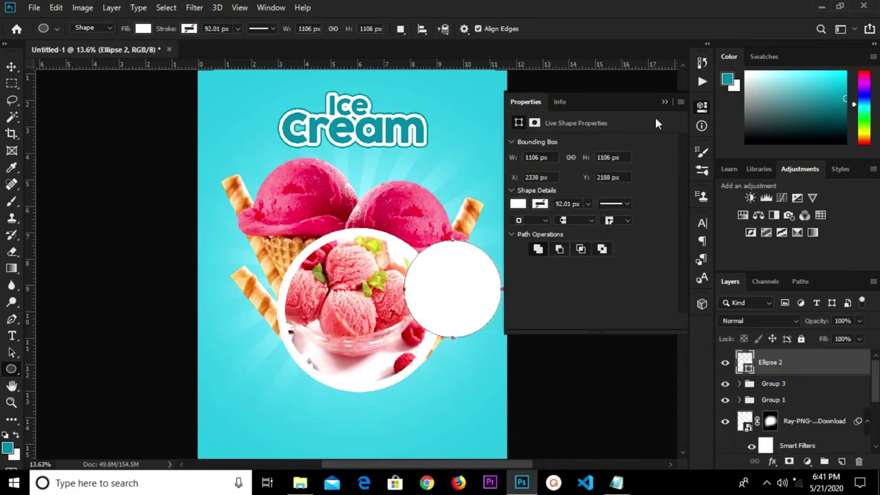
pyautogui.click(663, 103)
pyautogui.press('v')
pyautogui.moveTo(442, 264); pyautogui.dragTo(424, 261)
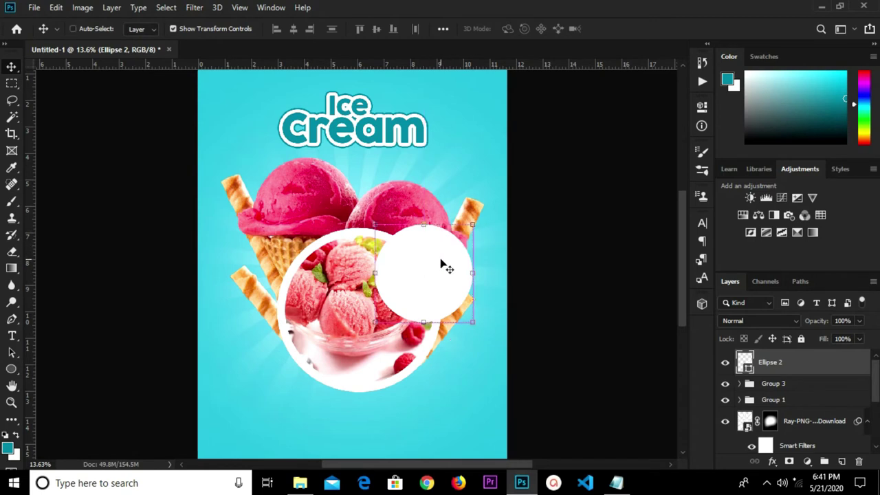
# Duplicate Ellipse 2 and shrink the copy about its centre to 86.71% (959 x 959 px).
pyautogui.hotkey('ctrl', 'j')
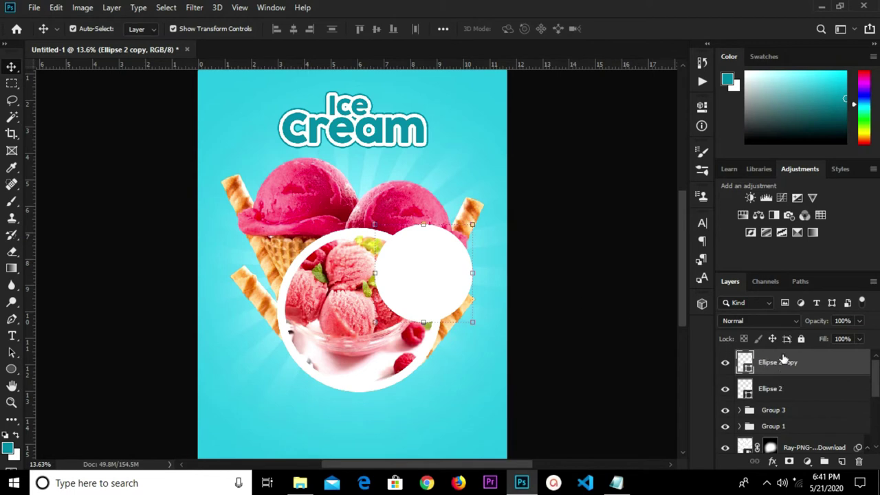
pyautogui.moveTo(471, 225); pyautogui.dragTo(466, 231)
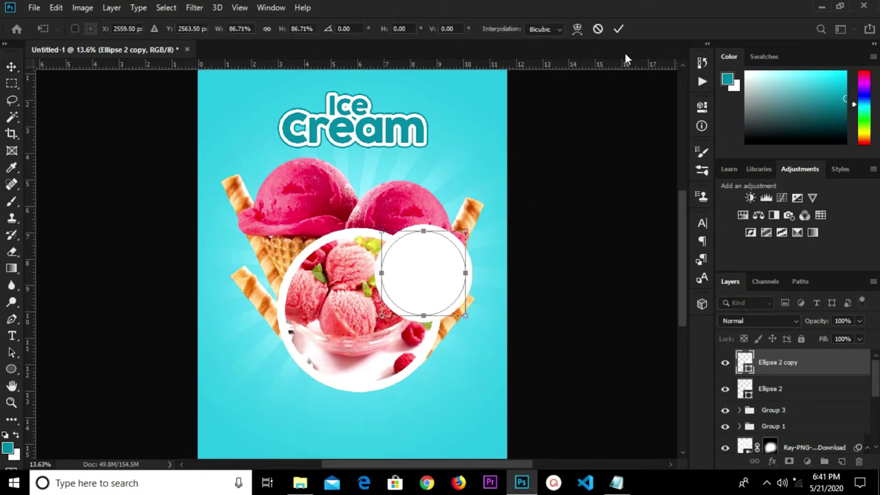
pyautogui.click(618, 29)
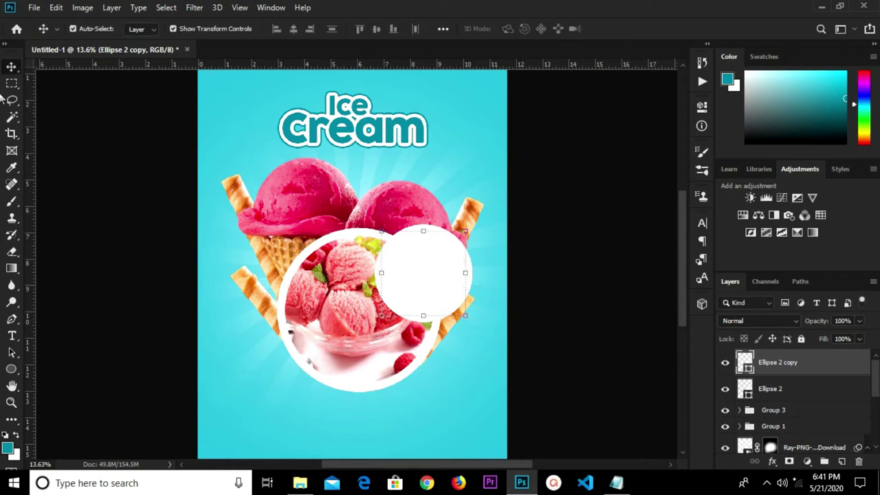
pyautogui.click(11, 369)
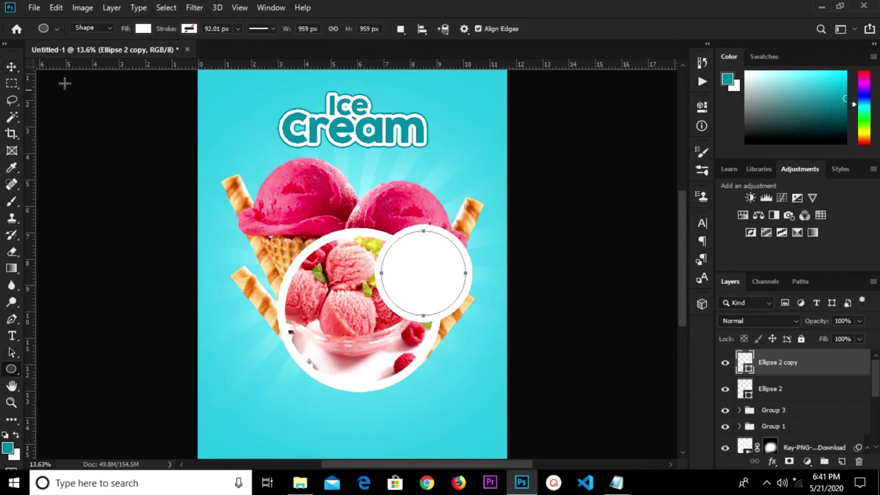
# Remove the fill from the Ellipse 2 copy circle.
pyautogui.click(142, 29)
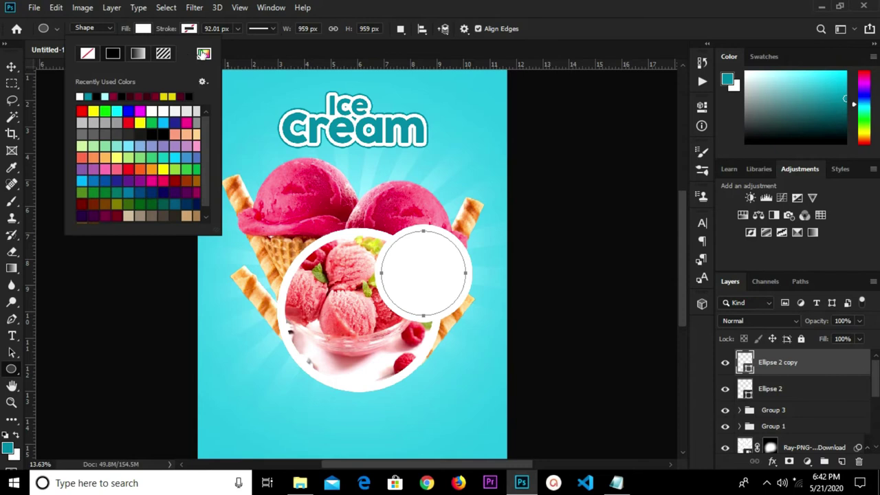
pyautogui.click(202, 54)
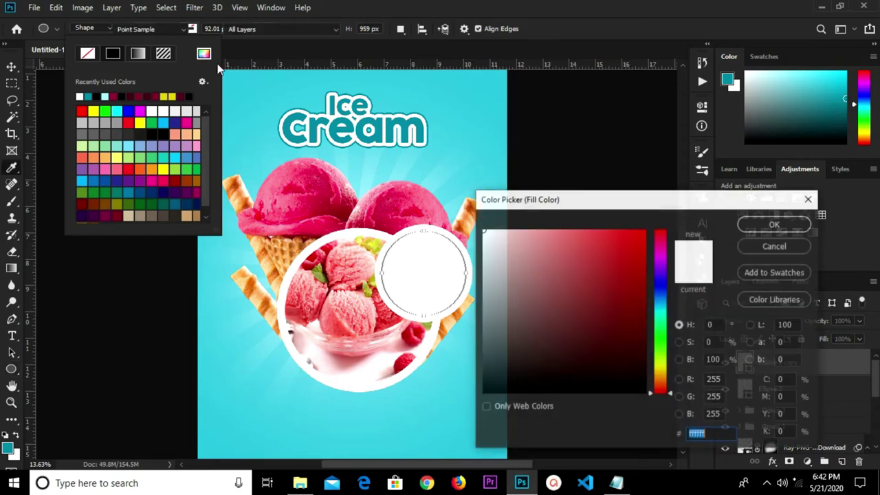
pyautogui.click(756, 225)
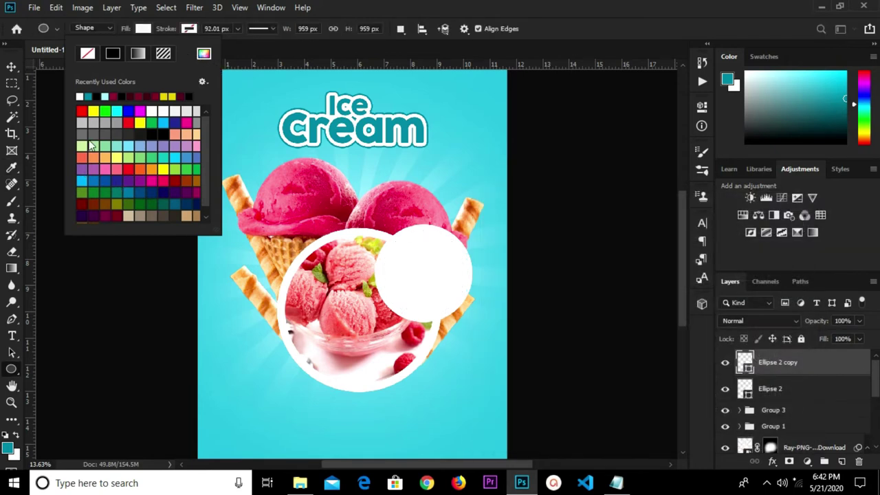
pyautogui.click(114, 98)
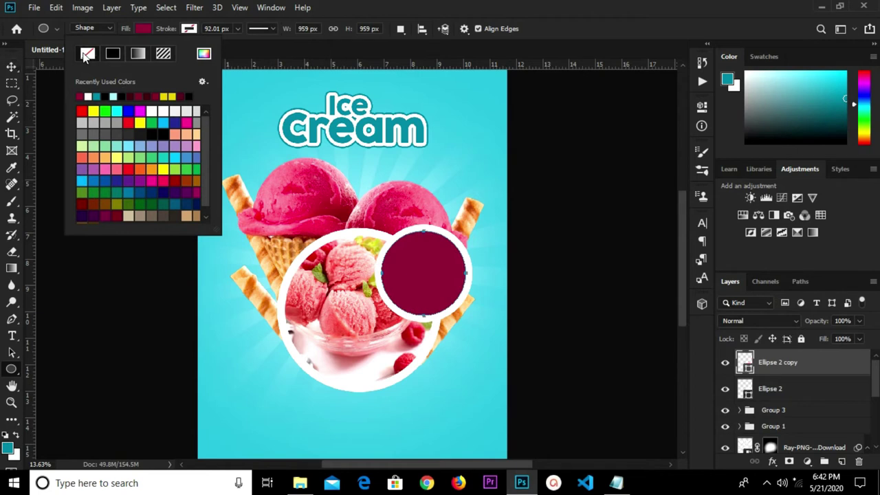
pyautogui.click(85, 54)
# Give the circle a 20 px dotted crimson outline.
pyautogui.click(188, 29)
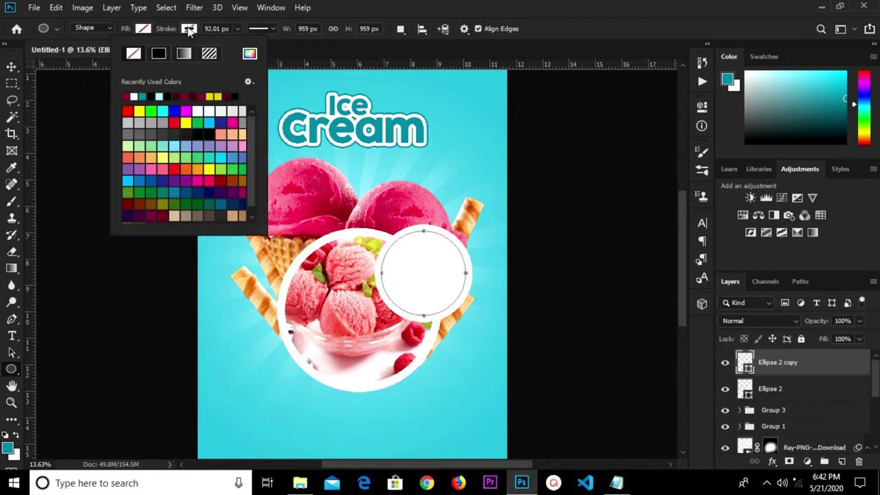
pyautogui.click(126, 95)
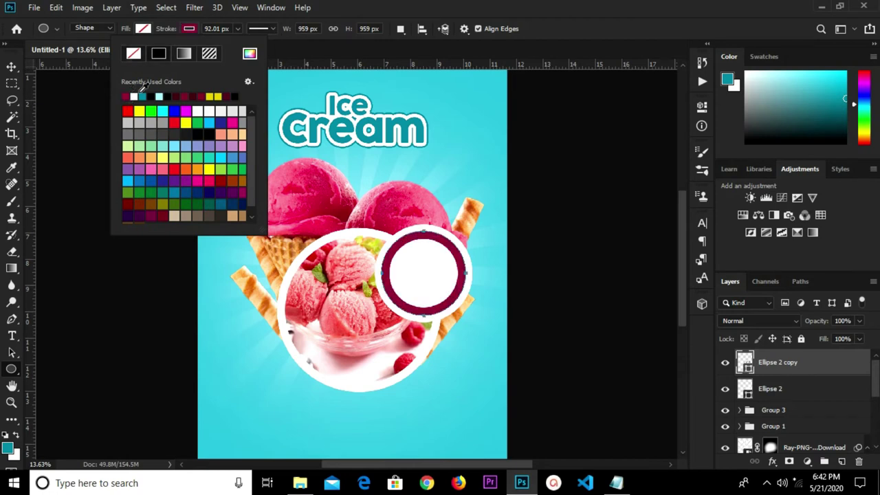
pyautogui.click(237, 30)
pyautogui.moveTo(218, 45); pyautogui.dragTo(215, 41)
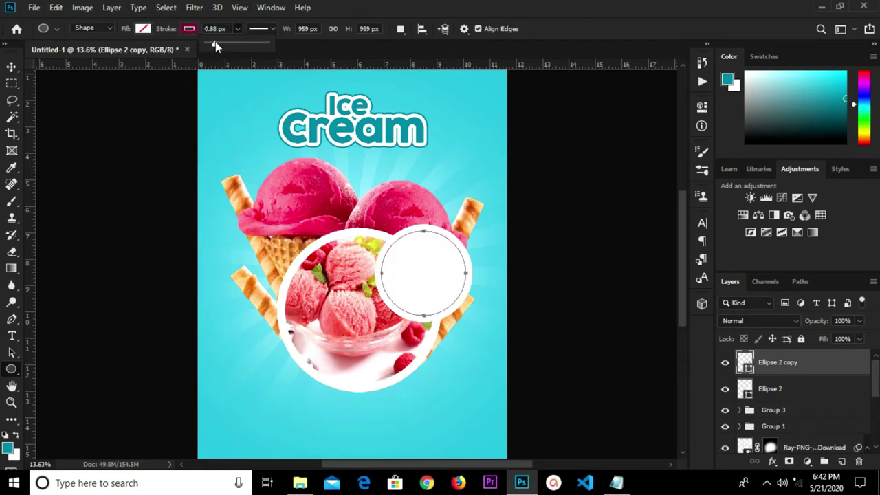
pyautogui.press('Return')
pyautogui.write('20')
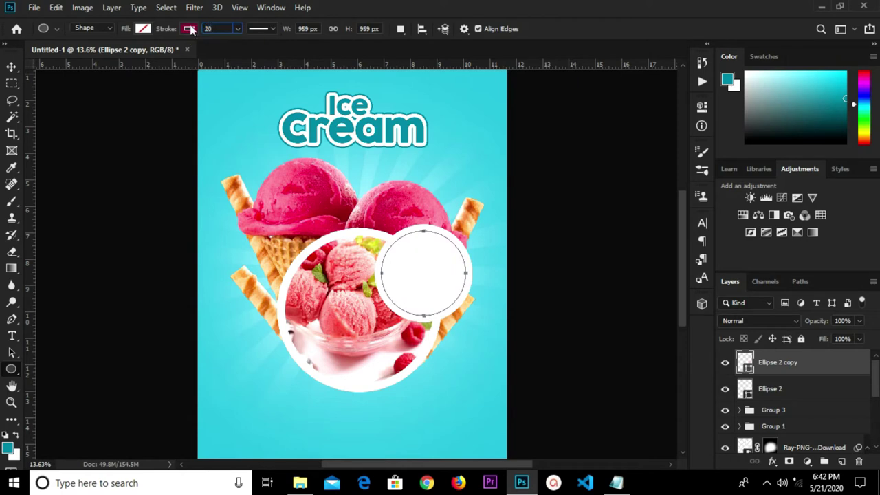
pyautogui.press('Return')
pyautogui.click(270, 30)
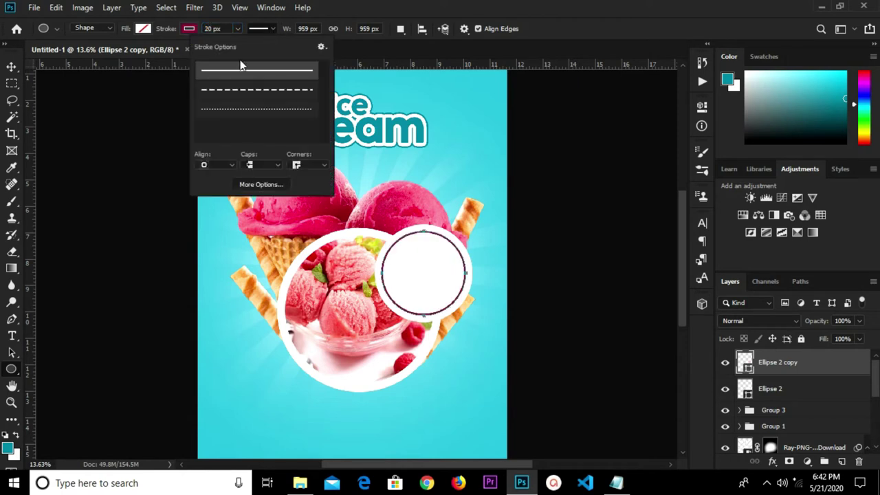
pyautogui.click(240, 109)
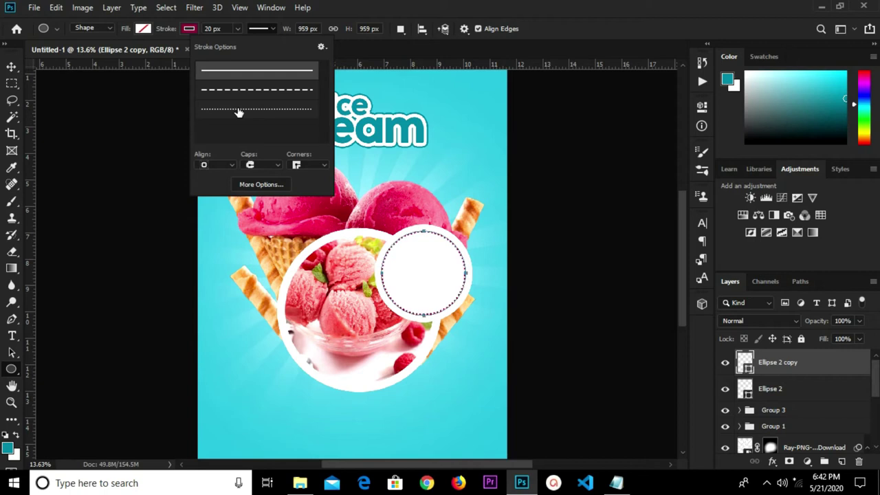
pyautogui.click(11, 66)
pyautogui.click(95, 196)
# Copy the '100% creamy' text from the Notepad notes.
pyautogui.scroll(-1, 480, 246)
pyautogui.scroll(-1, 480, 245)
pyautogui.scroll(1, 412, 323)
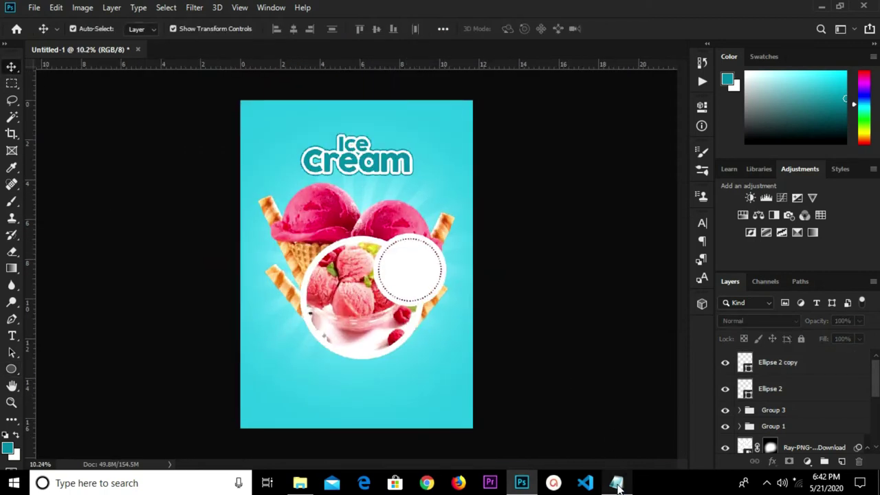
pyautogui.moveTo(617, 485)
pyautogui.click(615, 436)
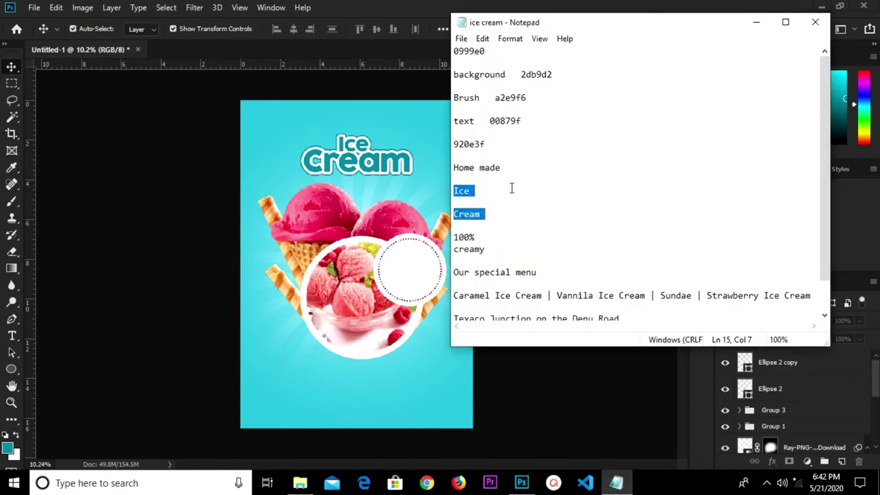
pyautogui.click(475, 237)
pyautogui.moveTo(496, 251); pyautogui.dragTo(454, 235)
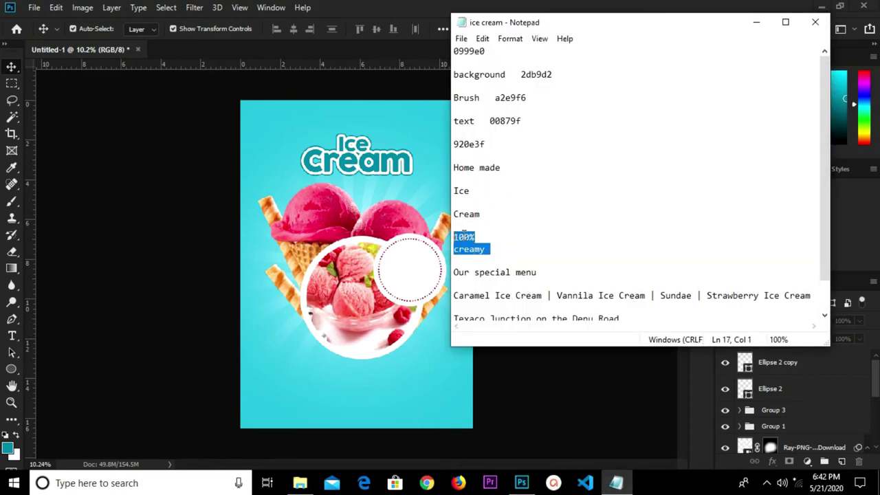
pyautogui.rightClick(461, 234)
pyautogui.click(496, 275)
pyautogui.click(390, 390)
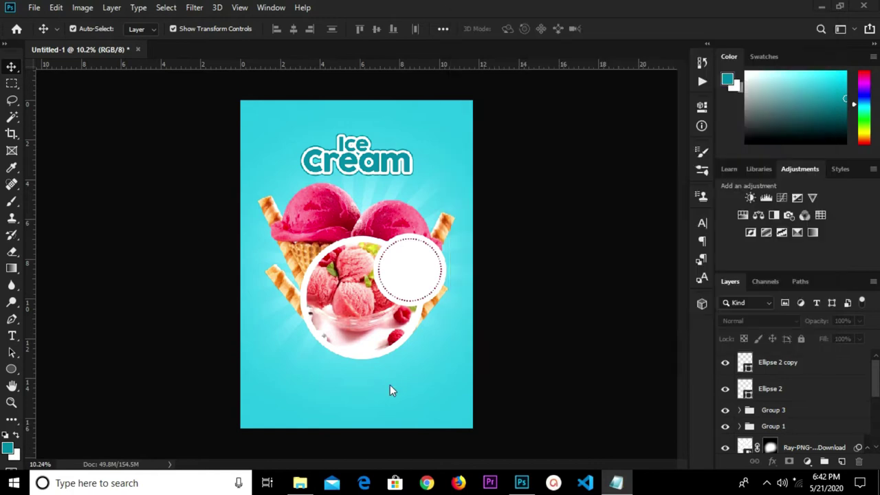
# Paste the text below the bowl and delete the '100%' line, leaving 'creamy'.
pyautogui.scroll(3, 367, 403)
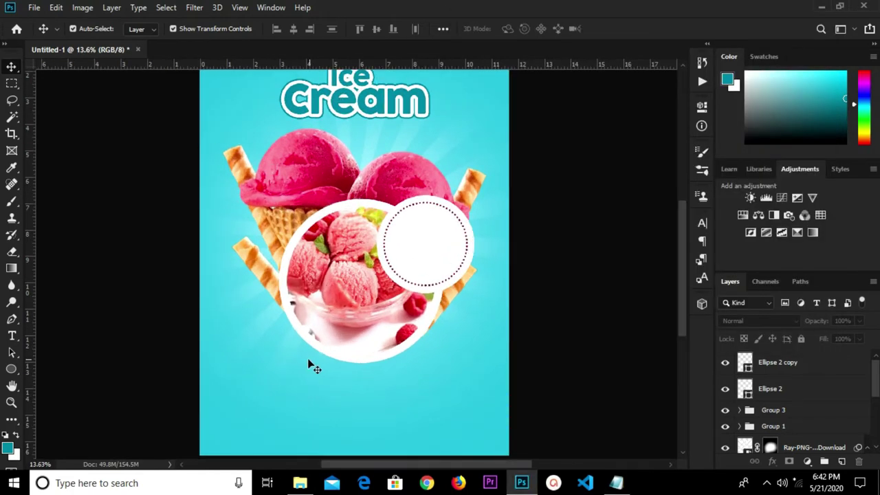
pyautogui.press('t')
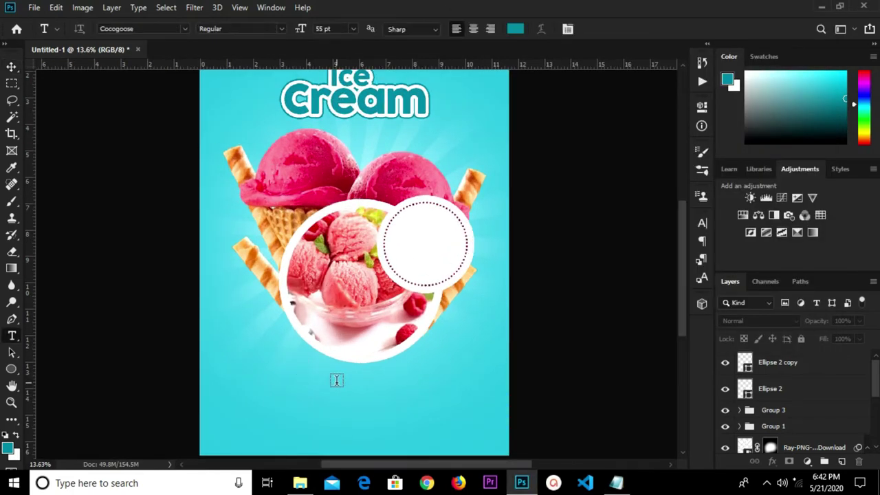
pyautogui.click(336, 380)
pyautogui.hotkey('ctrl', 'v')
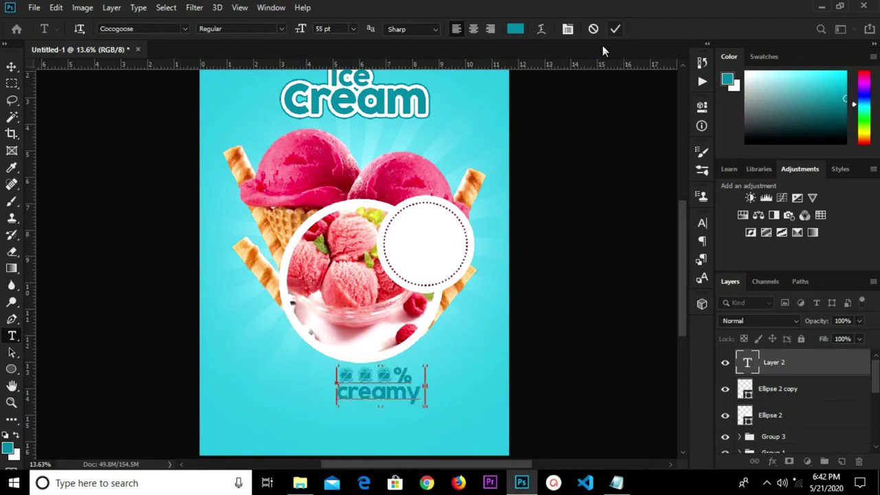
pyautogui.moveTo(337, 375); pyautogui.dragTo(432, 373)
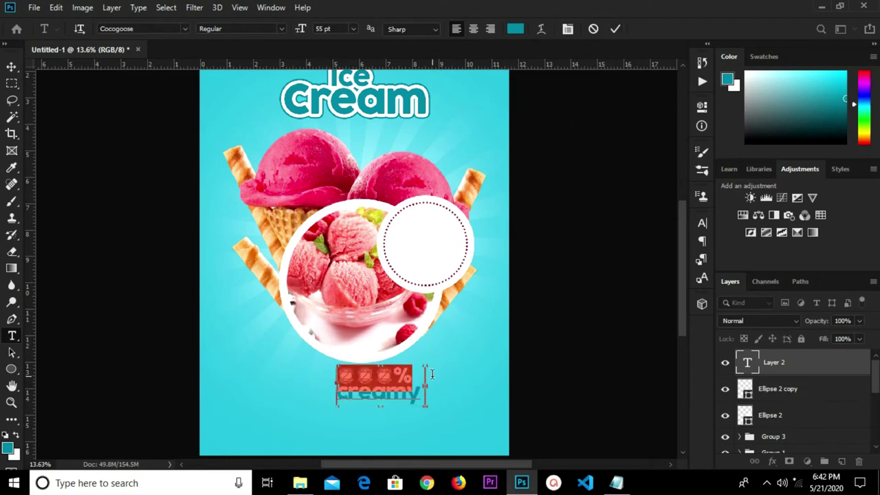
pyautogui.press('BackSpace')
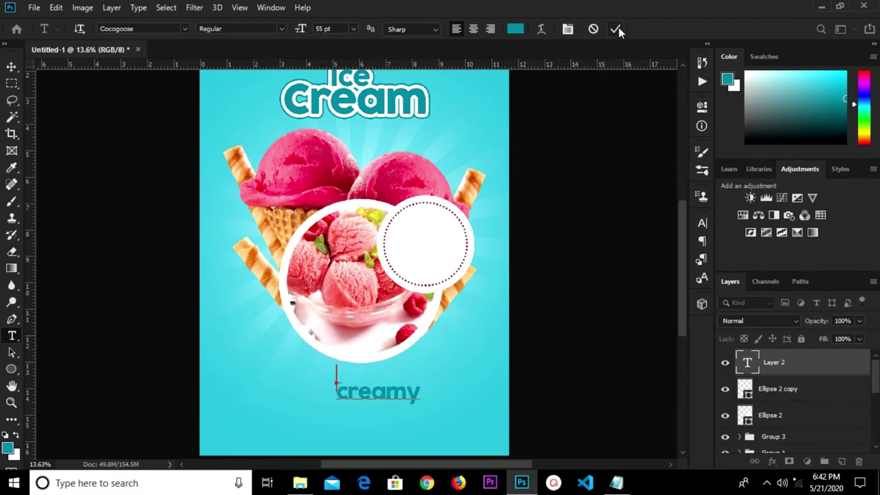
pyautogui.hotkey('ctrl', 'Return')
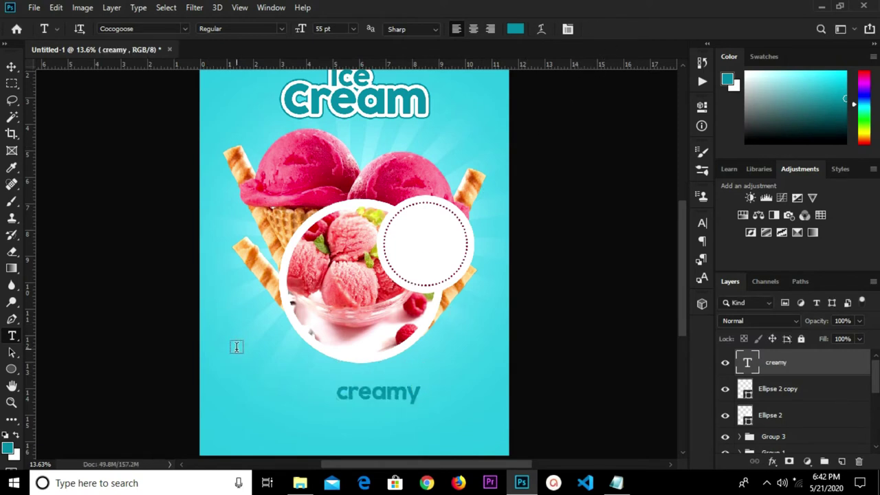
# Create a separate '100%' text layer left of the bowl.
pyautogui.click(237, 344)
pyautogui.hotkey('ctrl', 'v')
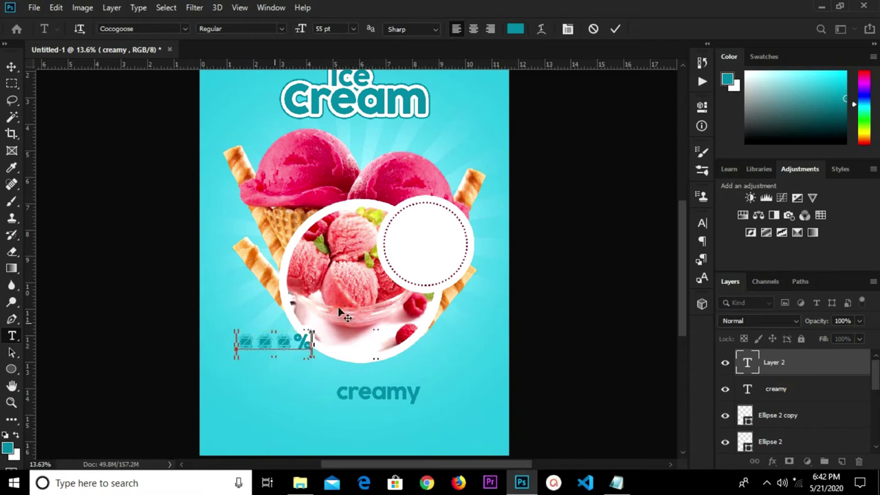
pyautogui.click(614, 29)
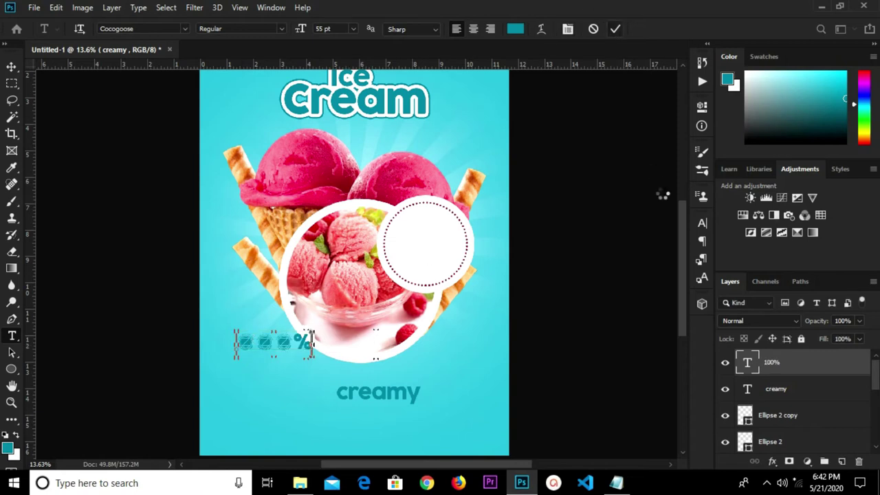
pyautogui.click(701, 222)
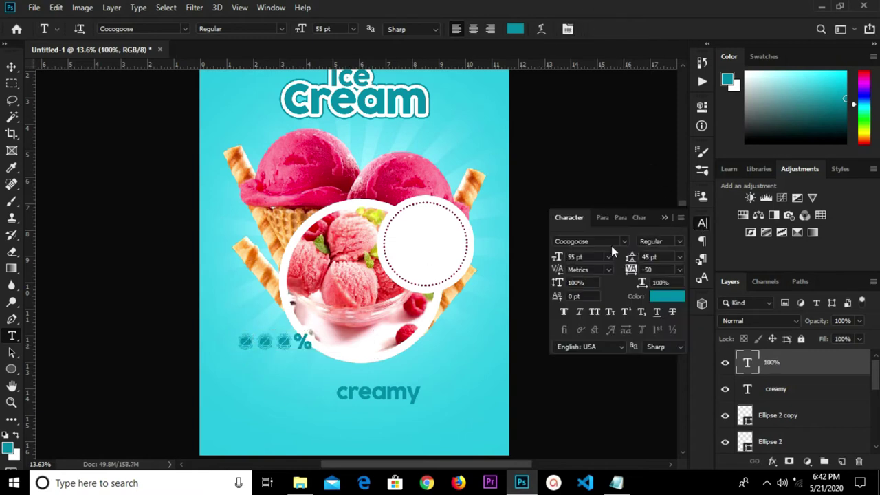
# Set the '100%' text font to Accidental Presidency Regular and bring up its teal 00879f colour.
pyautogui.click(612, 241)
pyautogui.write('a')
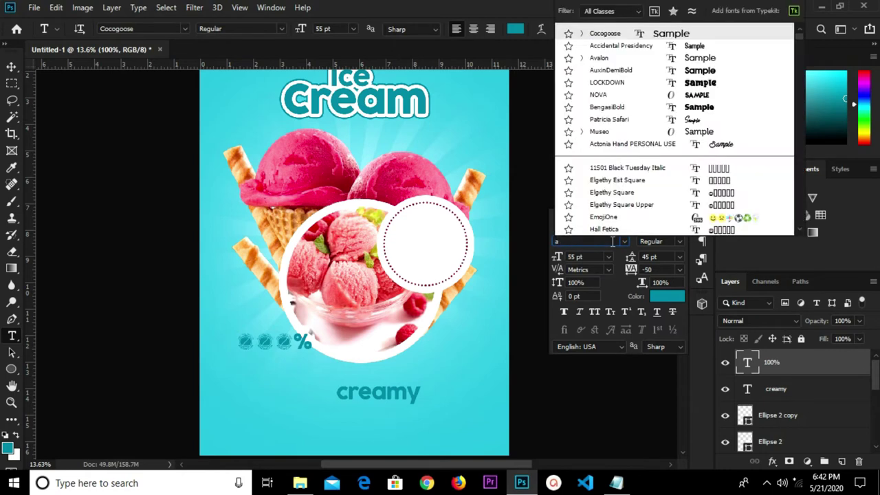
pyautogui.write('ccidental Preside...')
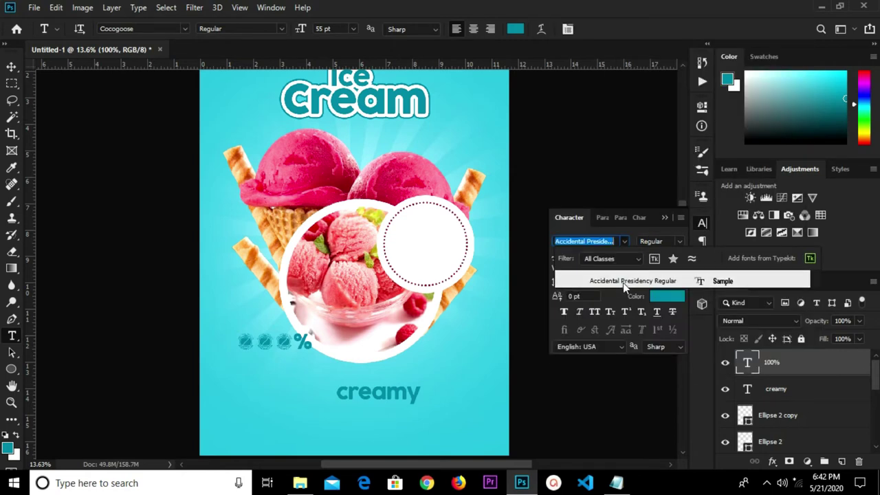
pyautogui.click(623, 282)
pyautogui.press('v')
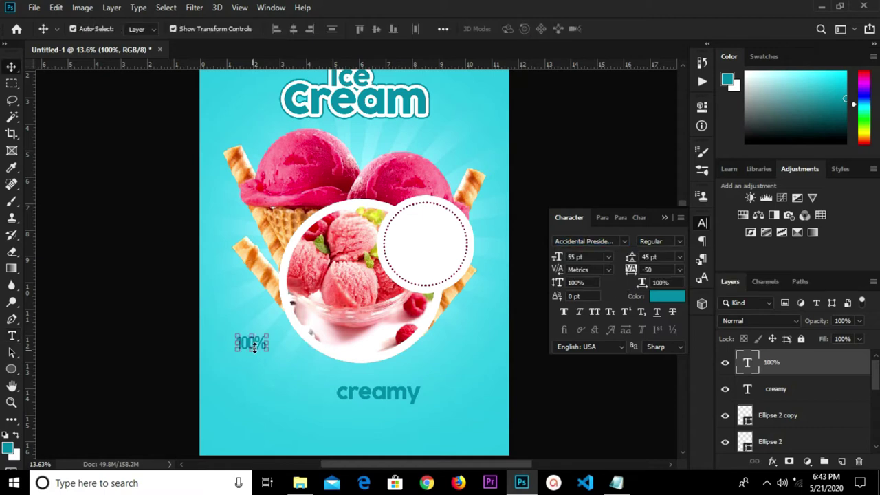
pyautogui.click(668, 305)
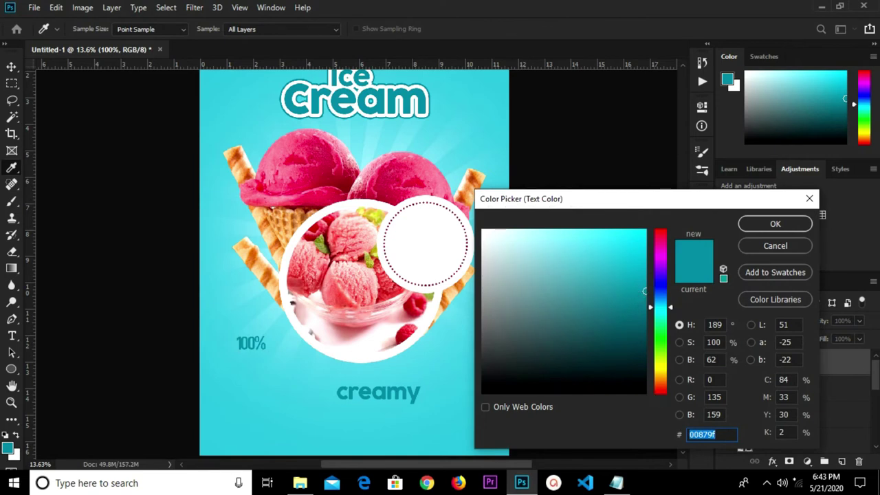
# Paste colour code 920e3f from Notepad into the text Color Picker hex field, then close it.
pyautogui.click(616, 482)
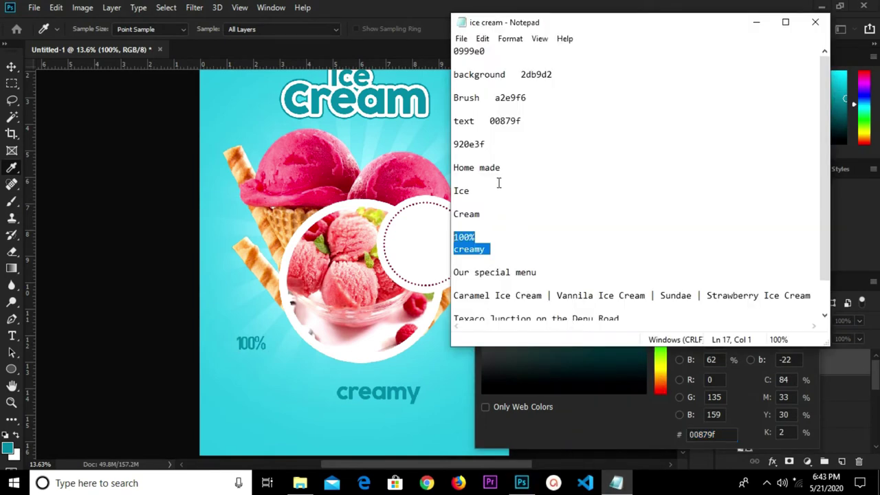
pyautogui.moveTo(493, 146); pyautogui.dragTo(440, 135)
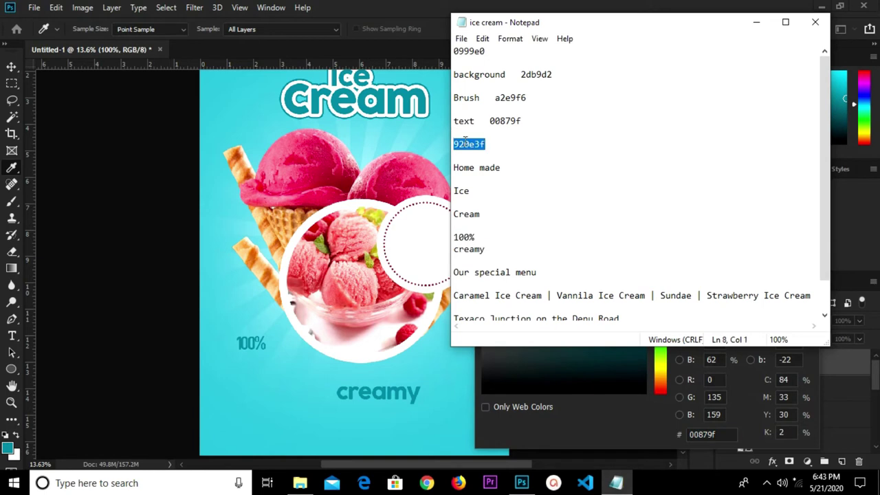
pyautogui.rightClick(464, 141)
pyautogui.click(493, 183)
pyautogui.doubleClick(694, 435)
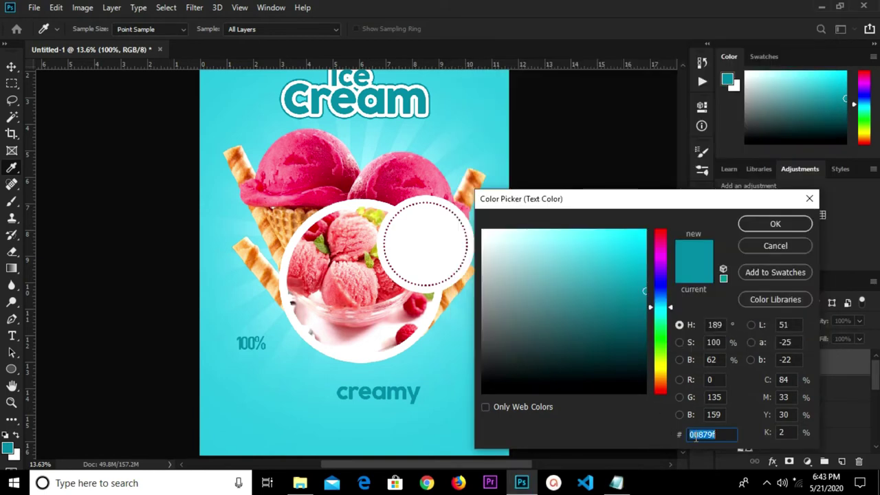
pyautogui.rightClick(703, 430)
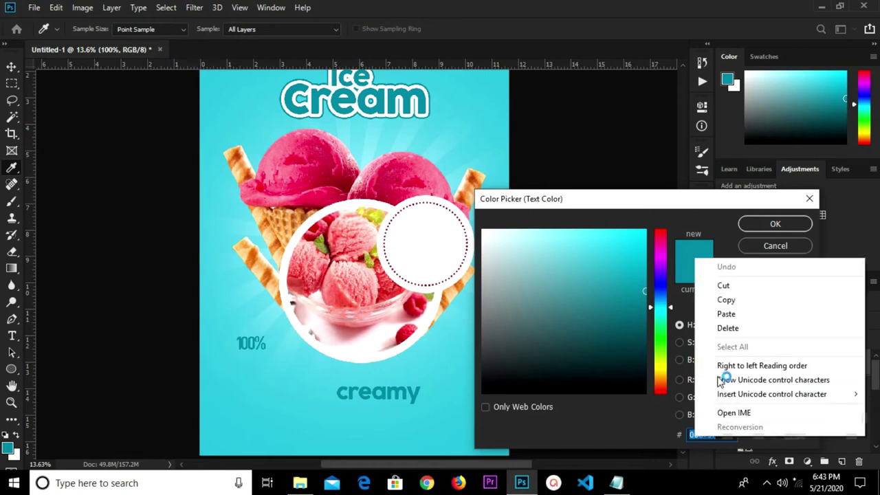
pyautogui.click(726, 313)
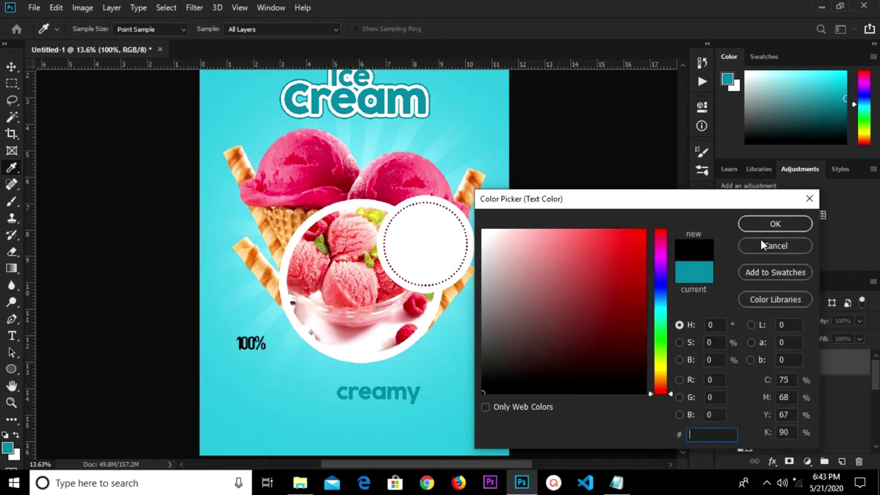
pyautogui.click(796, 224)
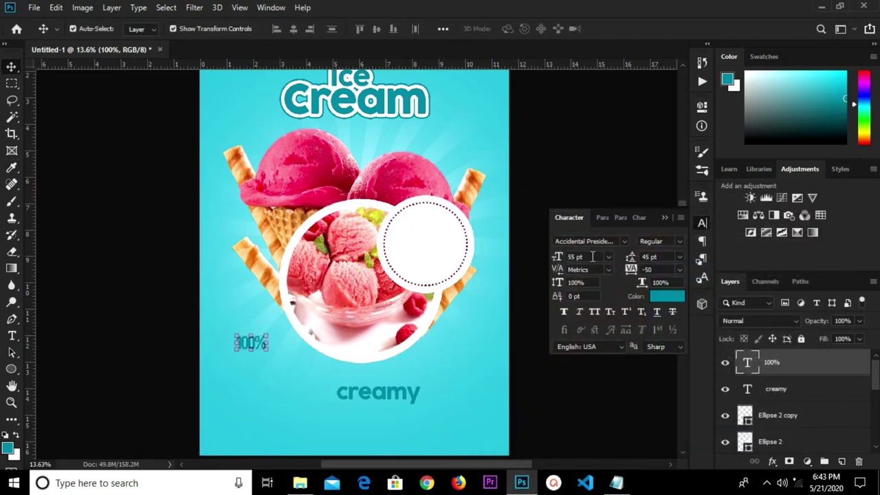
# Reopen the Character colour picker, paste 920e3f again, and close it, leaving the text teal.
pyautogui.click(665, 219)
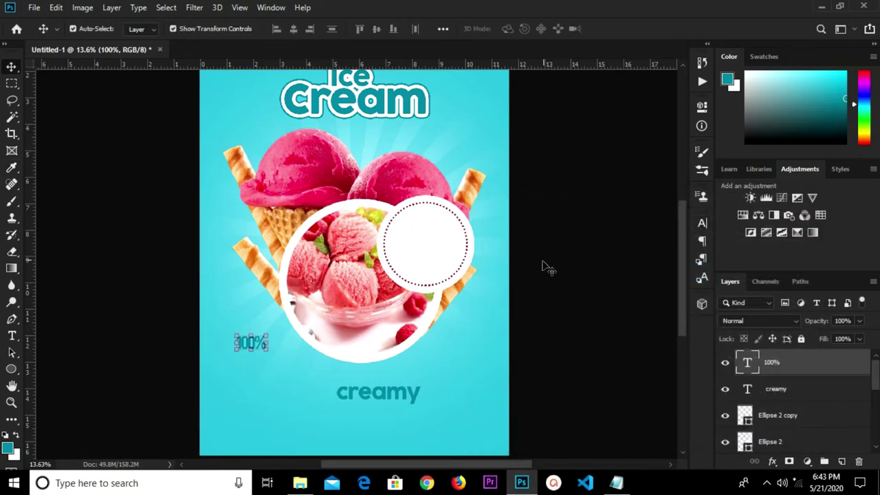
pyautogui.click(702, 224)
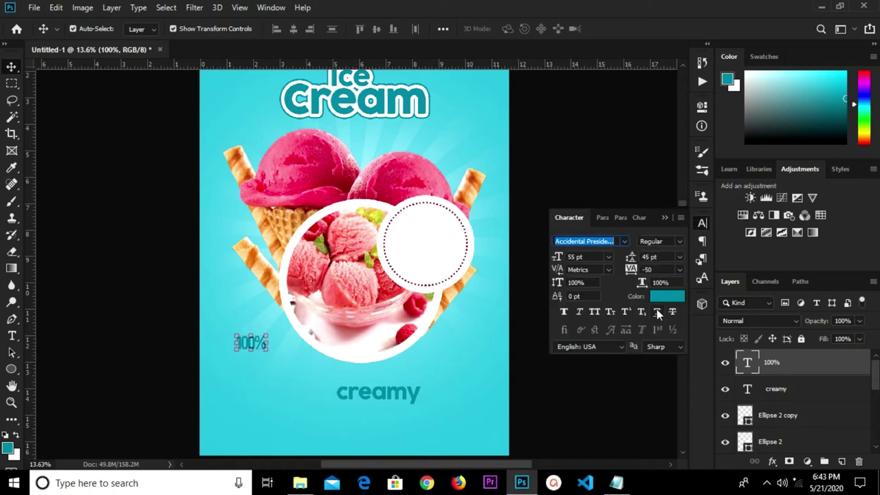
pyautogui.click(667, 301)
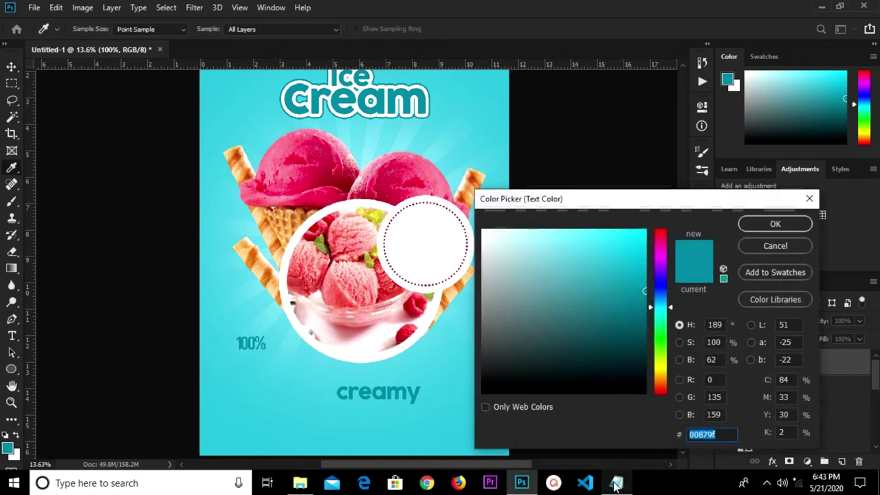
pyautogui.click(616, 486)
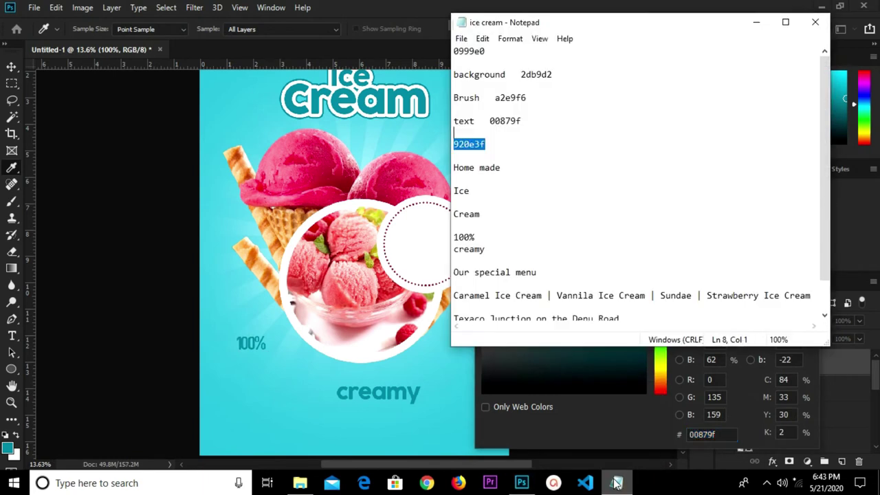
pyautogui.rightClick(477, 144)
pyautogui.click(505, 184)
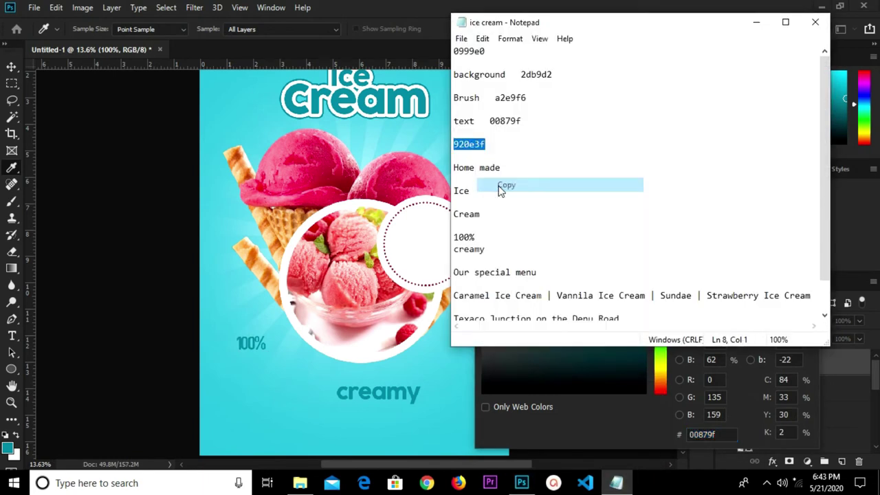
pyautogui.click(701, 435)
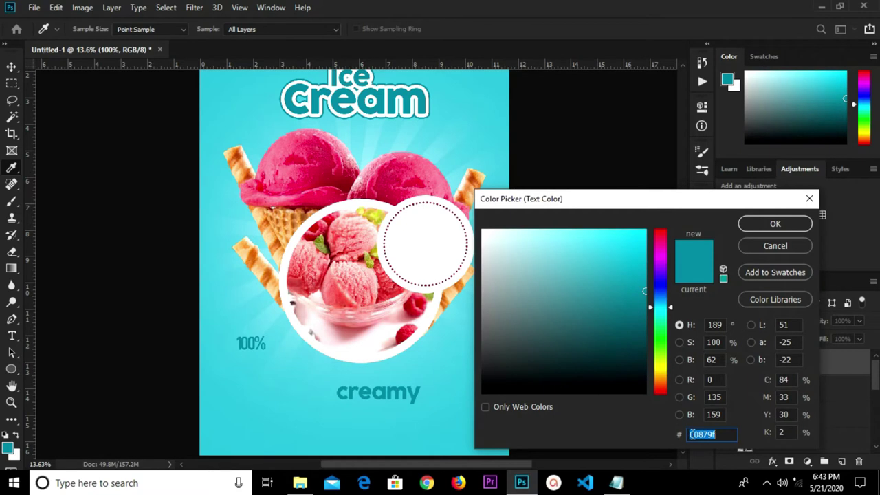
pyautogui.rightClick(694, 433)
pyautogui.click(723, 311)
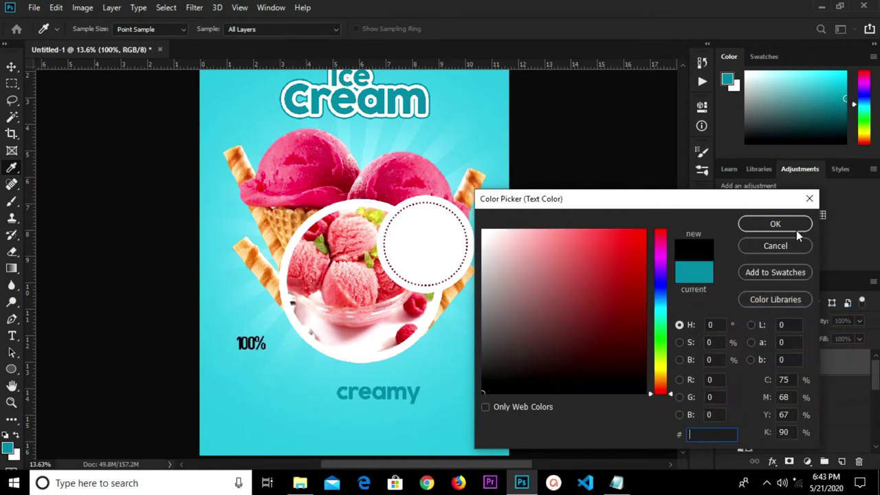
pyautogui.click(808, 200)
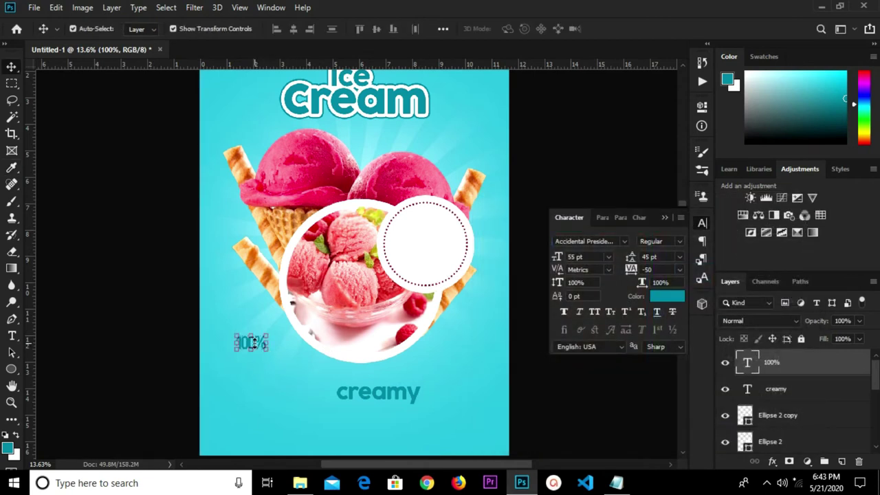
# Scale the 100% text up to about 122 pt and fit it inside the white dotted circle.
pyautogui.moveTo(266, 349); pyautogui.dragTo(433, 236)
pyautogui.click(618, 28)
pyautogui.hotkey('ctrl', 't')
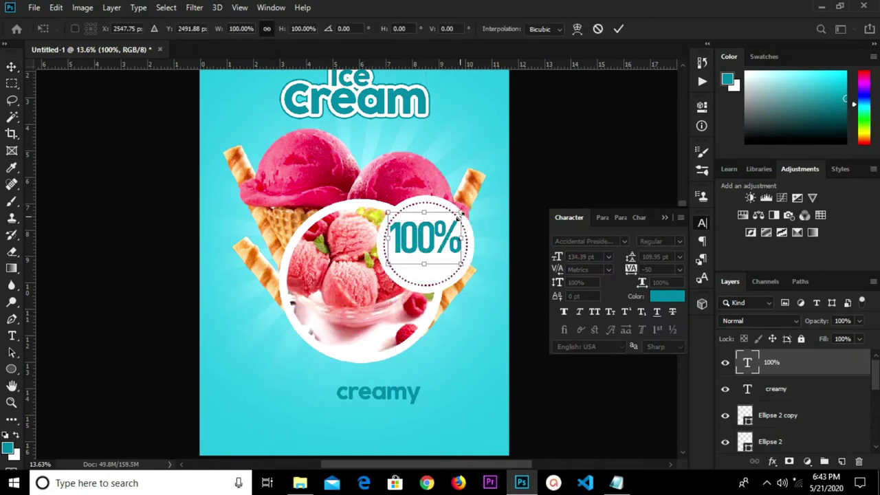
pyautogui.moveTo(459, 215); pyautogui.dragTo(452, 219)
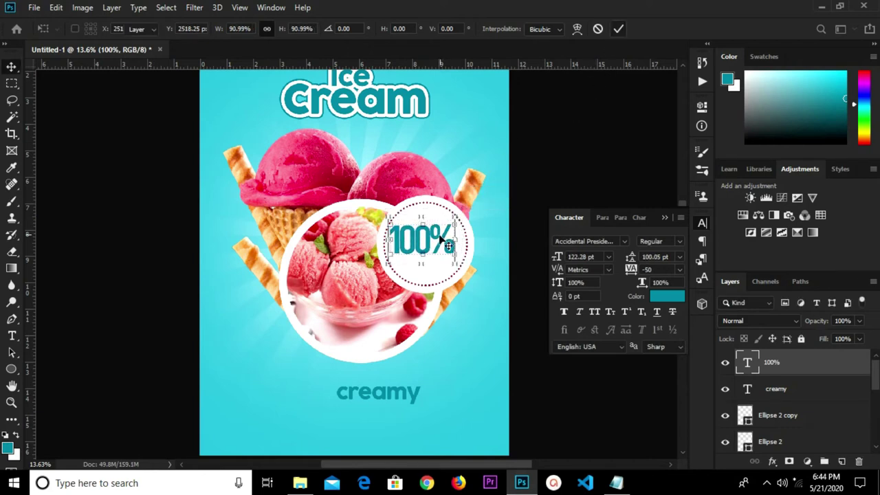
pyautogui.press('Return')
pyautogui.scroll(1, 433, 234)
pyautogui.moveTo(428, 245); pyautogui.dragTo(437, 237)
pyautogui.scroll(-4, 437, 238)
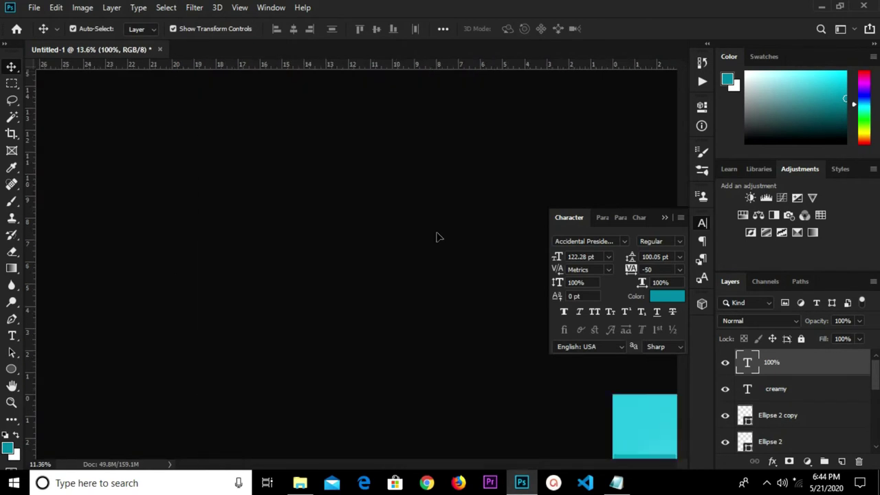
pyautogui.scroll(5, 430, 256)
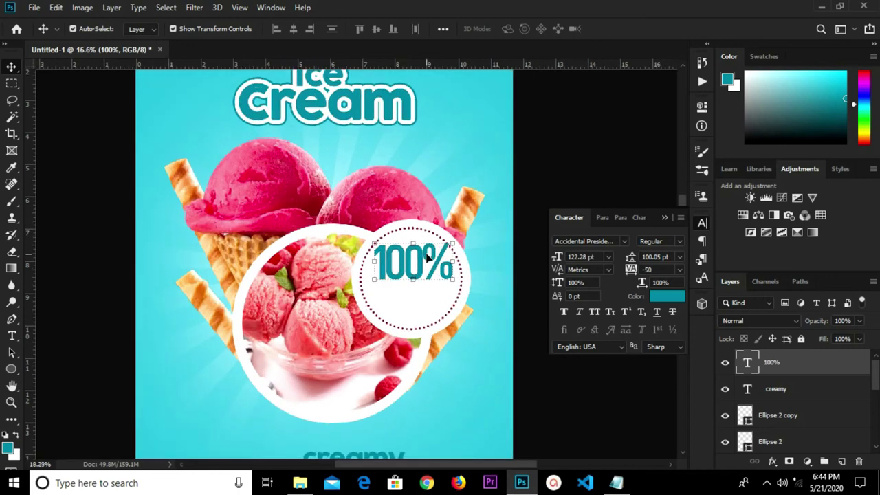
pyautogui.scroll(2, 426, 257)
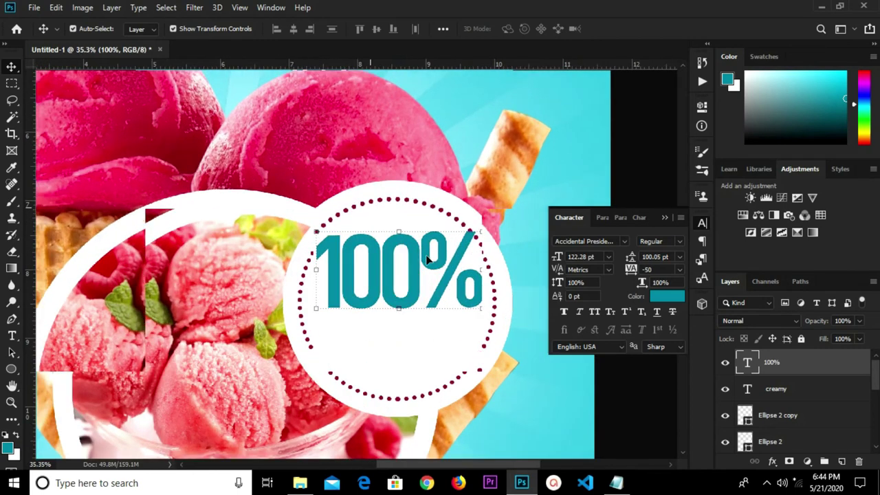
# Colour the 100% text with the dotted circle's maroon and nudge it within the circle.
pyautogui.click(668, 295)
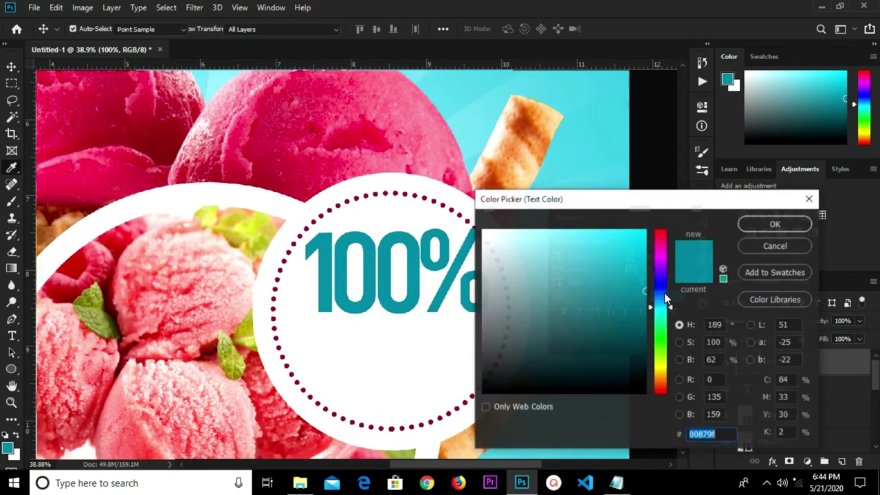
pyautogui.click(415, 196)
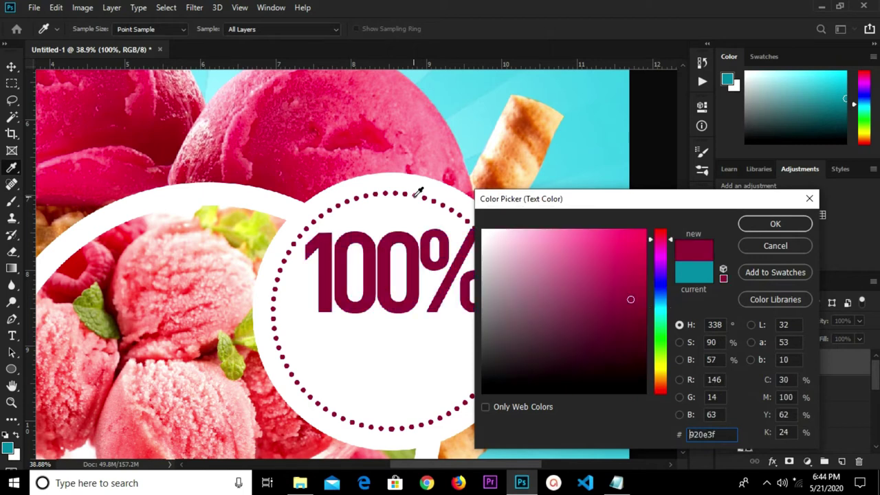
pyautogui.click(743, 229)
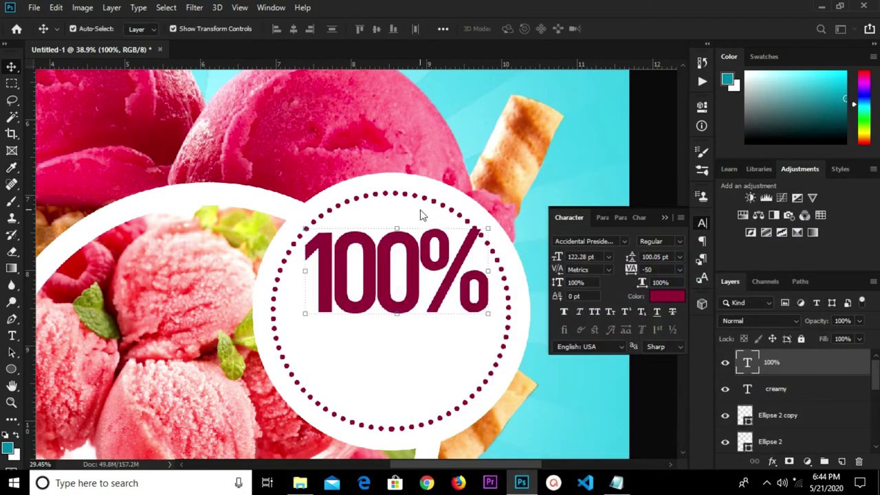
pyautogui.scroll(-5, 421, 206)
pyautogui.scroll(-2, 419, 206)
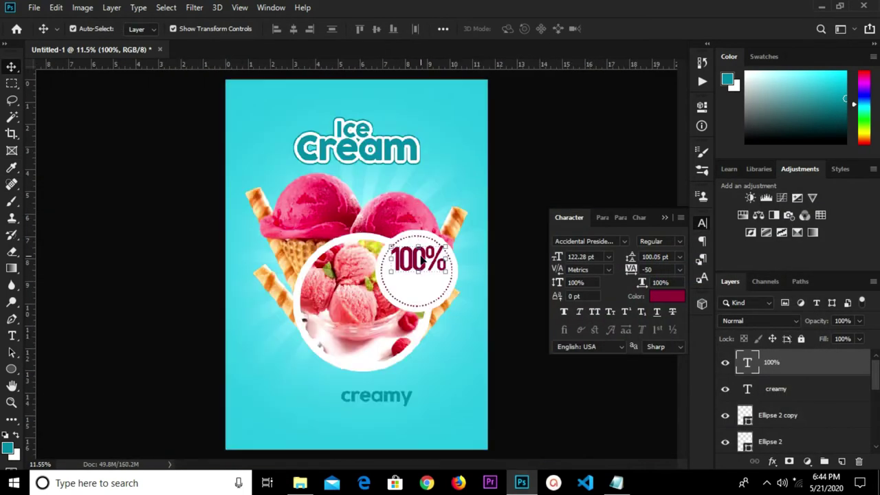
pyautogui.moveTo(426, 265); pyautogui.dragTo(429, 270)
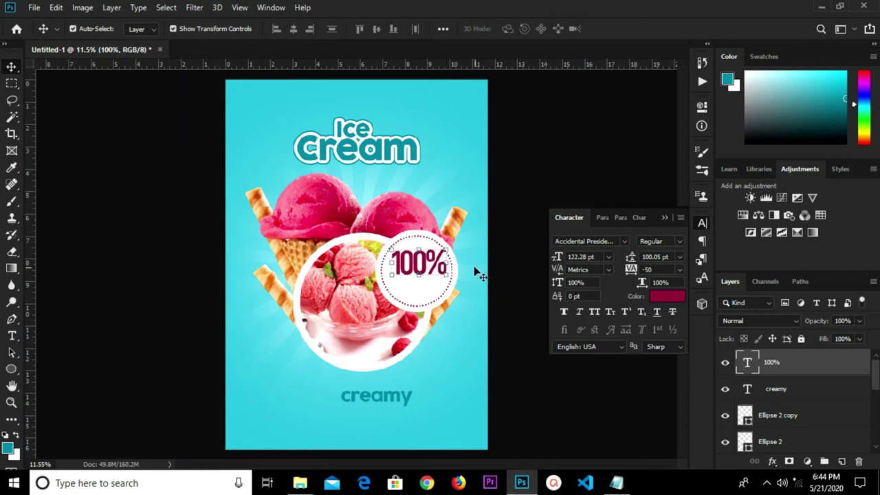
# Colour the creamy text with the same maroon sampled from 100%.
pyautogui.click(389, 395)
pyautogui.click(672, 299)
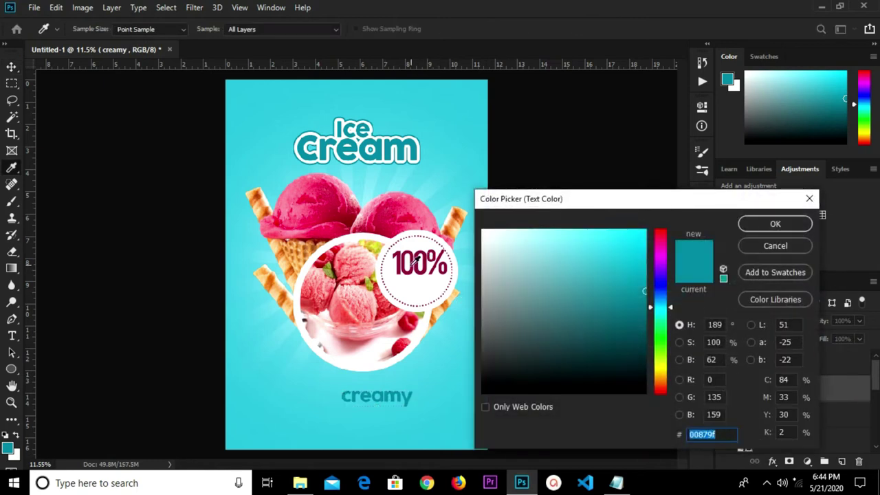
pyautogui.click(413, 265)
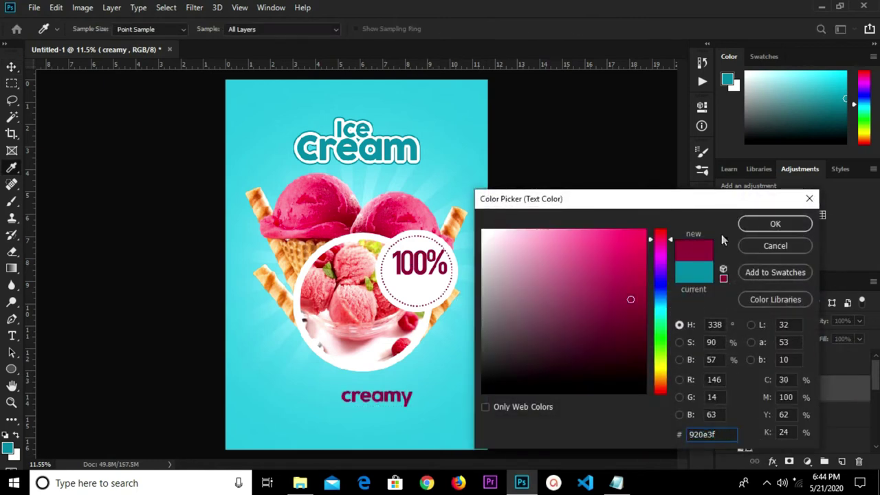
pyautogui.click(756, 223)
pyautogui.scroll(2, 347, 402)
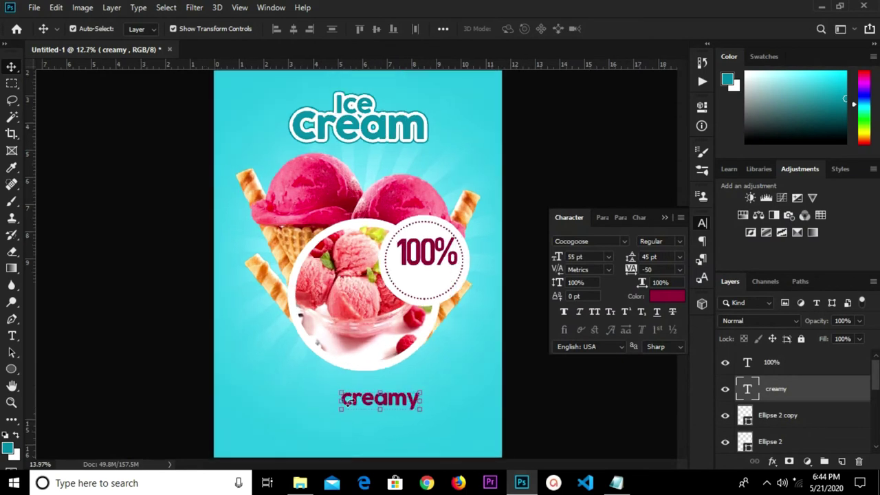
# Change creamy to 'Creamy' and move it into the circle below 100%.
pyautogui.doubleClick(355, 401)
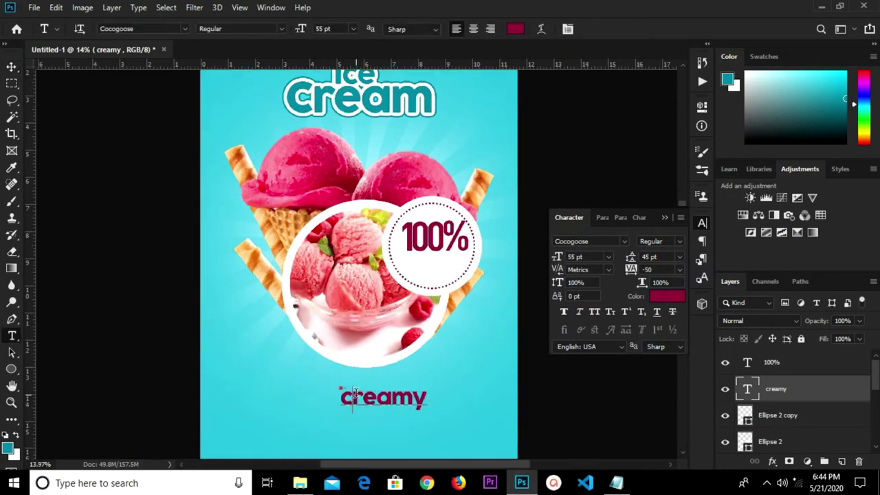
pyautogui.press('BackSpace')
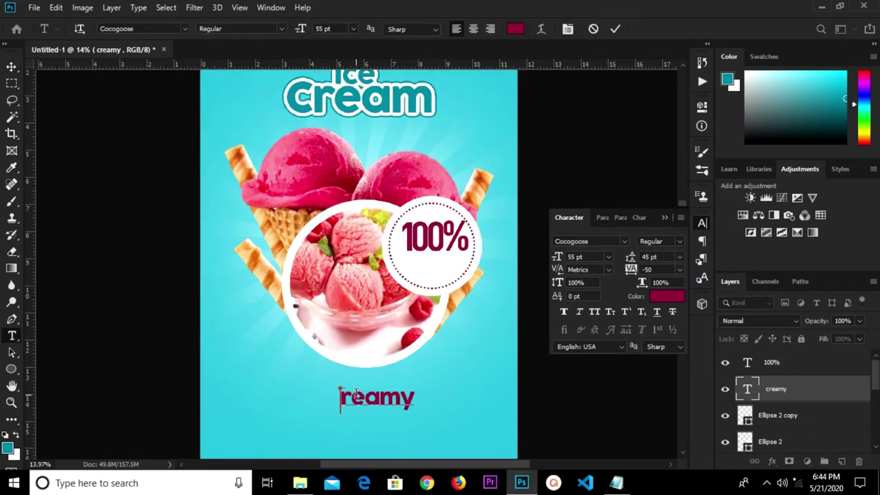
pyautogui.write('C')
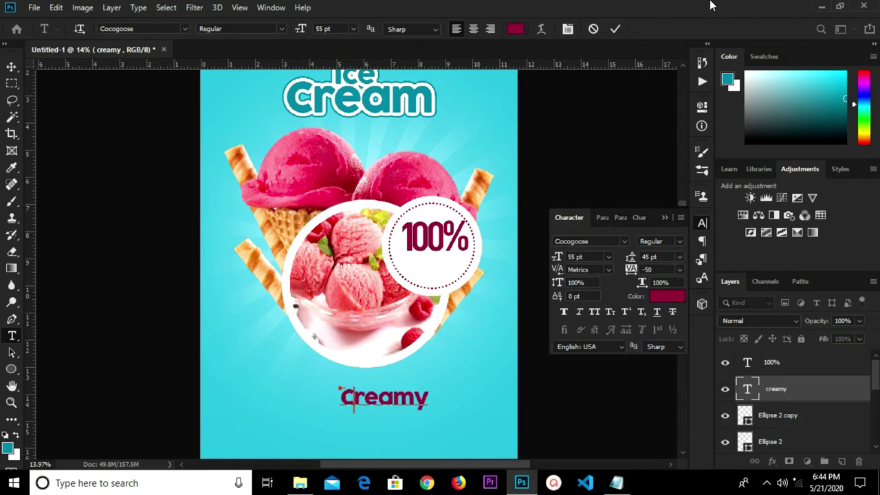
pyautogui.click(616, 28)
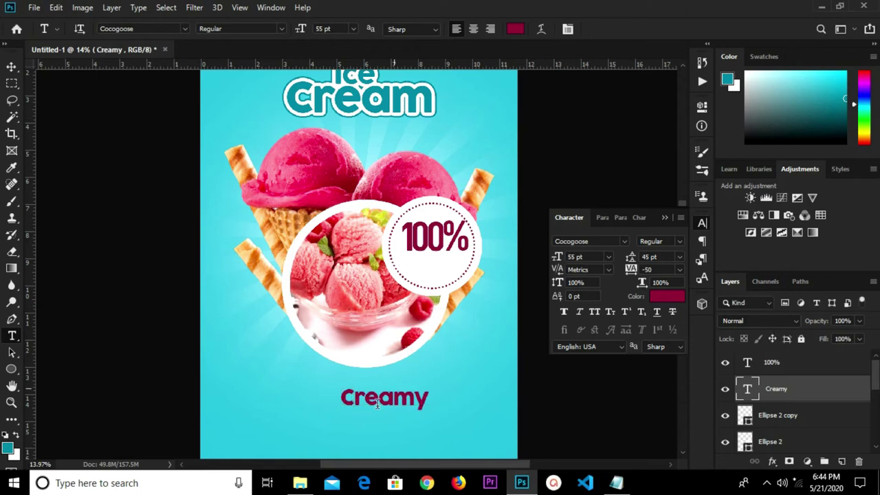
pyautogui.press('v')
pyautogui.moveTo(377, 399); pyautogui.dragTo(441, 278)
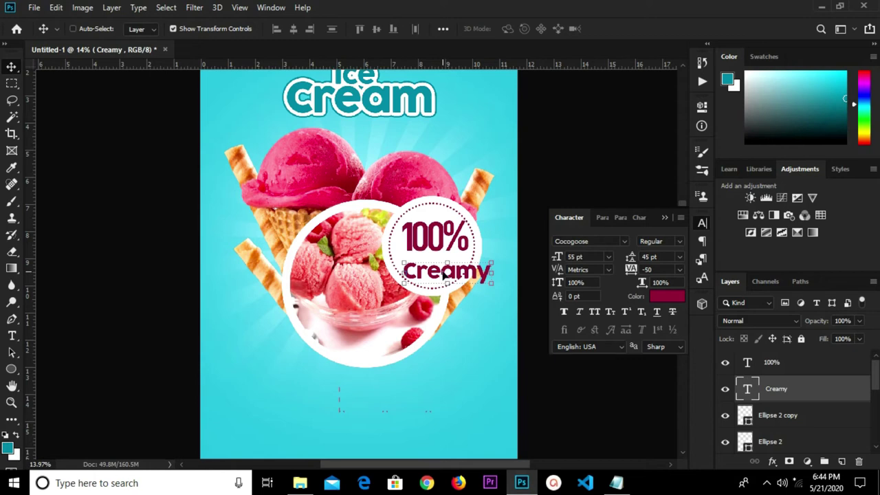
# Scale Creamy down to about 72% (roughly 38.6 pt).
pyautogui.hotkey('ctrl', 't')
pyautogui.scroll(2, 457, 269)
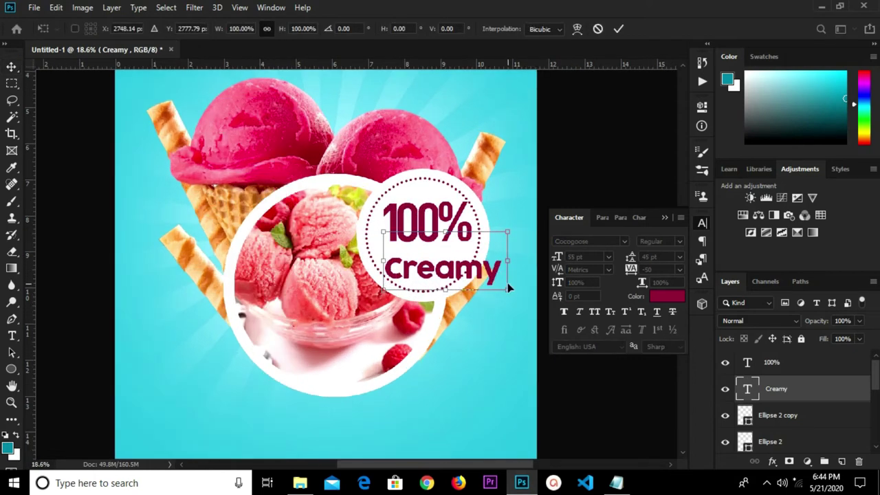
pyautogui.moveTo(506, 289); pyautogui.dragTo(470, 271)
pyautogui.click(618, 29)
pyautogui.scroll(2, 430, 244)
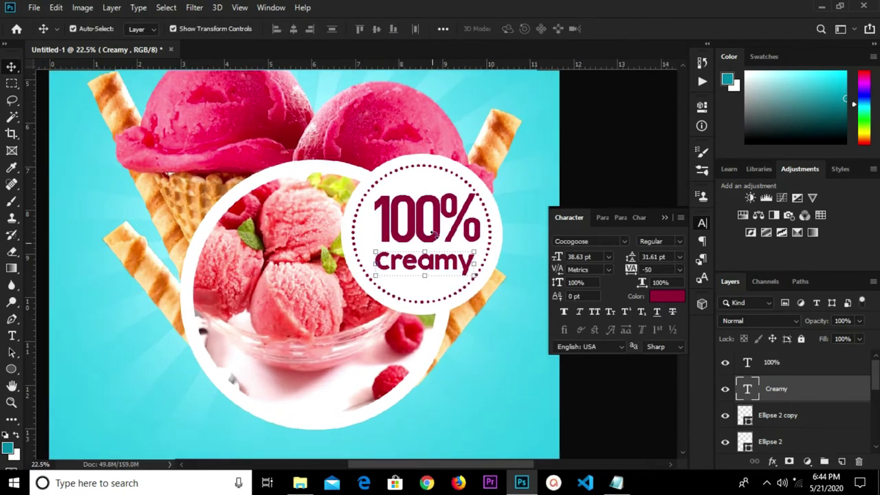
# Nudge 100% left and down to centre it with Creamy, then close the Character panel.
pyautogui.click(436, 220)
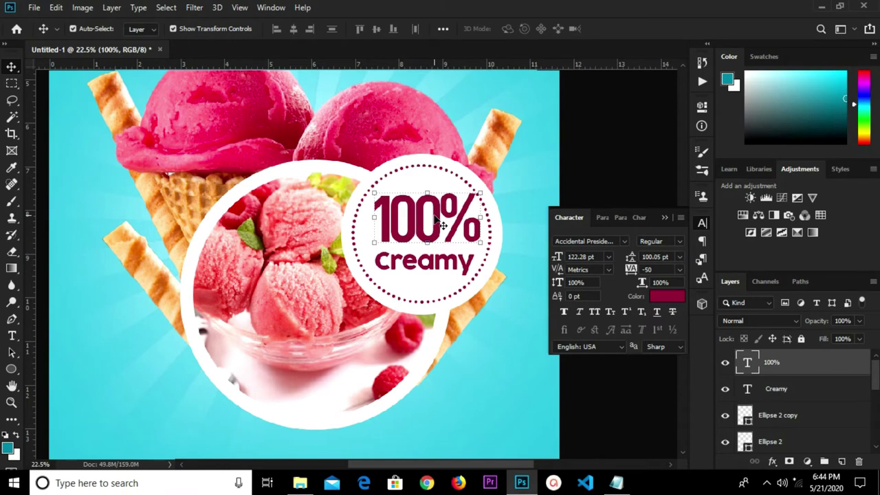
pyautogui.hotkey('shift', 'Left')
pyautogui.hotkey('shift', 'Left')
pyautogui.hotkey('shift', 'Down')
pyautogui.hotkey('shift', 'Down')
pyautogui.hotkey('shift', 'Down')
pyautogui.hotkey('shift', 'Down')
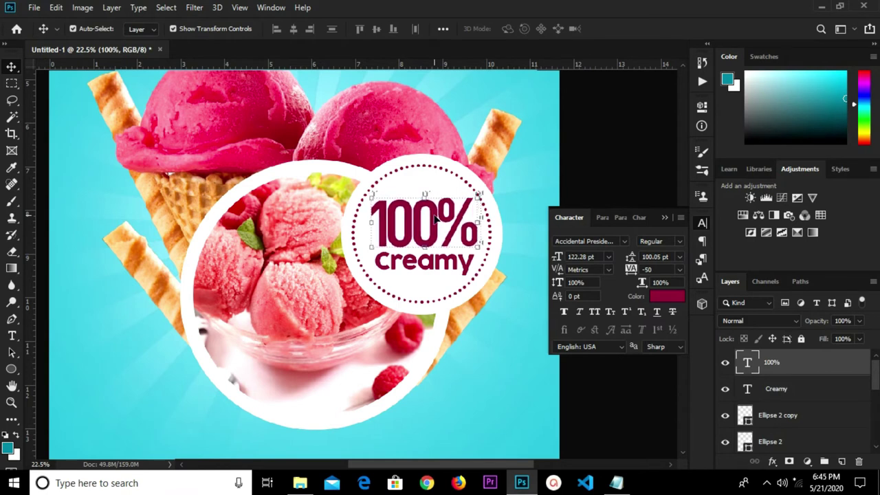
pyautogui.click(585, 167)
pyautogui.scroll(-1, 585, 167)
pyautogui.click(664, 218)
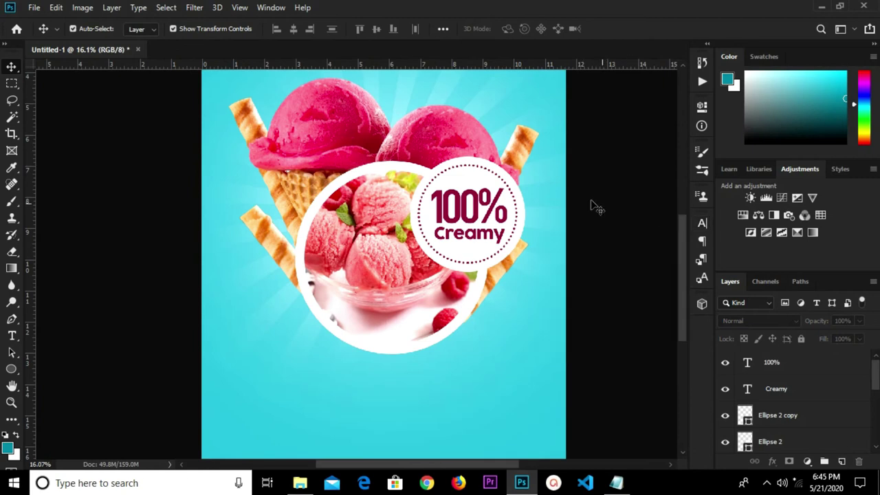
pyautogui.scroll(-1, 584, 200)
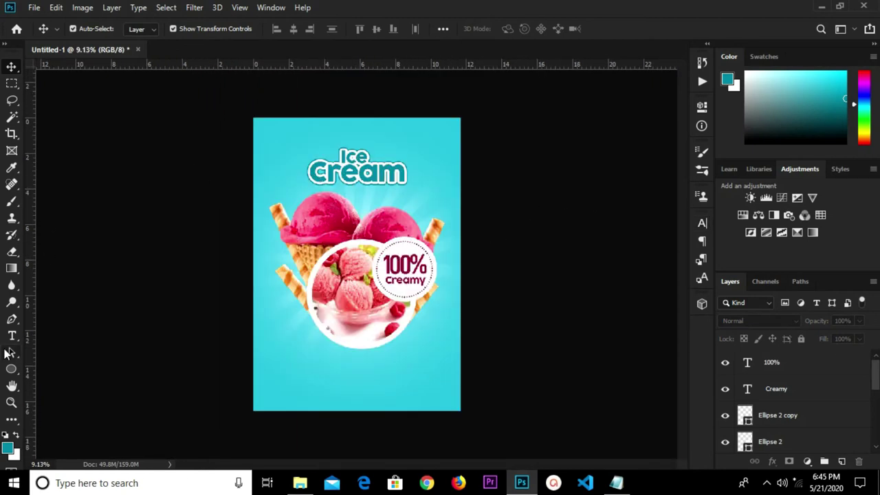
pyautogui.click(11, 369)
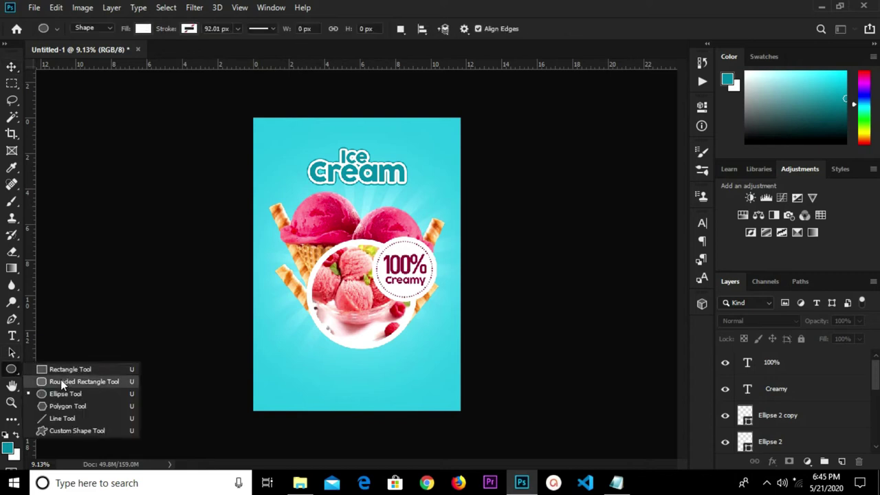
# Draw a long thin rounded rectangle near the poster top with no fill.
pyautogui.click(67, 380)
pyautogui.scroll(1, 328, 102)
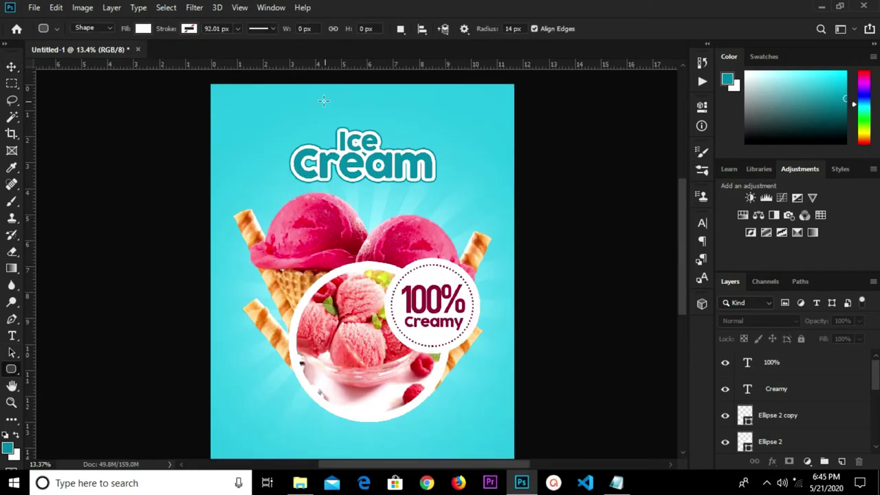
pyautogui.moveTo(295, 101); pyautogui.dragTo(446, 119)
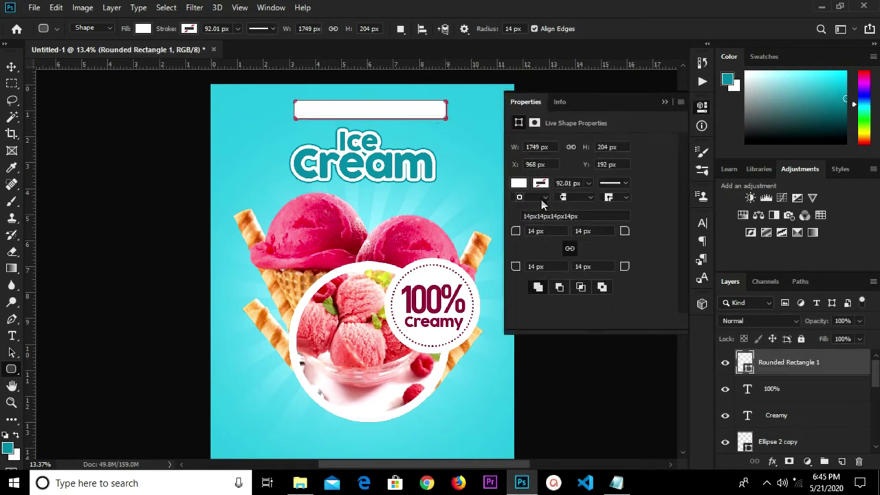
pyautogui.click(519, 184)
pyautogui.click(519, 184)
pyautogui.click(519, 184)
pyautogui.click(542, 183)
pyautogui.click(539, 184)
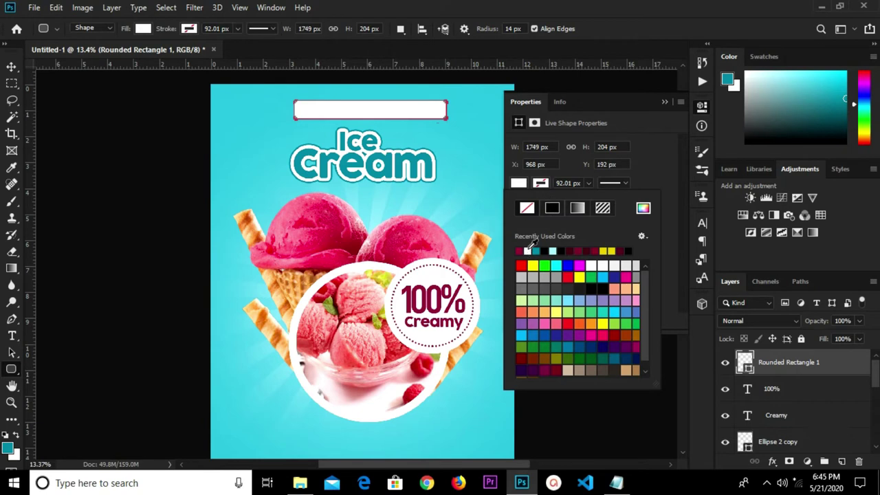
pyautogui.click(538, 184)
pyautogui.click(540, 183)
pyautogui.click(527, 212)
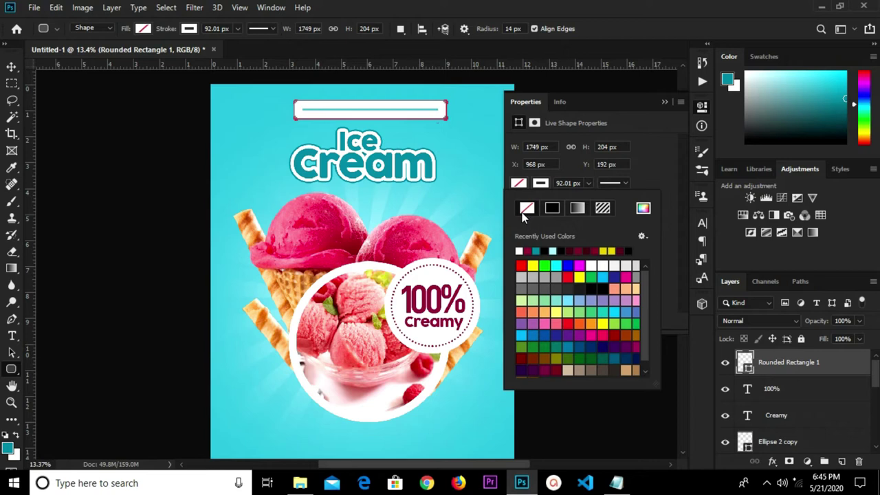
# Give the rounded rectangle a 15.6 px outline and a 59 px corner radius.
pyautogui.click(588, 183)
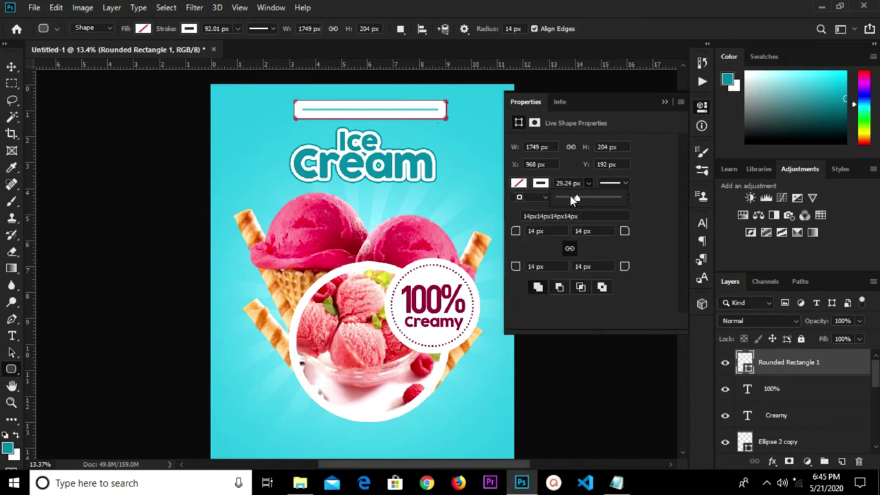
pyautogui.moveTo(568, 199); pyautogui.dragTo(571, 195)
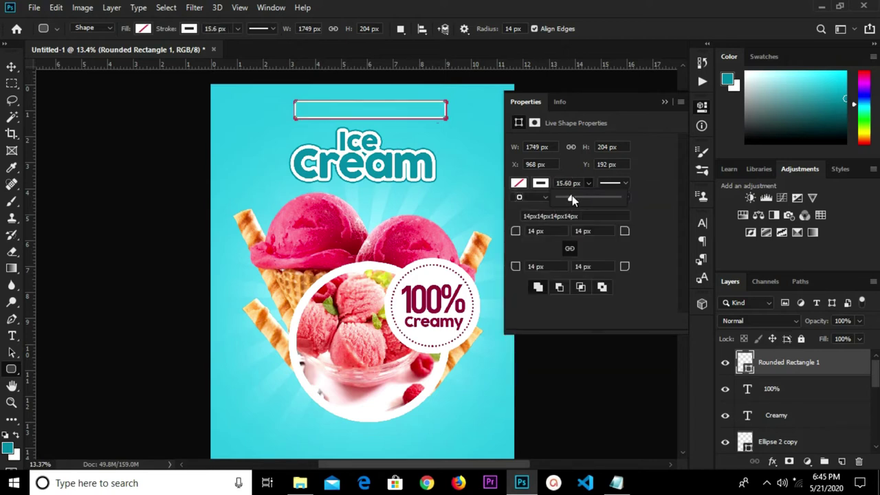
pyautogui.click(646, 168)
pyautogui.moveTo(623, 231)
pyautogui.mouseDown()
pyautogui.moveTo(658, 236)
pyautogui.moveTo(644, 239)
pyautogui.mouseUp()
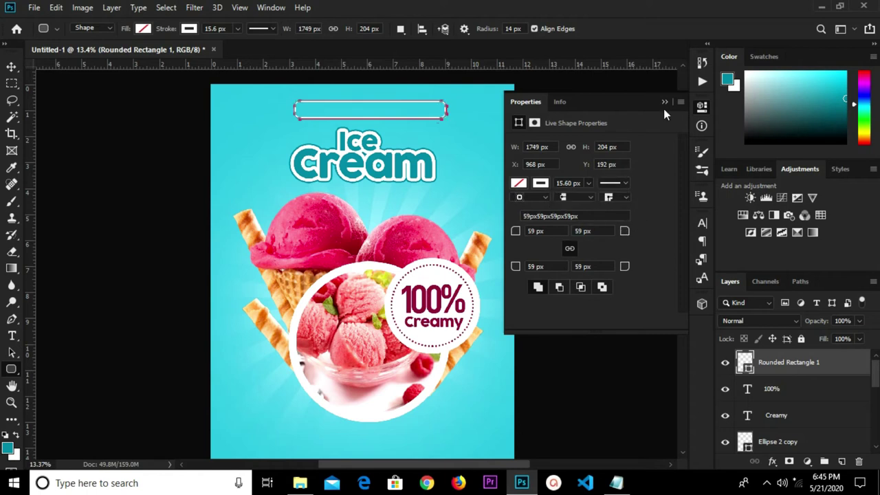
pyautogui.click(664, 101)
pyautogui.press('v')
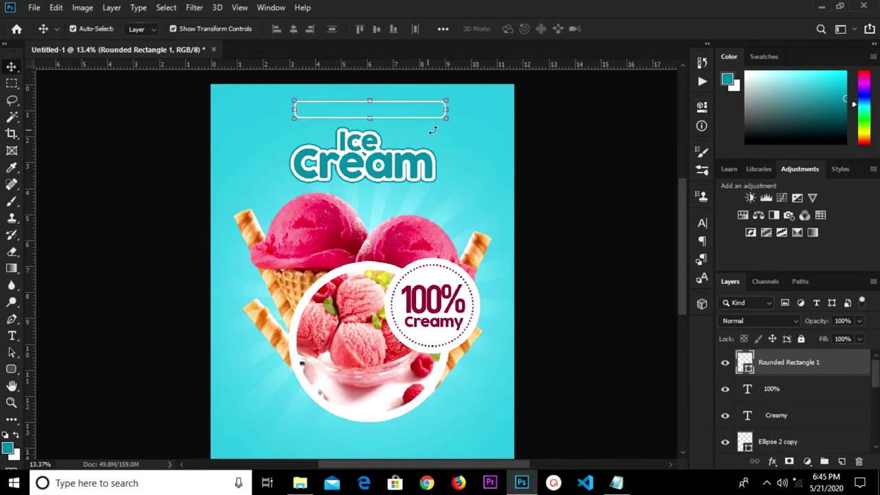
pyautogui.click(535, 136)
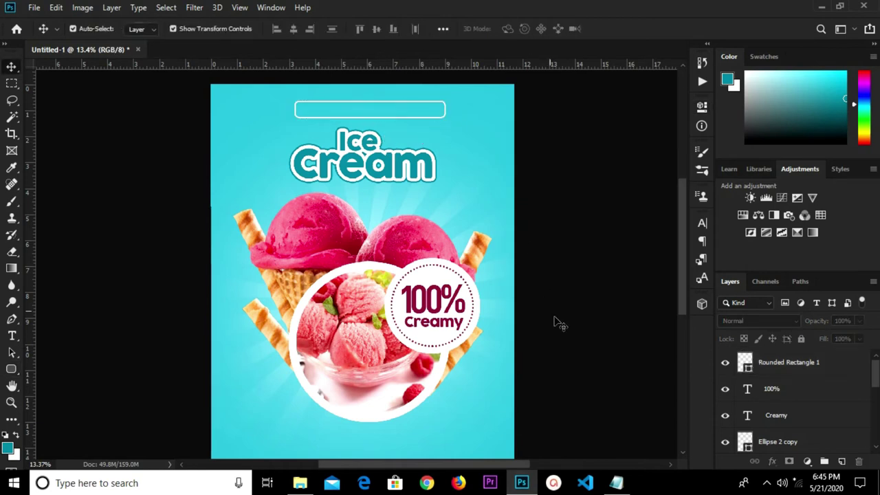
# Copy the 'Home made' line from the Notepad notes.
pyautogui.click(616, 482)
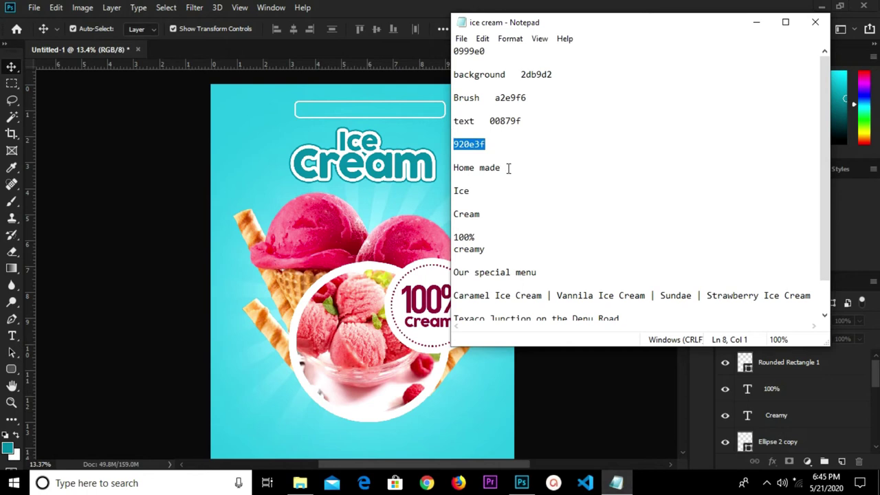
pyautogui.moveTo(508, 169); pyautogui.dragTo(452, 166)
pyautogui.rightClick(470, 169)
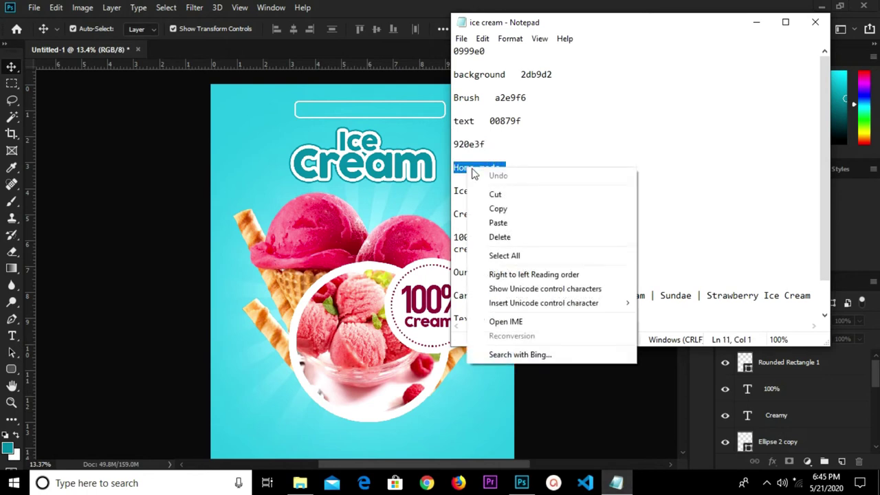
pyautogui.click(504, 208)
pyautogui.click(274, 165)
pyautogui.scroll(2, 265, 114)
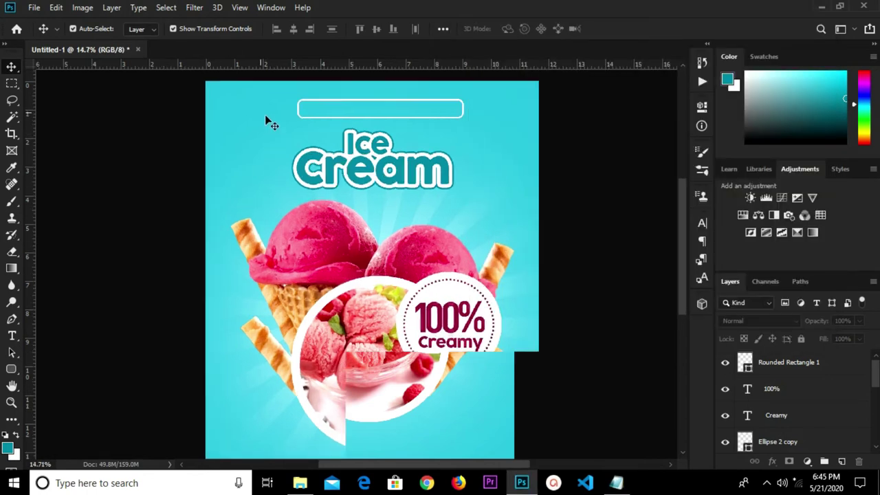
# Paste 'Home made' as a new text layer and set its font to Cocogoose.
pyautogui.press('t')
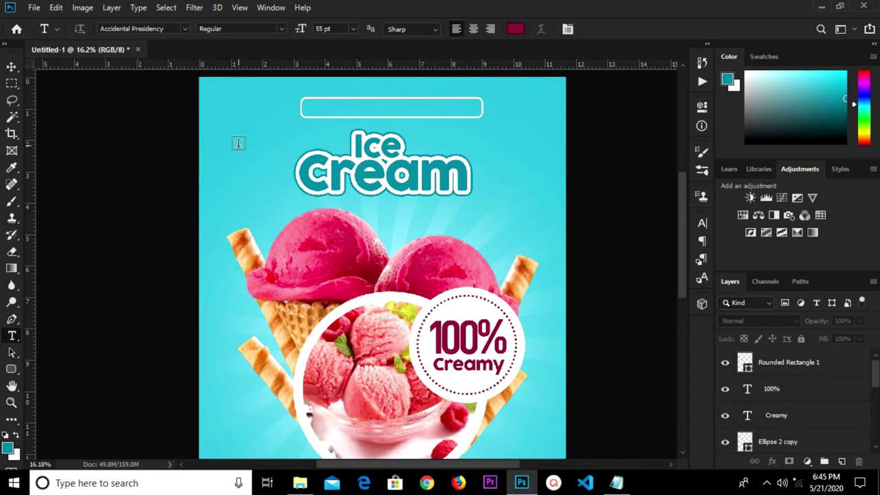
pyautogui.click(238, 143)
pyautogui.hotkey('ctrl', 'v')
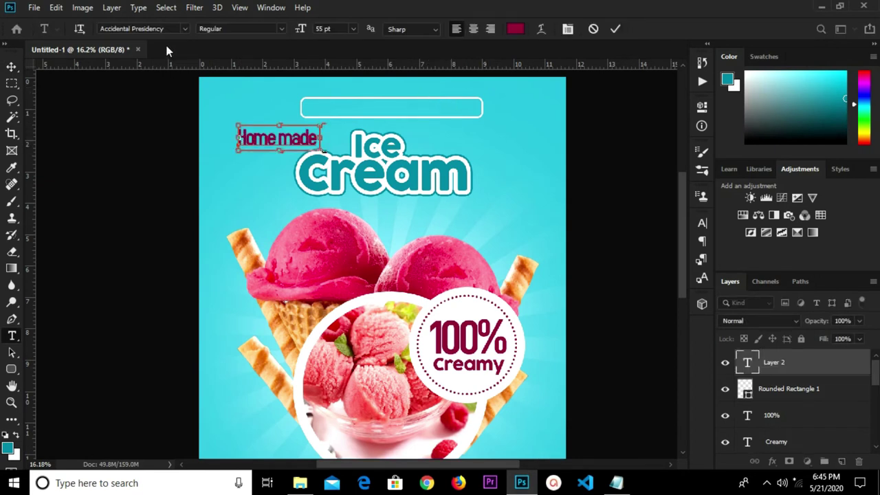
pyautogui.click(620, 27)
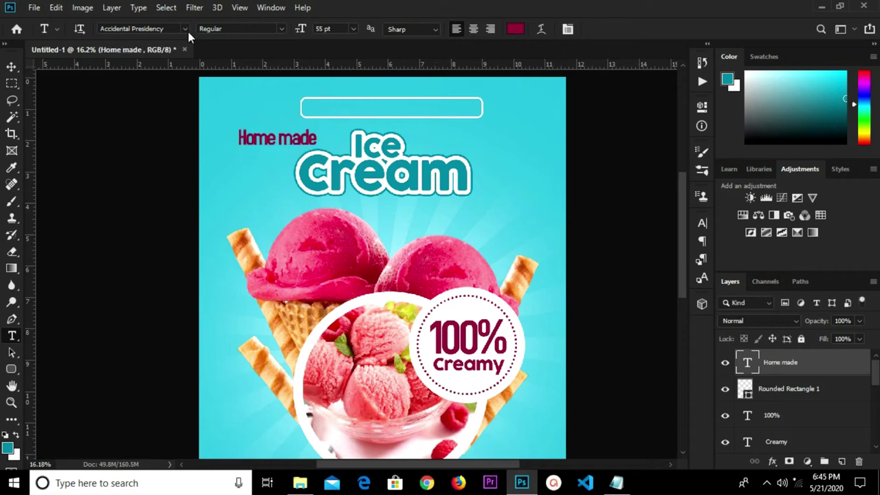
pyautogui.click(183, 28)
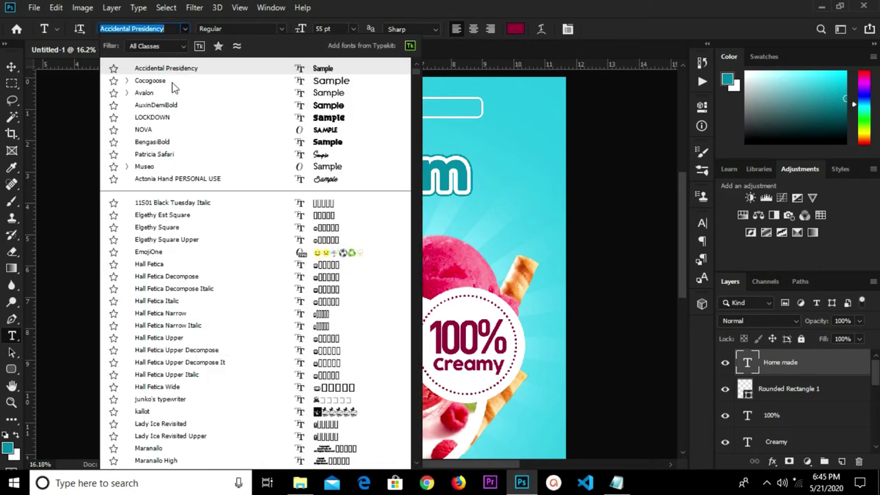
pyautogui.click(171, 81)
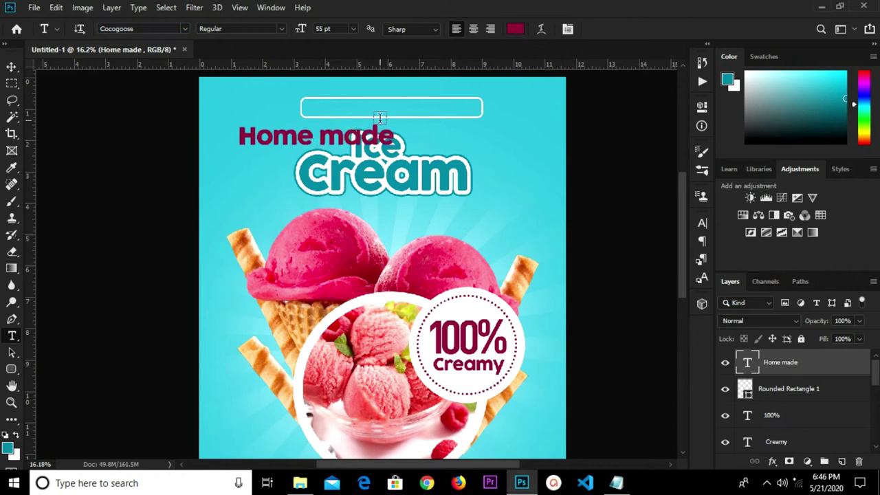
# Correct the text to 'Home Made' with a capital M.
pyautogui.click(350, 134)
pyautogui.press('BackSpace')
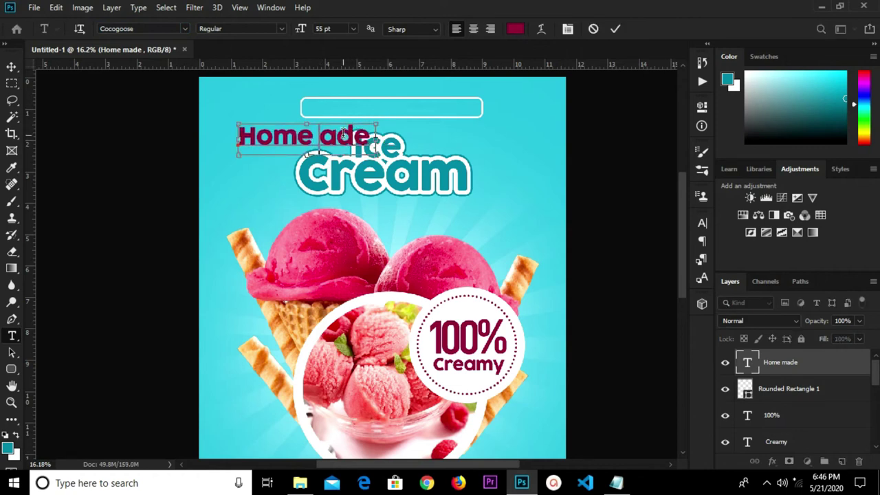
pyautogui.write('M')
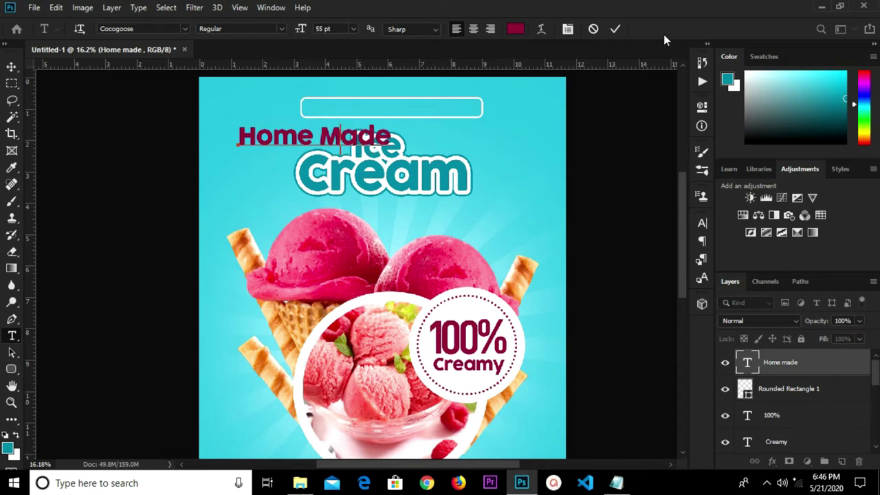
pyautogui.click(615, 28)
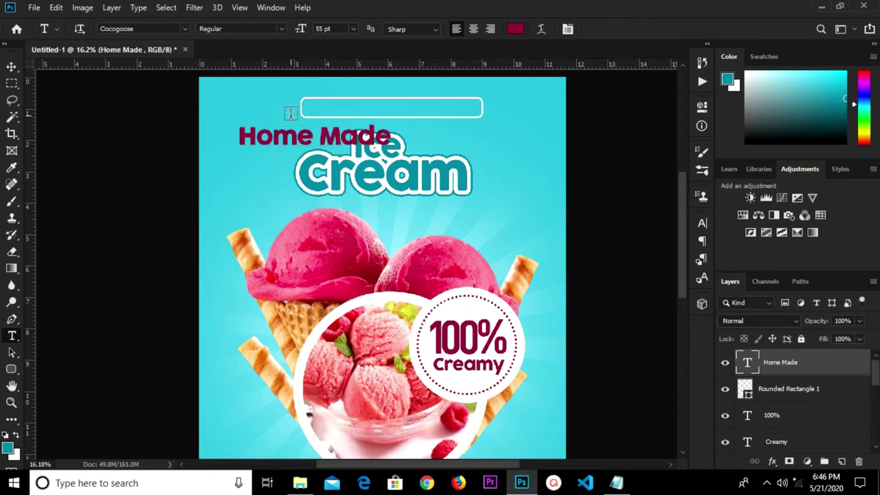
pyautogui.press('v')
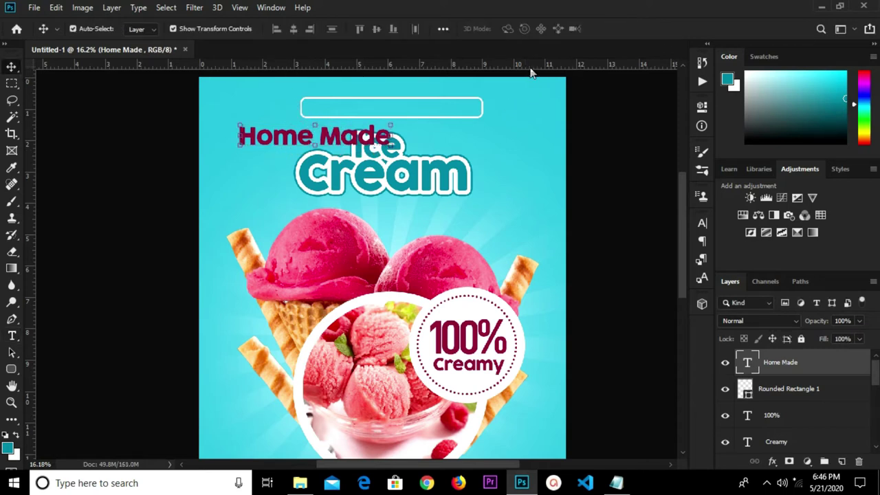
# Make the Home Made text white (ffffff) and move it into the rounded rectangle.
pyautogui.click(702, 222)
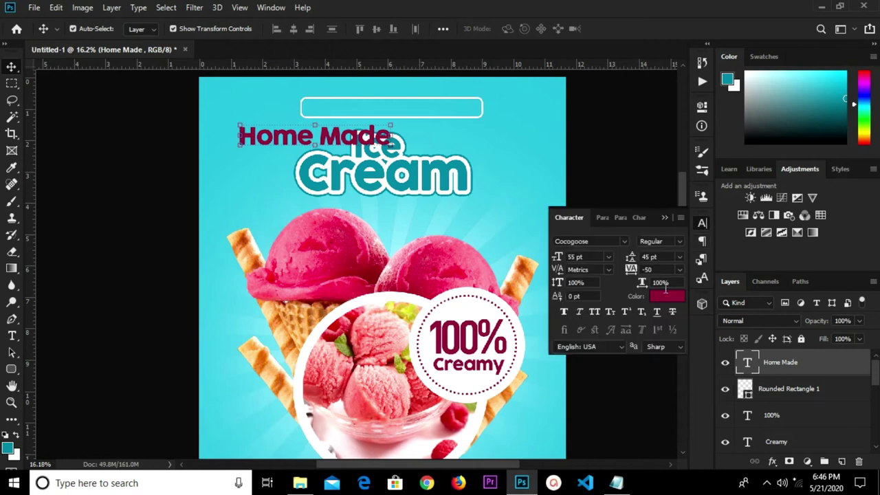
pyautogui.click(664, 297)
pyautogui.write('ffffff')
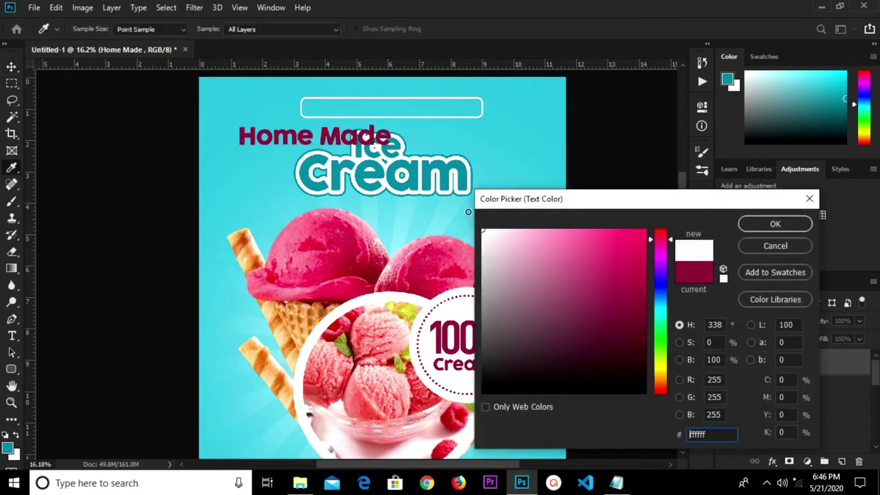
pyautogui.click(765, 223)
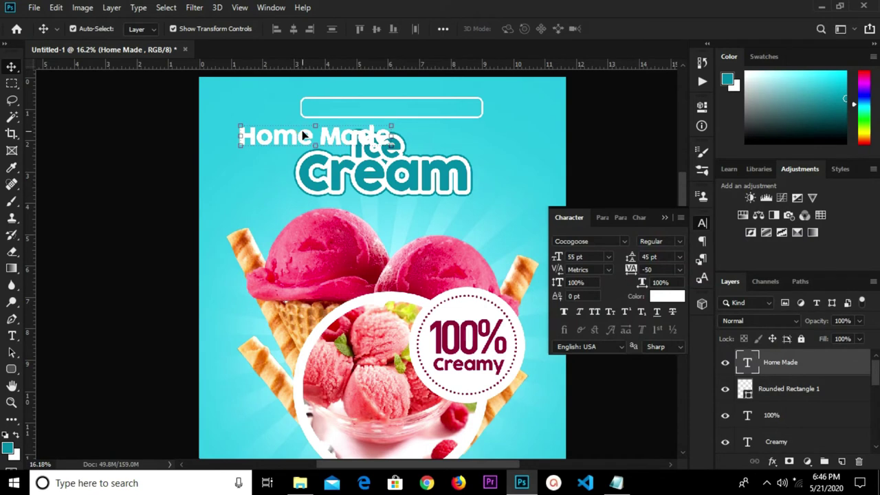
pyautogui.moveTo(303, 137); pyautogui.dragTo(386, 110)
pyautogui.hotkey('ctrl', 't')
# Shrink Home Made to about 70% (38.48 pt) and nudge it down slightly.
pyautogui.moveTo(476, 97); pyautogui.dragTo(454, 110)
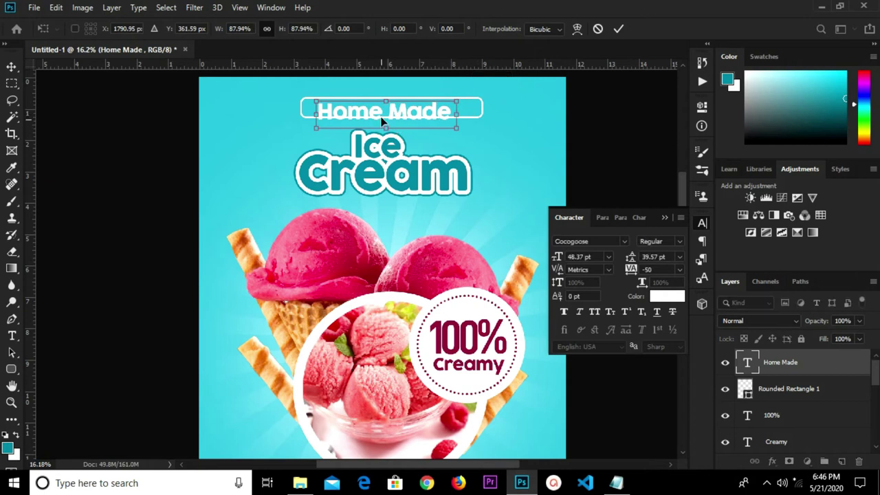
pyautogui.scroll(2, 384, 111)
pyautogui.moveTo(293, 134); pyautogui.dragTo(334, 118)
pyautogui.scroll(1, 395, 106)
pyautogui.scroll(2, 395, 106)
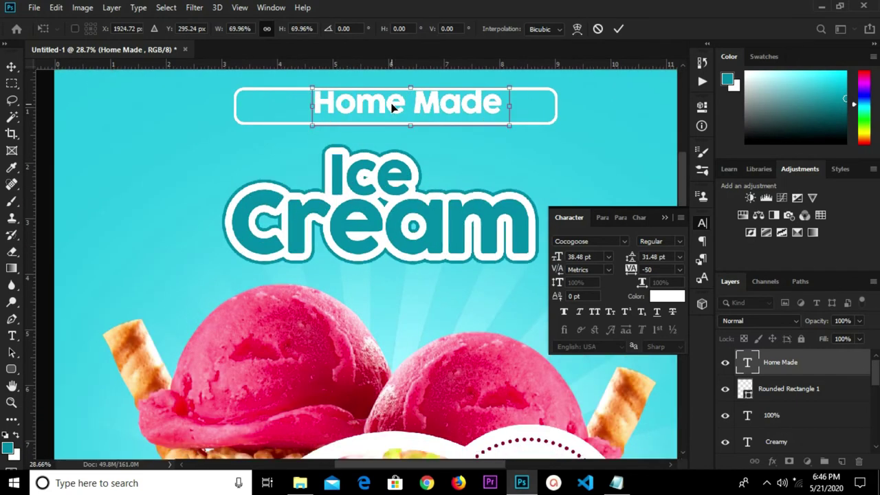
pyautogui.click(618, 30)
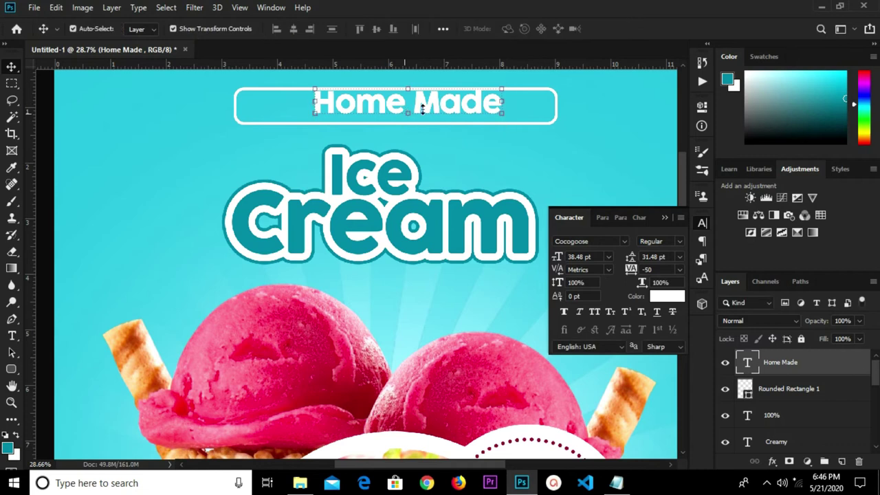
pyautogui.hotkey('shift', 'Down')
pyautogui.hotkey('shift', 'Down')
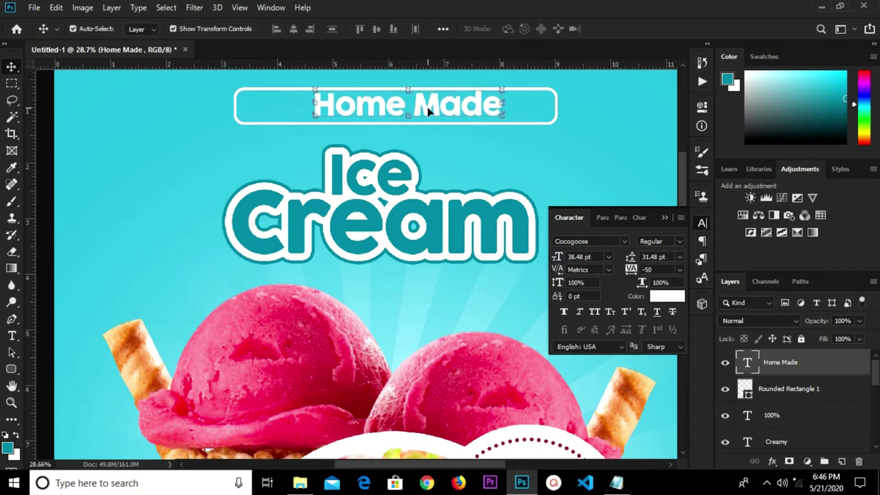
# Centre the rounded rectangle and the Home Made text horizontally on the poster.
pyautogui.click(522, 106)
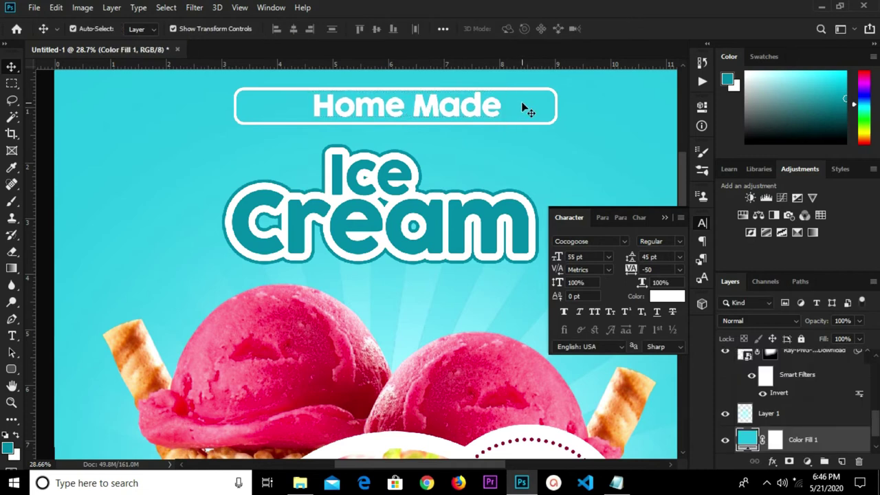
pyautogui.click(519, 101)
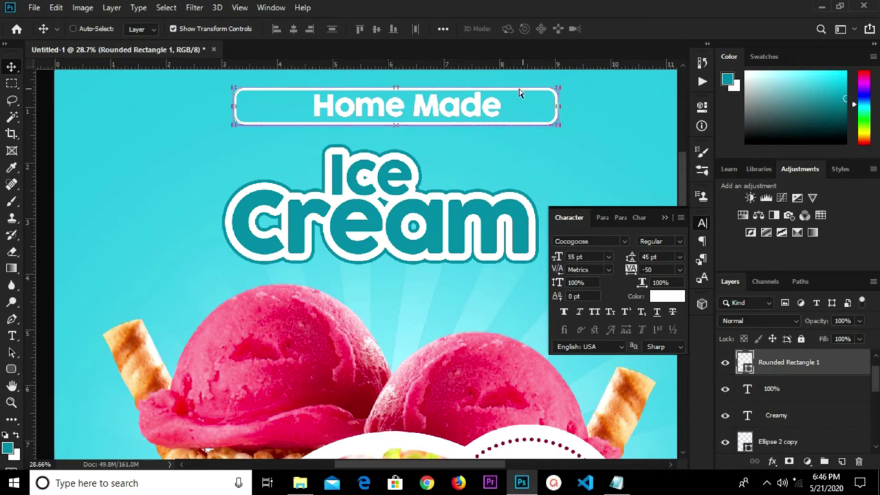
pyautogui.click(293, 29)
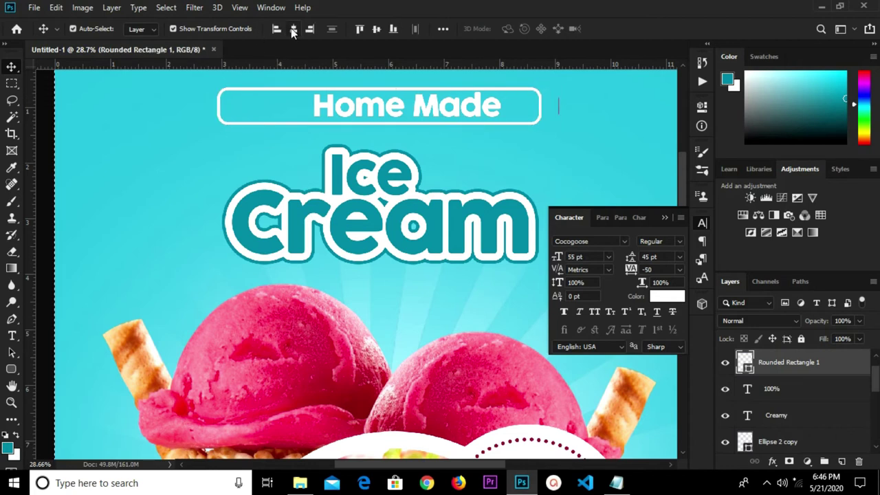
pyautogui.click(419, 109)
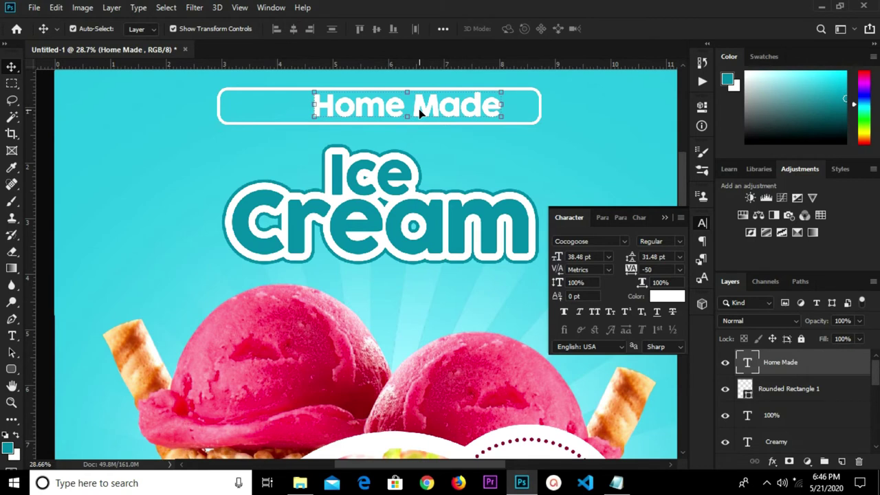
pyautogui.click(292, 29)
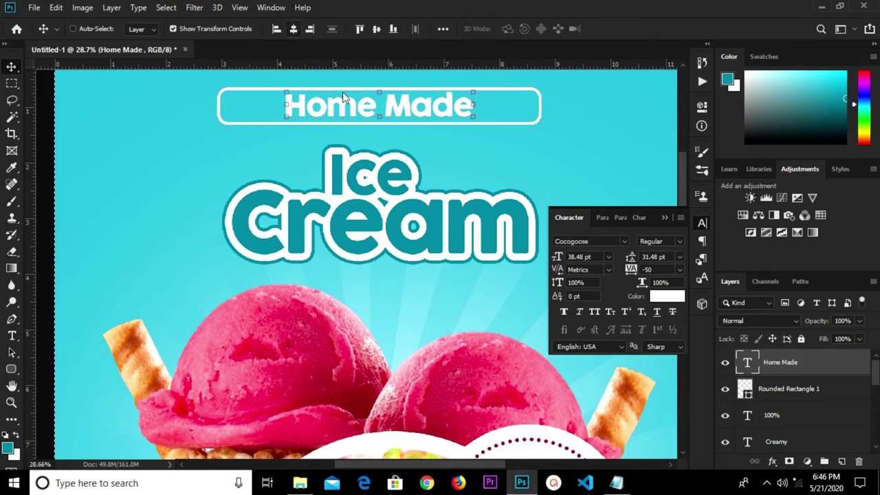
pyautogui.scroll(-5, 364, 127)
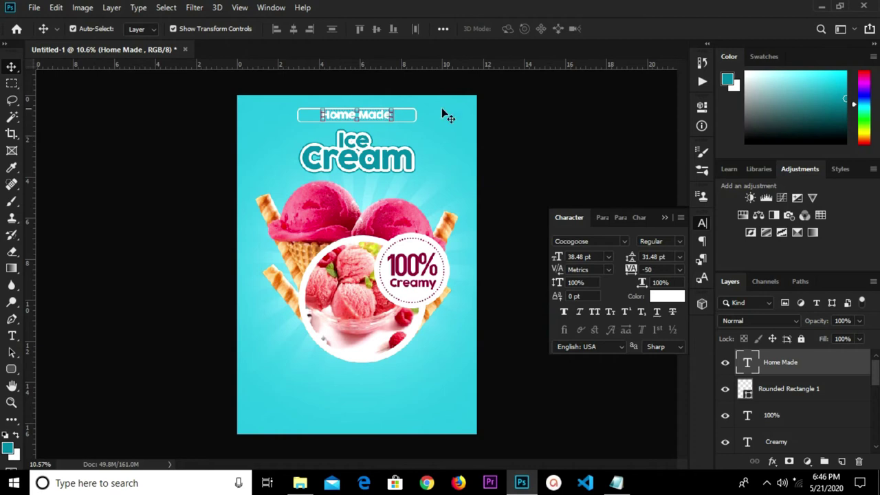
# Narrow the rounded box to about 82.6% width so it hugs Home Made.
pyautogui.click(496, 132)
pyautogui.scroll(3, 296, 112)
pyautogui.scroll(2, 296, 112)
pyautogui.click(299, 121)
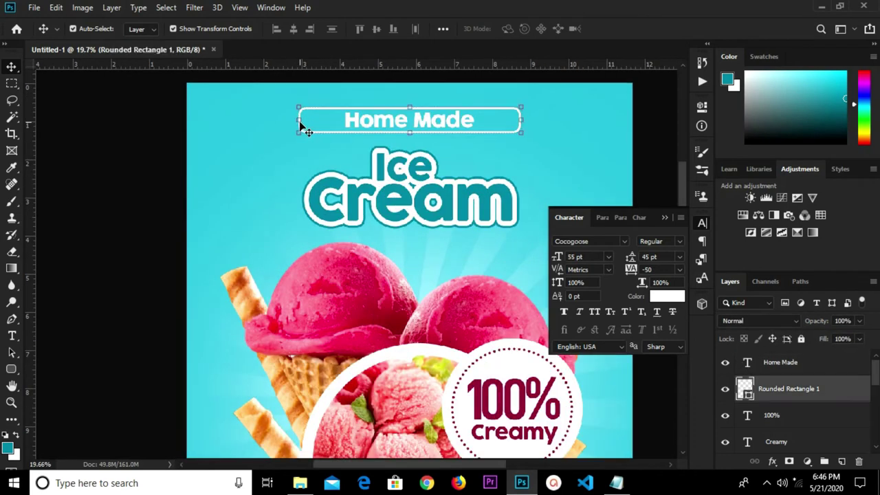
pyautogui.moveTo(300, 120); pyautogui.dragTo(337, 121)
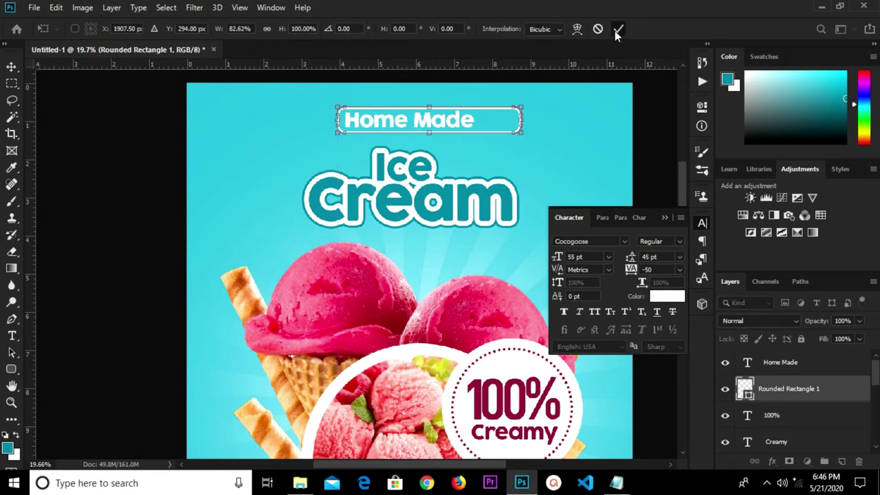
pyautogui.click(616, 30)
# Re-centre the narrowed rounded box horizontally on the poster.
pyautogui.hotkey('ctrl', 'a')
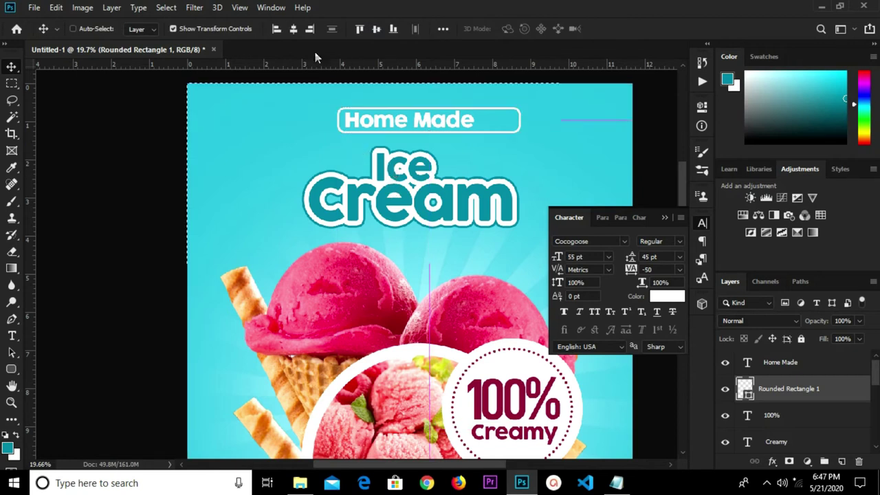
pyautogui.click(290, 32)
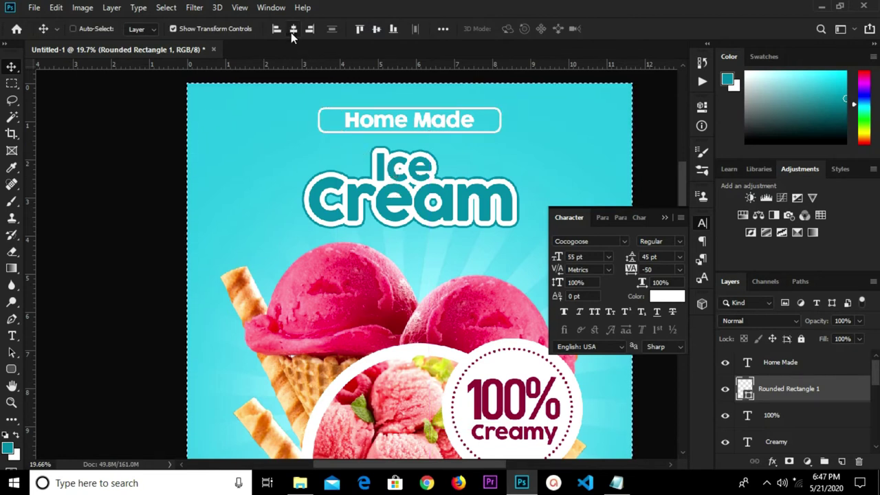
pyautogui.hotkey('ctrl', 'd')
pyautogui.scroll(-2, 284, 134)
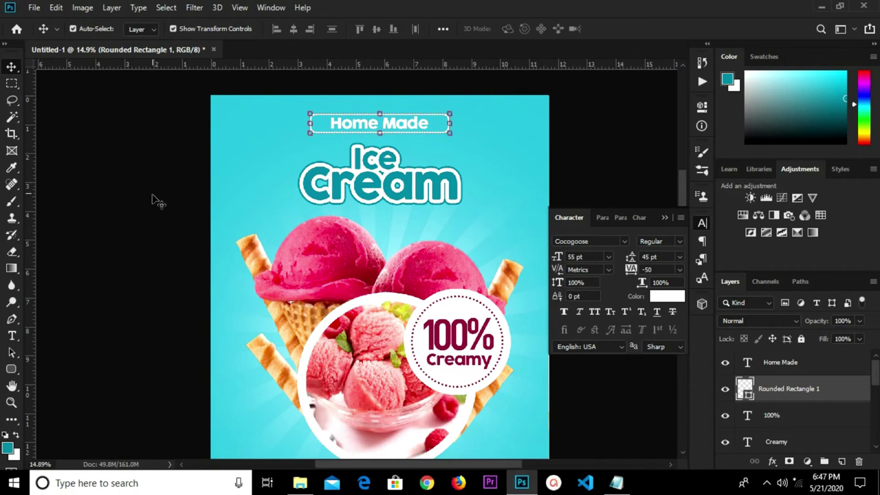
pyautogui.click(172, 185)
pyautogui.scroll(-2, 194, 175)
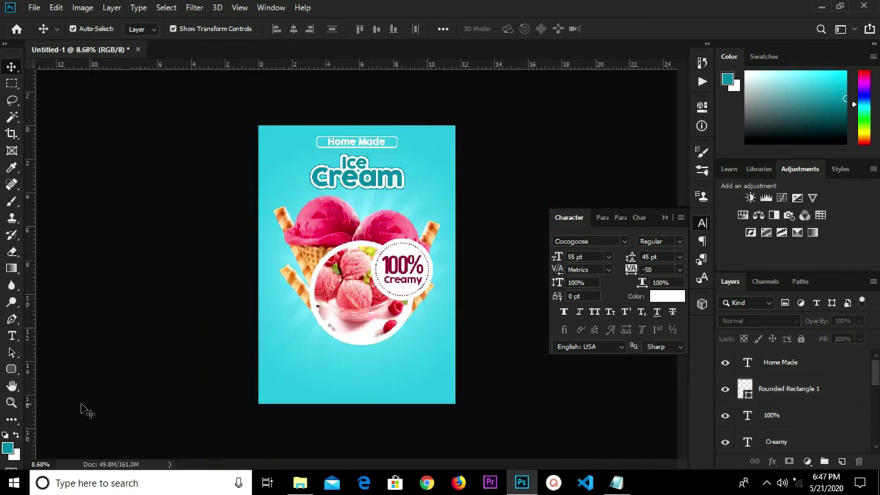
# Draw a wide thin rectangle below the ice cream bowl filled with maroon.
pyautogui.moveTo(11, 369); pyautogui.dragTo(95, 376)
pyautogui.moveTo(11, 369); pyautogui.dragTo(47, 367)
pyautogui.scroll(1, 366, 379)
pyautogui.scroll(1, 366, 379)
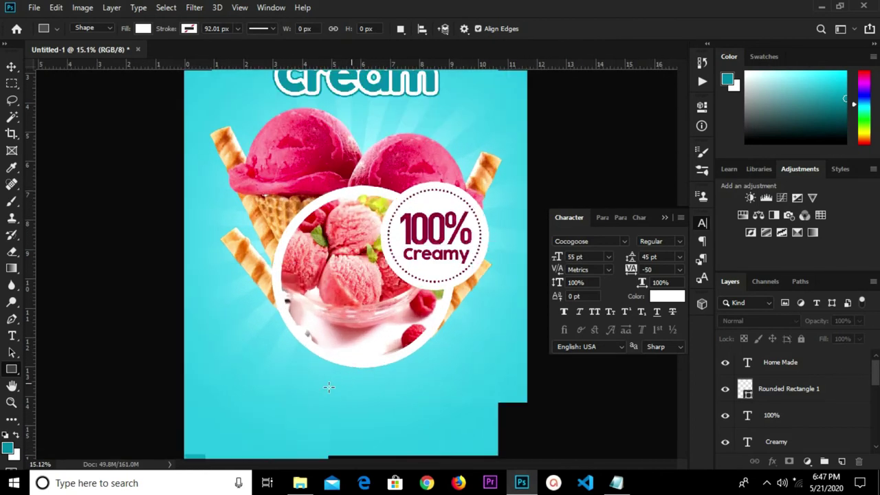
pyautogui.moveTo(236, 368); pyautogui.dragTo(465, 384)
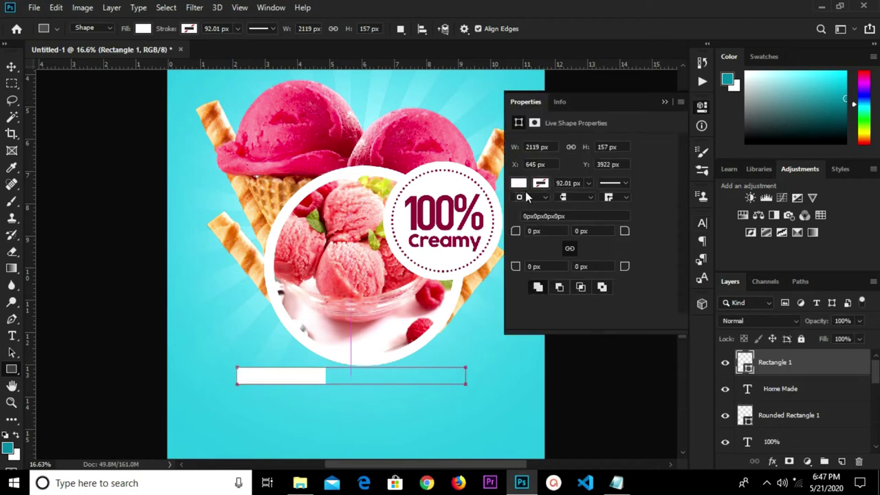
pyautogui.click(519, 183)
pyautogui.click(528, 251)
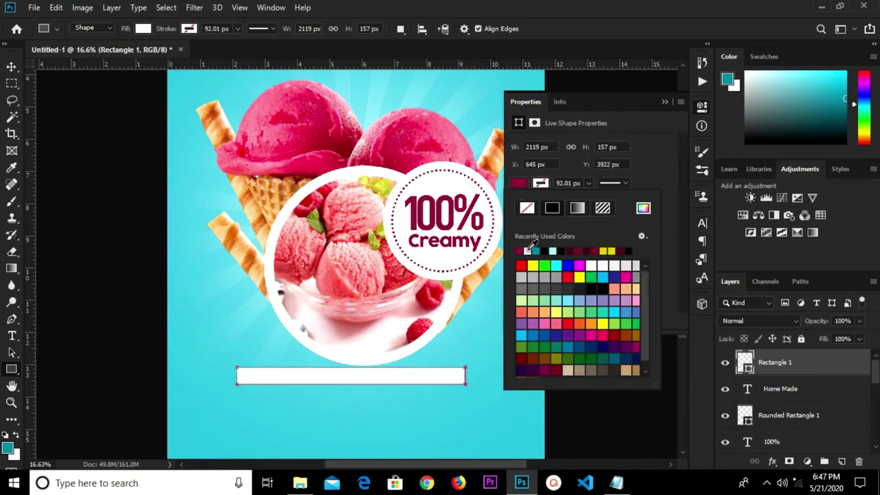
pyautogui.click(646, 167)
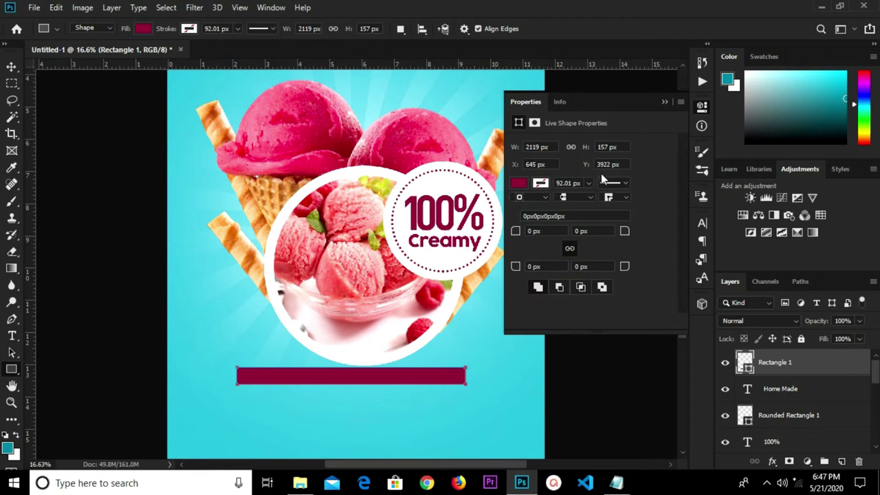
# Round the bar's corners to 78.5 px, nudge it down and centre it horizontally.
pyautogui.moveTo(623, 233); pyautogui.dragTo(701, 229)
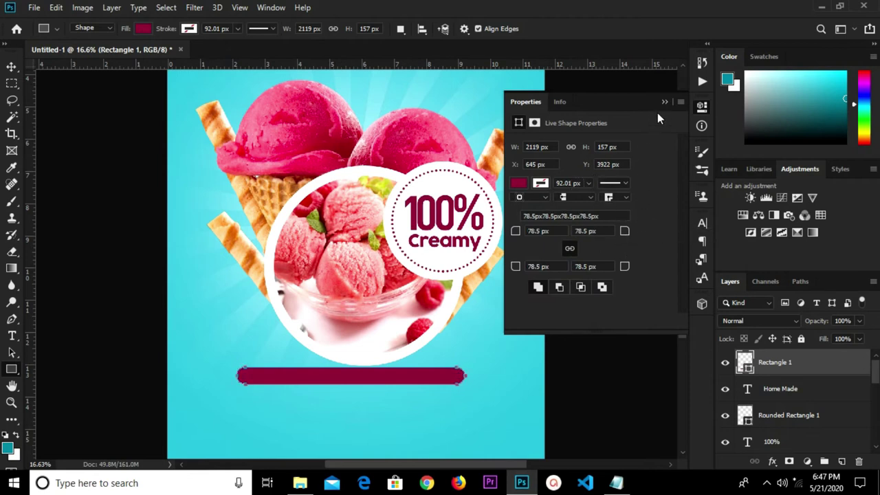
pyautogui.click(665, 102)
pyautogui.press('v')
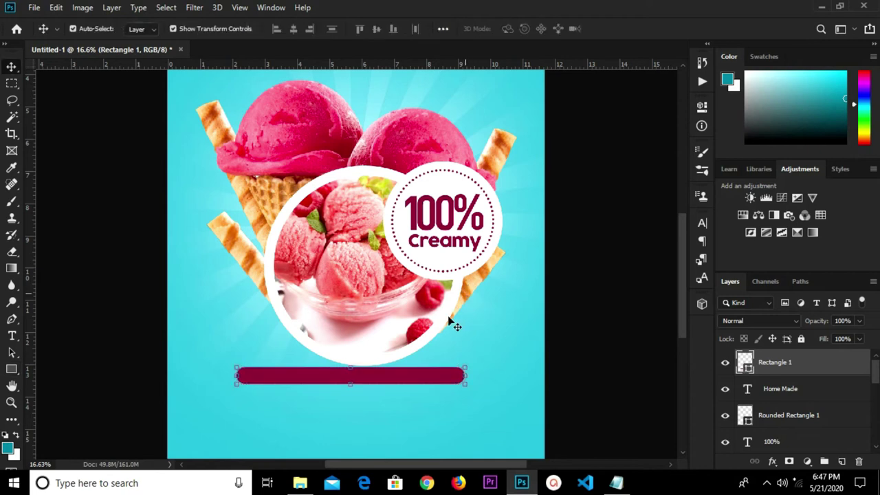
pyautogui.hotkey('shift', 'Down')
pyautogui.hotkey('shift', 'Down')
pyautogui.hotkey('shift', 'Down')
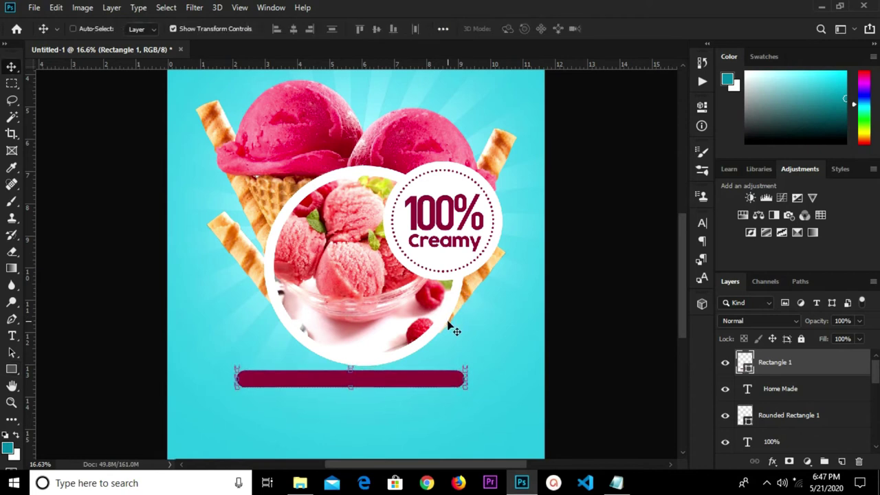
pyautogui.hotkey('ctrl', 'a')
pyautogui.click(294, 29)
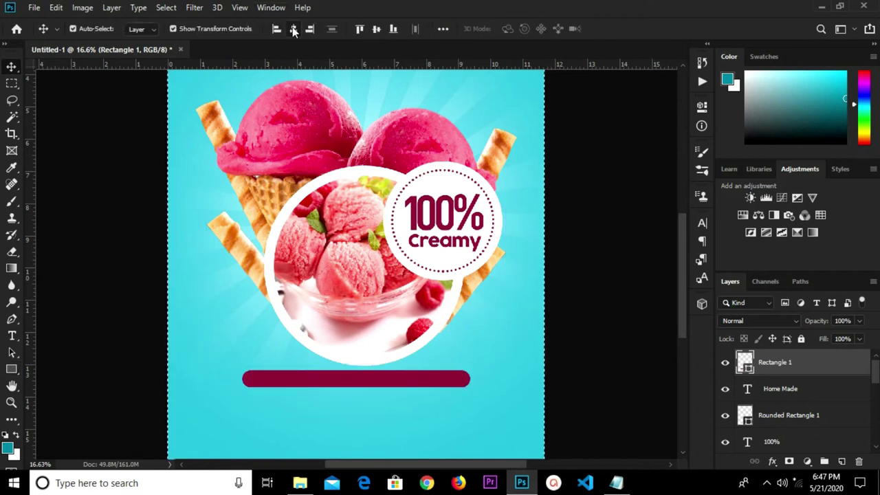
pyautogui.hotkey('ctrl', 'd')
pyautogui.click(539, 266)
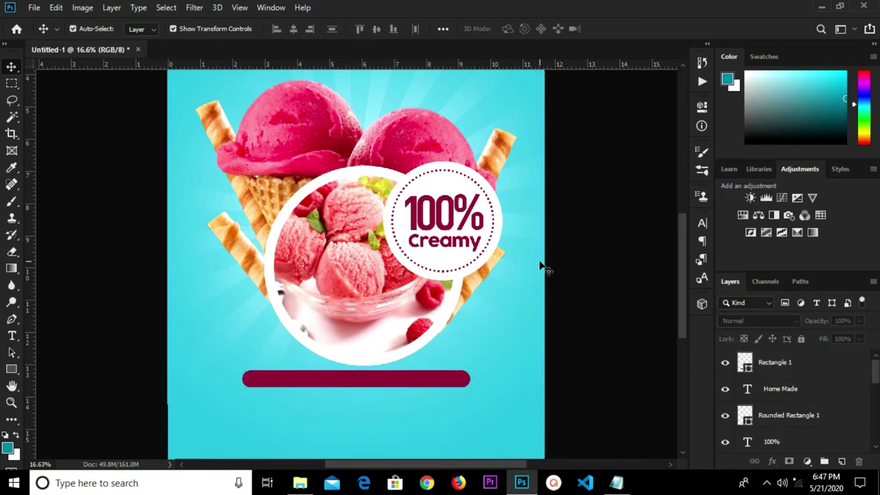
pyautogui.hotkey('ctrl', '0')
# Capitalise the Notepad line to read 'Our Special Menu'.
pyautogui.moveTo(616, 482)
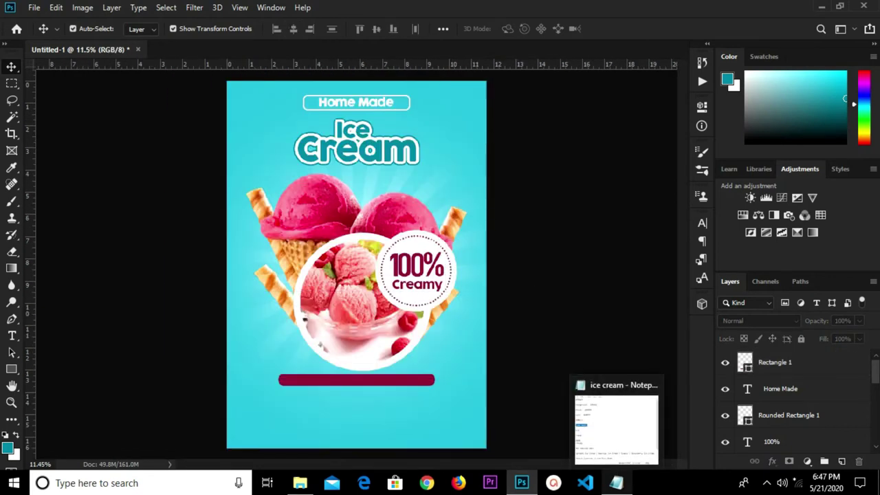
pyautogui.click(614, 430)
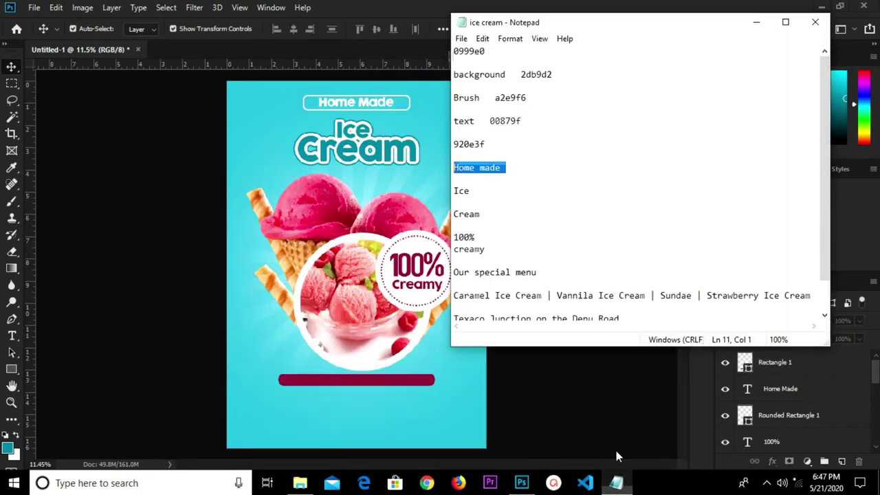
pyautogui.click(479, 272)
pyautogui.press('BackSpace')
pyautogui.write('S')
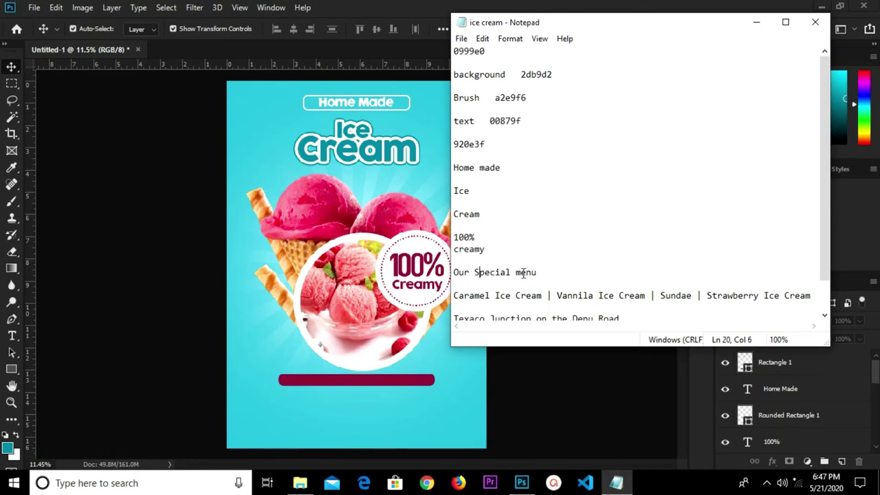
pyautogui.press('BackSpace')
# Copy 'Our Special Menu' and return to the Photoshop poster.
pyautogui.moveTo(548, 272); pyautogui.dragTo(432, 272)
pyautogui.rightClick(468, 272)
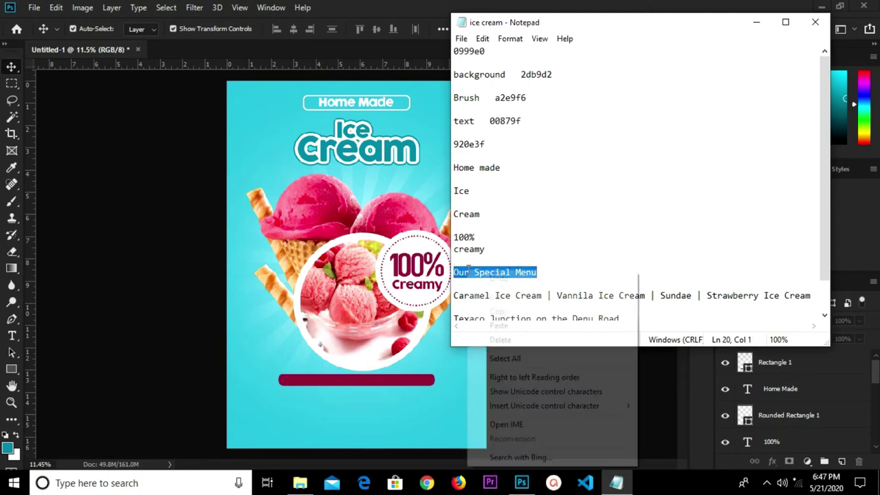
pyautogui.click(509, 315)
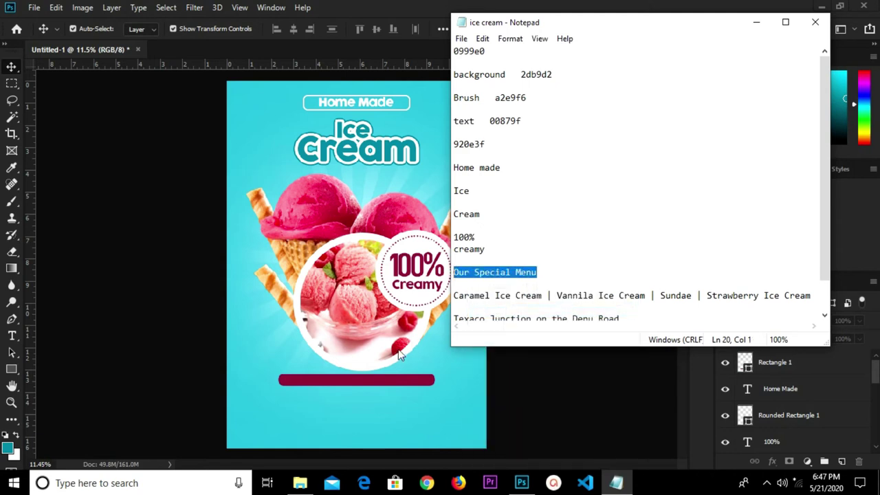
pyautogui.click(317, 408)
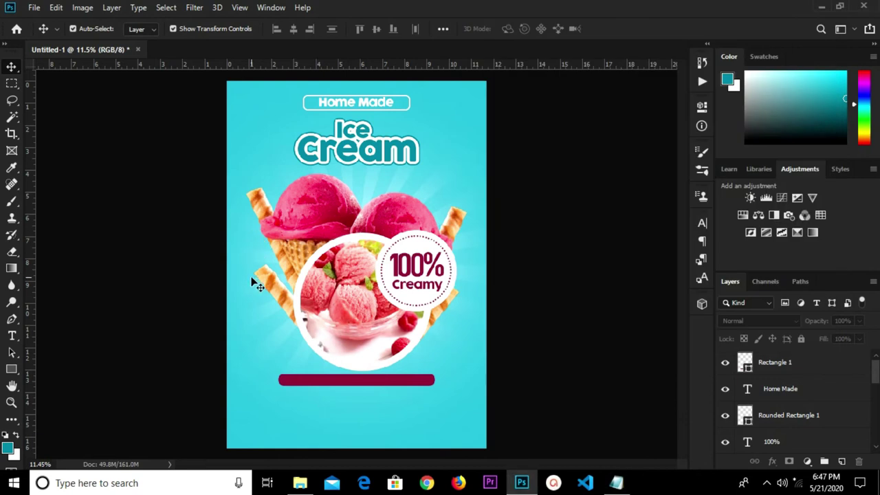
# Paste 'Our Special Menu' as a new 30 pt text layer below the maroon bar.
pyautogui.press('t')
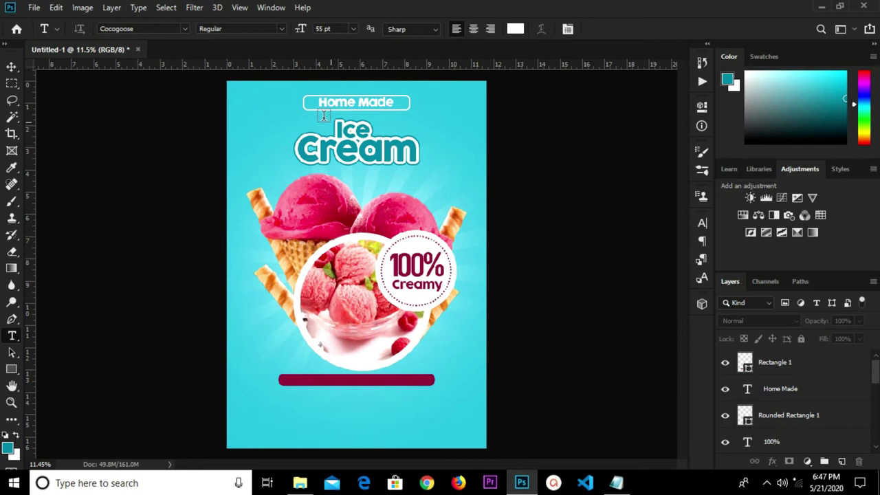
pyautogui.click(353, 28)
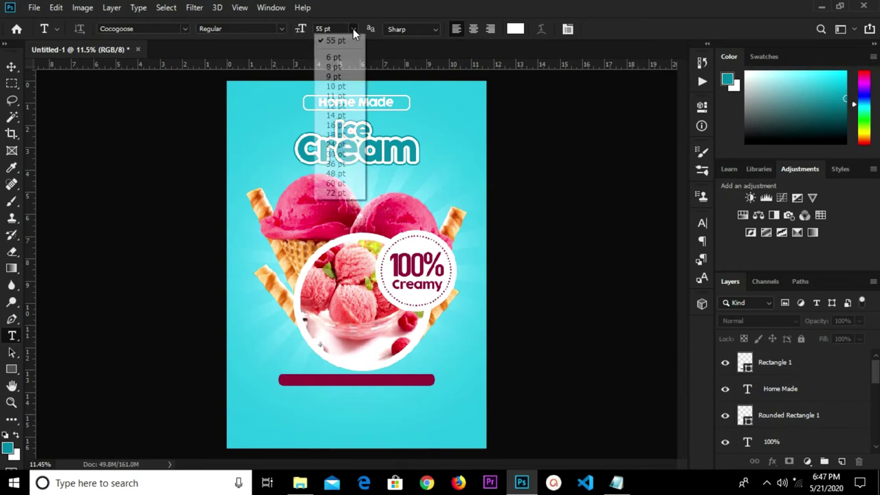
pyautogui.click(334, 161)
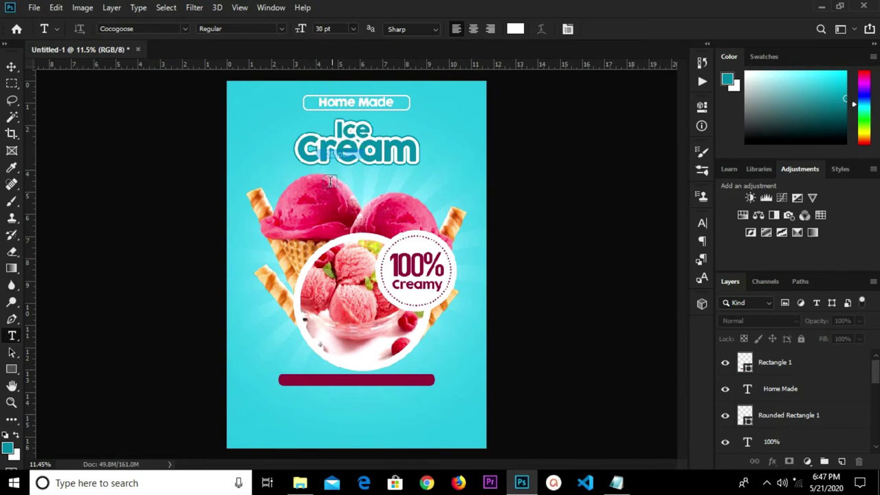
pyautogui.click(301, 406)
pyautogui.hotkey('ctrl', 'v')
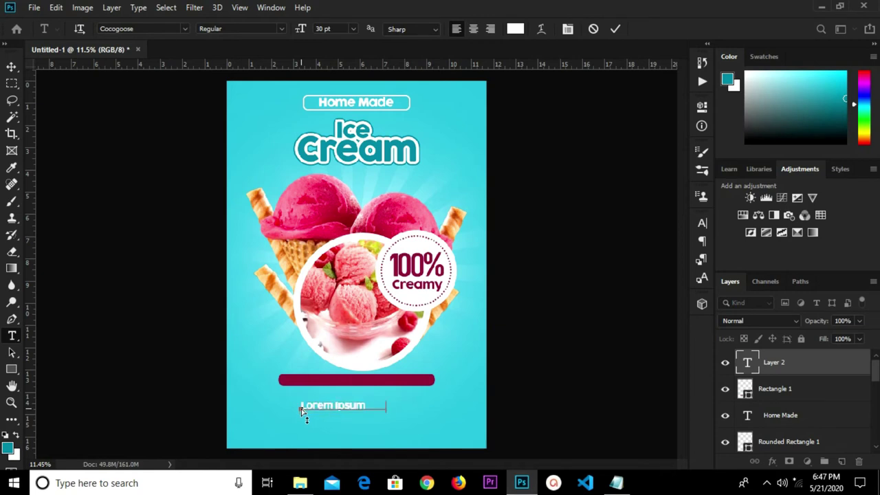
pyautogui.click(614, 32)
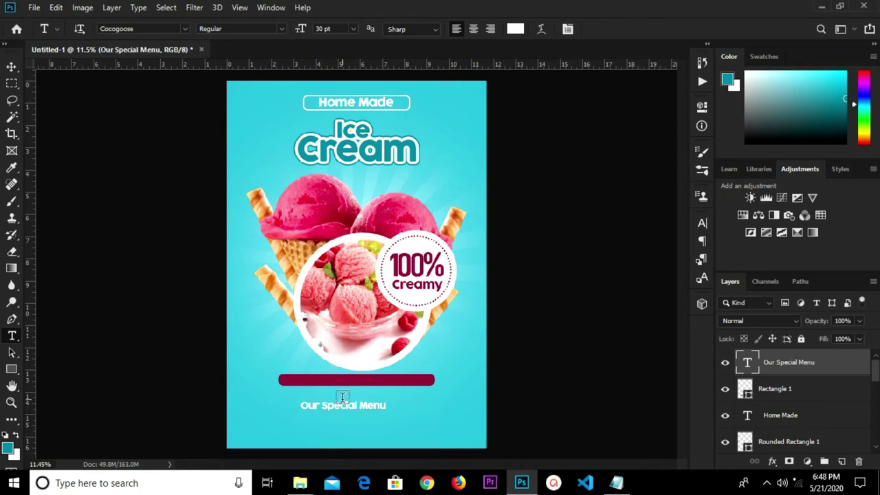
# Move 'Our Special Menu' into the maroon bar and centre it horizontally on the canvas.
pyautogui.press('v')
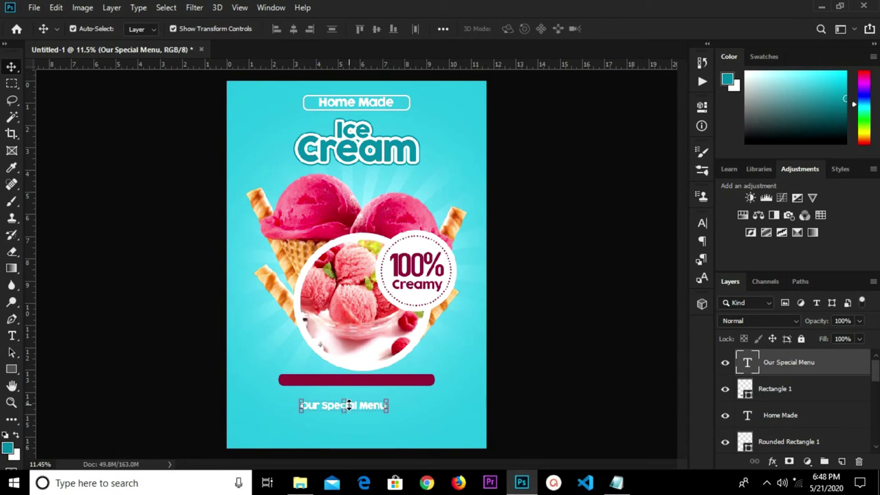
pyautogui.scroll(5, 349, 405)
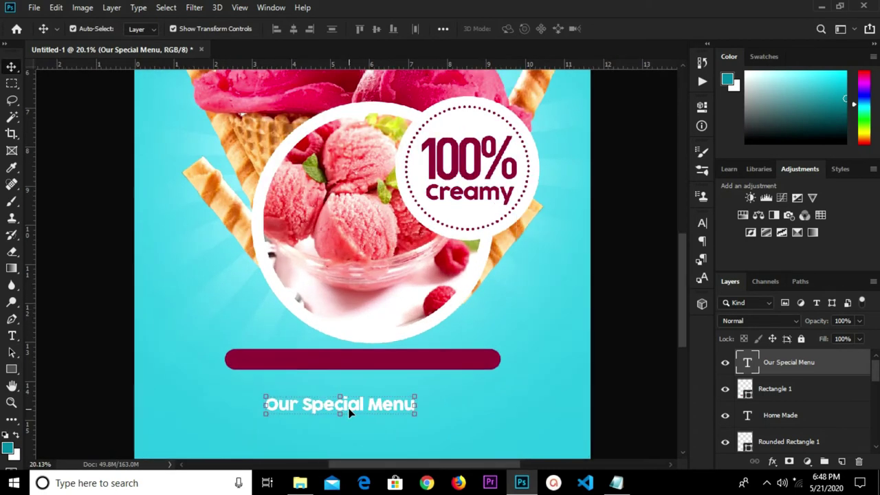
pyautogui.moveTo(348, 410); pyautogui.dragTo(365, 370)
pyautogui.hotkey('ctrl', 'a')
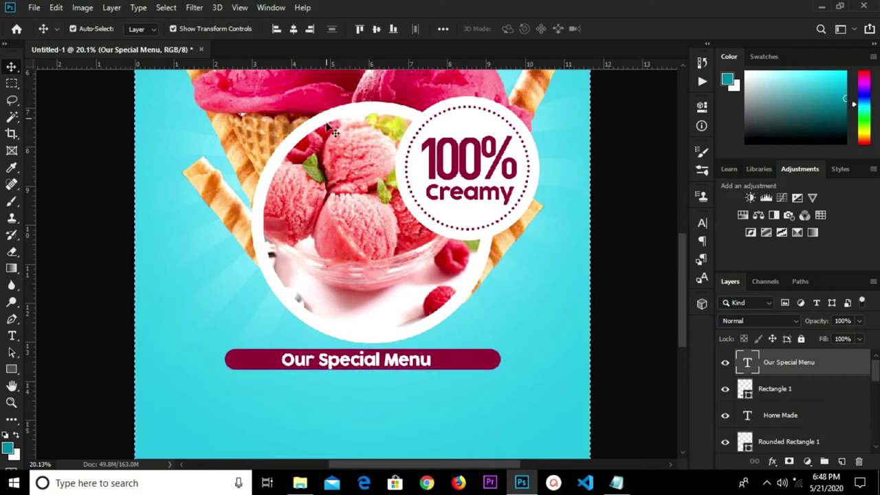
pyautogui.click(294, 29)
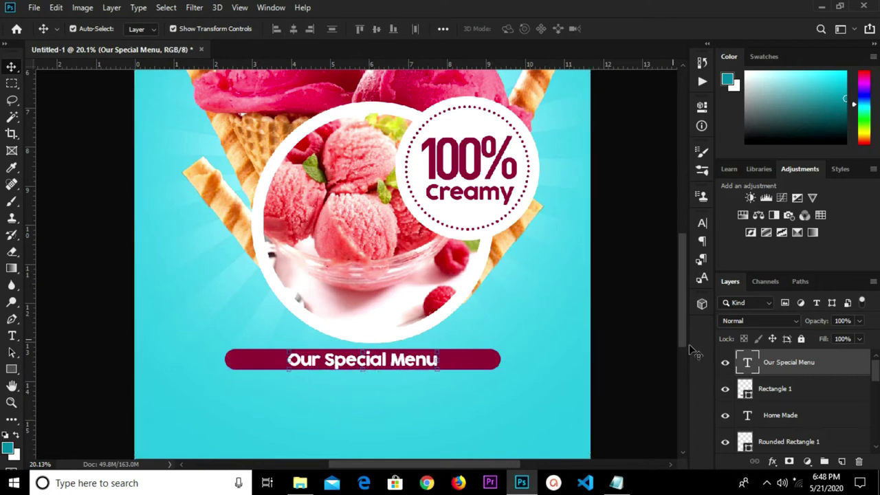
pyautogui.click(636, 348)
# Copy the Caramel…Strawberry Ice Cream menu line from the notes and return to the poster.
pyautogui.click(617, 483)
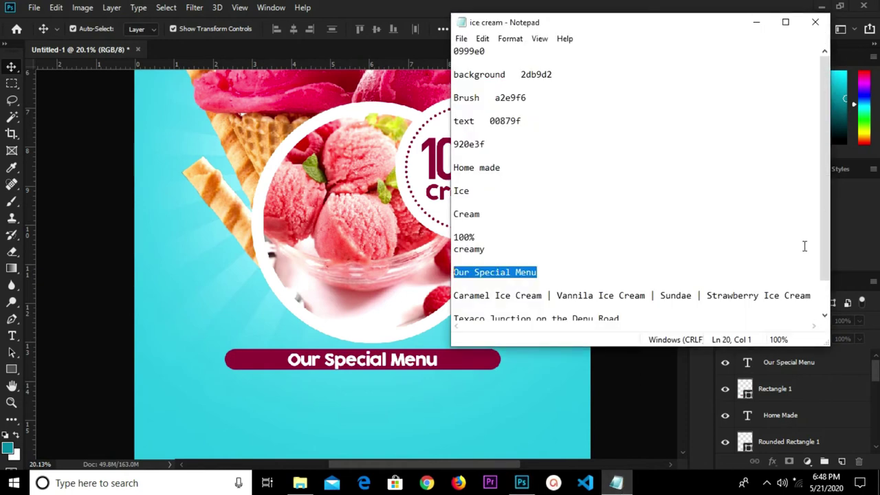
pyautogui.moveTo(812, 297); pyautogui.dragTo(454, 297)
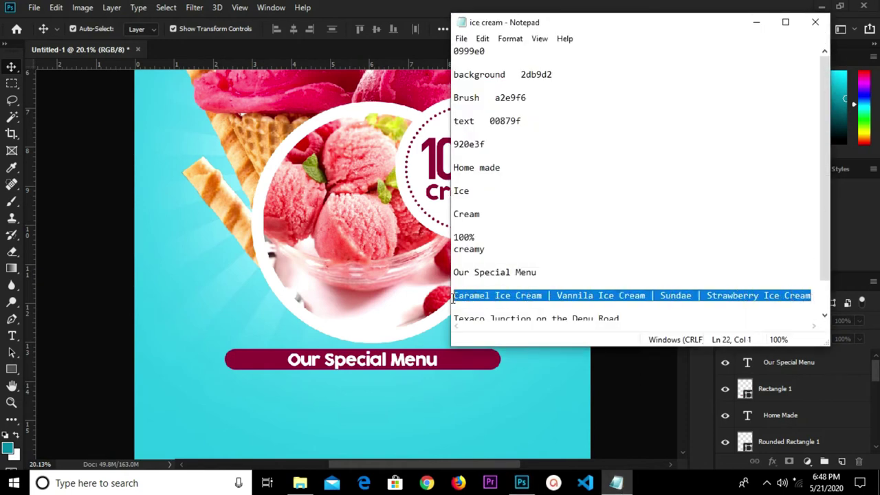
pyautogui.rightClick(469, 297)
pyautogui.click(500, 147)
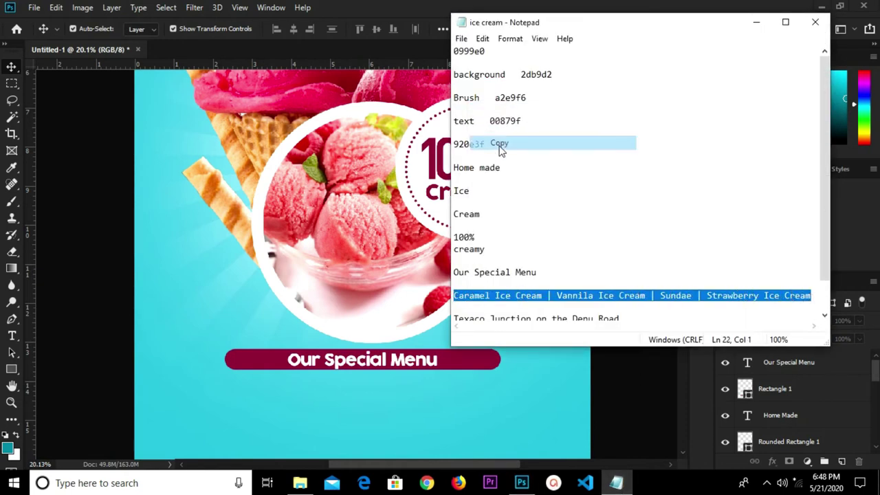
pyautogui.click(391, 270)
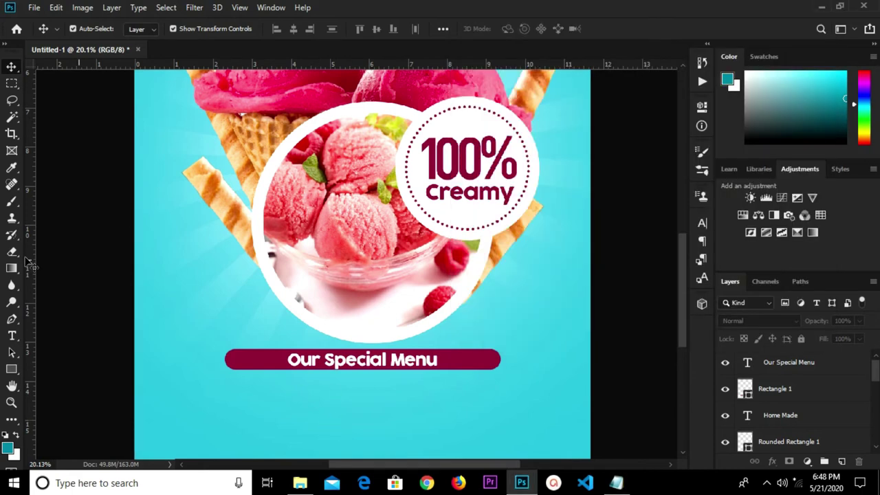
# Paste the copied menu items as 34 pt text below the Our Special Menu banner.
pyautogui.click(11, 335)
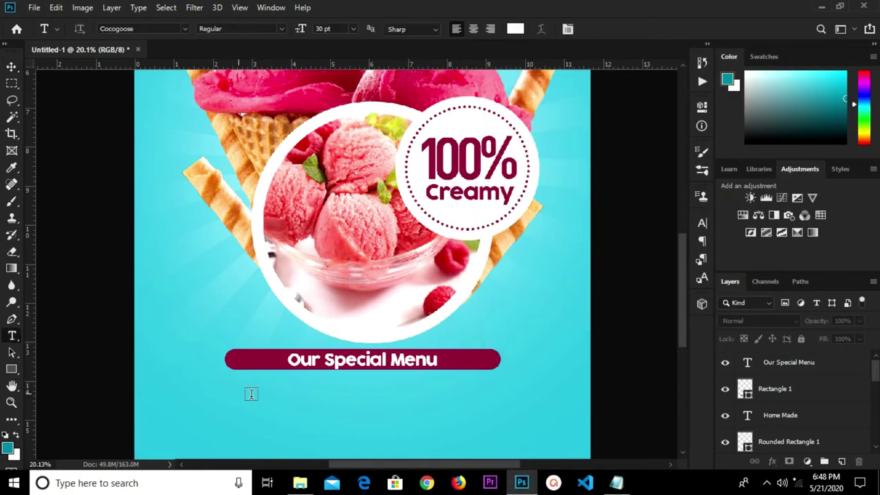
pyautogui.click(352, 29)
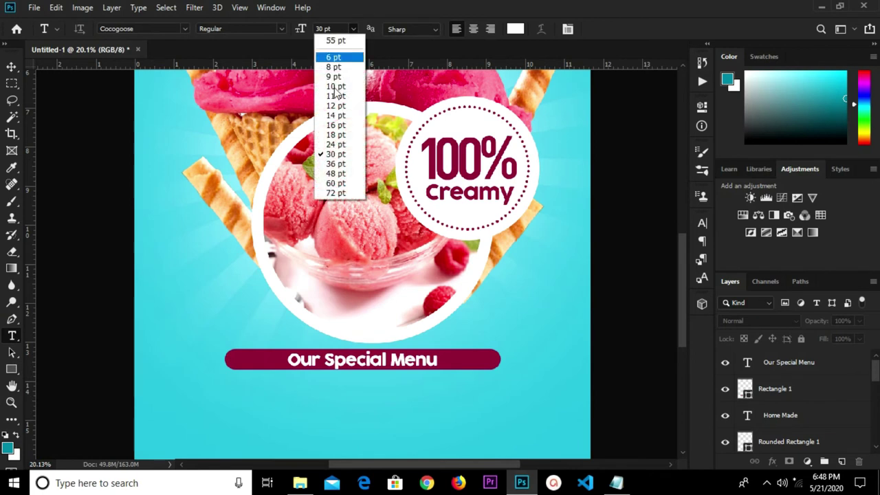
pyautogui.click(343, 32)
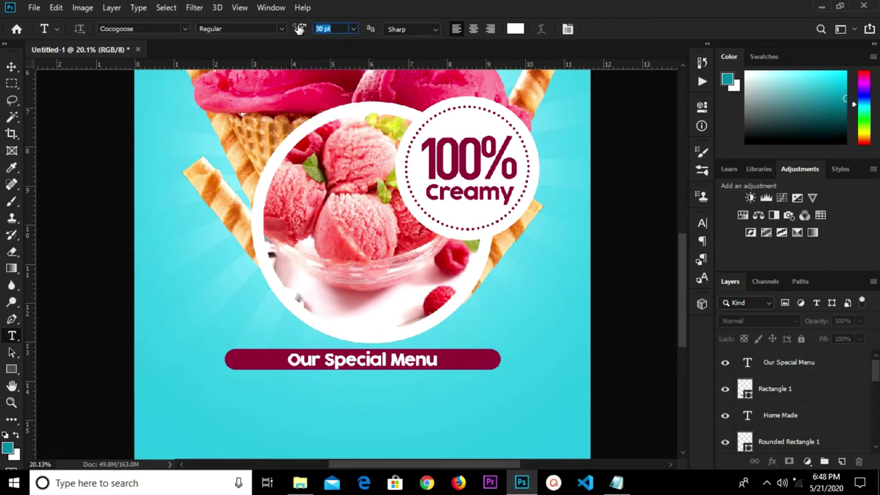
pyautogui.press('Return')
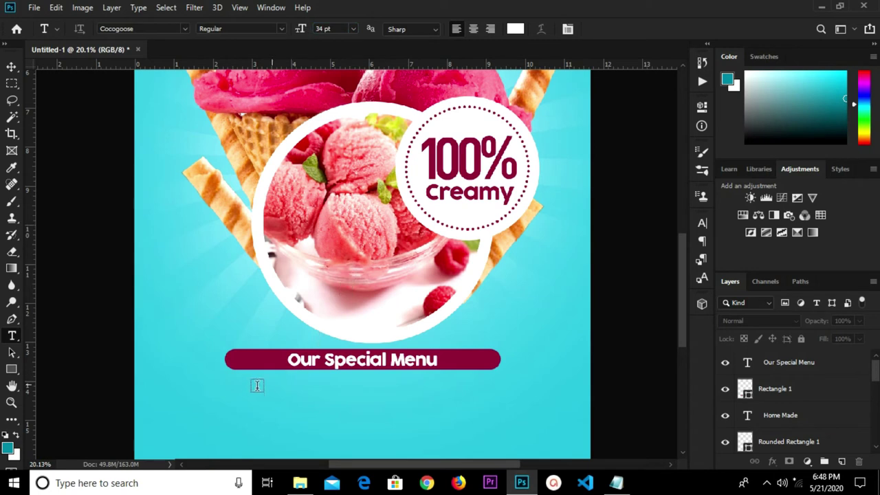
pyautogui.click(253, 389)
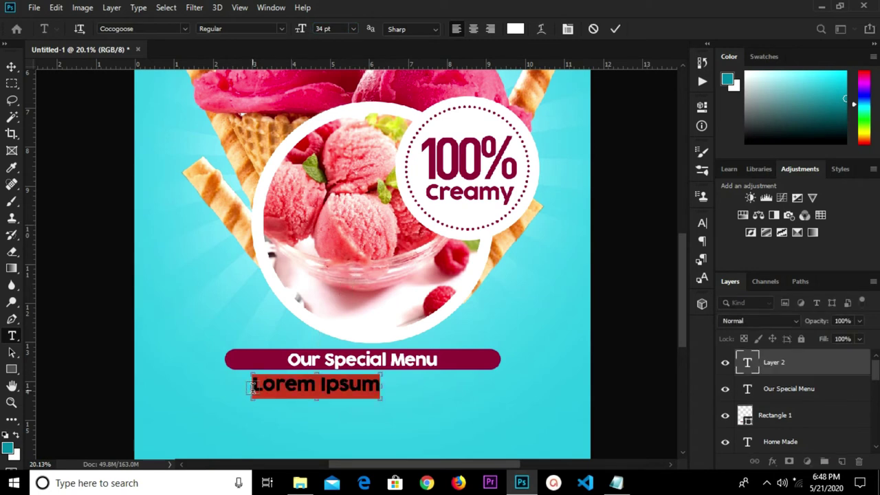
pyautogui.hotkey('ctrl', 'v')
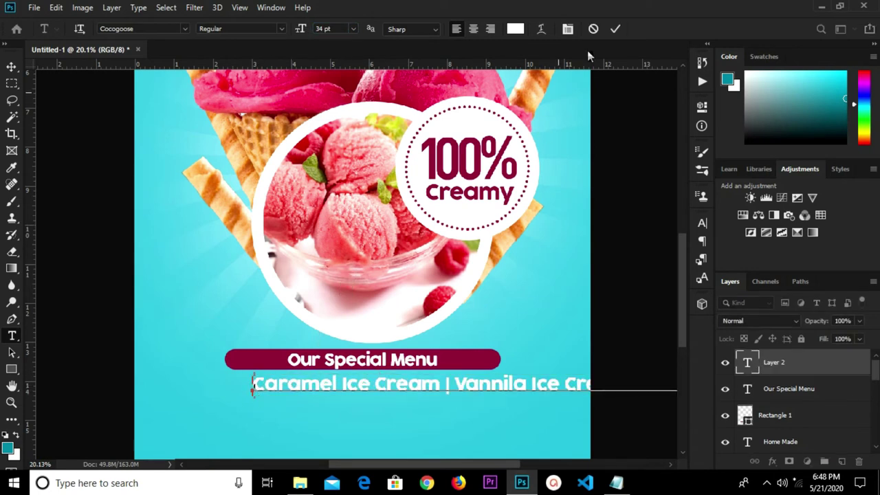
pyautogui.click(617, 30)
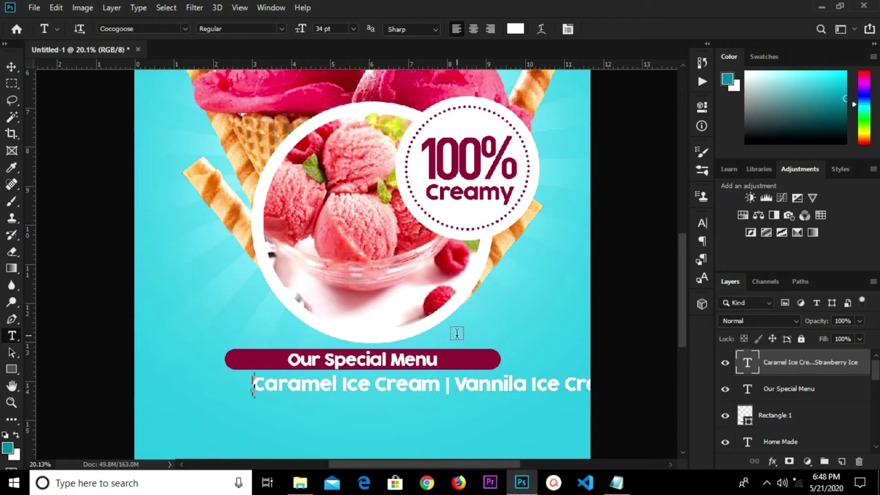
# Shift the menu text left and break it onto a second line before Sundae.
pyautogui.press('v')
pyautogui.moveTo(448, 383); pyautogui.dragTo(343, 390)
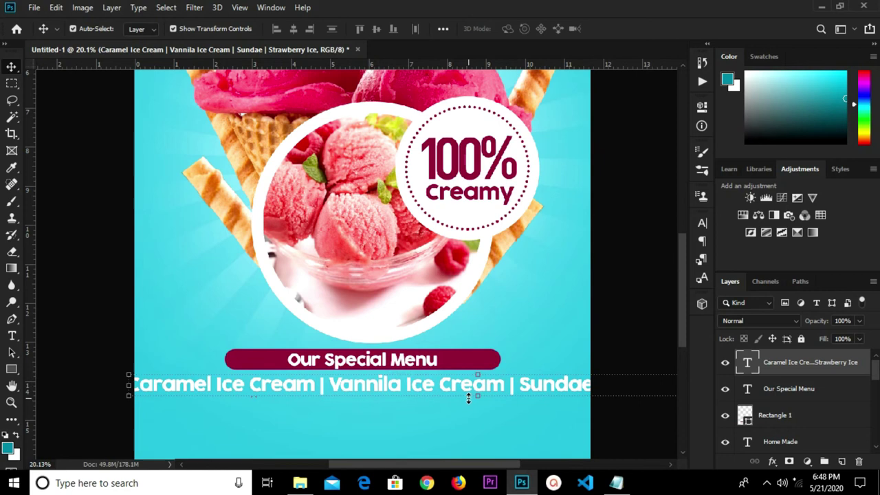
pyautogui.press('t')
pyautogui.click(515, 383)
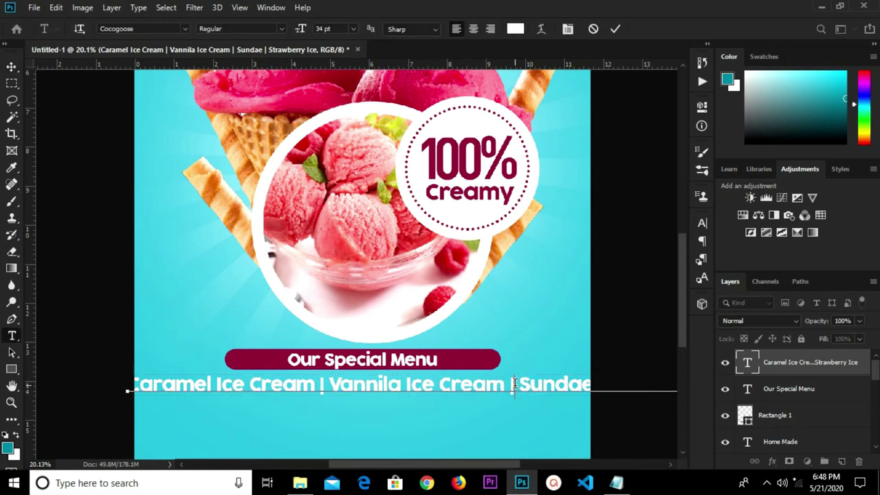
pyautogui.press('Return')
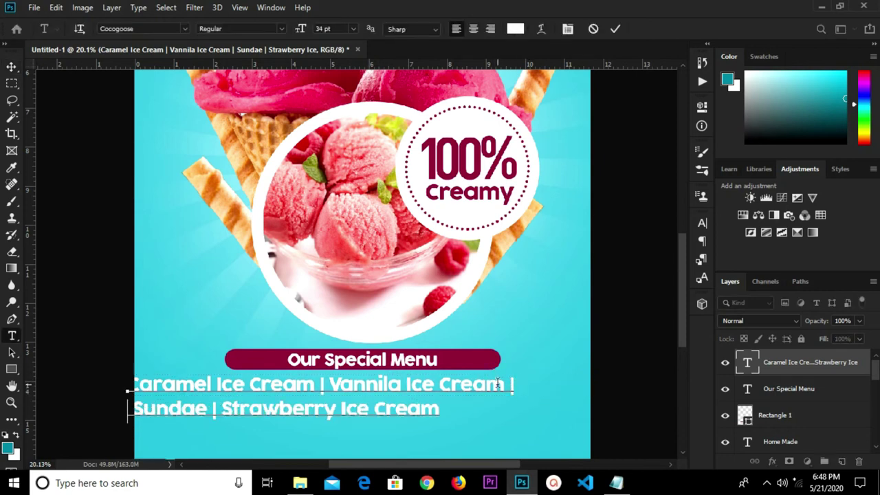
pyautogui.click(615, 30)
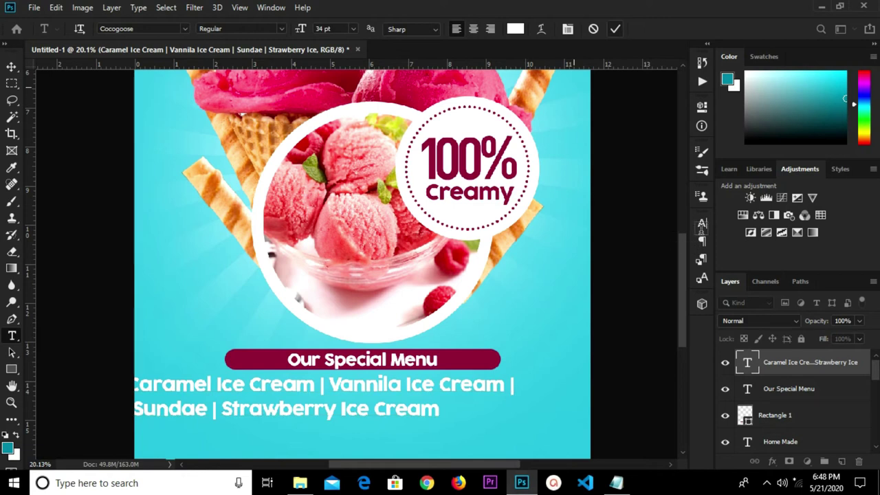
# Centre-align the menu paragraph and centre the text horizontally on the poster.
pyautogui.click(702, 223)
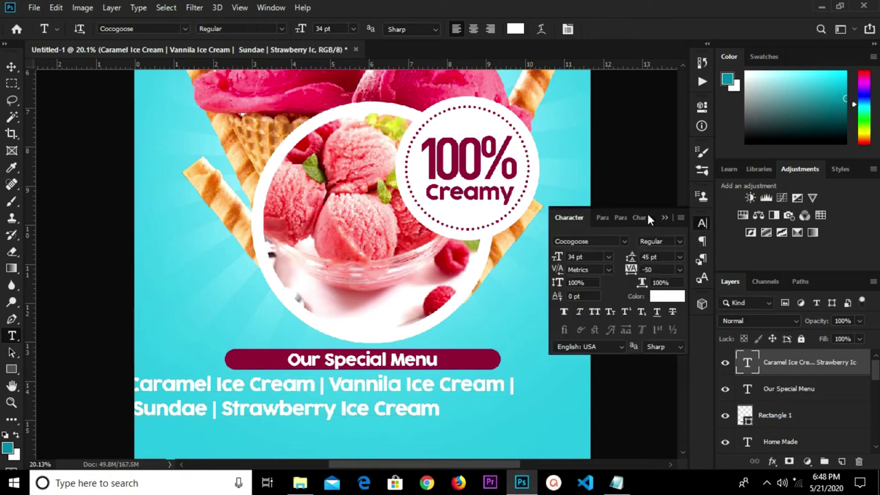
pyautogui.click(604, 218)
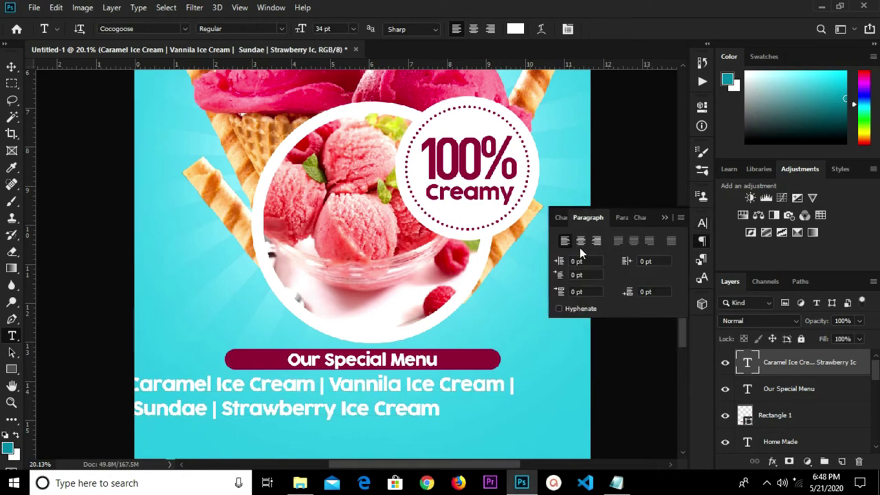
pyautogui.click(664, 219)
pyautogui.press('v')
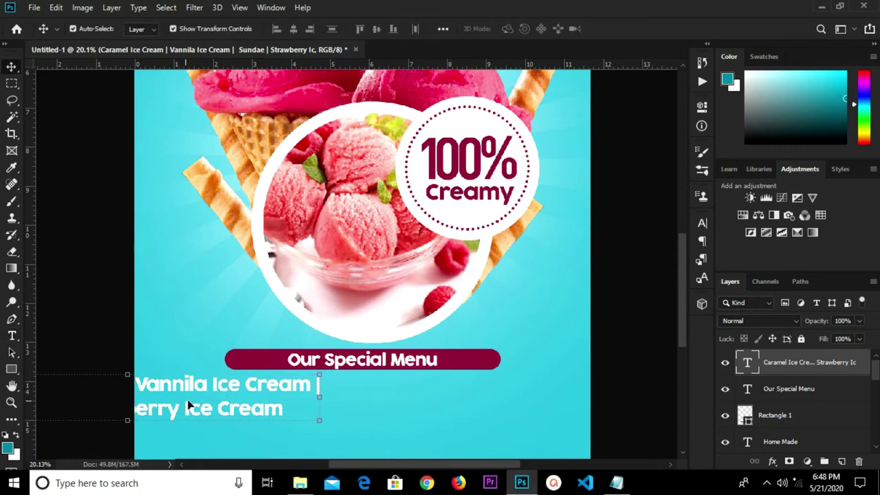
pyautogui.hotkey('ctrl', 'a')
pyautogui.click(293, 28)
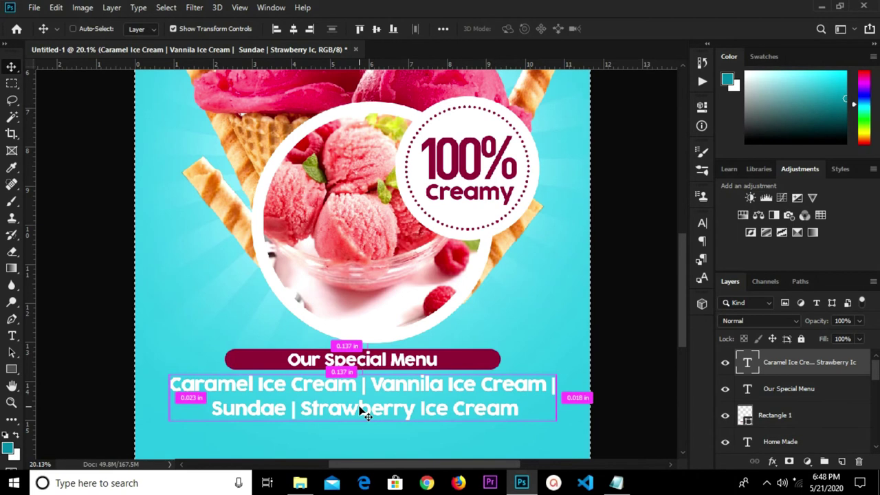
# Re-enter the menu text for editing, commit it unchanged, and deselect the layer.
pyautogui.scroll(-3, 436, 372)
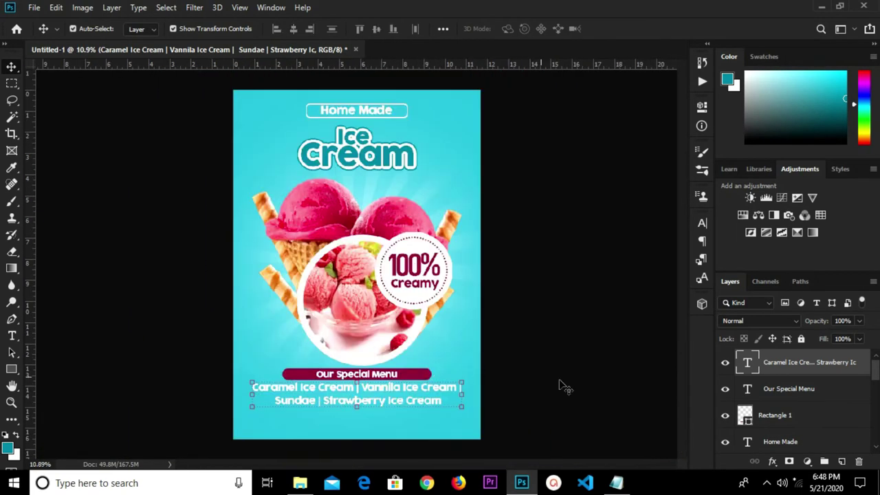
pyautogui.click(525, 386)
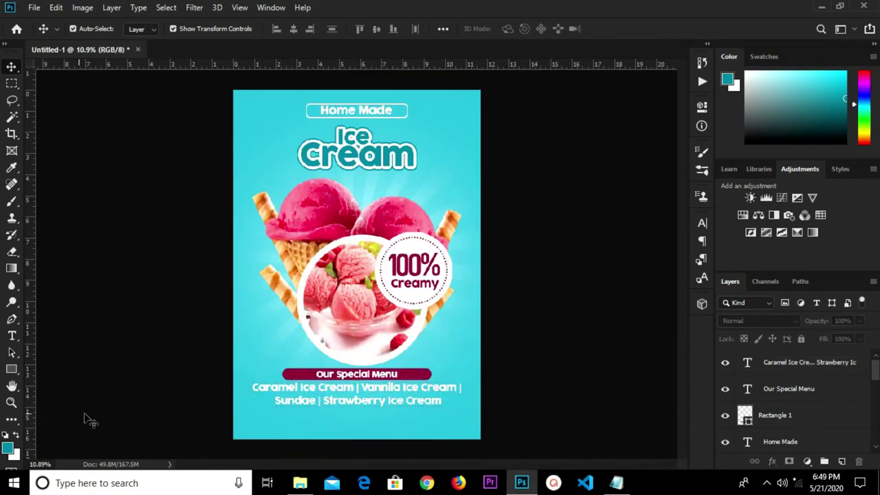
pyautogui.doubleClick(334, 411)
pyautogui.click(441, 400)
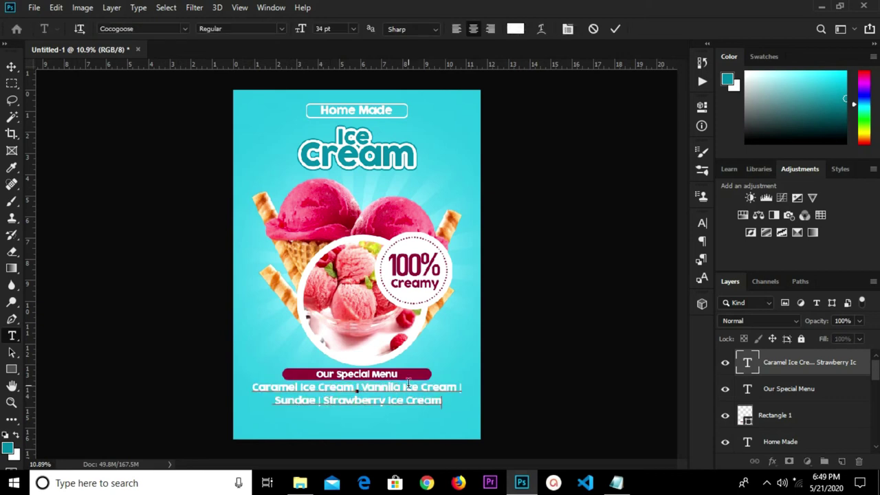
pyautogui.click(615, 29)
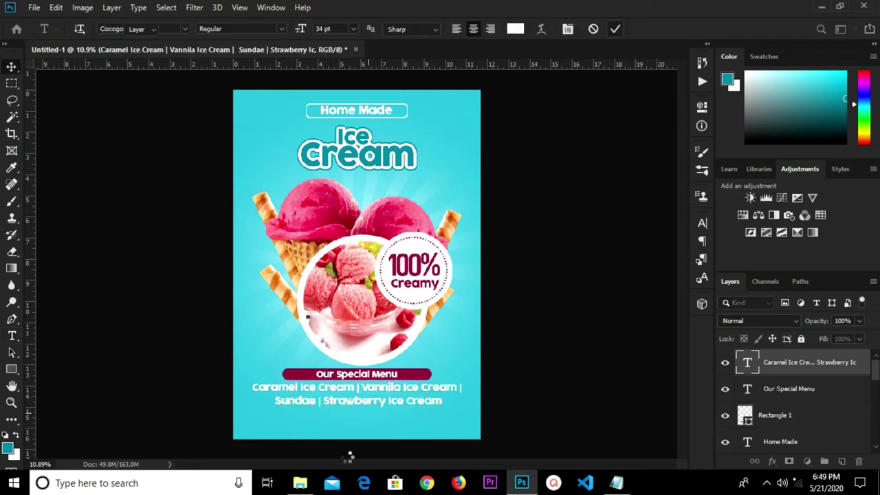
pyautogui.press('v')
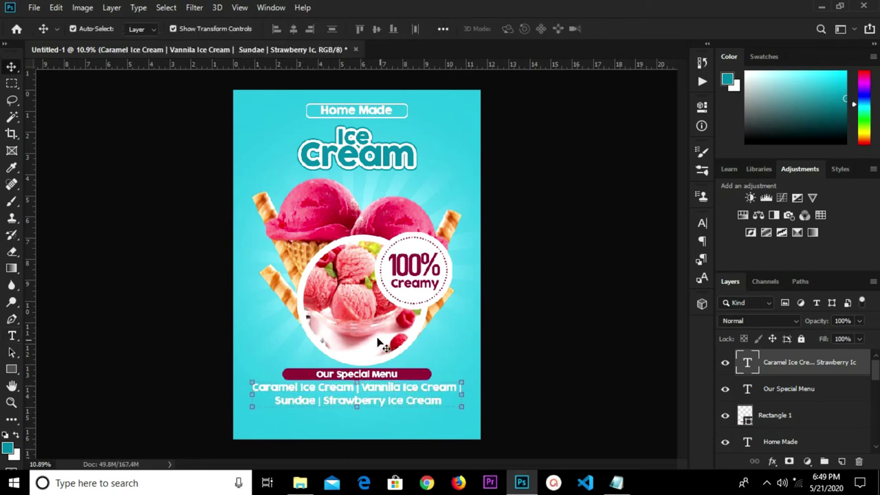
pyautogui.click(517, 369)
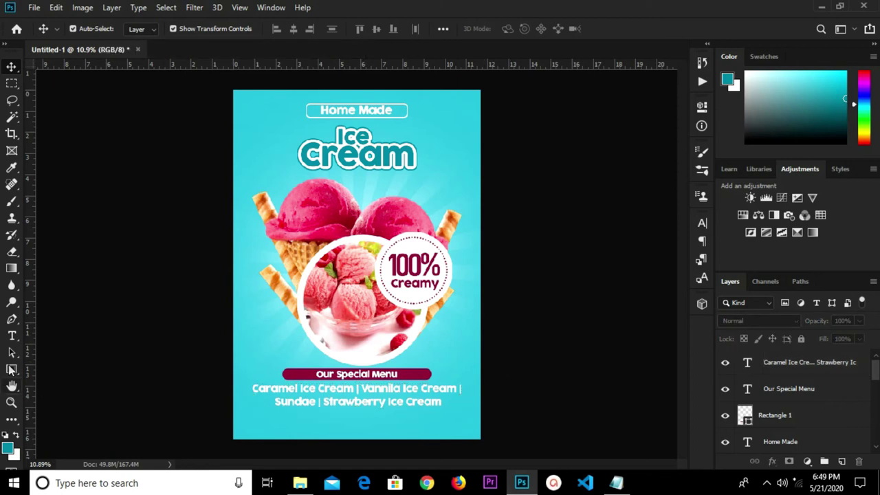
# Draw a maroon-filled rectangle bar across the bottom of the poster.
pyautogui.click(12, 369)
pyautogui.moveTo(258, 443); pyautogui.dragTo(453, 414)
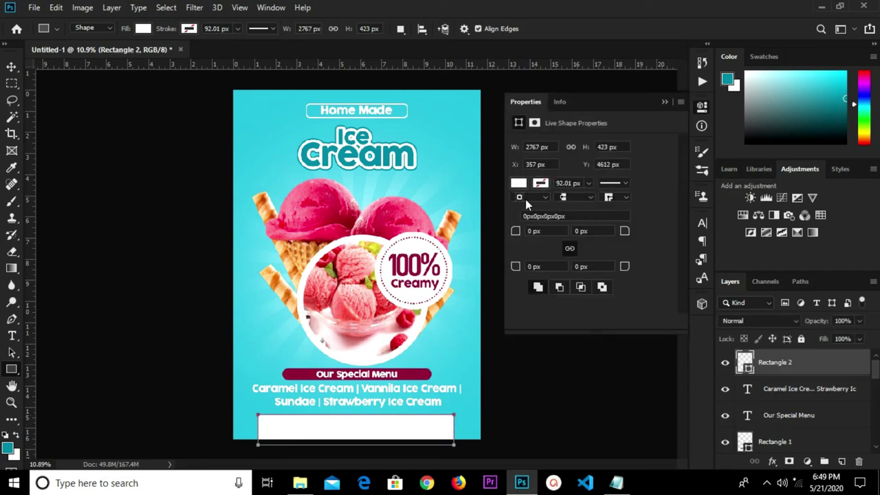
pyautogui.click(519, 183)
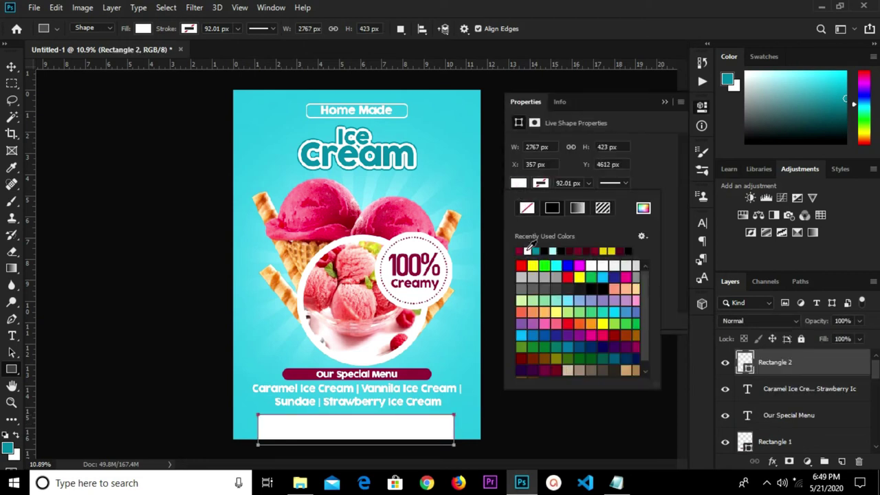
pyautogui.click(520, 250)
pyautogui.click(665, 166)
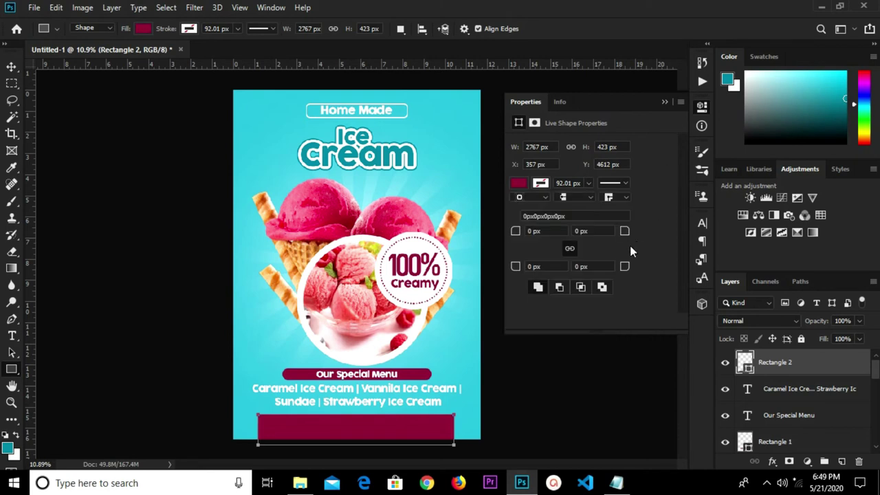
# Round the bar's corners to a 60 px radius.
pyautogui.click(600, 230)
pyautogui.write('90')
pyautogui.press('Return')
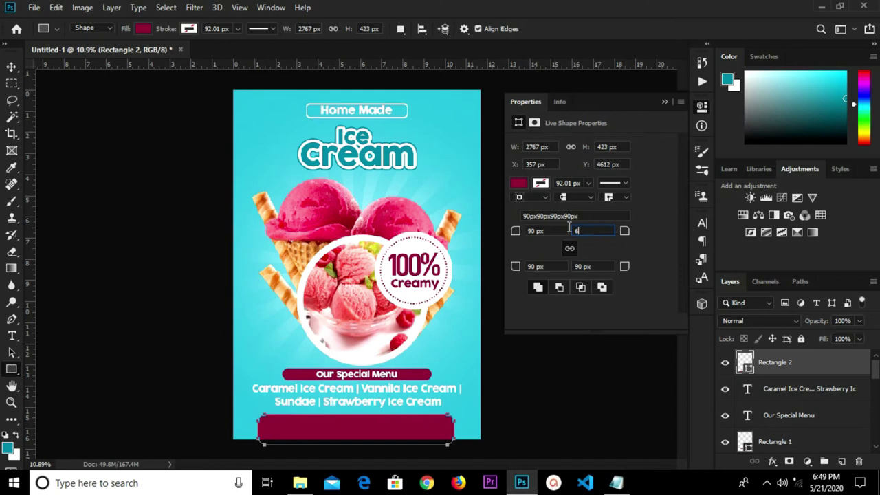
pyautogui.press('Return')
pyautogui.click(670, 97)
pyautogui.press('v')
pyautogui.click(521, 309)
# Copy the address line from the ice cream notes and return to the poster.
pyautogui.click(617, 482)
pyautogui.click(560, 250)
pyautogui.scroll(-1, 562, 239)
pyautogui.moveTo(643, 289); pyautogui.dragTo(457, 283)
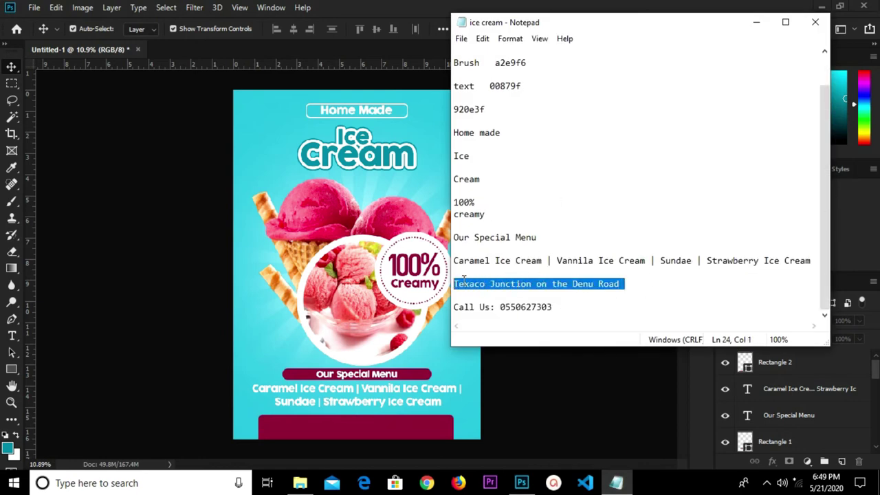
pyautogui.rightClick(462, 284)
pyautogui.click(527, 121)
pyautogui.click(277, 345)
pyautogui.scroll(3, 300, 436)
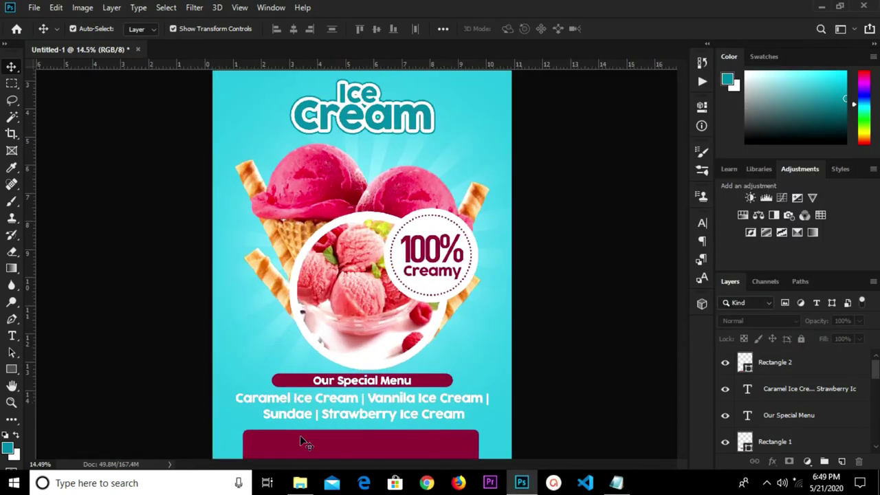
# Paste 'Texaco Junction on the Denu Road' as 30 pt text on the maroon bar.
pyautogui.press('t')
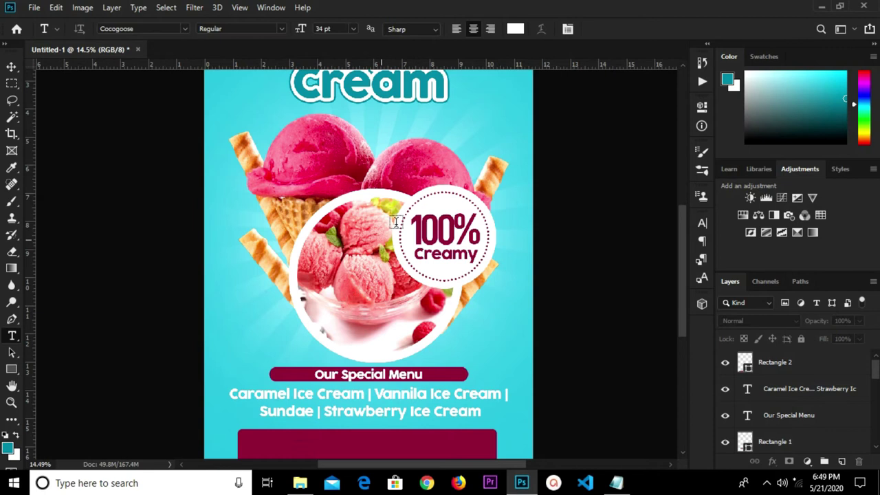
pyautogui.click(351, 29)
pyautogui.click(337, 157)
pyautogui.click(317, 439)
pyautogui.hotkey('ctrl', 'v')
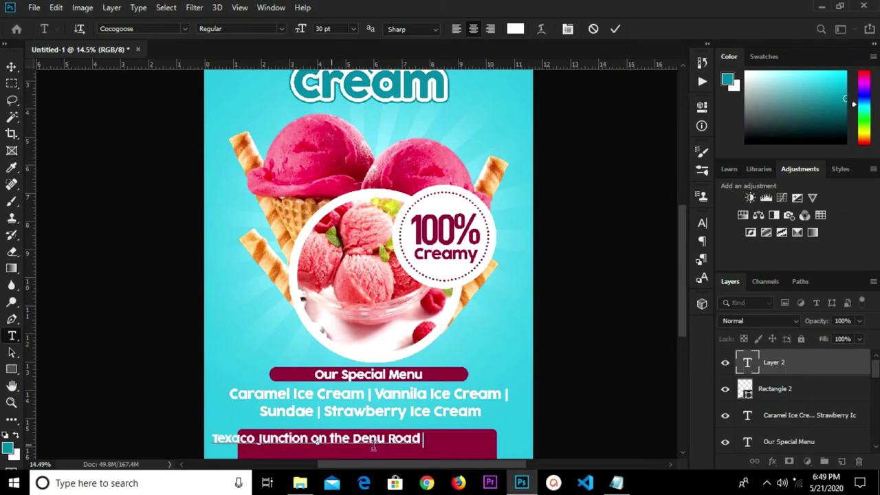
pyautogui.click(615, 29)
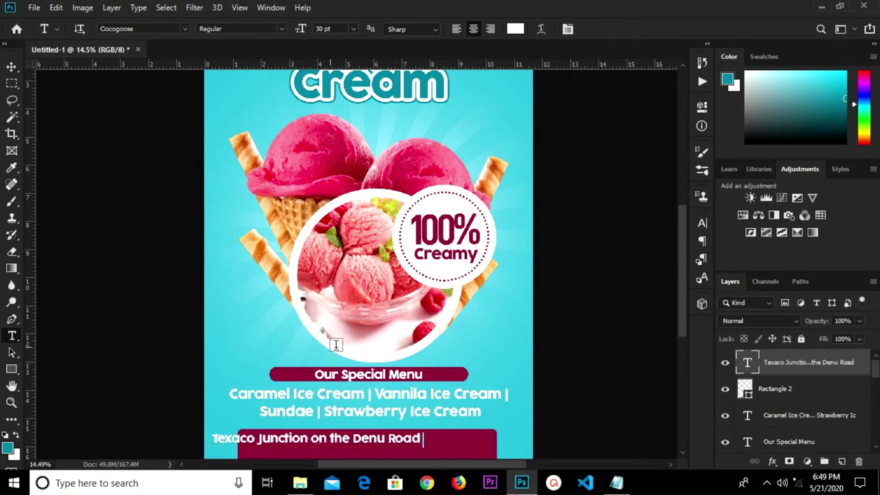
# Centre the maroon bar rectangle horizontally on the canvas.
pyautogui.press('v')
pyautogui.keyDown('ctrl'); pyautogui.click(463, 448); pyautogui.keyUp('ctrl')
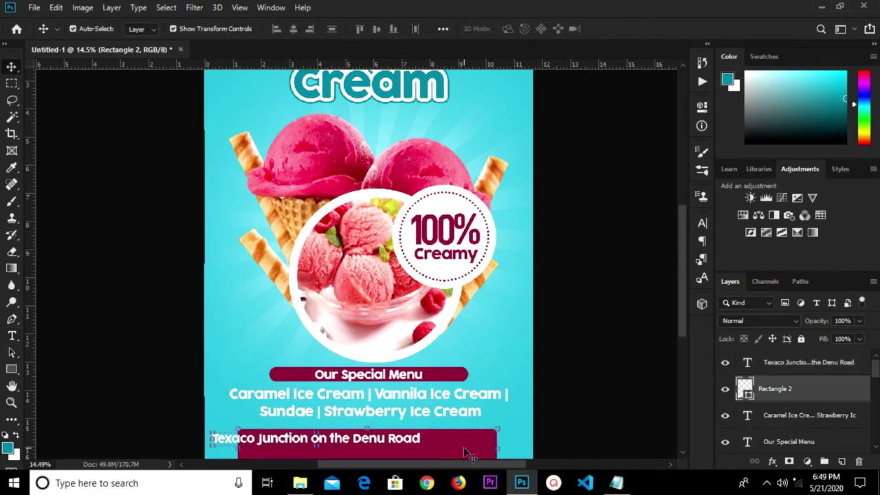
pyautogui.hotkey('ctrl', 'a')
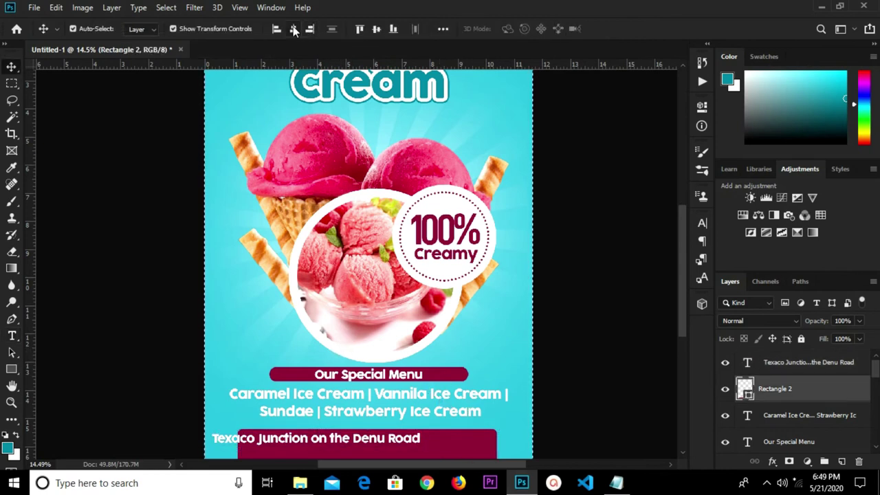
pyautogui.click(294, 29)
pyautogui.hotkey('ctrl', 'd')
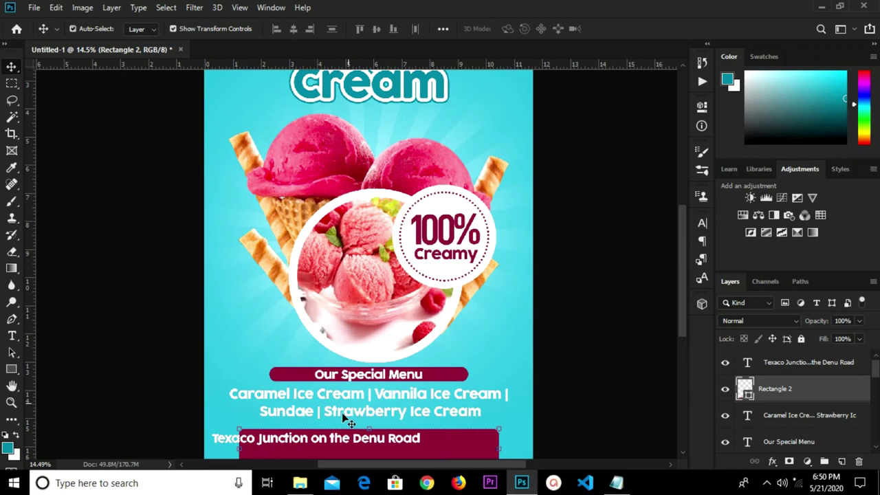
# Centre the address text horizontally on the canvas and fit the poster in view.
pyautogui.click(335, 445)
pyautogui.hotkey('ctrl', 'a')
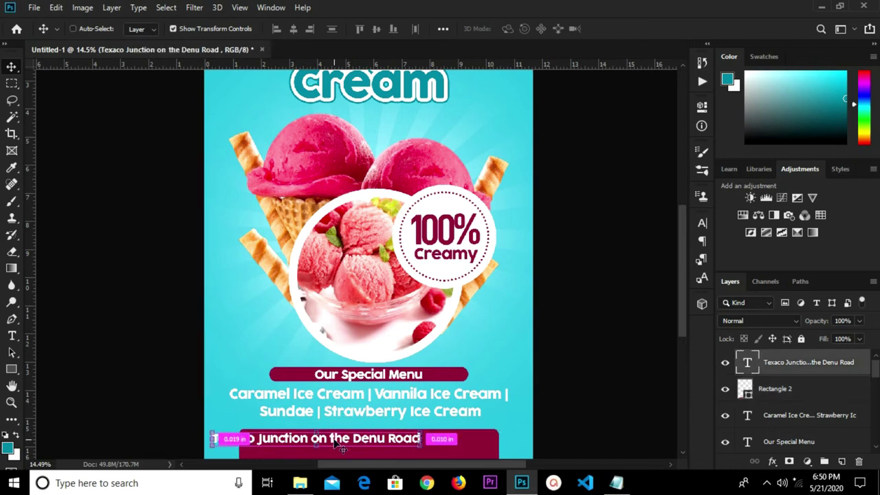
pyautogui.click(294, 29)
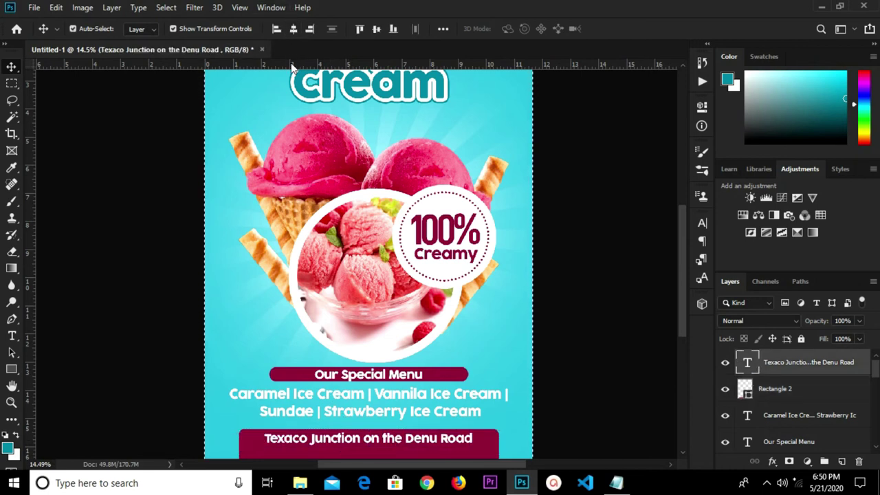
pyautogui.hotkey('ctrl', 'd')
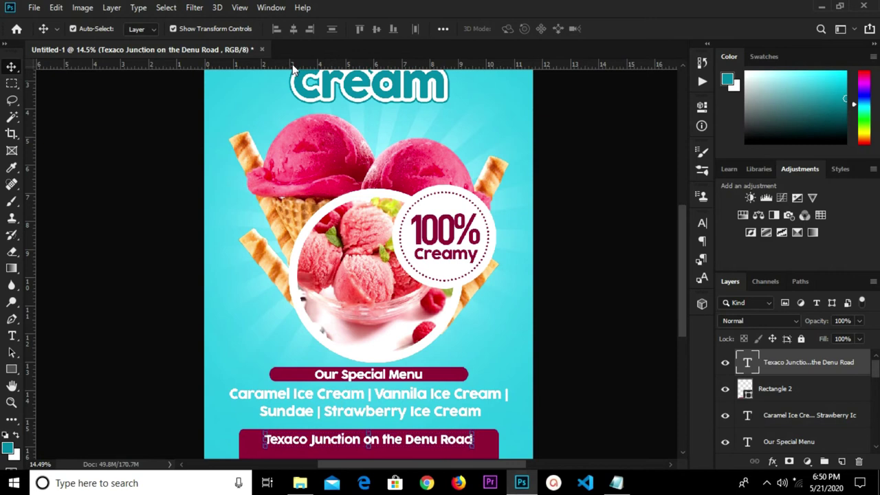
pyautogui.hotkey('ctrl', '0')
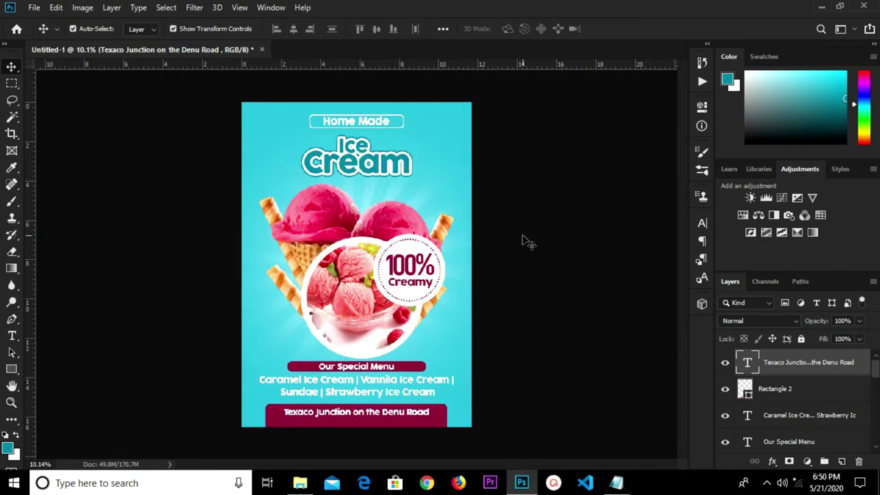
pyautogui.click(522, 240)
pyautogui.click(616, 482)
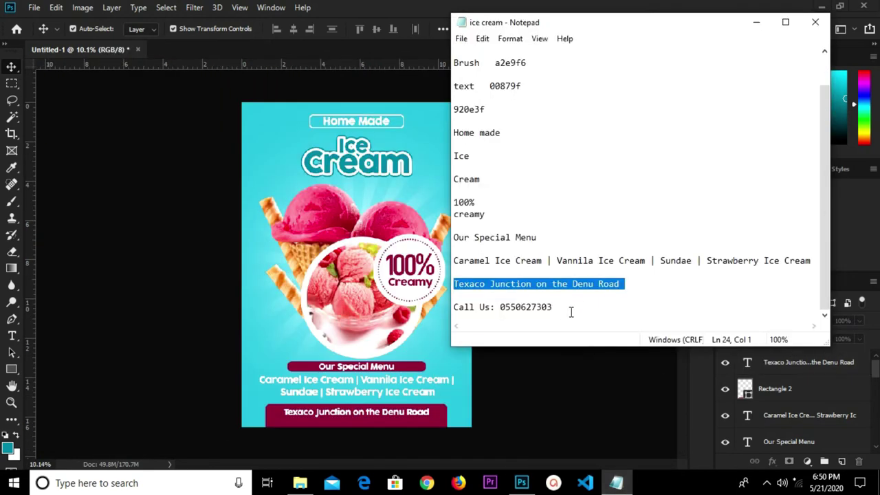
# Copy the 'Call Us' contact line from the notes and return to the poster.
pyautogui.moveTo(572, 312); pyautogui.dragTo(454, 307)
pyautogui.rightClick(489, 309)
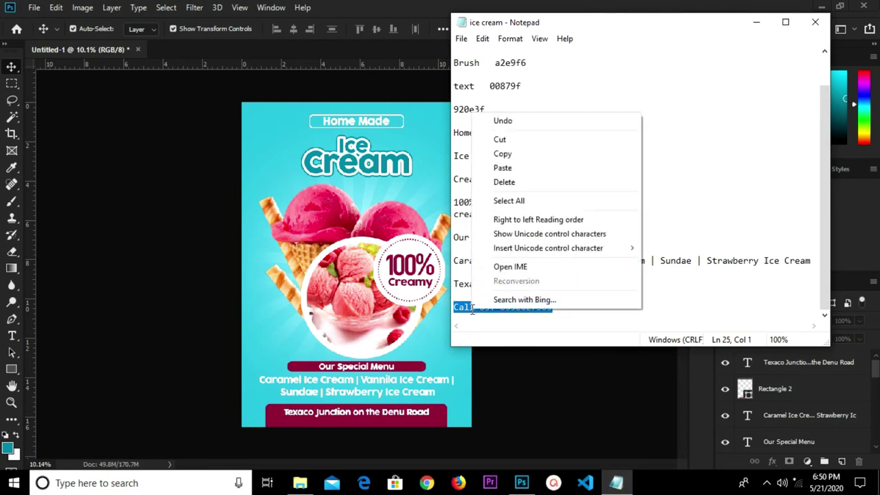
pyautogui.click(503, 154)
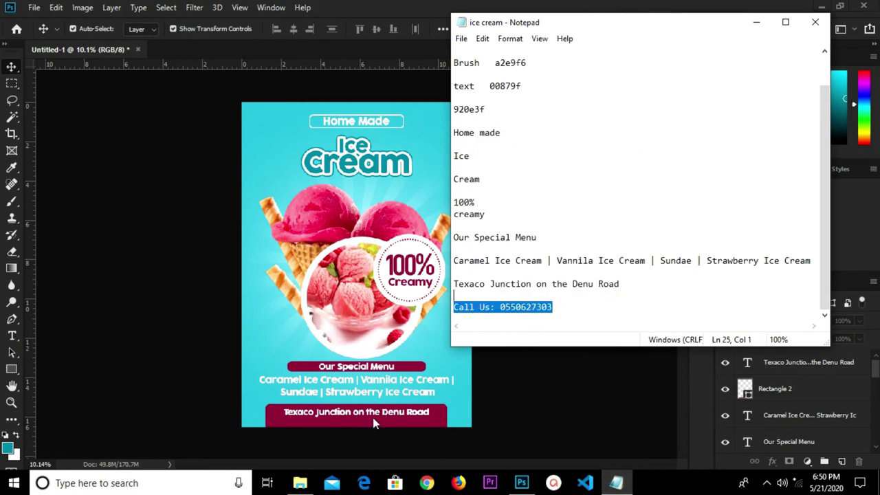
pyautogui.click(363, 433)
pyautogui.scroll(2, 331, 437)
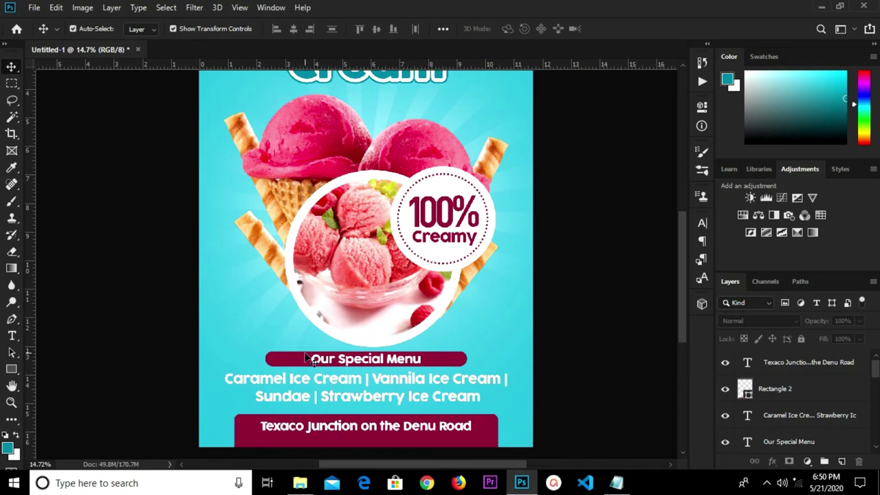
pyautogui.press('t')
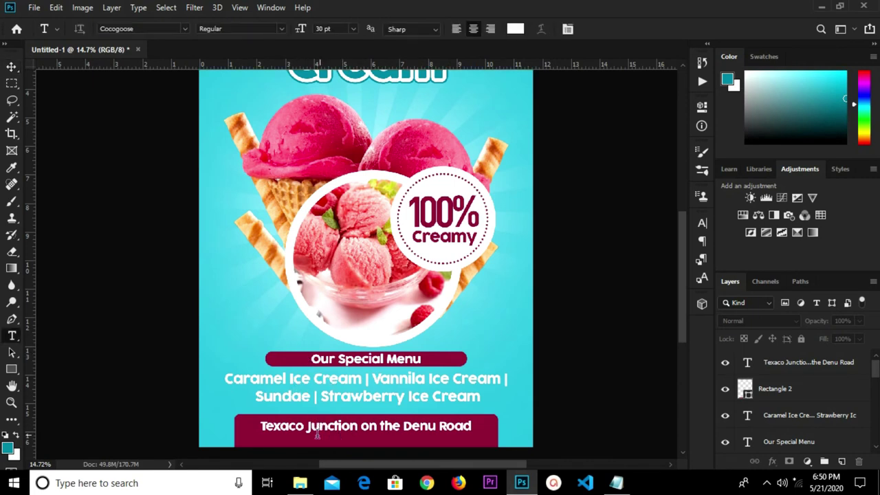
# Add the pasted Call Us contact line as a new text layer near the poster bottom.
pyautogui.click(277, 438)
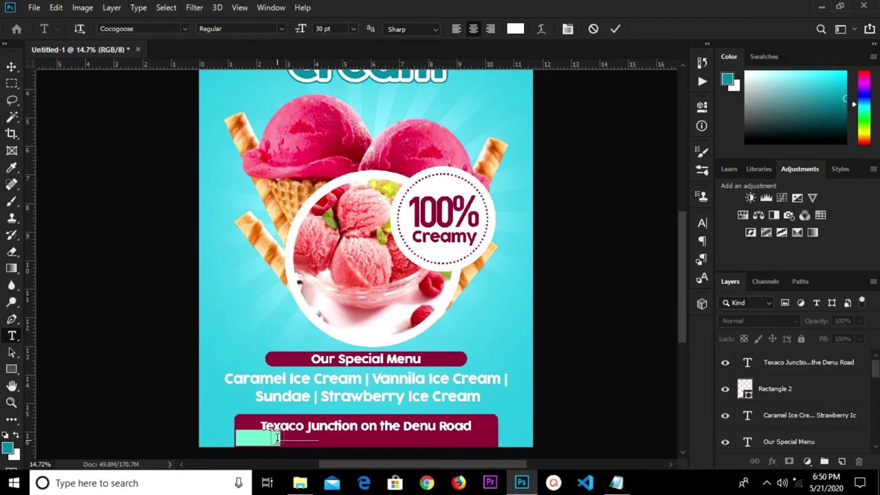
pyautogui.press('BackSpace')
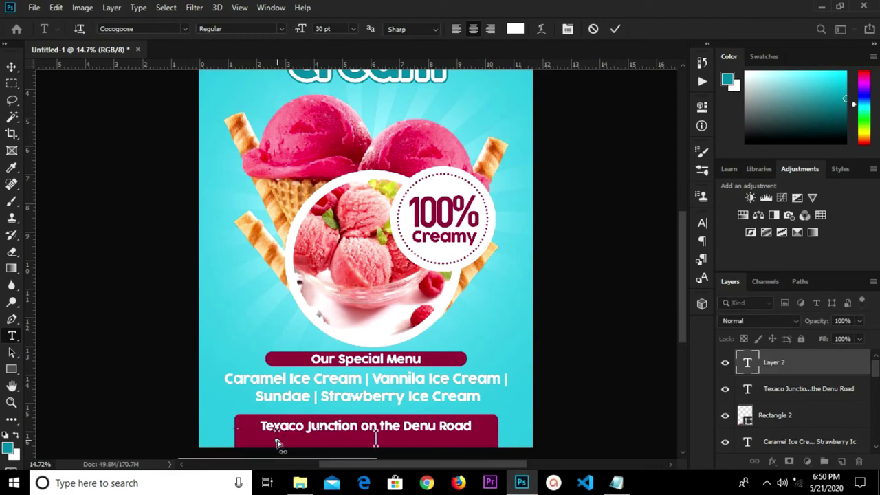
pyautogui.click(614, 28)
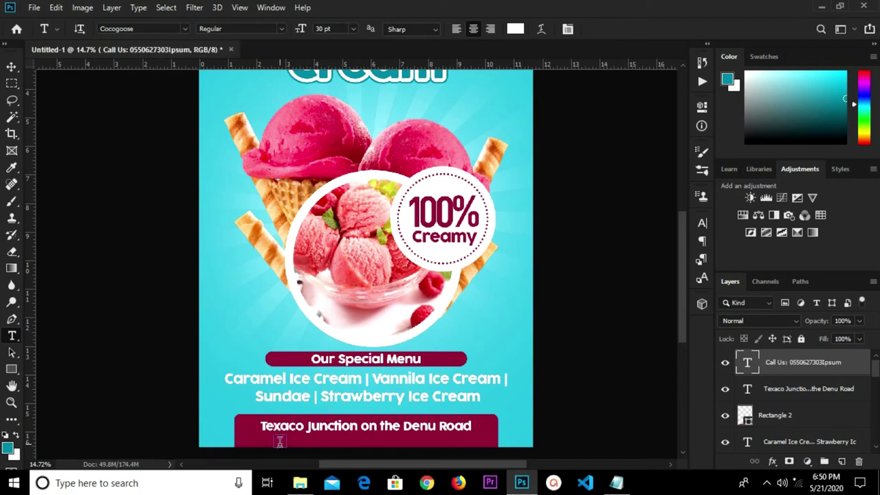
# Transform-move the Call Us text into the maroon bar beneath the address.
pyautogui.press('v')
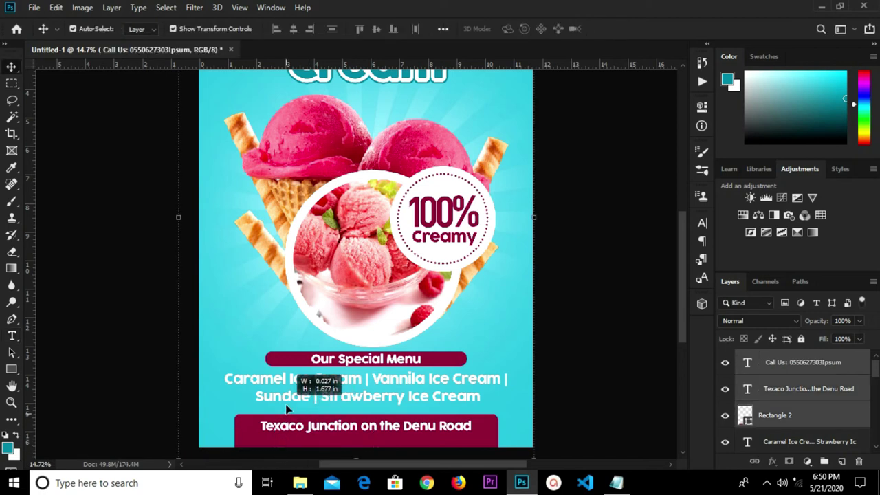
pyautogui.hotkey('ctrl', '0')
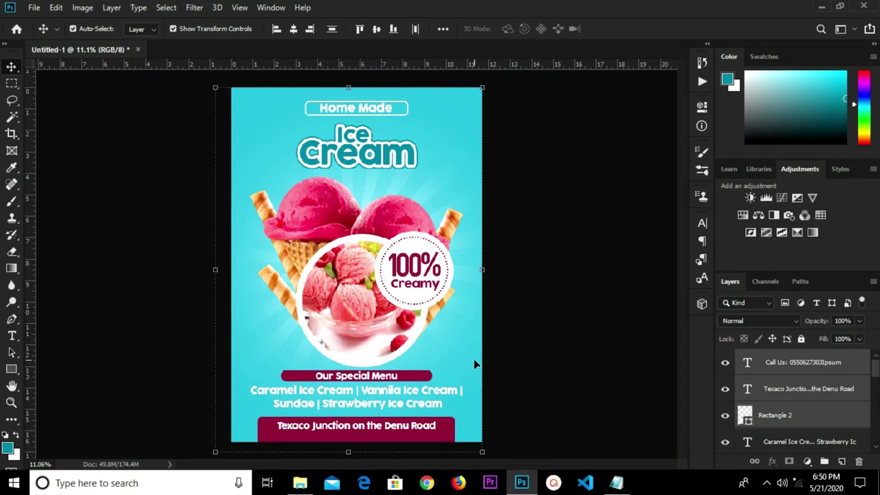
pyautogui.click(509, 355)
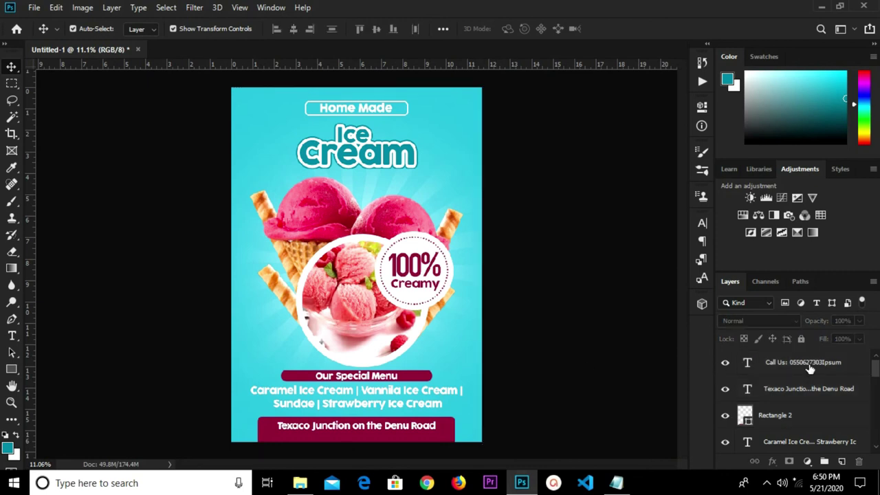
pyautogui.click(808, 364)
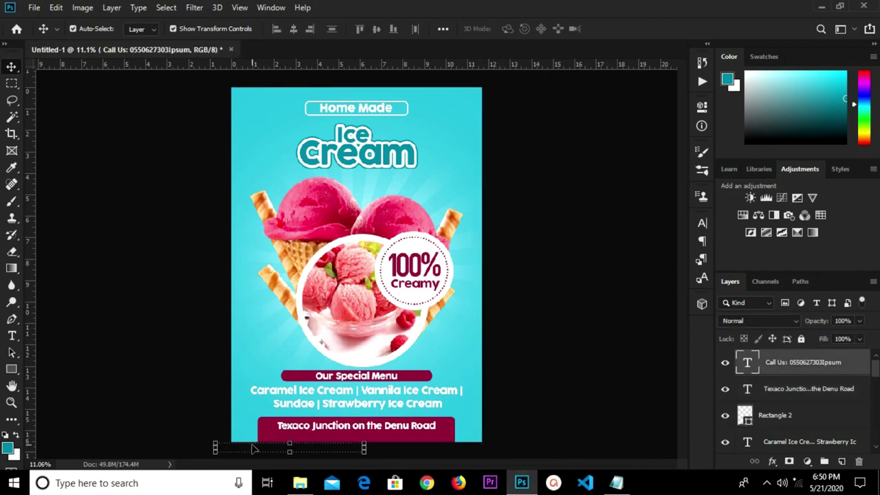
pyautogui.hotkey('ctrl', 't')
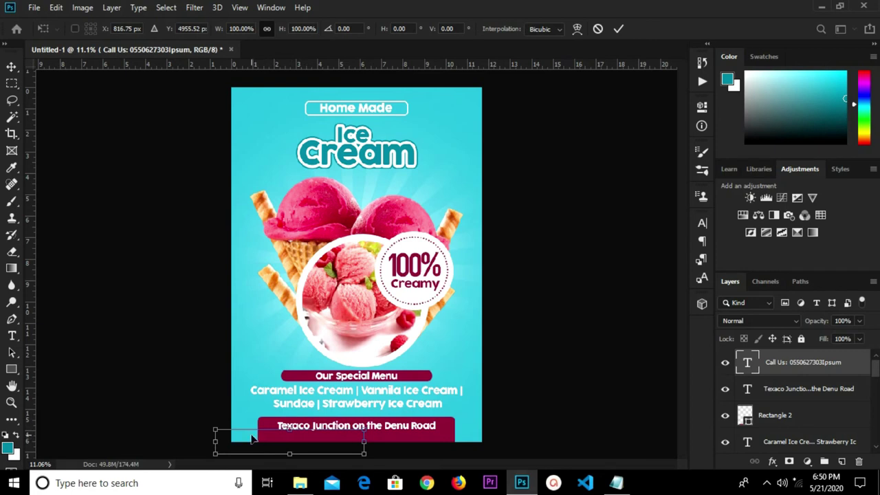
pyautogui.moveTo(252, 439); pyautogui.dragTo(311, 427)
pyautogui.scroll(5, 340, 438)
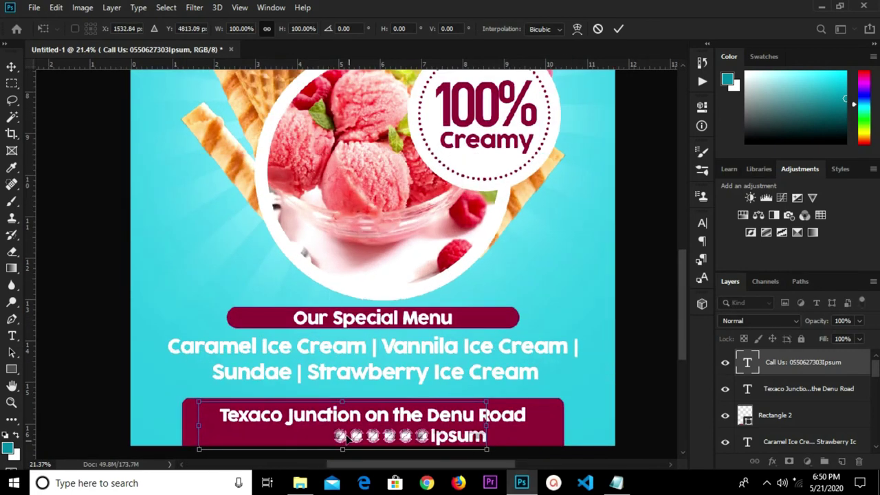
pyautogui.click(623, 26)
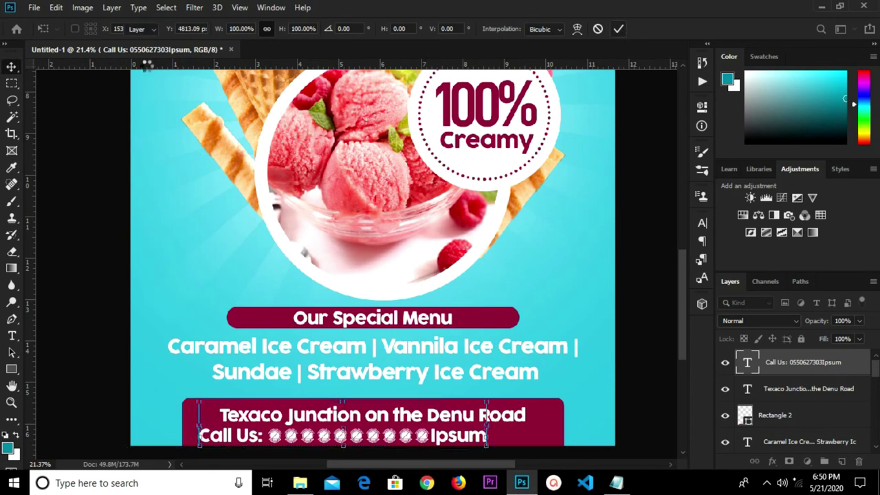
# Set the Call Us text to Avalon Regular with faux bold.
pyautogui.click(700, 225)
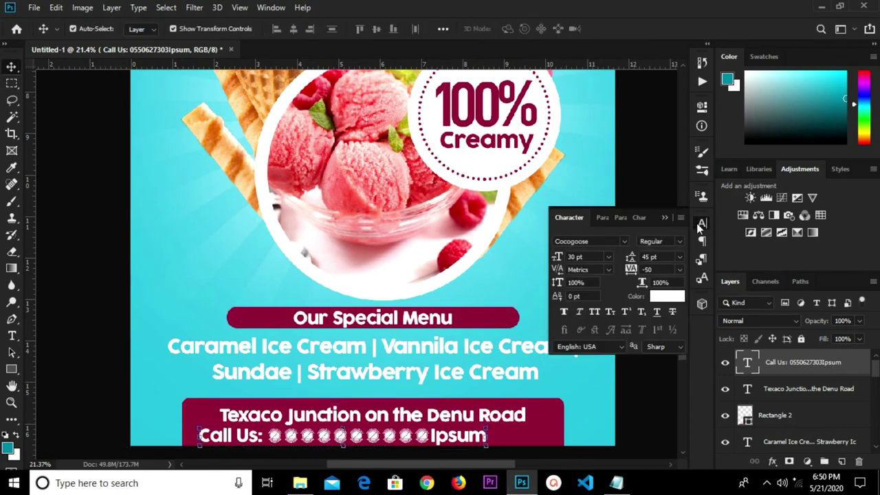
pyautogui.click(595, 241)
pyautogui.write('ava')
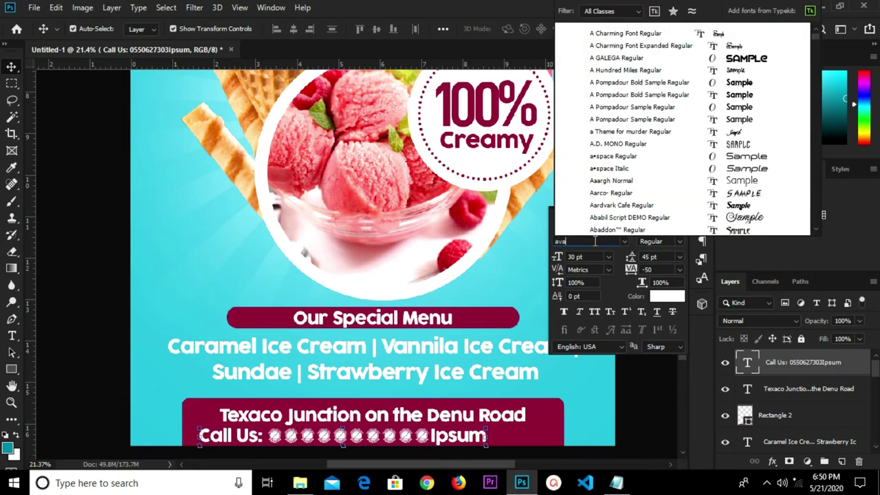
pyautogui.write('lon')
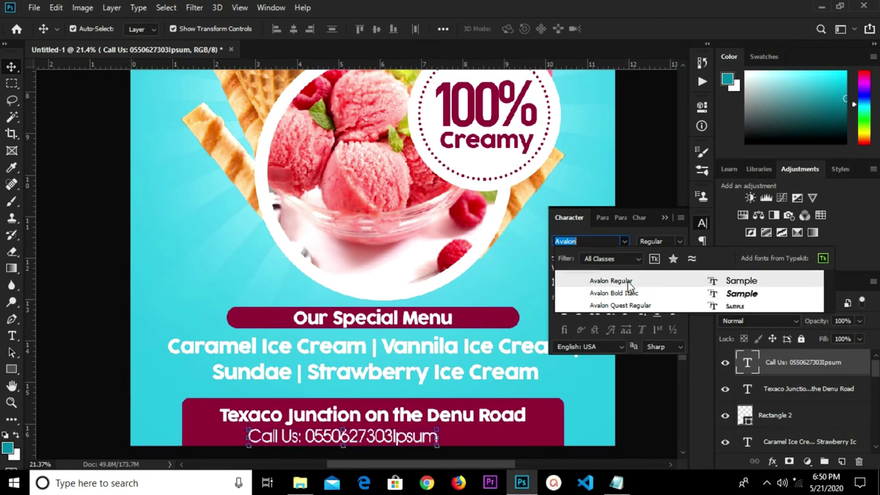
pyautogui.click(627, 282)
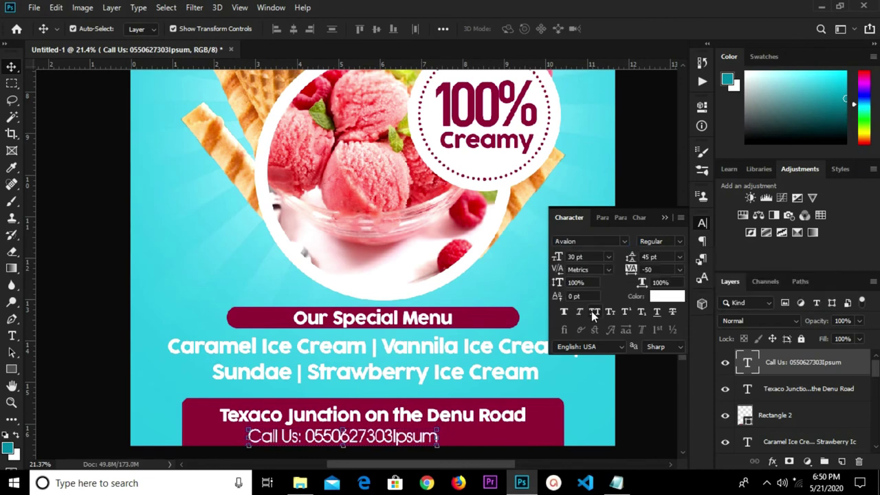
pyautogui.click(563, 311)
pyautogui.click(562, 312)
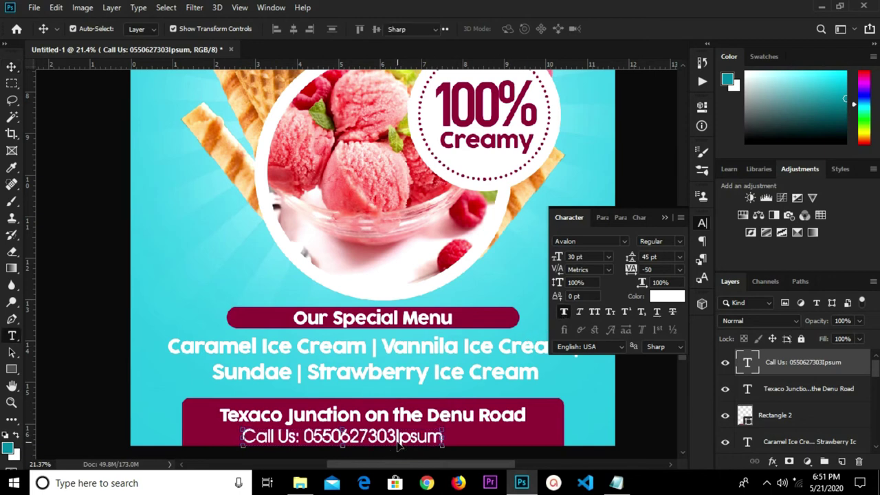
# Delete the stray word 'Ipsum' from the contact line.
pyautogui.press('t')
pyautogui.moveTo(398, 437); pyautogui.dragTo(451, 437)
pyautogui.click(450, 437)
pyautogui.press('BackSpace')
pyautogui.press('BackSpace')
pyautogui.press('BackSpace')
pyautogui.press('BackSpace')
pyautogui.press('BackSpace')
pyautogui.click(616, 29)
# Set the contact line's font size to 30 pt and close the Character panel.
pyautogui.click(611, 256)
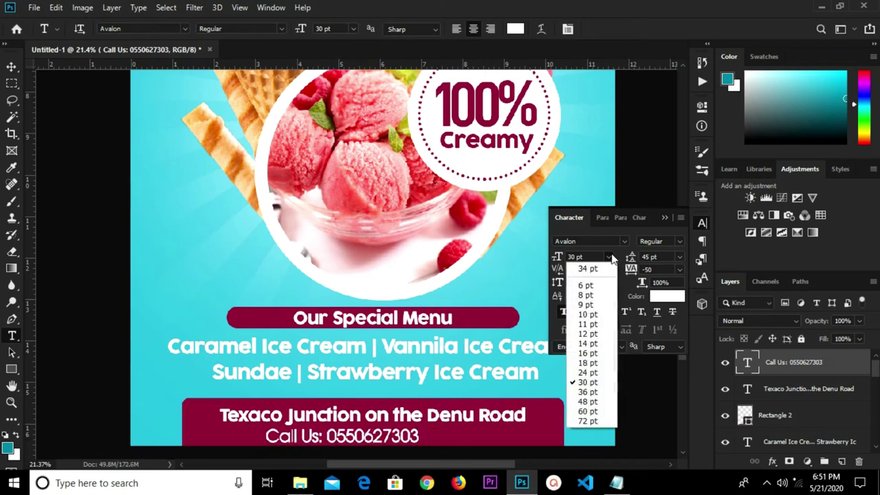
pyautogui.click(583, 372)
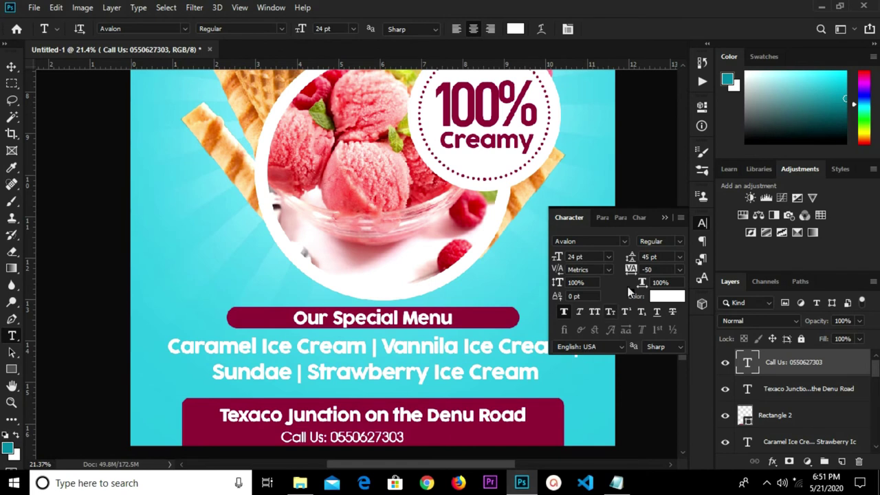
pyautogui.click(584, 256)
pyautogui.write('30')
pyautogui.press('Return')
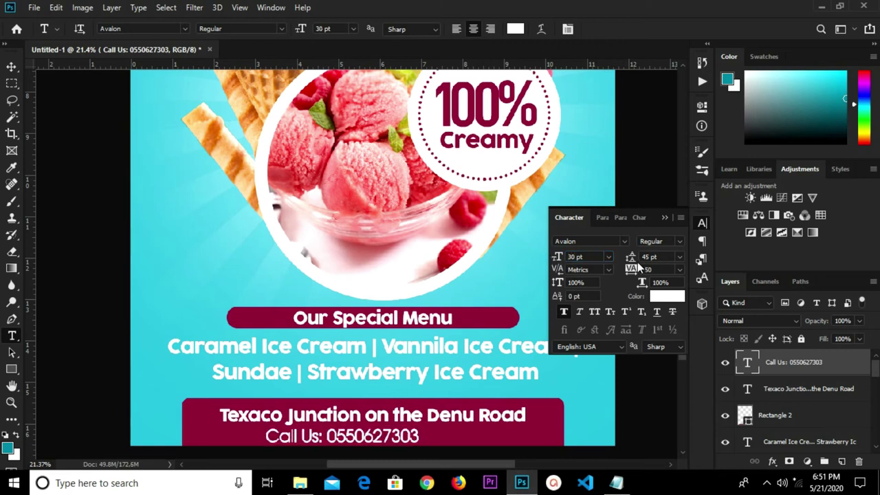
pyautogui.click(665, 218)
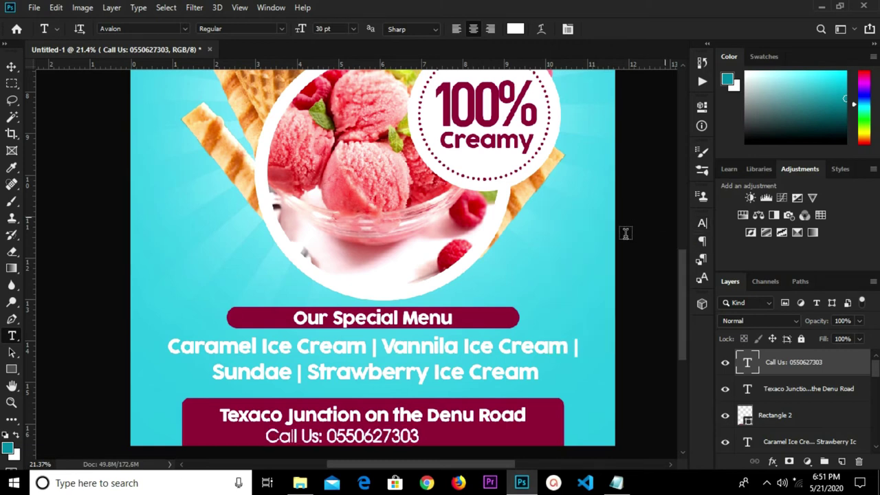
pyautogui.click(600, 258)
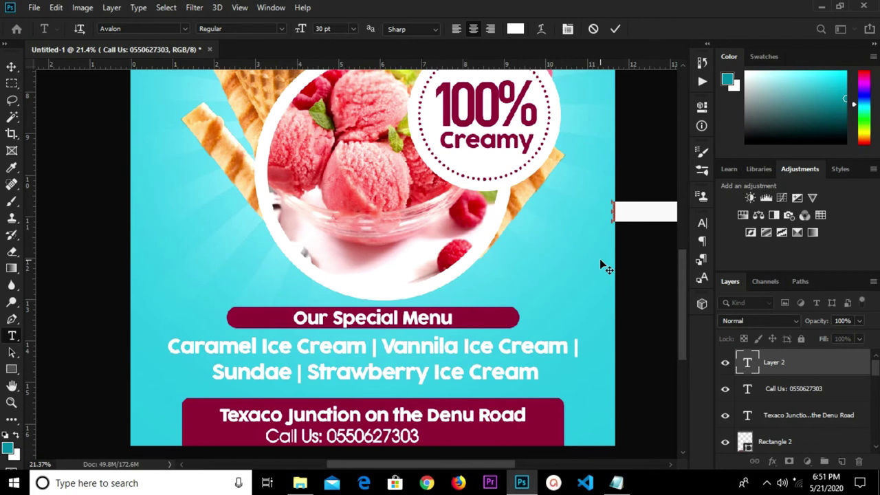
pyautogui.click(614, 30)
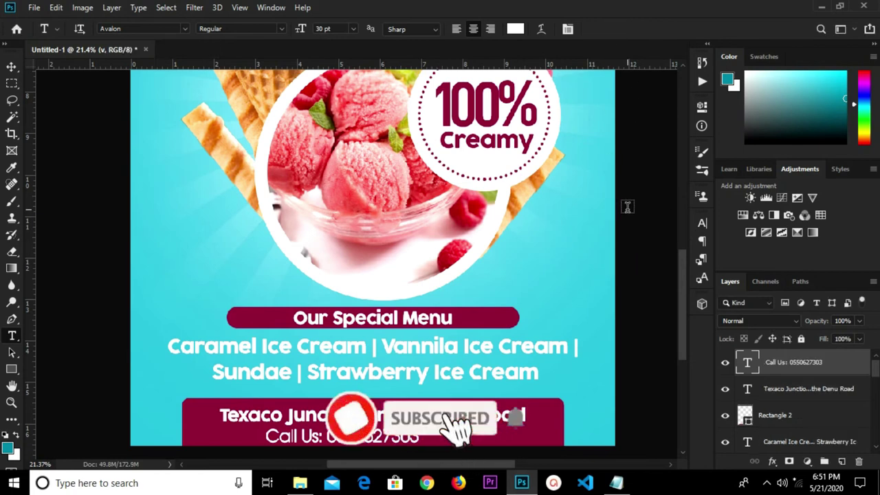
# Centre the Call Us line horizontally on the poster.
pyautogui.click(11, 67)
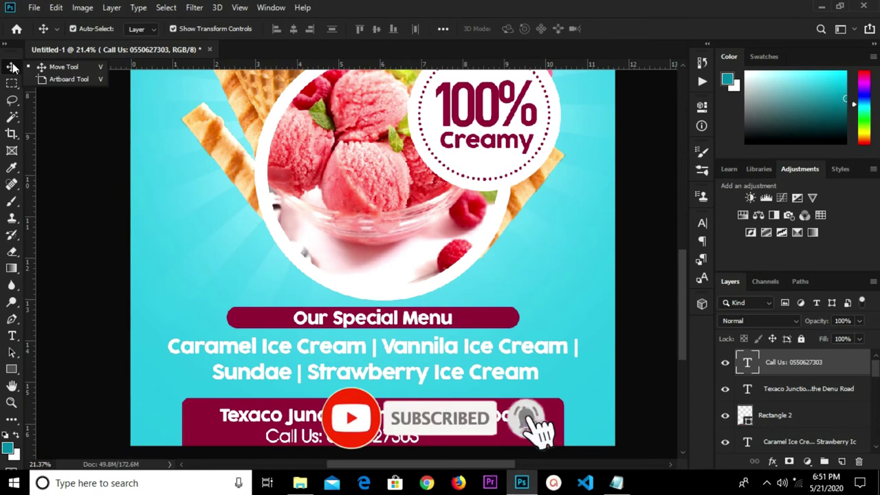
pyautogui.click(240, 360)
pyautogui.hotkey('ctrl', 'a')
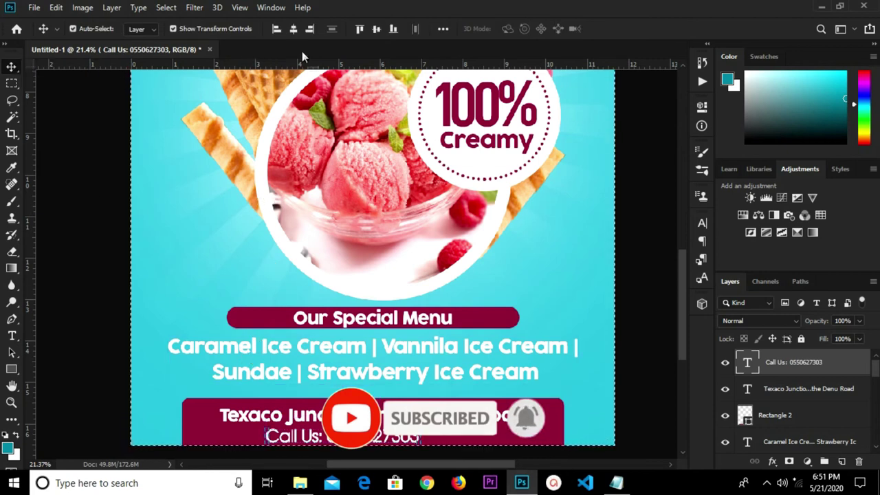
pyautogui.click(293, 29)
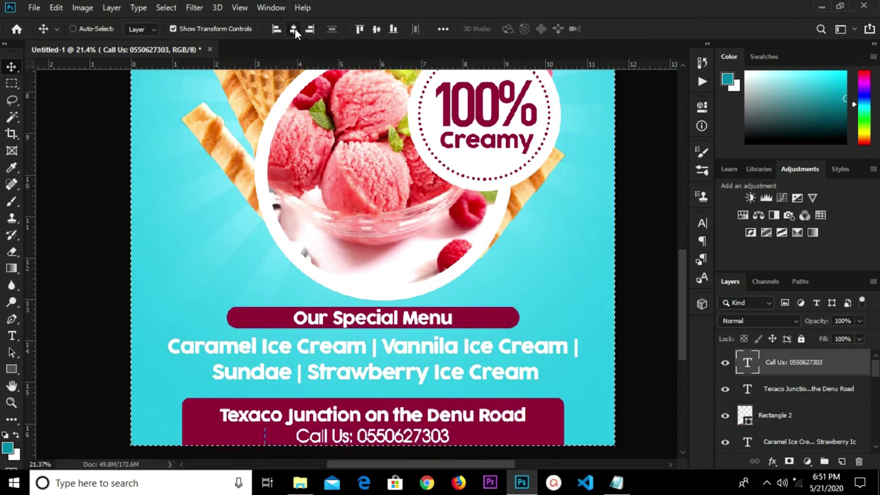
pyautogui.scroll(2, 417, 423)
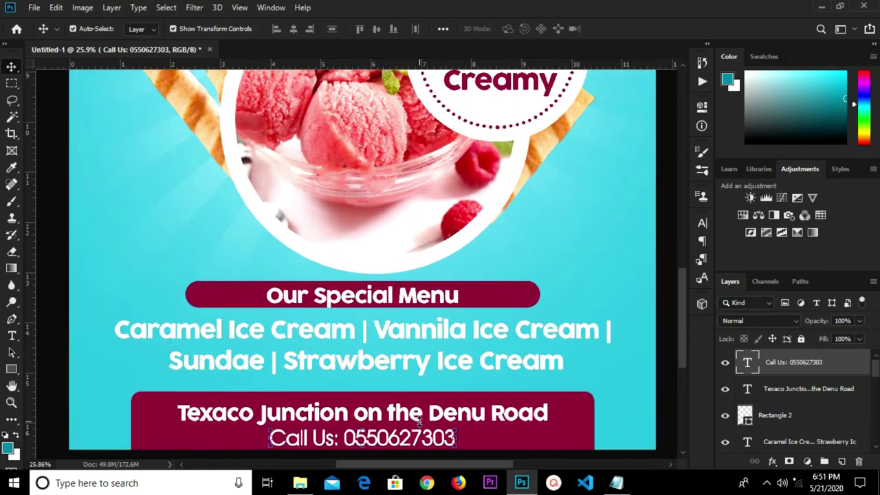
# Nudge the Texaco address text, maroon bar and Call Us line slightly upward.
pyautogui.click(420, 419)
pyautogui.moveTo(420, 419); pyautogui.dragTo(421, 416)
pyautogui.click(172, 420)
pyautogui.press('Up')
pyautogui.press('Up')
pyautogui.press('Up')
pyautogui.click(446, 417)
pyautogui.press('Up')
pyautogui.press('Up')
pyautogui.press('Up')
pyautogui.moveTo(446, 450); pyautogui.dragTo(437, 443)
pyautogui.scroll(-5, 452, 402)
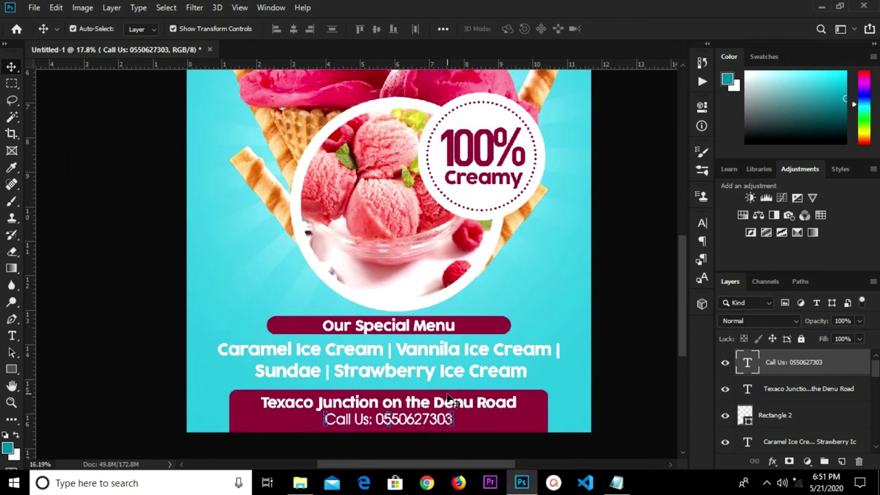
pyautogui.click(481, 333)
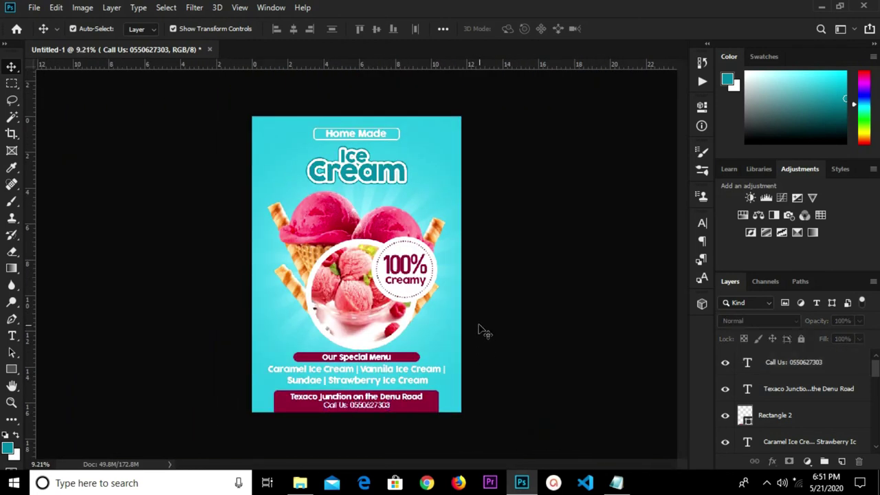
pyautogui.scroll(1, 479, 330)
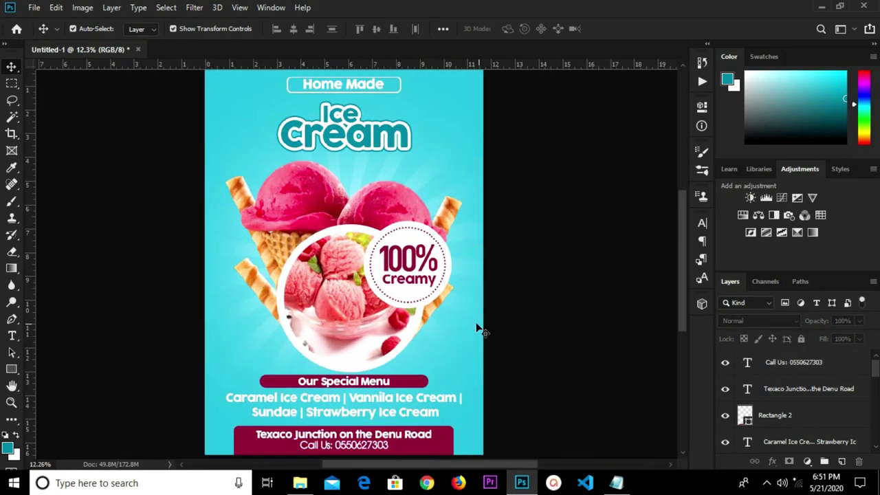
pyautogui.scroll(-2, 478, 327)
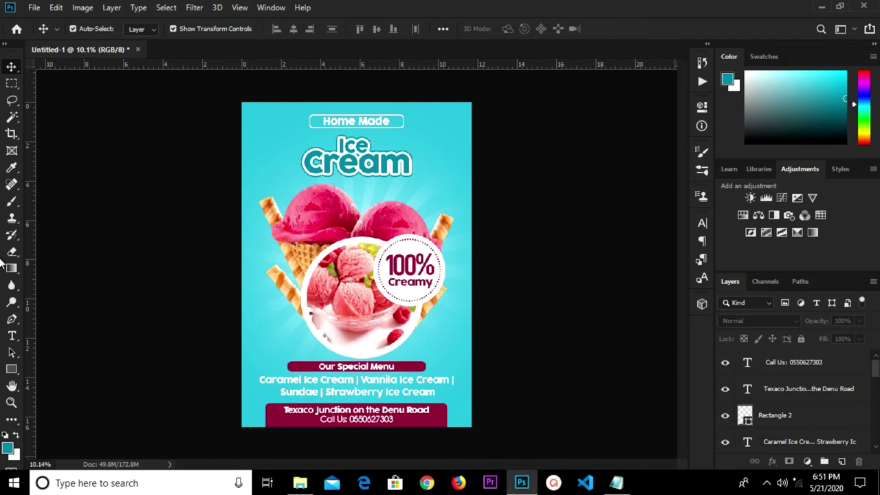
# Draw a small rectangle at the poster's top-left and fill it with the recent maroon swatch.
pyautogui.click(12, 370)
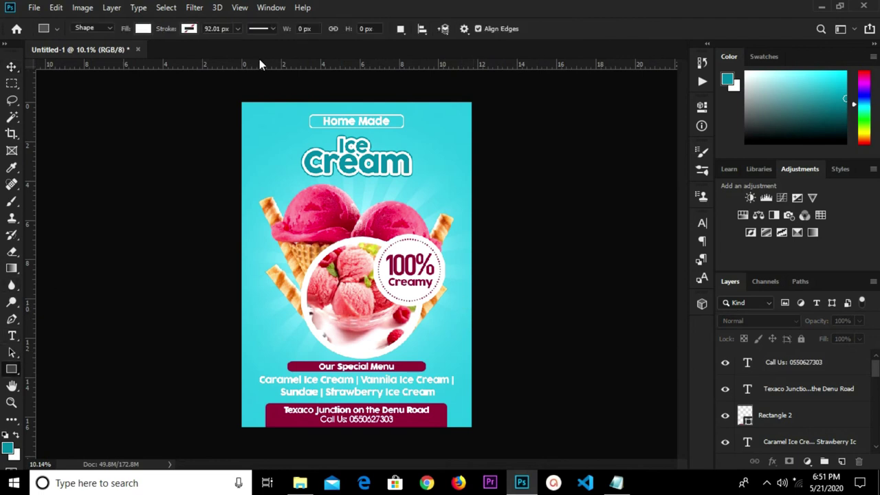
pyautogui.scroll(3, 255, 69)
pyautogui.moveTo(236, 79); pyautogui.dragTo(276, 142)
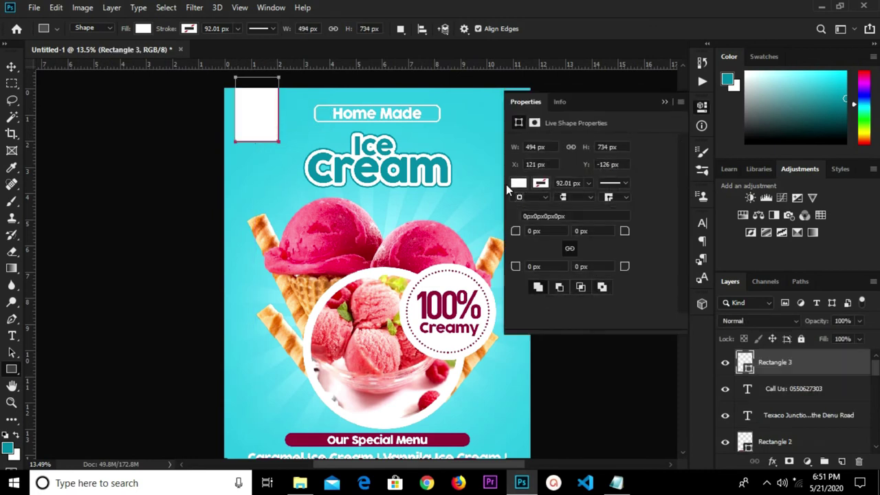
pyautogui.click(518, 184)
pyautogui.click(520, 251)
pyautogui.click(664, 101)
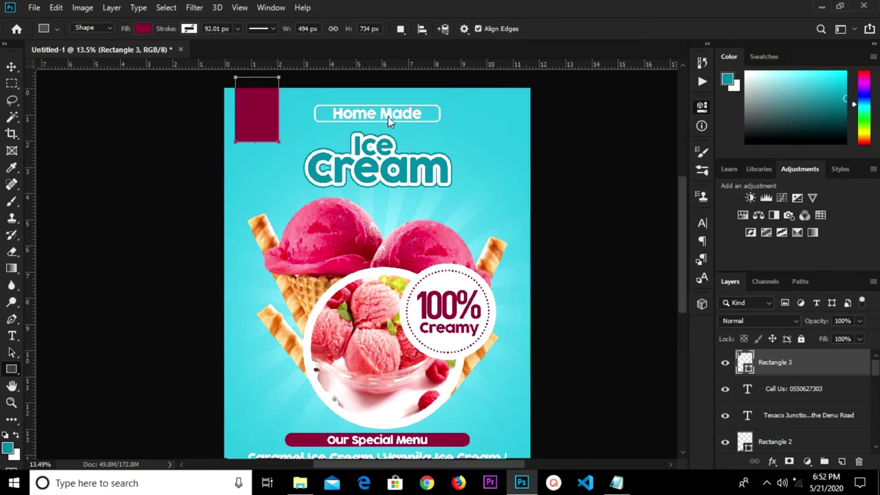
# Add vertical guides at the rectangle's centre and edges, plus horizontal guides at its bottom and partway down.
pyautogui.moveTo(29, 151); pyautogui.dragTo(253, 173)
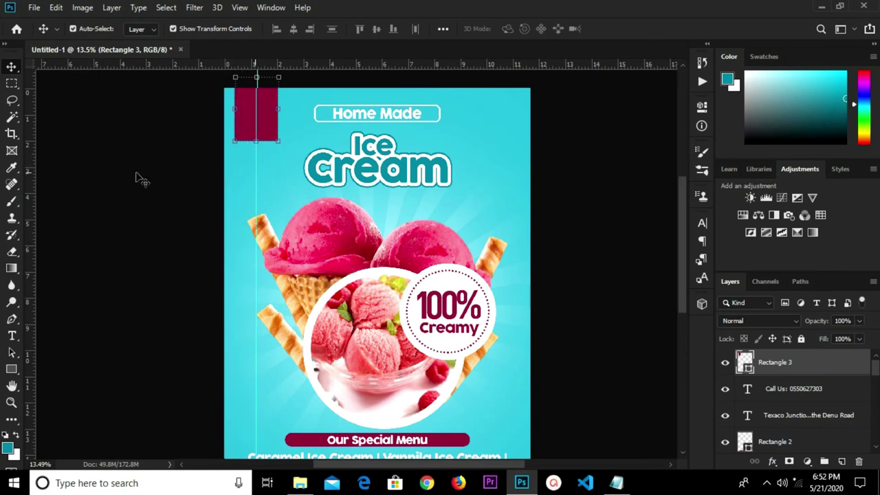
pyautogui.moveTo(31, 190); pyautogui.dragTo(278, 203)
pyautogui.moveTo(28, 218); pyautogui.dragTo(236, 218)
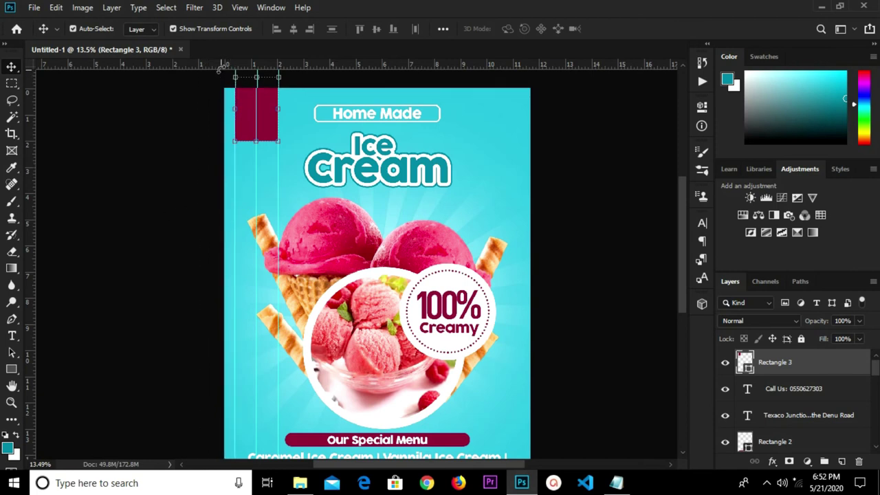
pyautogui.moveTo(223, 65); pyautogui.dragTo(236, 127)
pyautogui.moveTo(214, 59)
pyautogui.mouseDown()
pyautogui.moveTo(227, 106)
pyautogui.moveTo(221, 42)
pyautogui.moveTo(225, 49)
pyautogui.mouseUp()
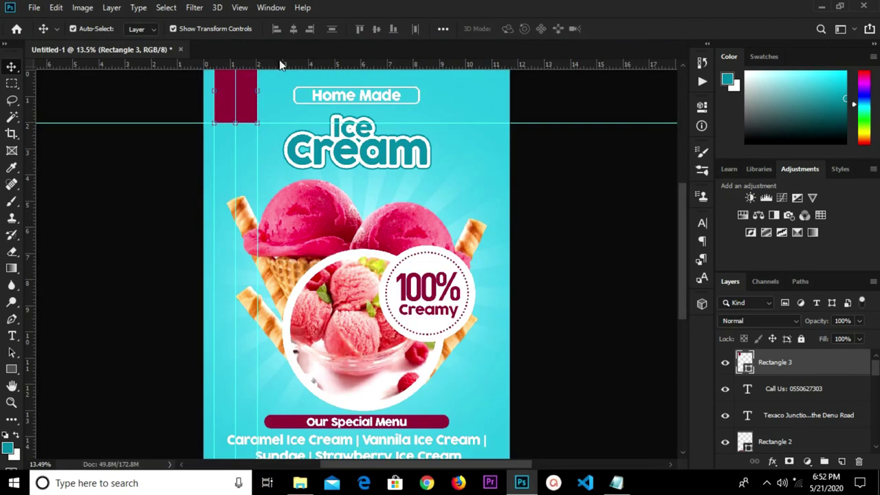
pyautogui.moveTo(281, 66); pyautogui.dragTo(279, 107)
pyautogui.scroll(3, 224, 95)
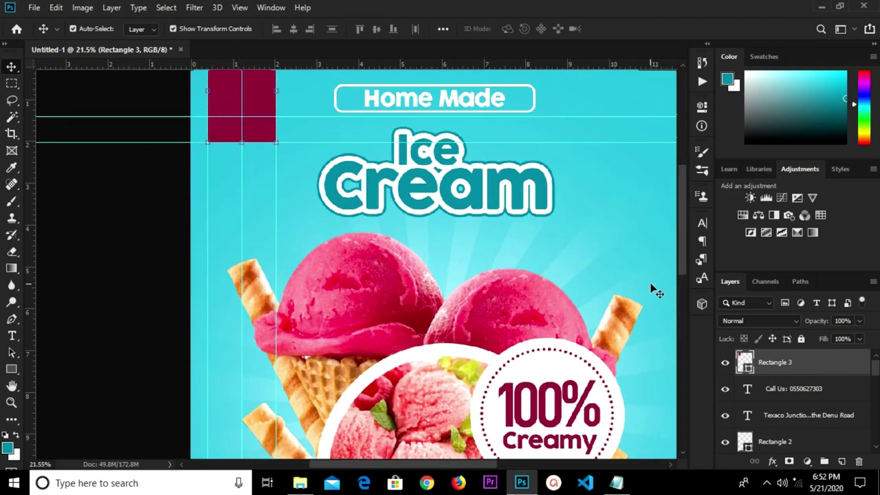
# Rasterize the maroon rectangle and cut a triangular notch from its bottom using a pen-path selection.
pyautogui.rightClick(786, 365)
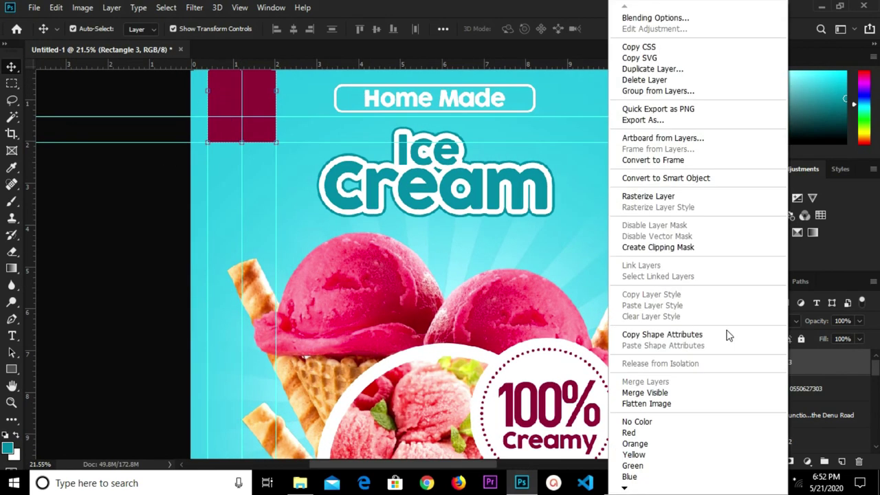
pyautogui.click(636, 199)
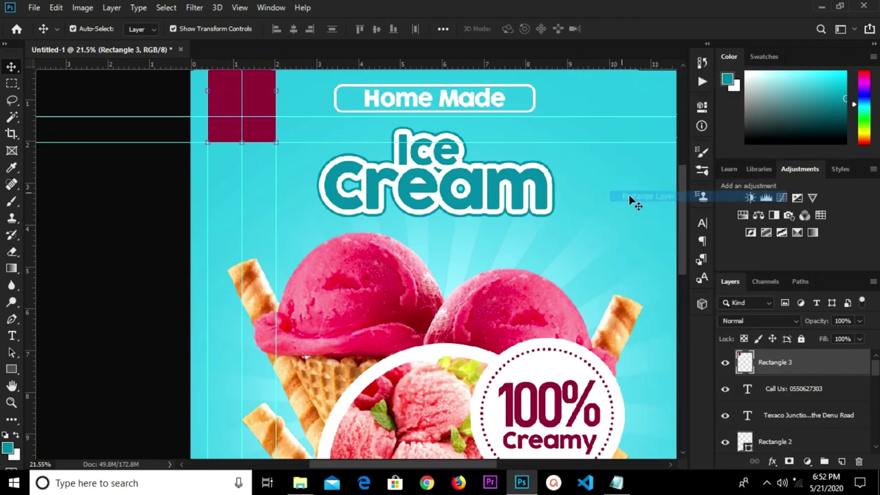
pyautogui.click(12, 318)
pyautogui.click(42, 319)
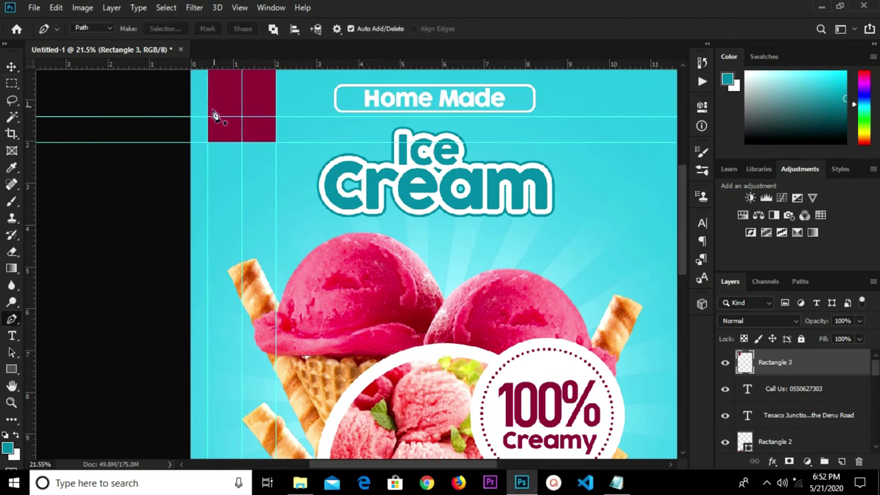
pyautogui.scroll(3, 212, 131)
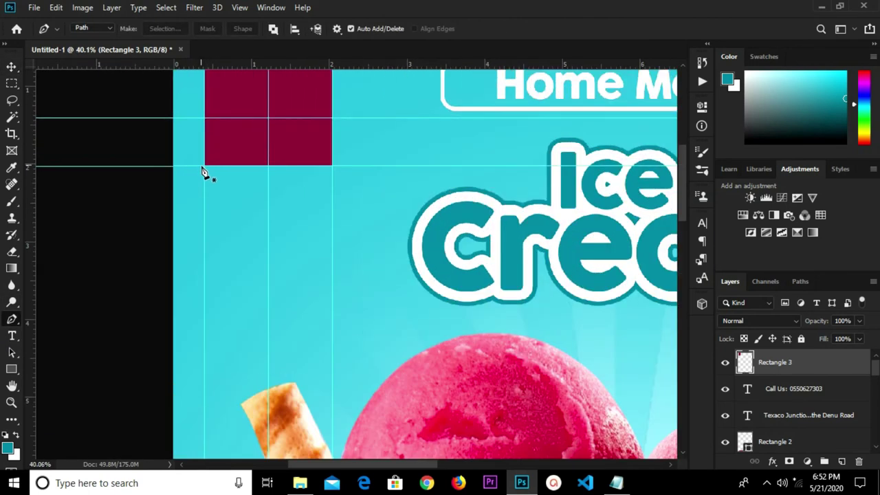
pyautogui.click(205, 166)
pyautogui.rightClick(284, 141)
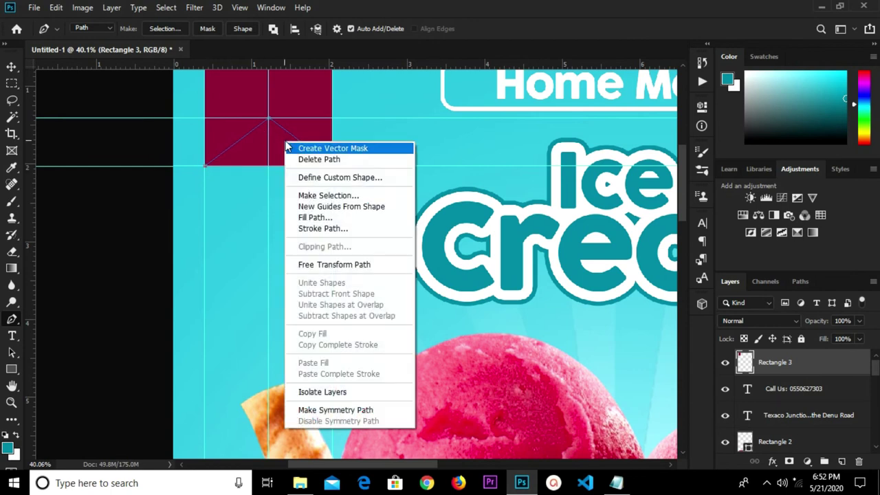
pyautogui.click(321, 196)
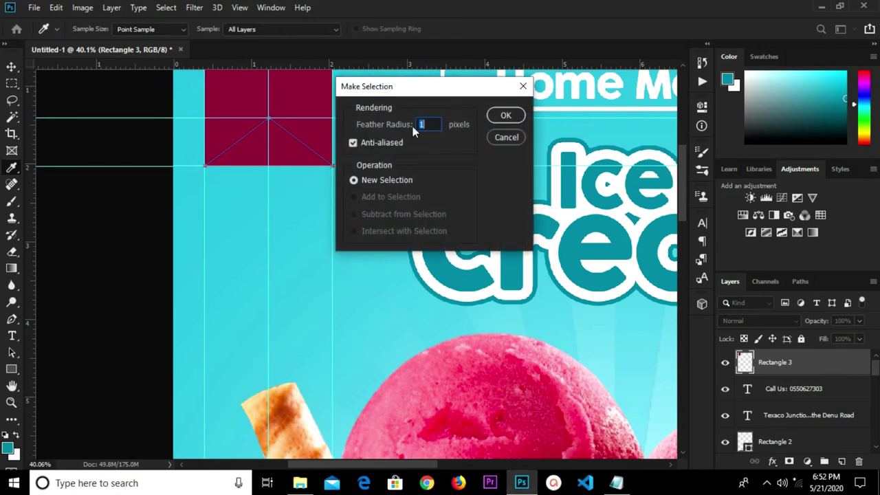
pyautogui.click(513, 117)
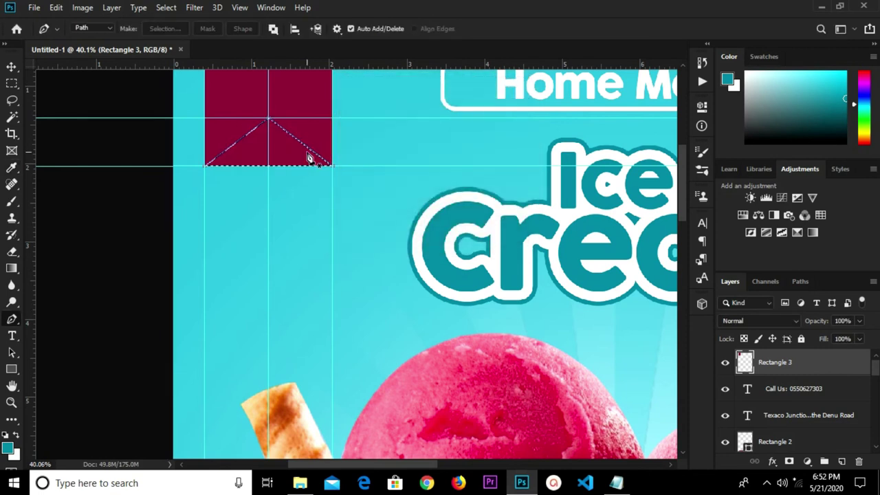
pyautogui.press('Delete')
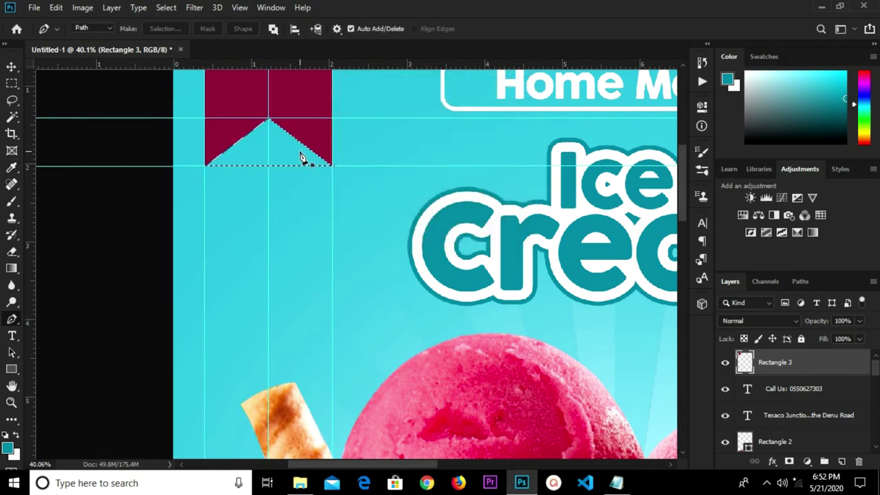
pyautogui.hotkey('ctrl', 'd')
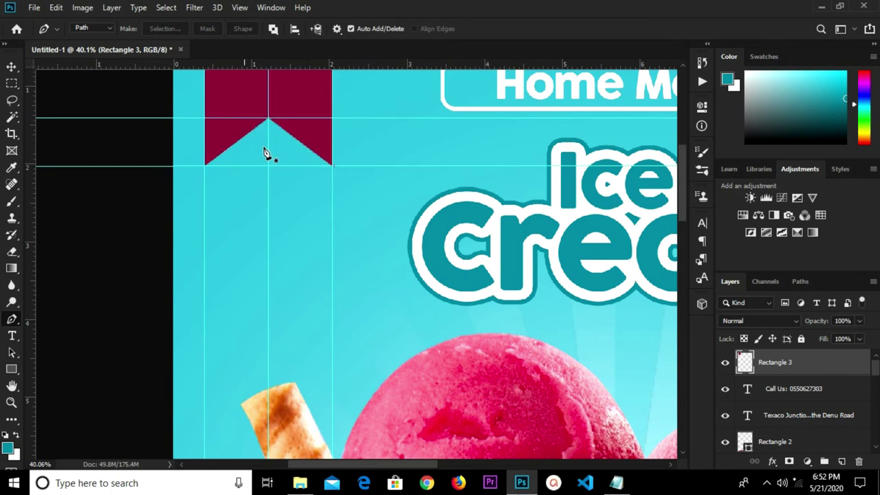
# Clear all guides with View > Clear Guides, zoom out and back in, and reselect the ribbon layer.
pyautogui.click(12, 67)
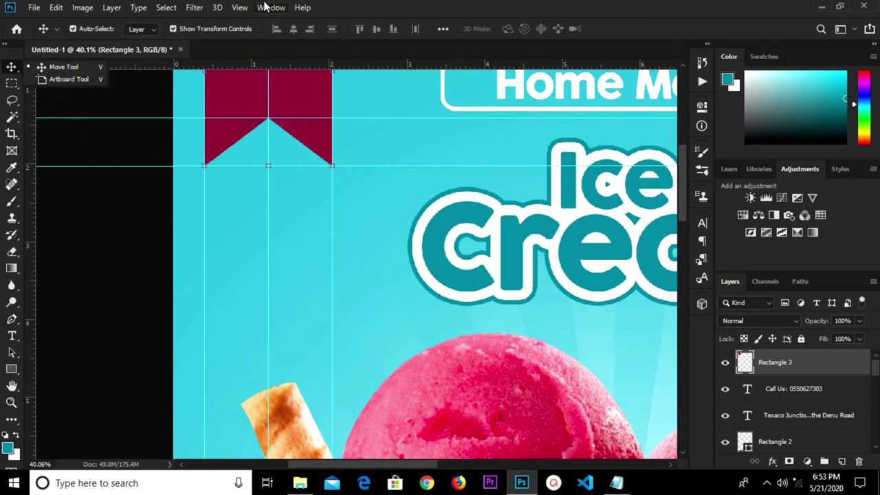
pyautogui.click(240, 8)
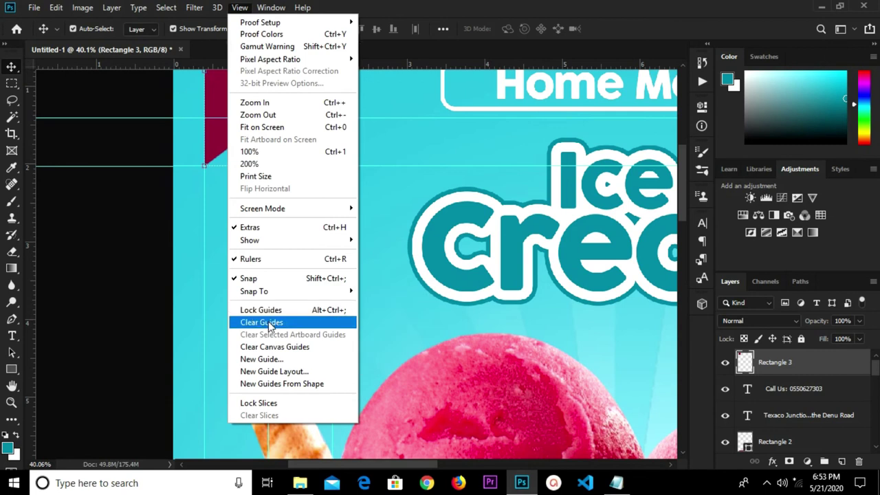
pyautogui.click(270, 323)
pyautogui.click(110, 237)
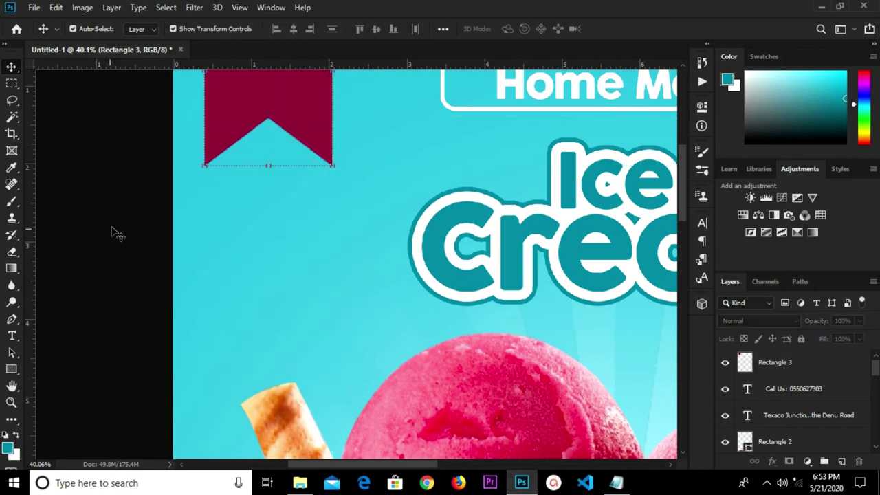
pyautogui.scroll(-5, 168, 237)
pyautogui.scroll(-3, 175, 240)
pyautogui.scroll(3, 174, 239)
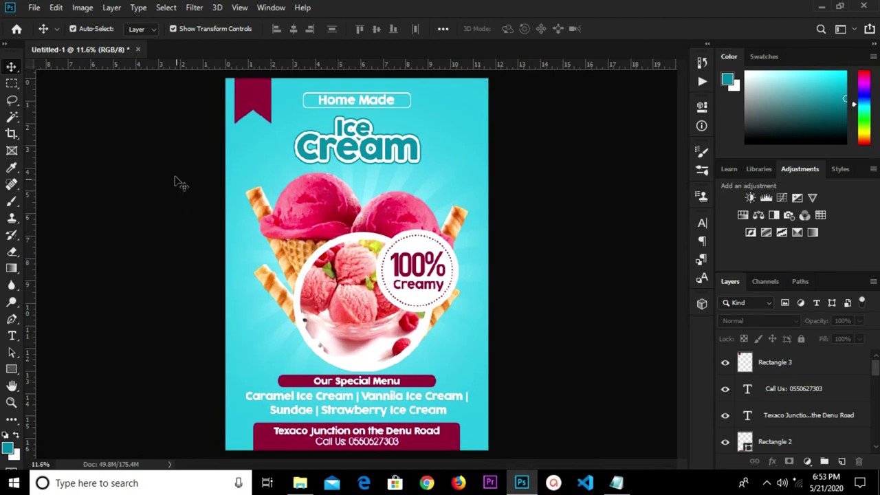
pyautogui.scroll(-1, 176, 175)
pyautogui.scroll(5, 254, 83)
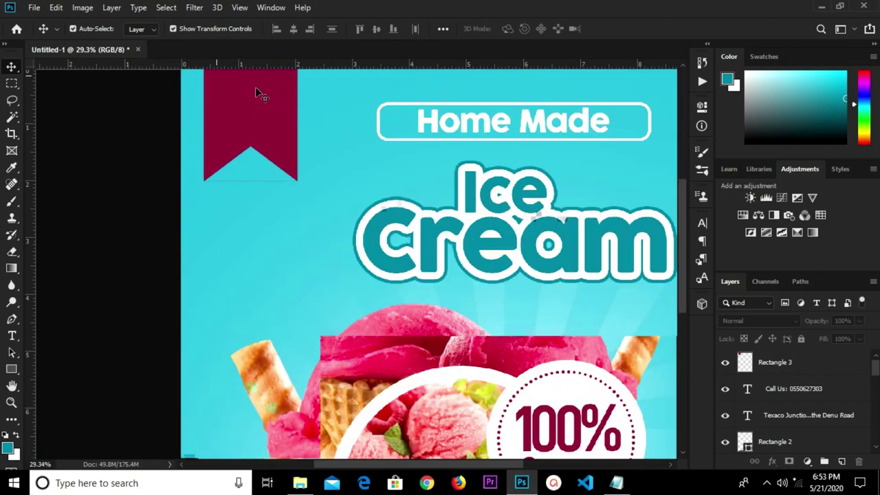
pyautogui.click(255, 88)
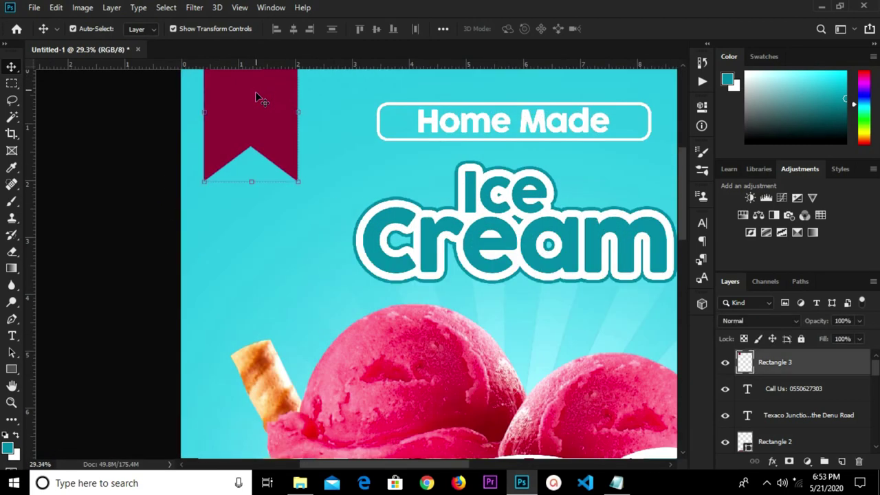
# Convert the ribbon to a smart object, rasterize it, add a white layer mask, and pick the Eraser.
pyautogui.rightClick(792, 372)
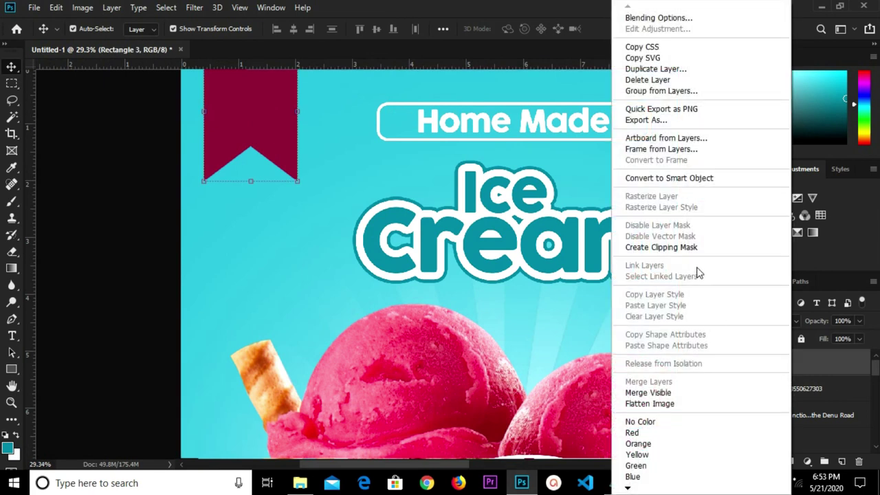
pyautogui.click(666, 178)
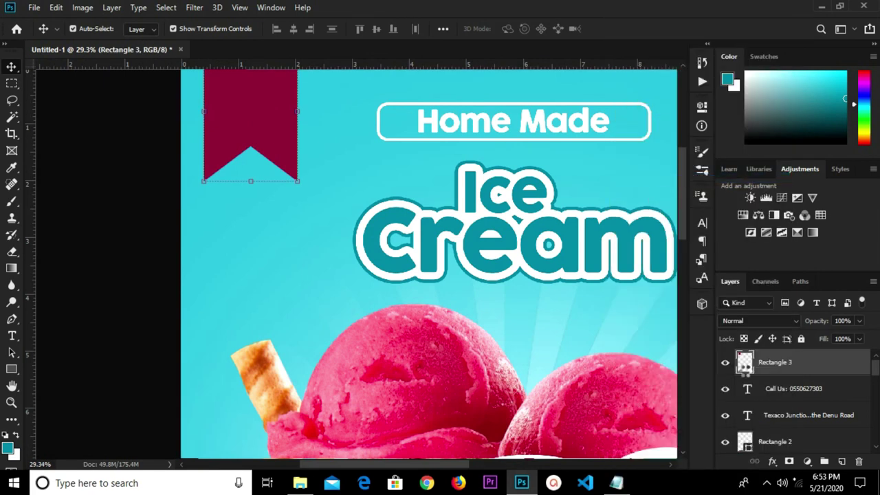
pyautogui.rightClick(776, 370)
pyautogui.click(643, 230)
pyautogui.click(789, 461)
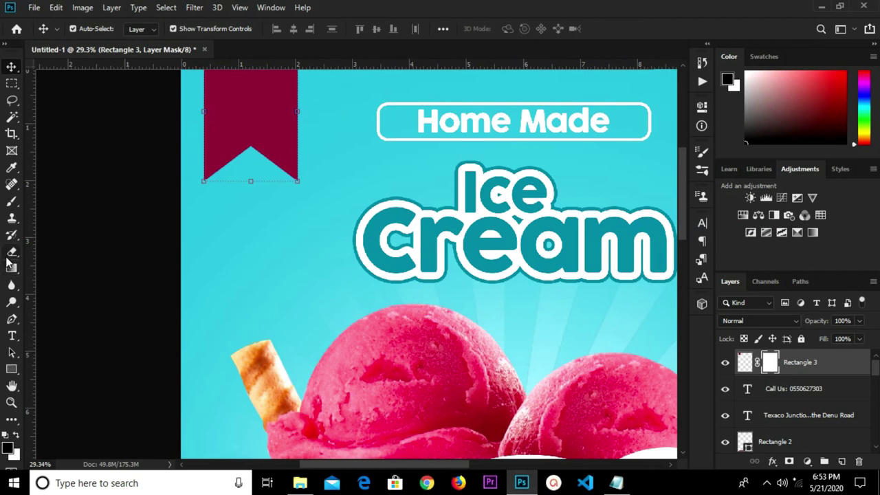
pyautogui.click(12, 253)
pyautogui.click(59, 251)
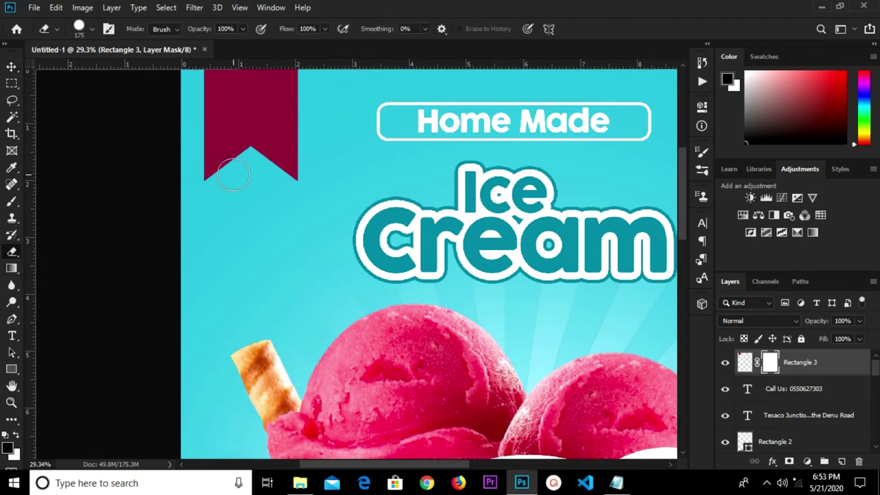
pyautogui.scroll(2, 234, 176)
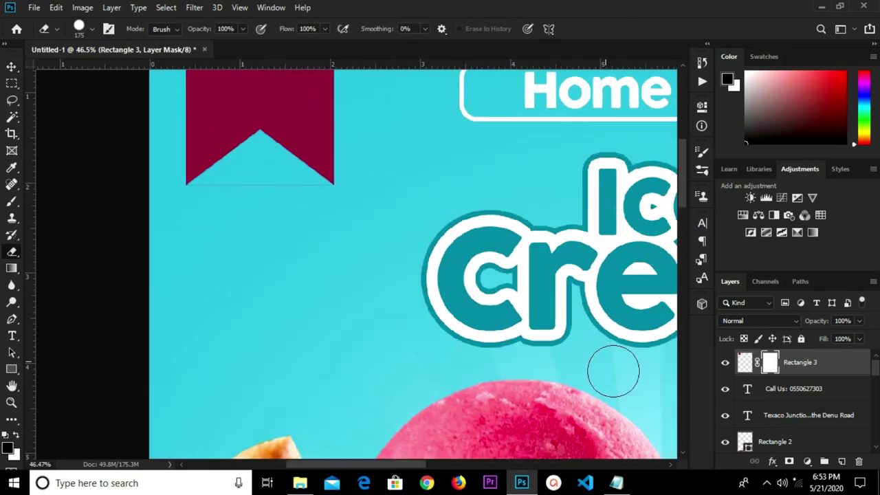
# Convert the ribbon to a smart object again, confirm rasterizing it, and add a white layer mask.
pyautogui.rightClick(795, 372)
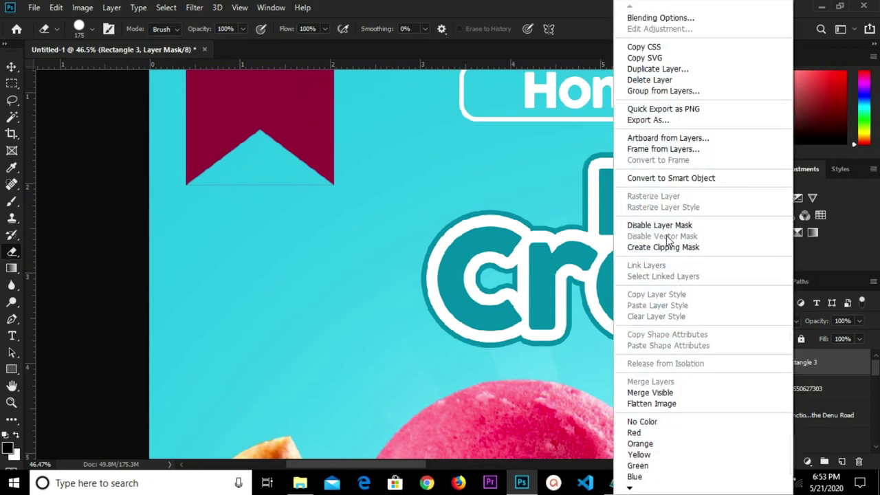
pyautogui.click(660, 178)
pyautogui.click(833, 366)
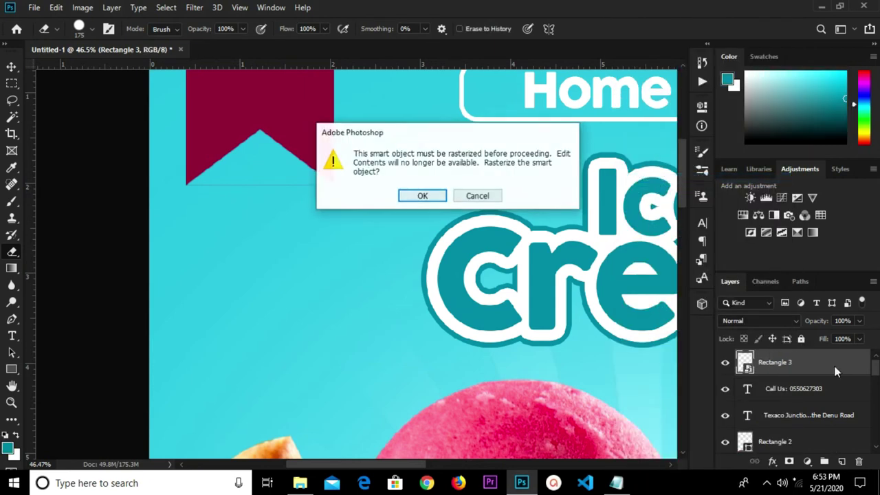
pyautogui.click(422, 197)
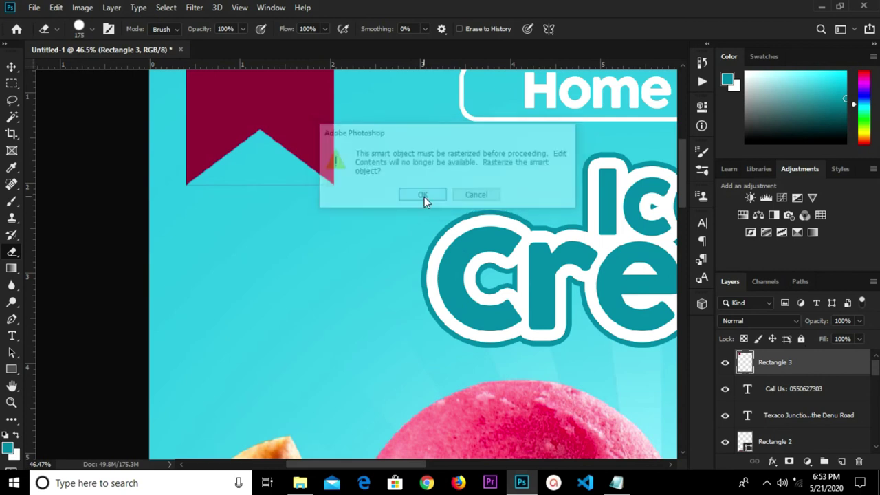
pyautogui.click(789, 461)
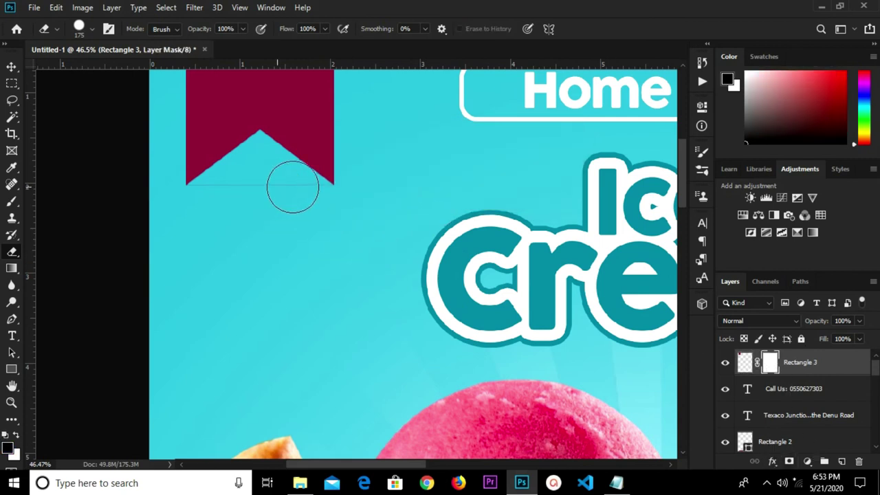
# Make the ribbon a smart object once more with a layer mask and default colours, then deselect it.
pyautogui.rightClick(793, 366)
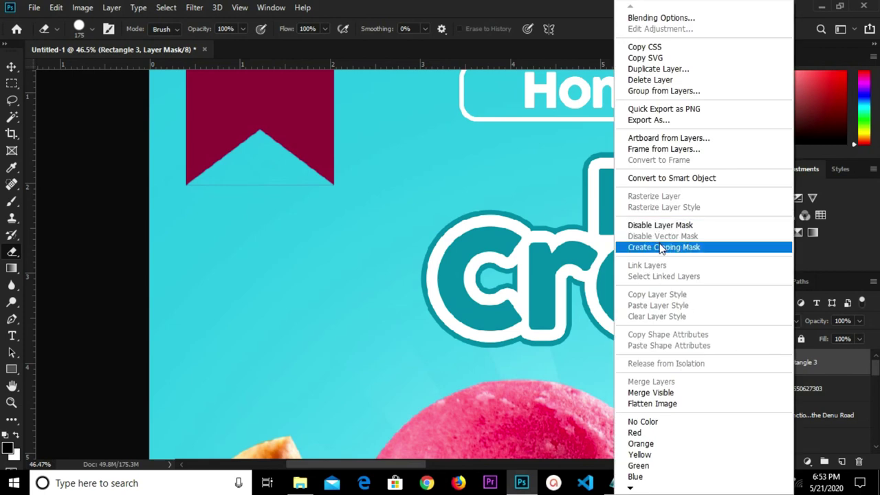
pyautogui.click(663, 177)
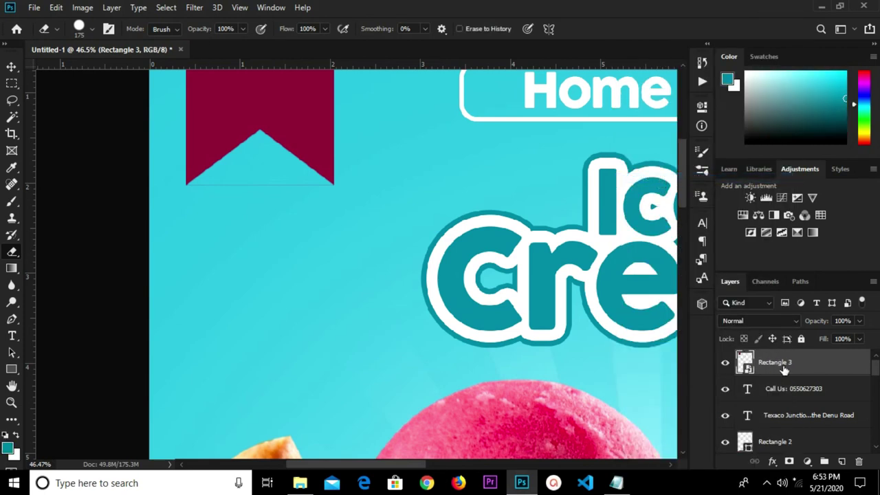
pyautogui.click(789, 461)
pyautogui.press('d')
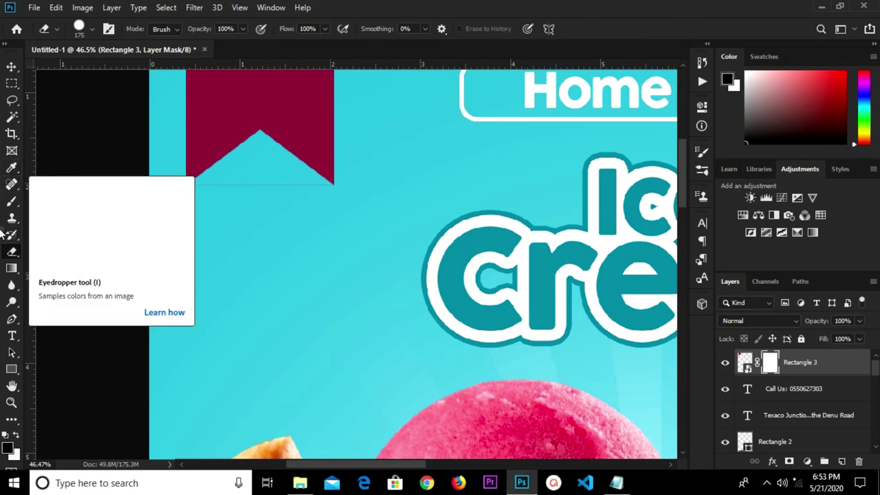
pyautogui.click(12, 252)
pyautogui.click(38, 253)
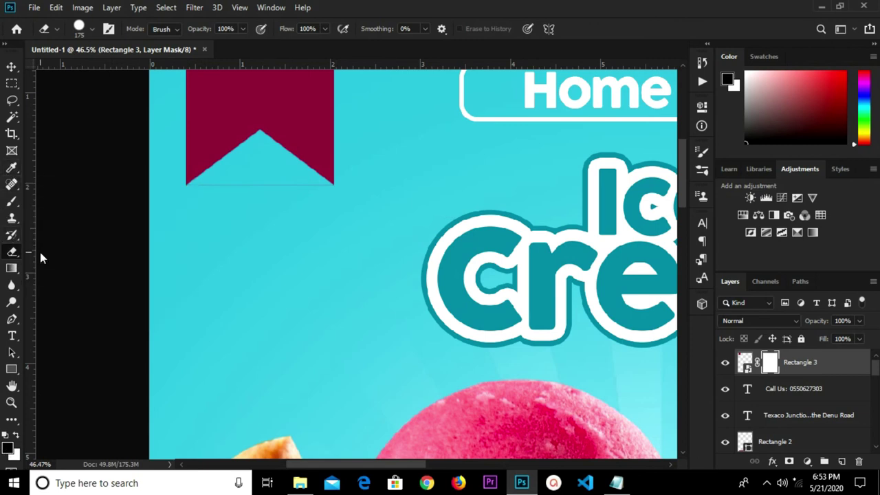
pyautogui.click(11, 68)
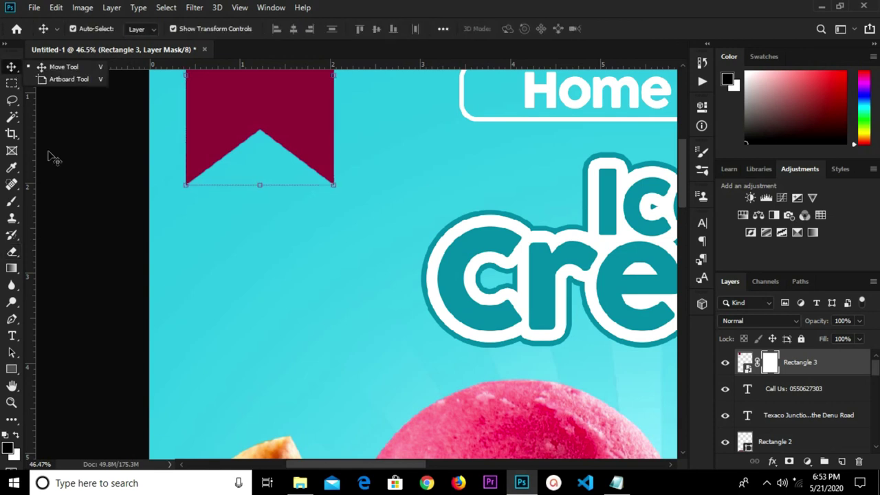
pyautogui.click(53, 200)
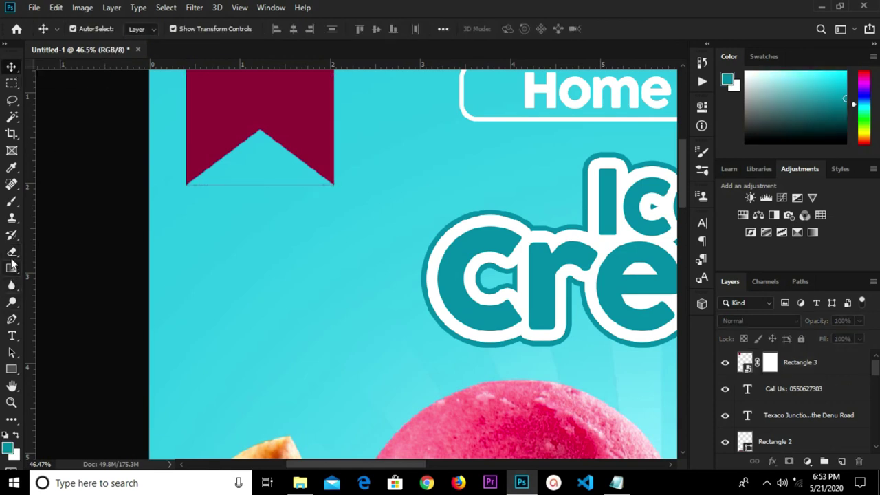
# Rasterize the ribbon and draw a closed pen path along its bottom edge.
pyautogui.click(11, 319)
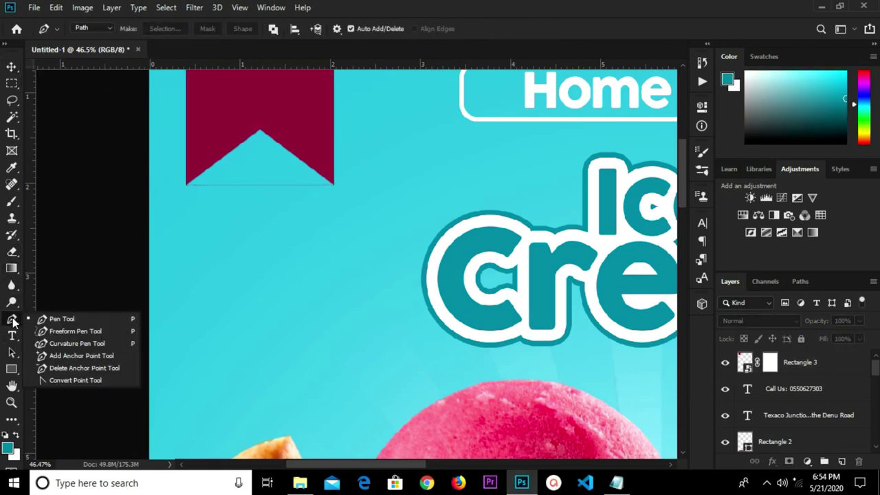
pyautogui.click(40, 319)
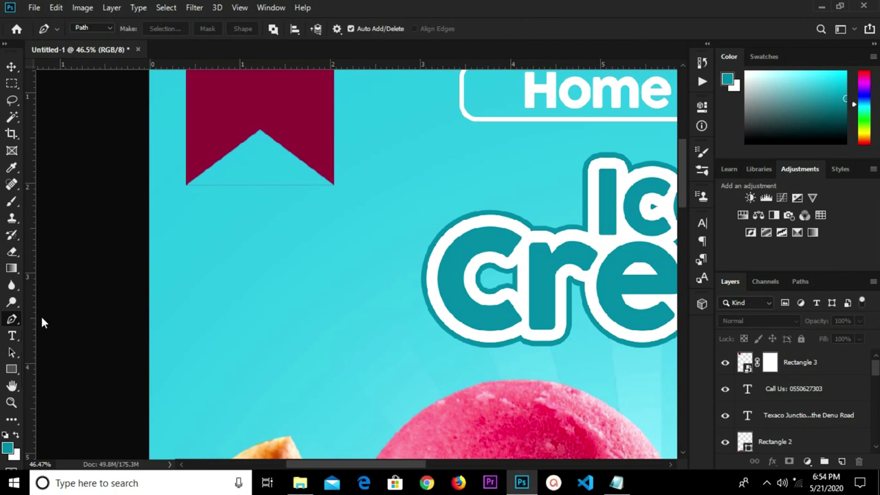
pyautogui.rightClick(811, 364)
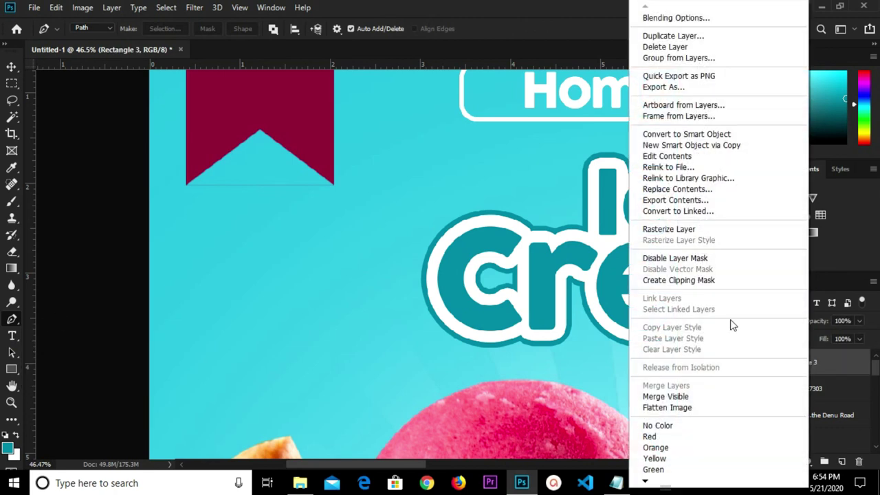
pyautogui.click(670, 229)
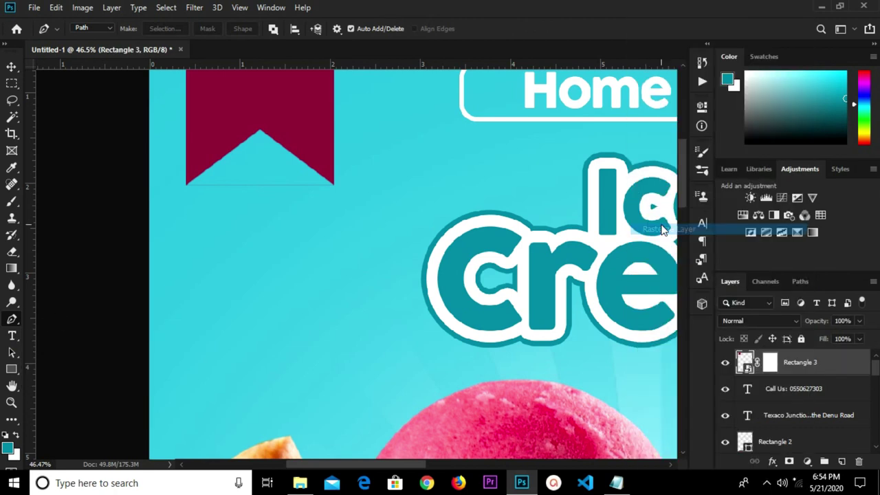
pyautogui.click(183, 191)
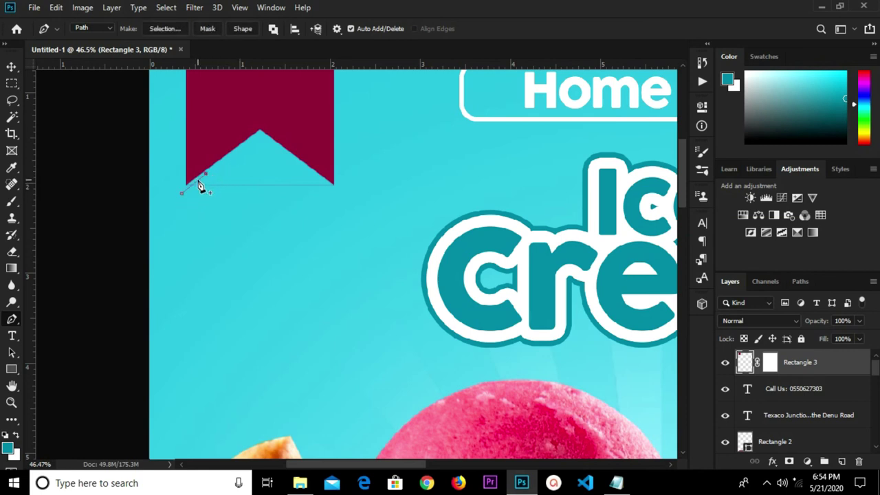
pyautogui.scroll(2, 199, 186)
pyautogui.click(172, 200)
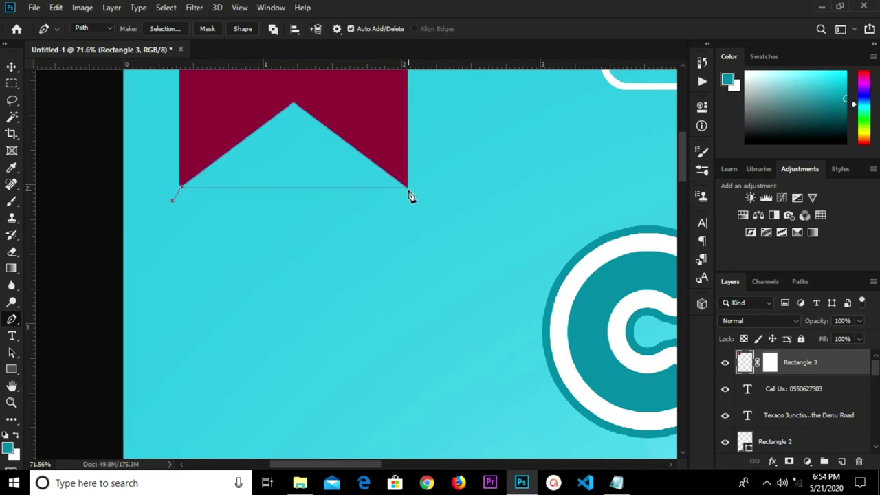
pyautogui.click(319, 163)
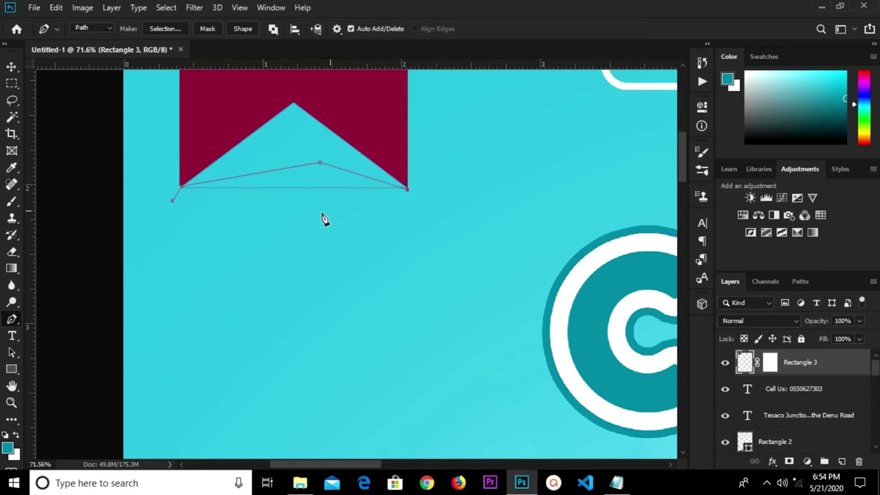
pyautogui.click(180, 186)
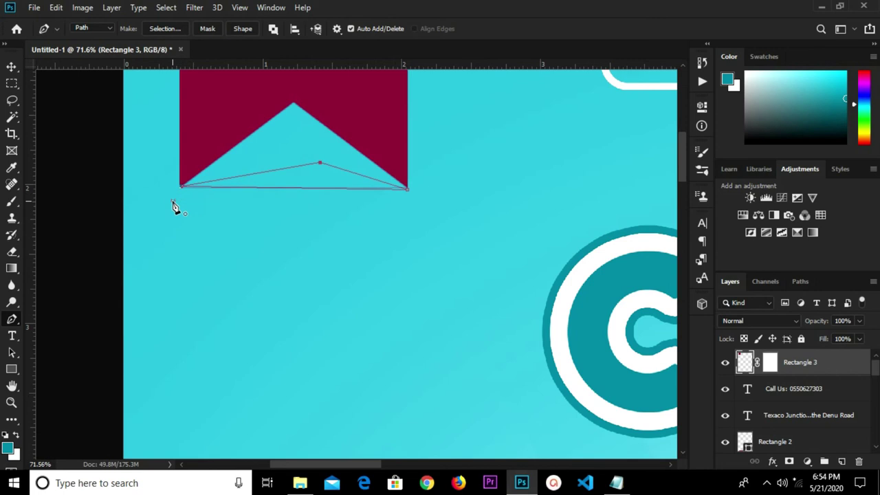
# Turn the notch path into a selection, then deselect it with Ctrl+D.
pyautogui.rightClick(232, 171)
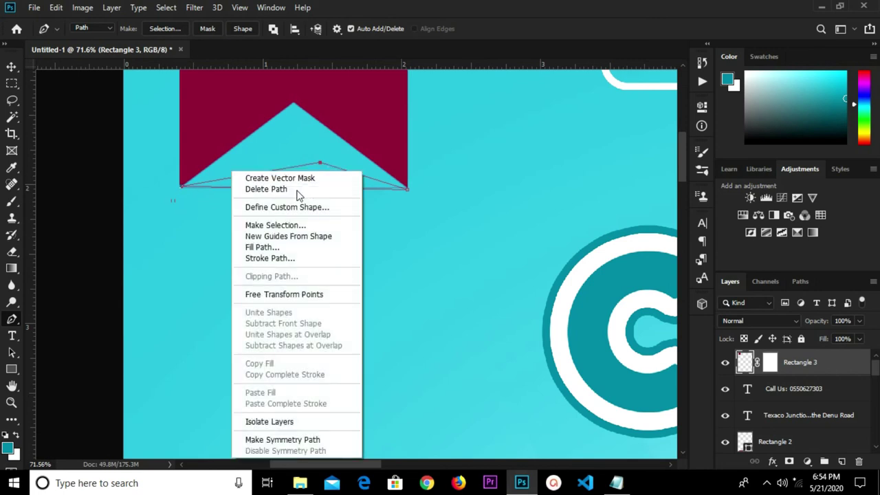
pyautogui.click(276, 226)
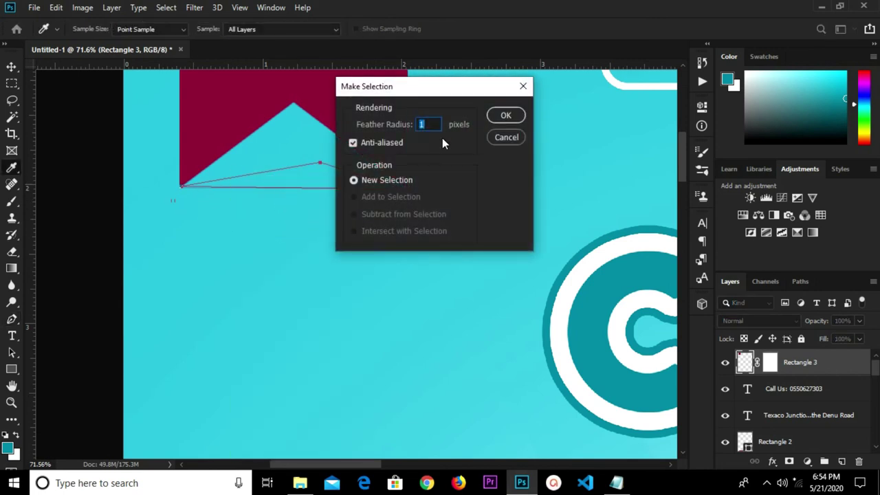
pyautogui.click(505, 115)
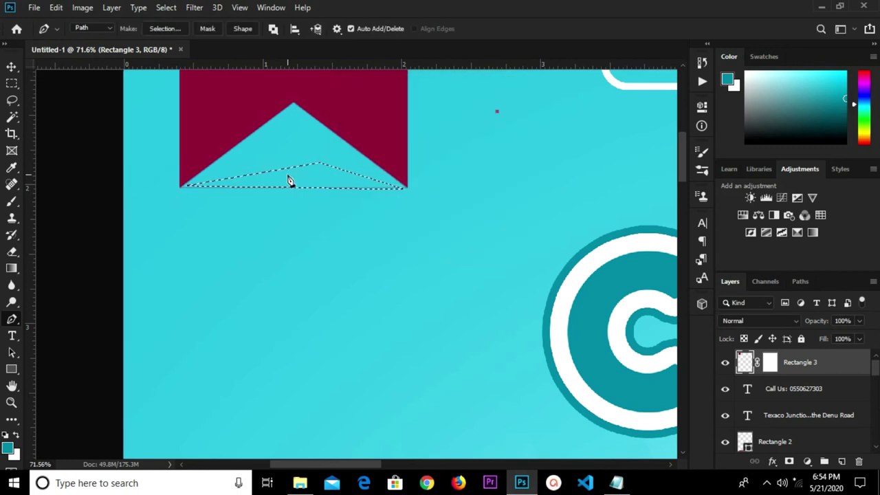
pyautogui.click(11, 69)
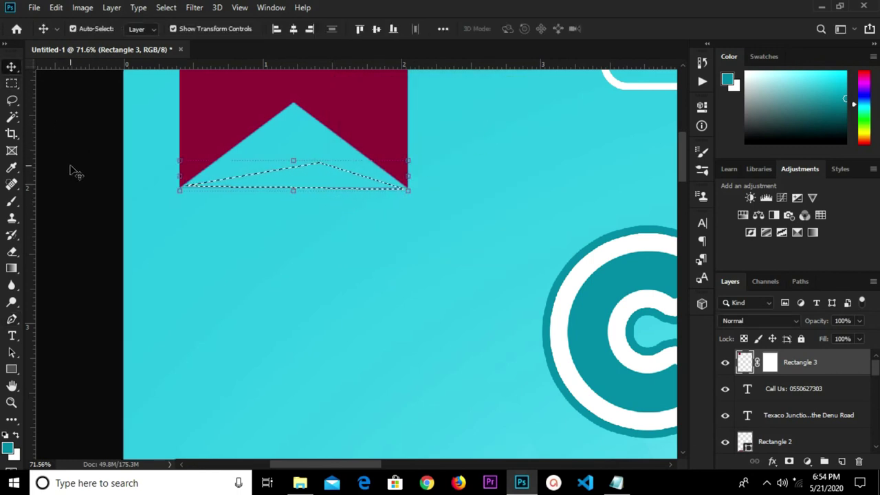
pyautogui.hotkey('ctrl', 'd')
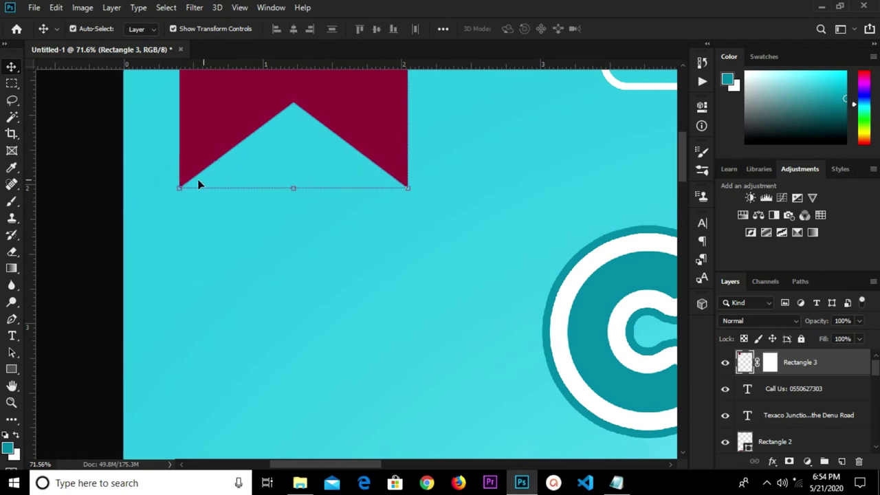
pyautogui.scroll(-5, 198, 184)
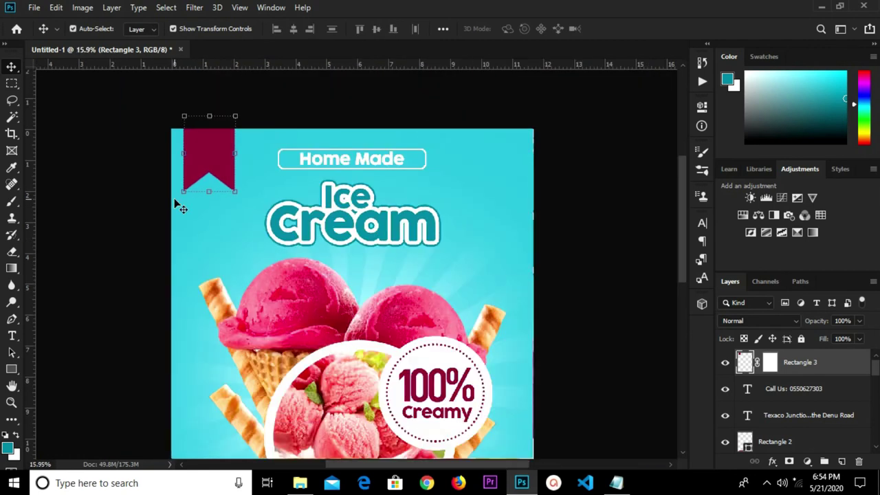
# Delete the notched ribbon layer and draw a new tall maroon rectangle at the top-left.
pyautogui.scroll(-1, 145, 204)
pyautogui.scroll(1, 265, 95)
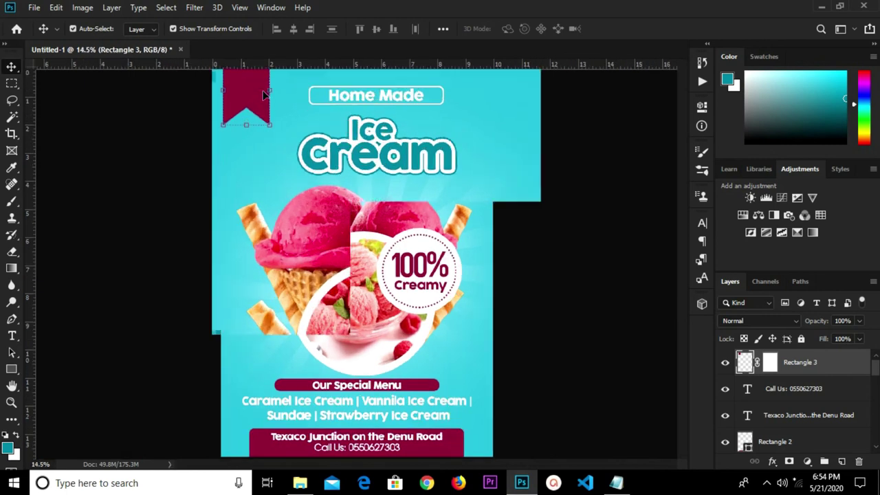
pyautogui.scroll(-2, 250, 94)
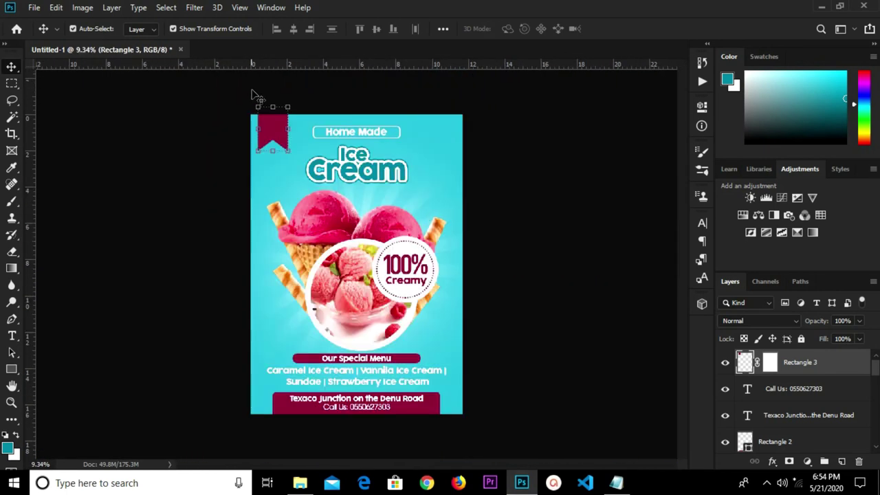
pyautogui.scroll(2, 253, 94)
pyautogui.press('Delete')
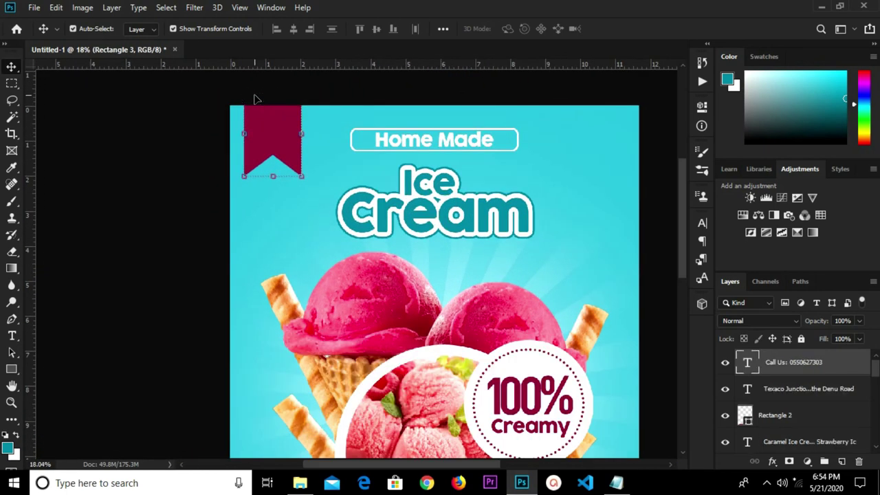
pyautogui.click(11, 369)
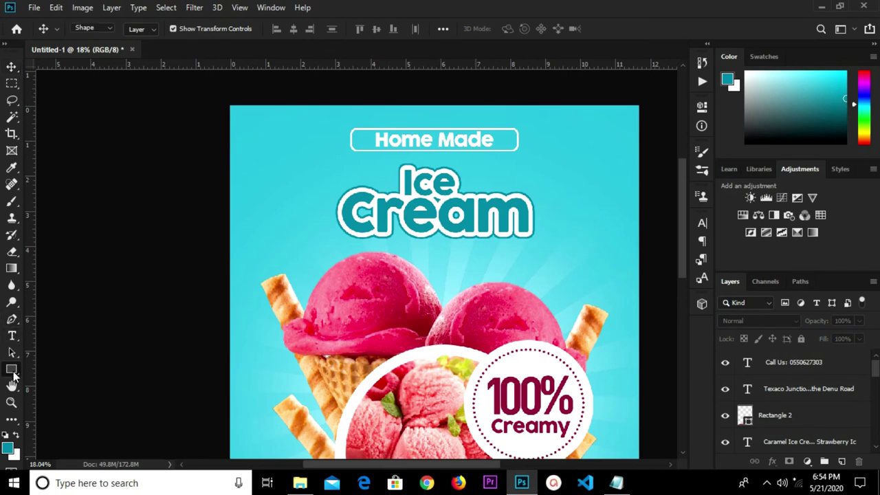
pyautogui.scroll(1, 268, 85)
pyautogui.moveTo(233, 95); pyautogui.dragTo(323, 231)
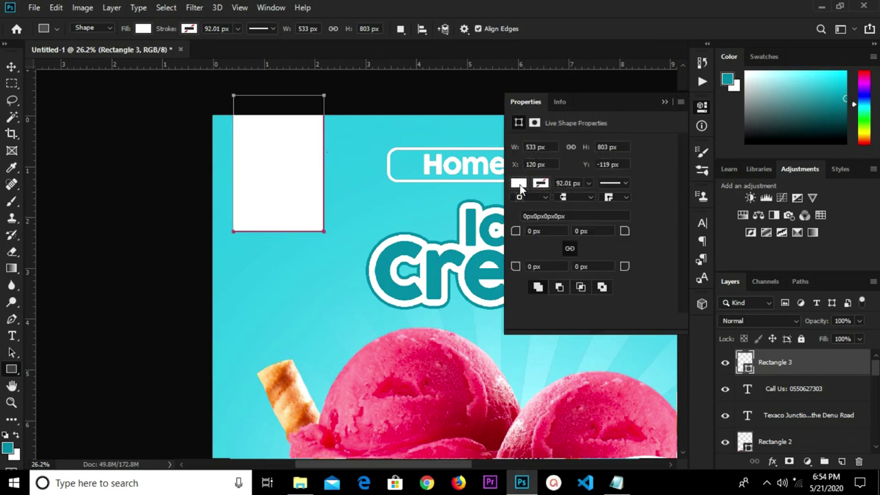
pyautogui.click(519, 183)
pyautogui.click(520, 250)
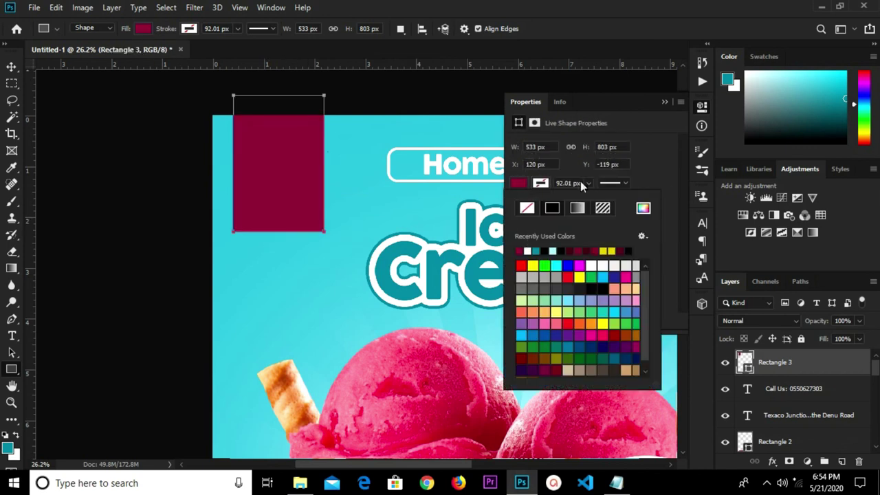
pyautogui.click(668, 102)
pyautogui.click(668, 102)
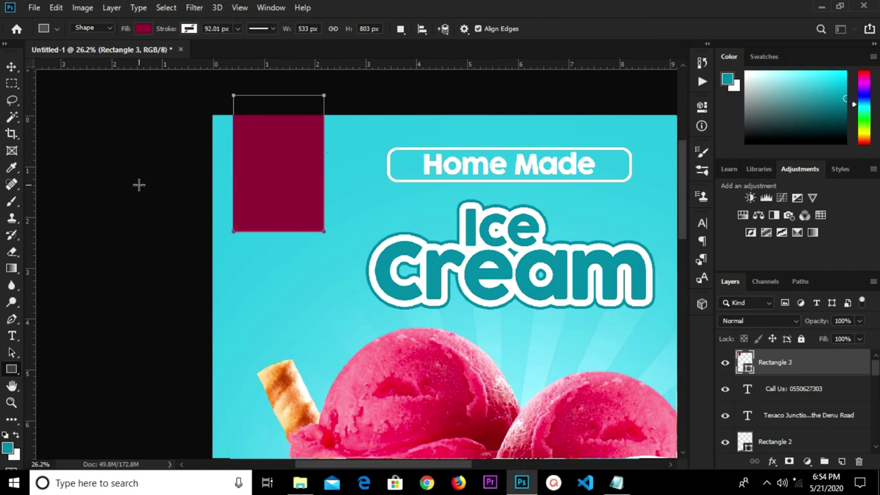
# Add vertical guides at the rectangle's left edge, centre and right edge.
pyautogui.press('v')
pyautogui.moveTo(32, 202); pyautogui.dragTo(233, 224)
pyautogui.moveTo(31, 221); pyautogui.dragTo(278, 233)
pyautogui.moveTo(32, 227); pyautogui.dragTo(321, 251)
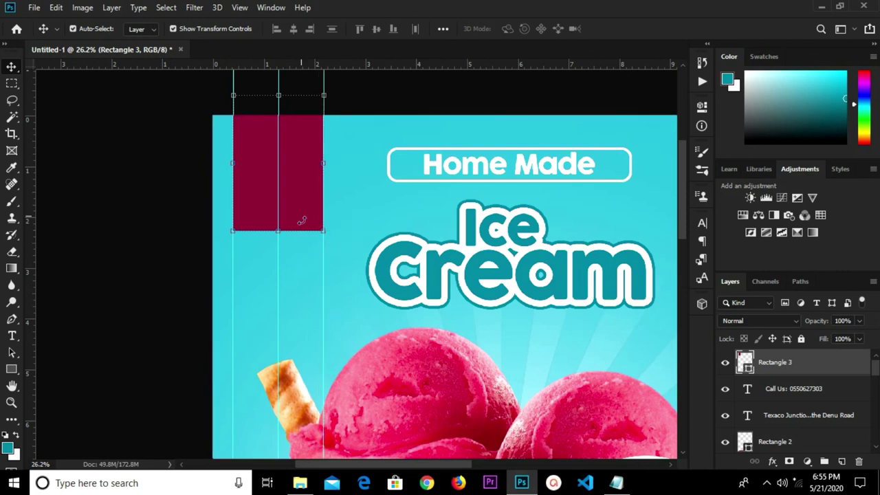
# Rasterize Rectangle 3 and add horizontal guides at its bottom edge and notch-tip height.
pyautogui.rightClick(799, 370)
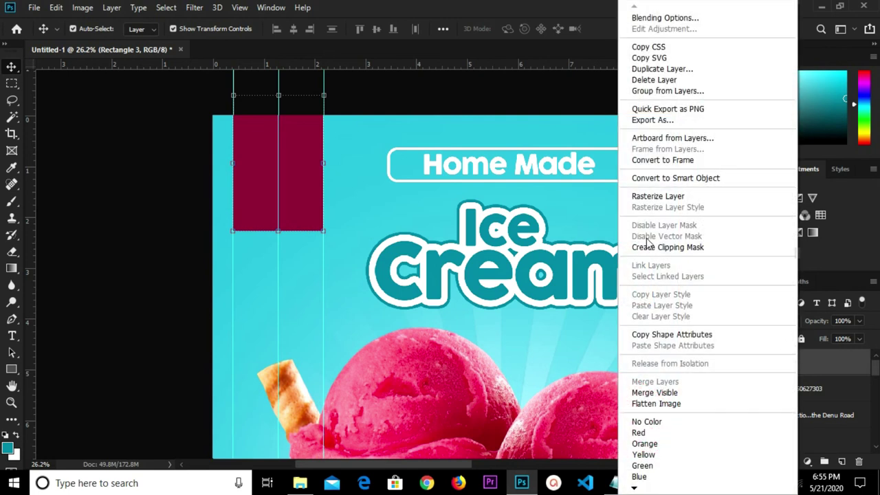
pyautogui.click(649, 195)
pyautogui.click(12, 321)
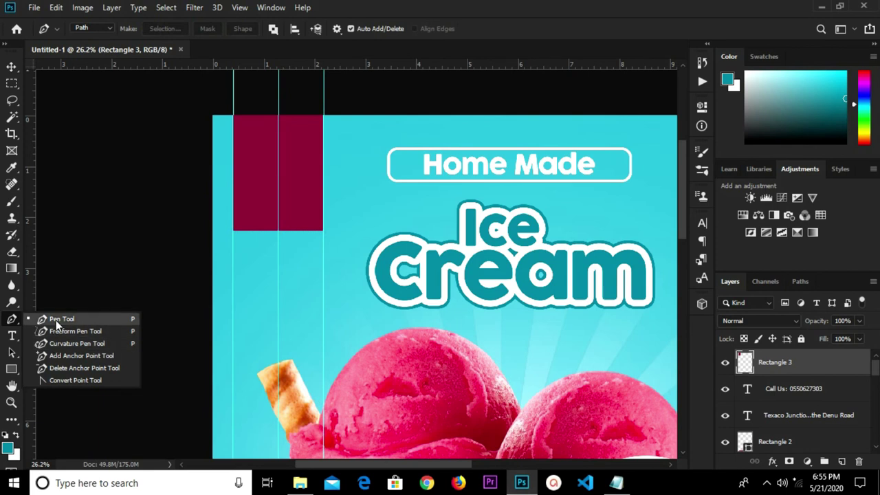
pyautogui.click(57, 319)
pyautogui.moveTo(265, 68); pyautogui.dragTo(268, 231)
pyautogui.moveTo(270, 64); pyautogui.dragTo(272, 209)
# Draw a triangular pen path at the bottom, make it a selection, and delete it to cut the V-notch.
pyautogui.scroll(3, 277, 224)
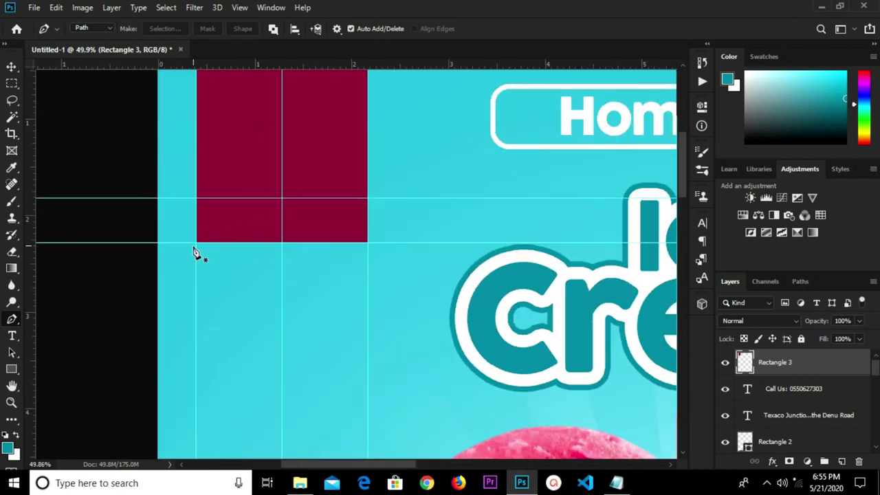
pyautogui.scroll(2, 198, 246)
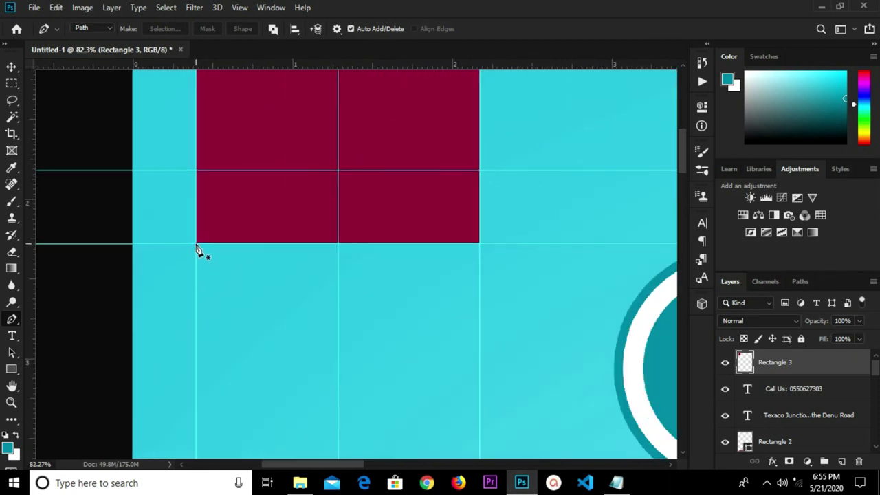
pyautogui.click(196, 244)
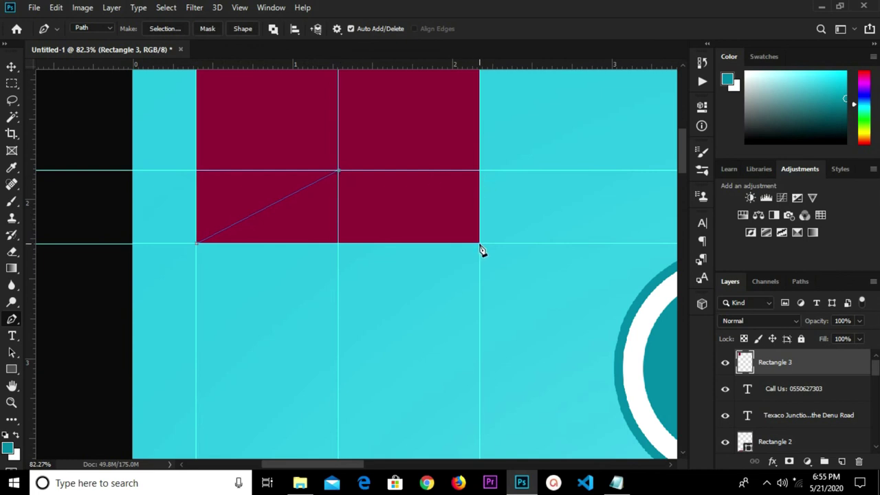
pyautogui.click(296, 280)
pyautogui.click(197, 245)
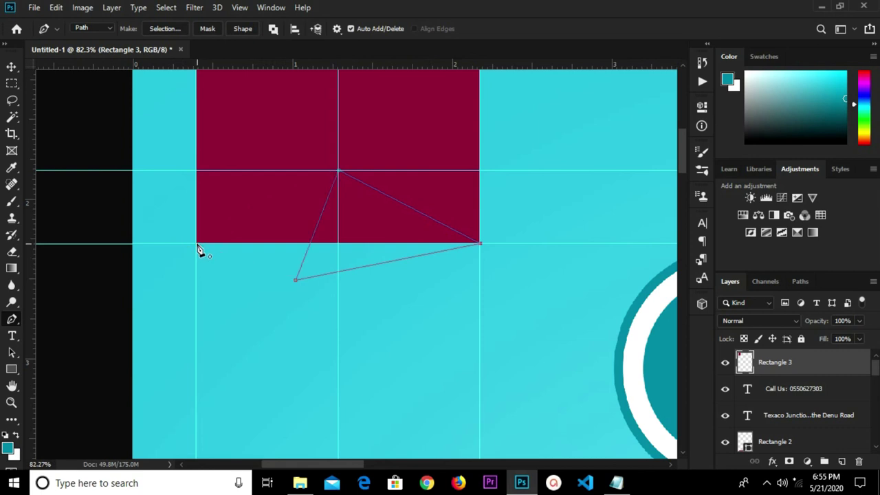
pyautogui.hotkey('ctrl', 'z')
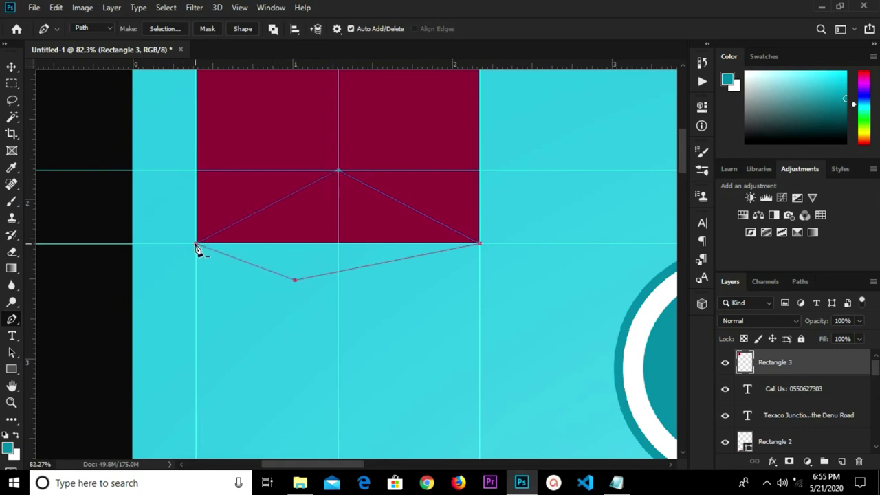
pyautogui.rightClick(293, 224)
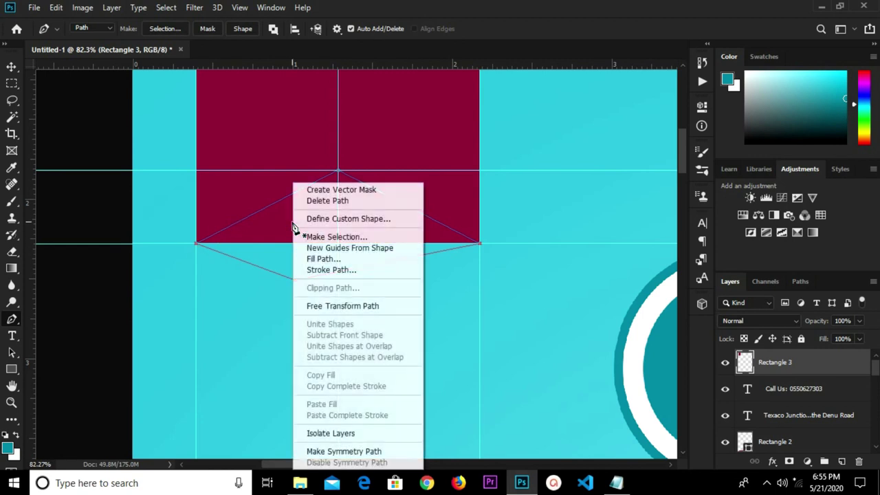
pyautogui.click(329, 236)
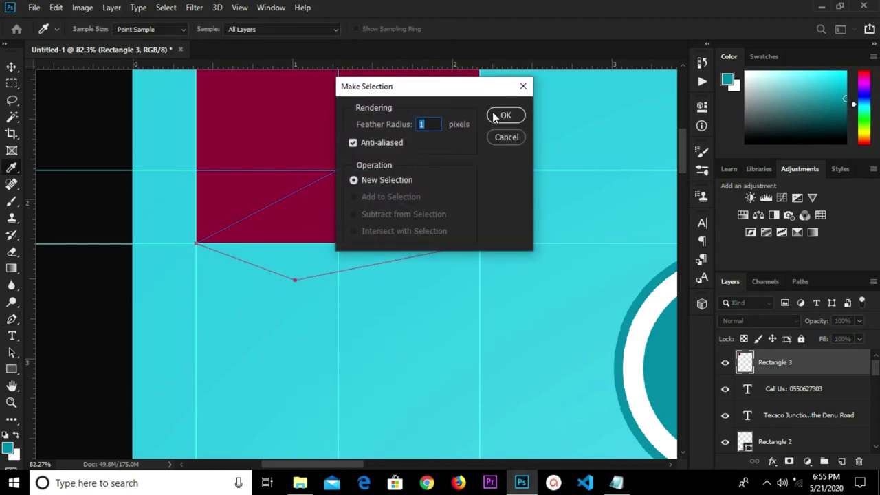
pyautogui.click(504, 115)
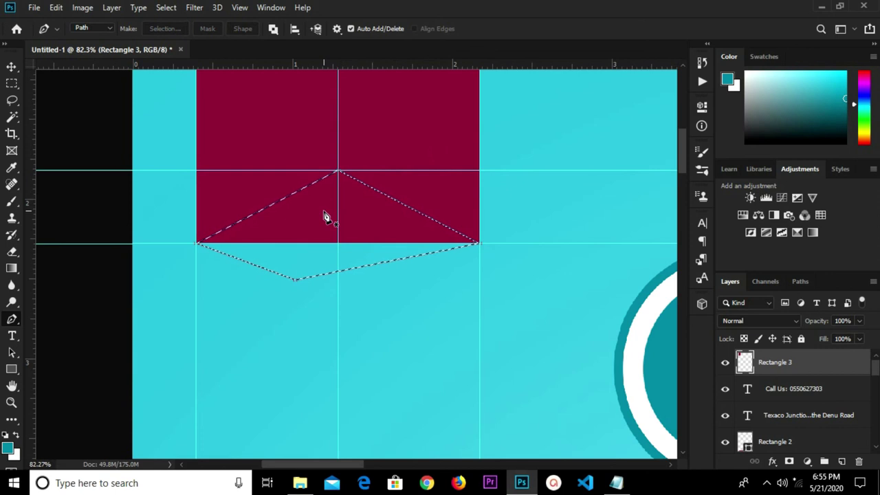
pyautogui.press('Delete')
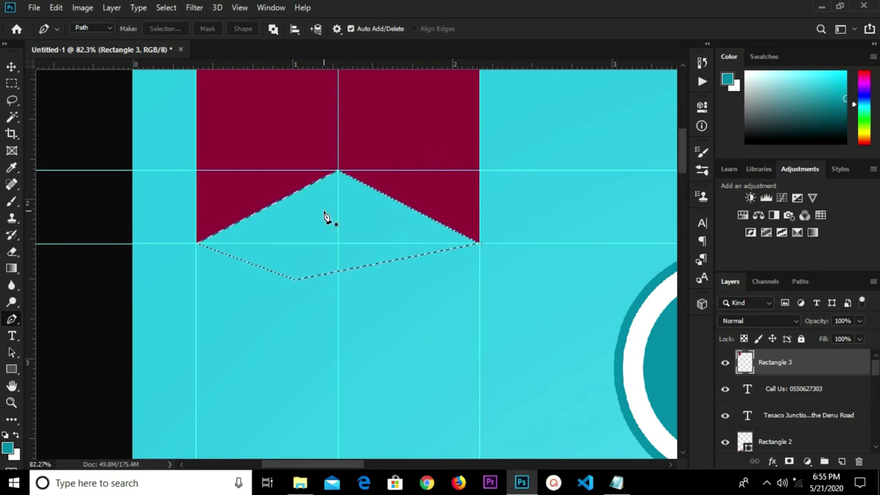
pyautogui.hotkey('ctrl', 'd')
# Clear all guides from the canvas and return to the Move tool.
pyautogui.scroll(-3, 326, 217)
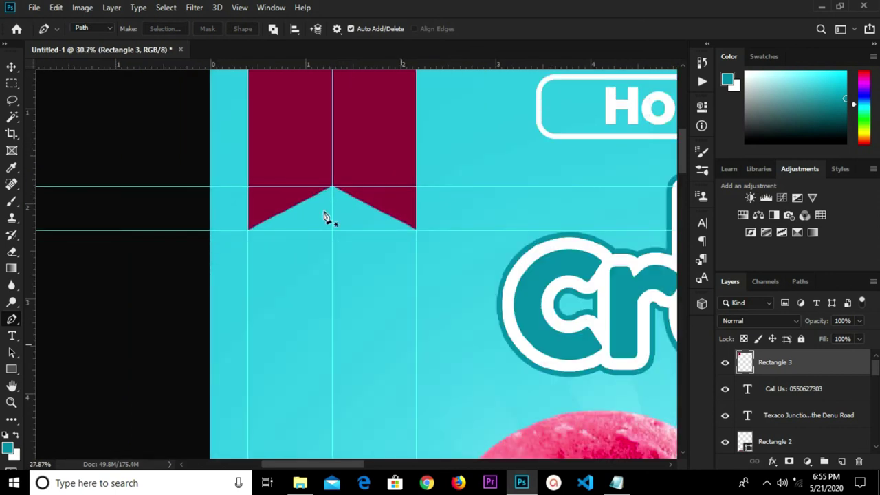
pyautogui.scroll(-2, 326, 217)
pyautogui.click(239, 7)
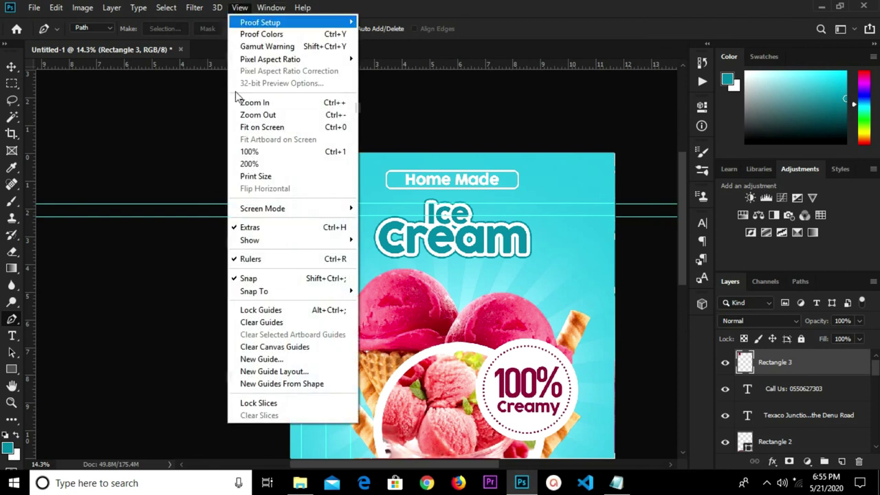
pyautogui.click(269, 320)
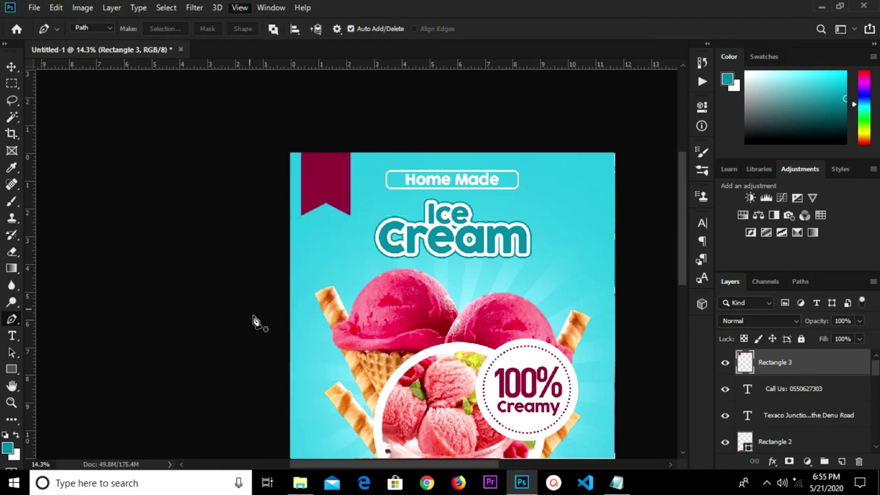
pyautogui.scroll(-3, 232, 255)
pyautogui.scroll(3, 231, 255)
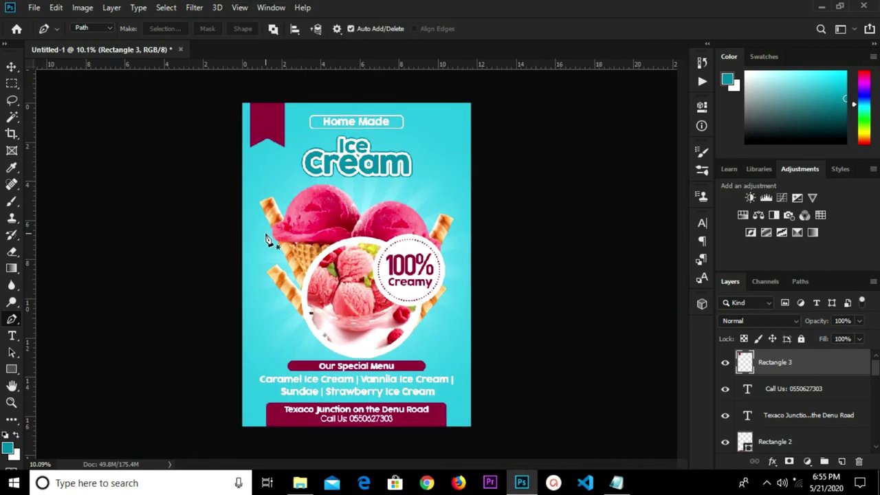
pyautogui.press('v')
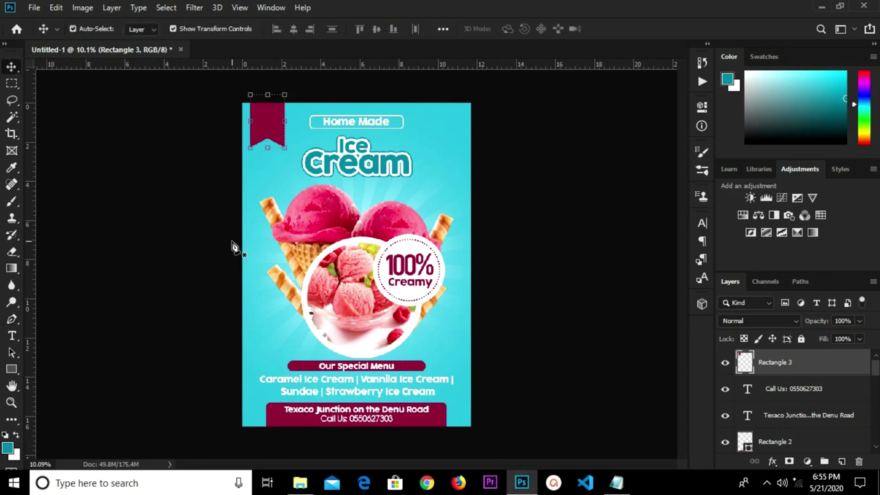
# Replace the placeholder text with 'Fresh' and move it onto the maroon ribbon at top-left.
pyautogui.click(12, 336)
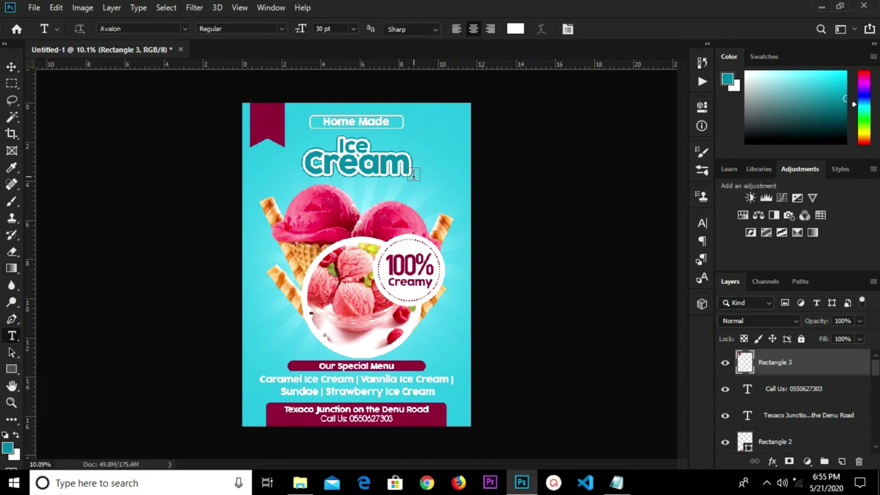
pyautogui.click(418, 133)
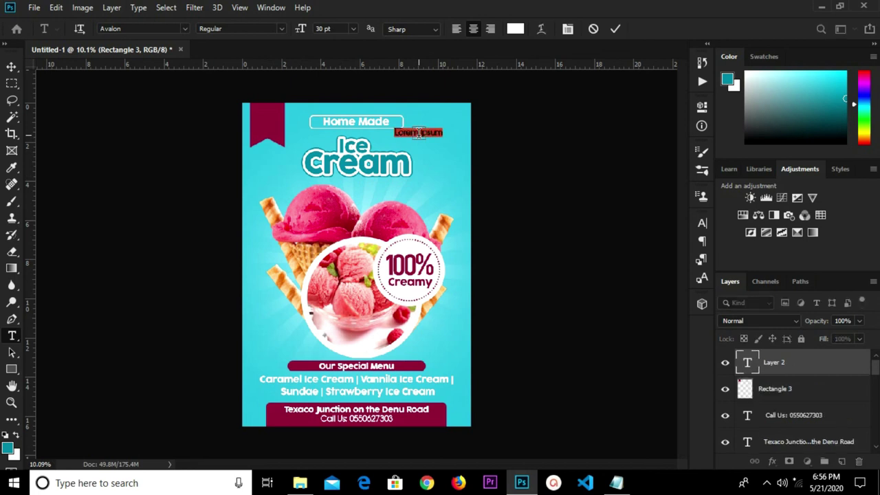
pyautogui.press('BackSpace')
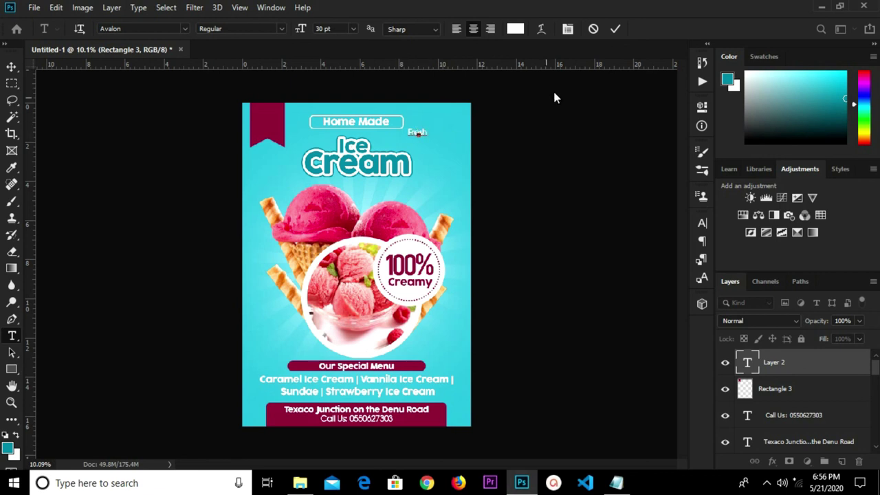
pyautogui.hotkey('ctrl', 'Return')
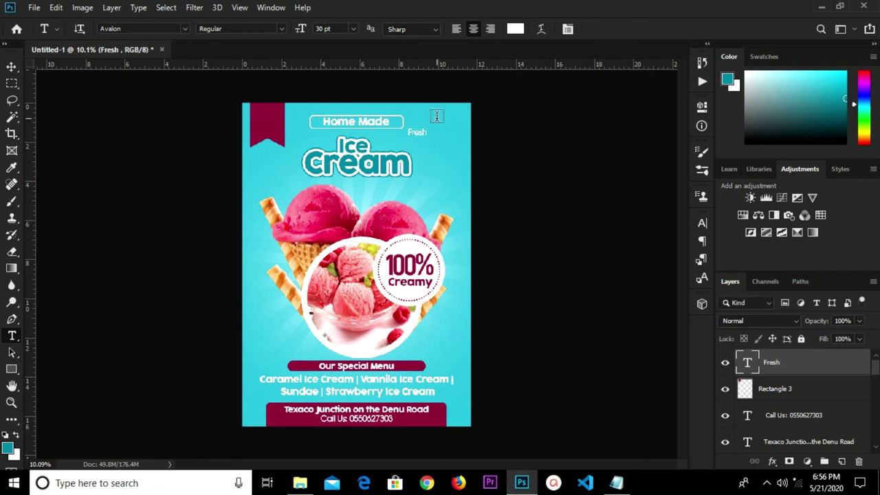
pyautogui.press('v')
pyautogui.scroll(3, 418, 132)
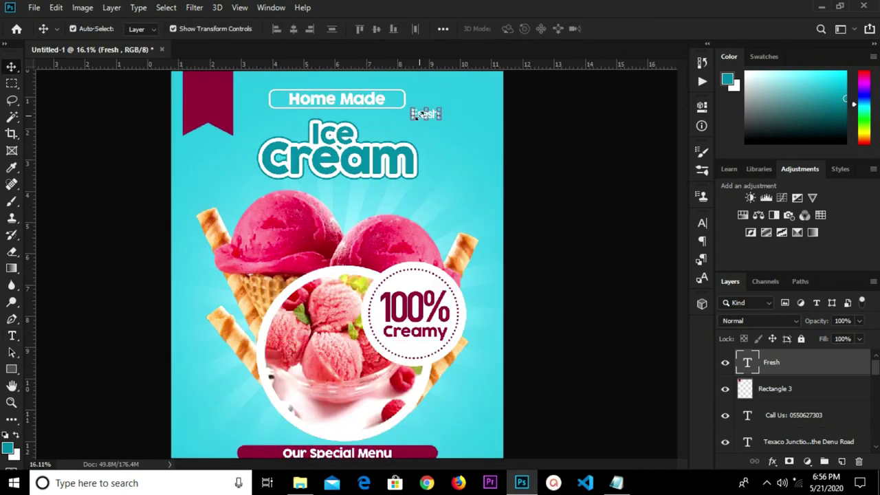
pyautogui.moveTo(421, 113); pyautogui.dragTo(181, 80)
pyautogui.scroll(-2, 180, 81)
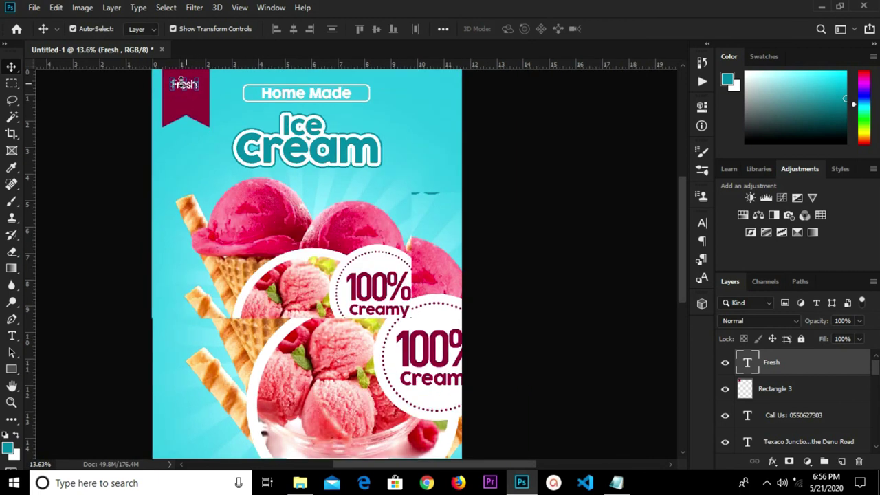
pyautogui.scroll(2, 249, 93)
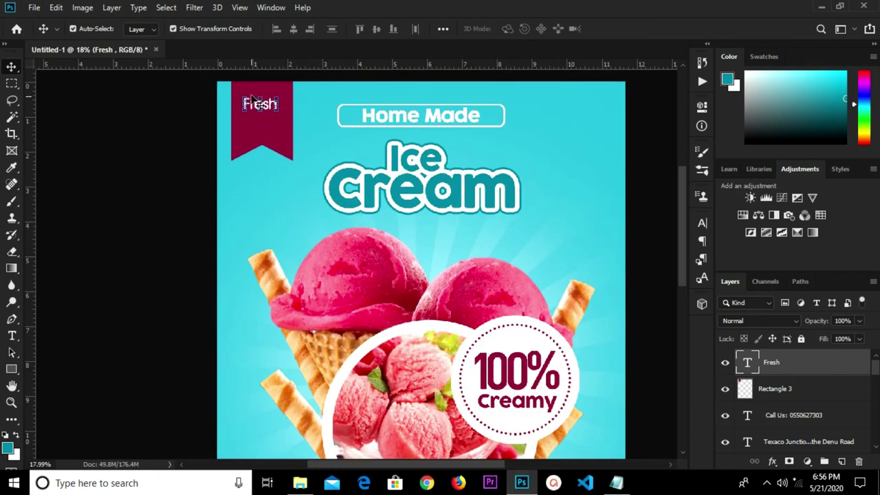
pyautogui.moveTo(254, 103)
pyautogui.mouseDown()
pyautogui.moveTo(260, 97)
pyautogui.moveTo(252, 100)
pyautogui.mouseUp()
# Scale Fresh up to about 126% and drag a copy onto a new line just below.
pyautogui.hotkey('ctrl', 't')
pyautogui.scroll(2, 274, 105)
pyautogui.moveTo(274, 106); pyautogui.dragTo(289, 112)
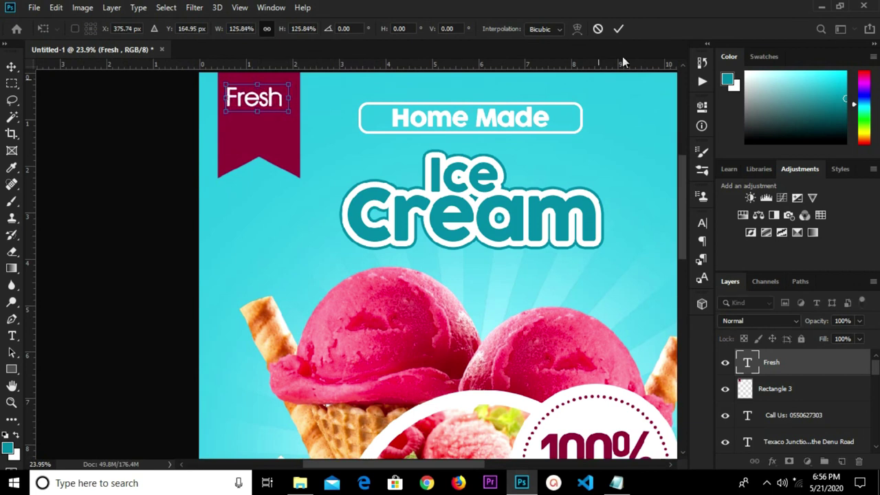
pyautogui.click(618, 29)
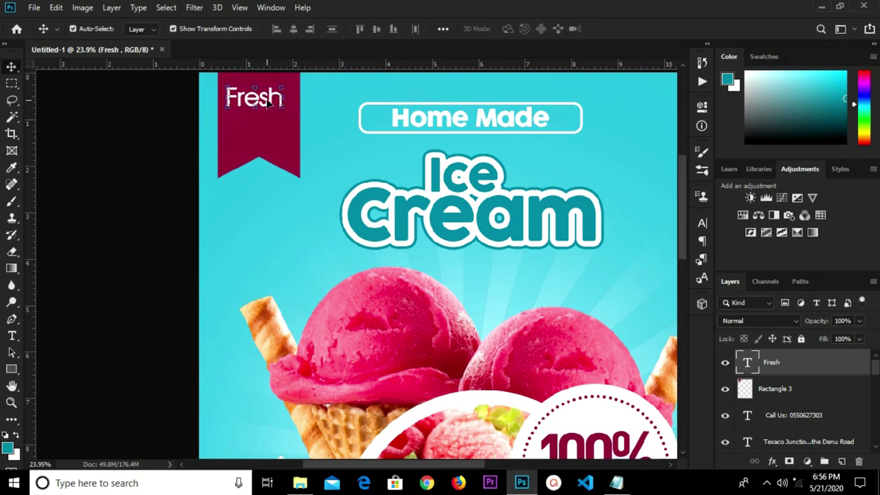
pyautogui.moveTo(270, 97); pyautogui.dragTo(261, 131)
# Retype the copy as 'Delicious' and lower its font size to 30 pt, then smaller still.
pyautogui.press('t')
pyautogui.doubleClick(256, 125)
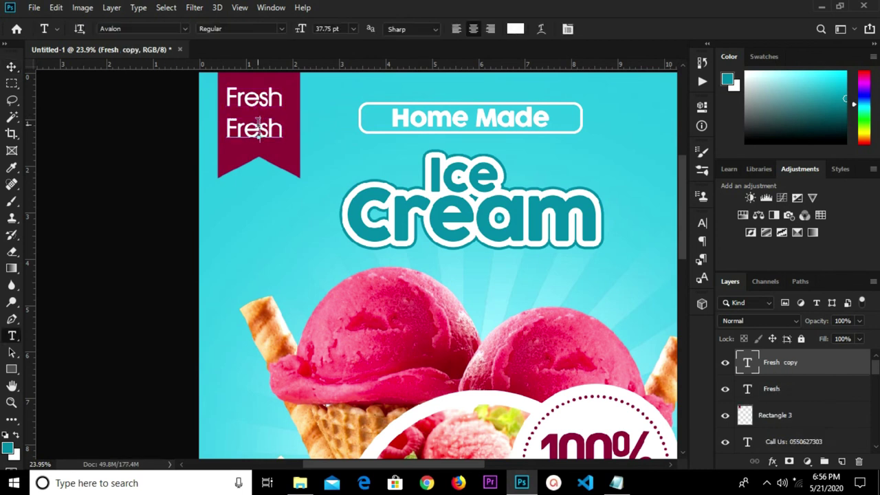
pyautogui.write('De')
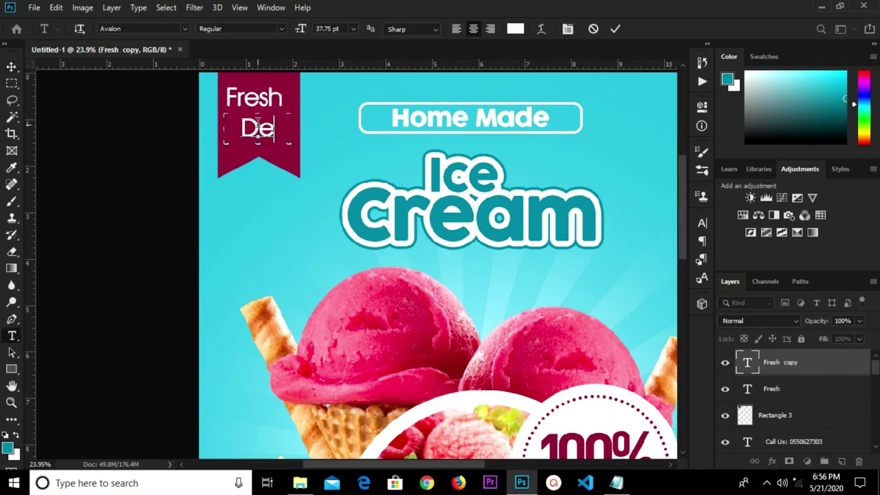
pyautogui.write('licious')
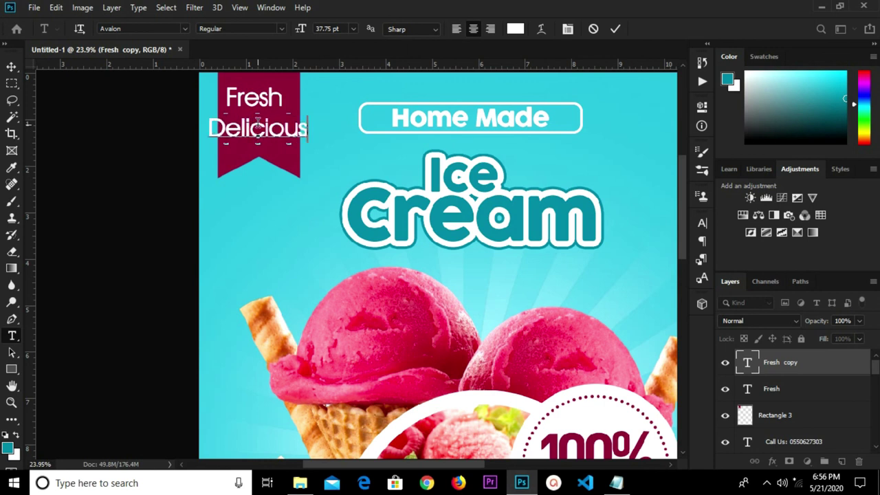
pyautogui.click(616, 28)
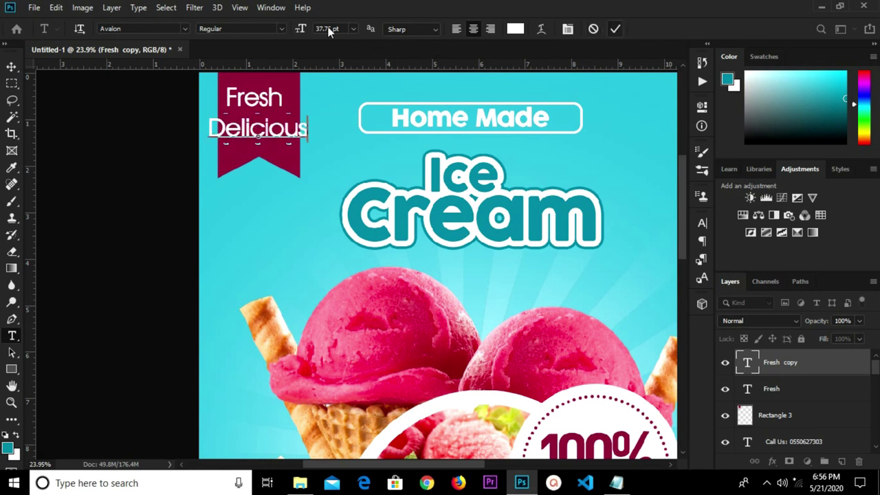
pyautogui.click(352, 29)
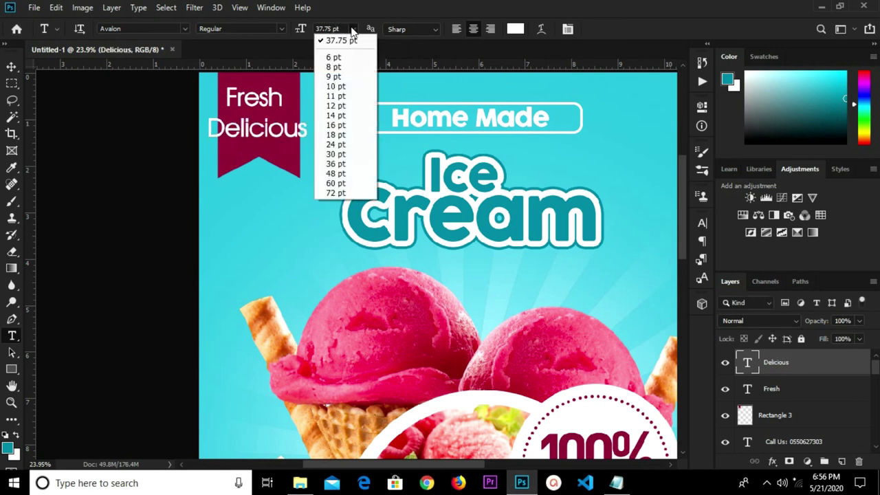
pyautogui.click(335, 154)
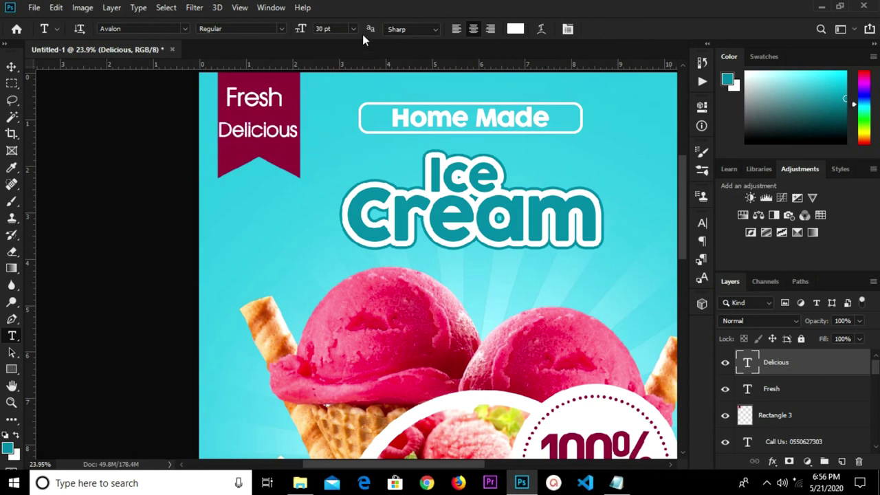
pyautogui.click(353, 29)
pyautogui.click(335, 143)
# Move Delicious up directly under Fresh and drag a copy of Fresh to its right.
pyautogui.press('v')
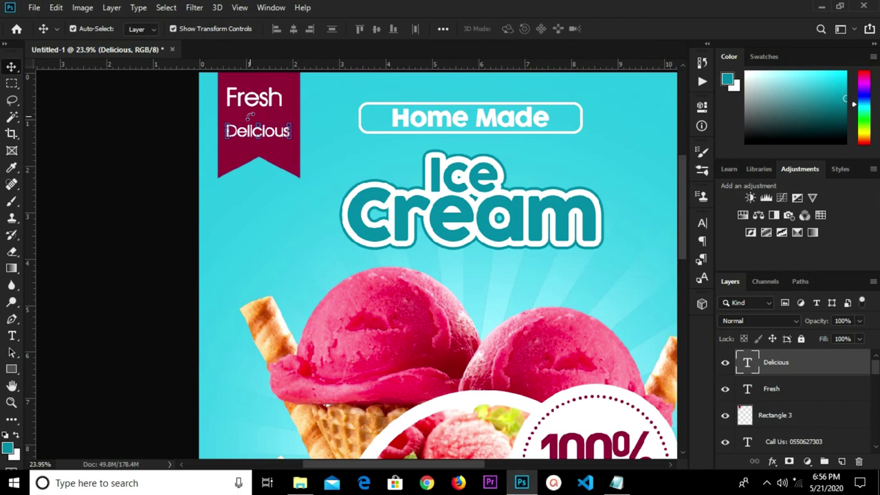
pyautogui.moveTo(249, 150)
pyautogui.mouseDown()
pyautogui.moveTo(260, 141)
pyautogui.moveTo(246, 135)
pyautogui.mouseUp()
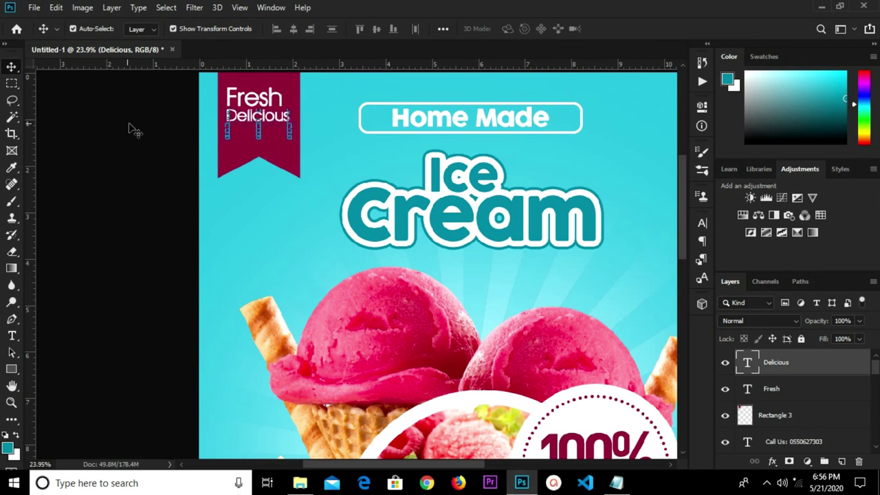
pyautogui.click(254, 118)
pyautogui.click(254, 102)
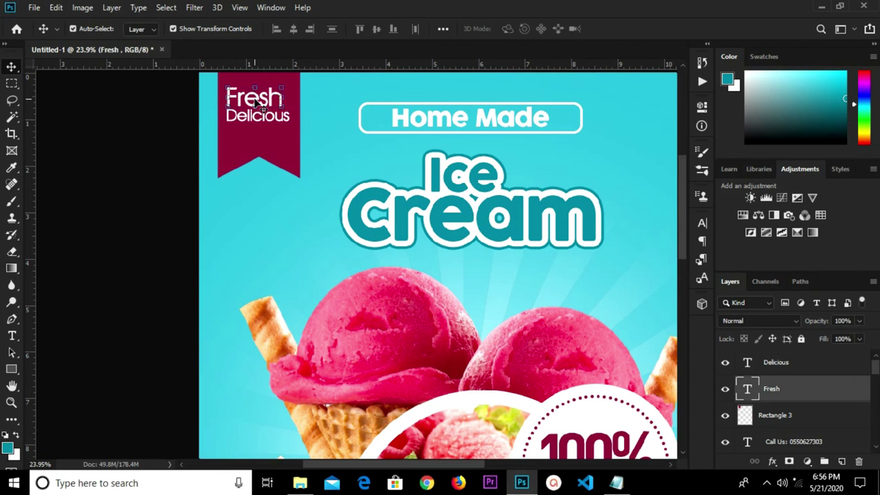
pyautogui.moveTo(254, 101); pyautogui.dragTo(327, 101)
# Replace the text of the copied Fresh layer with '&'.
pyautogui.press('t')
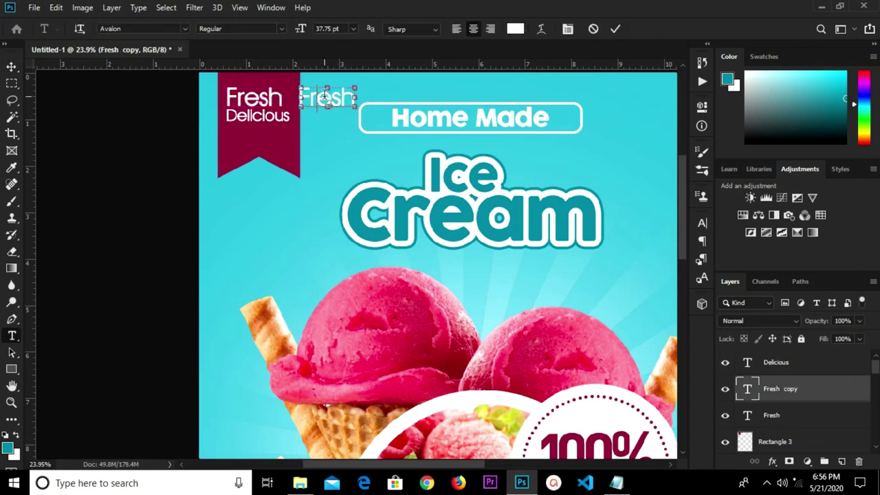
pyautogui.click(323, 100)
pyautogui.hotkey('ctrl', 'a')
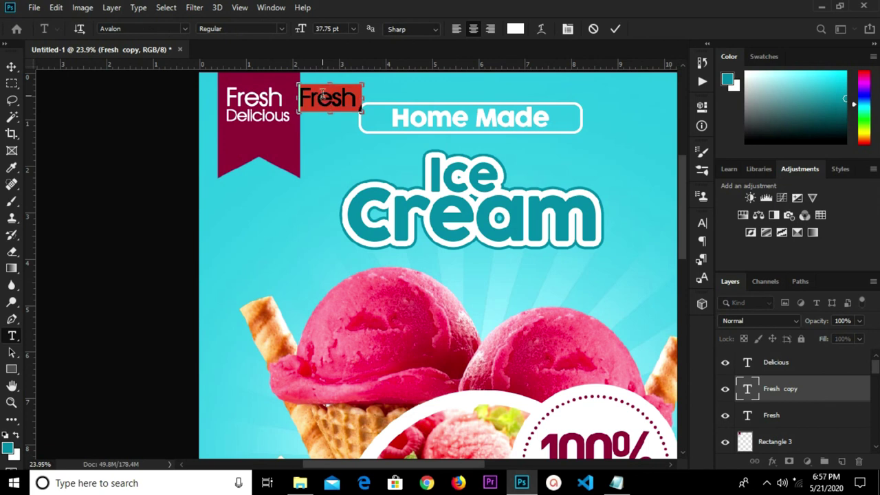
pyautogui.write('&')
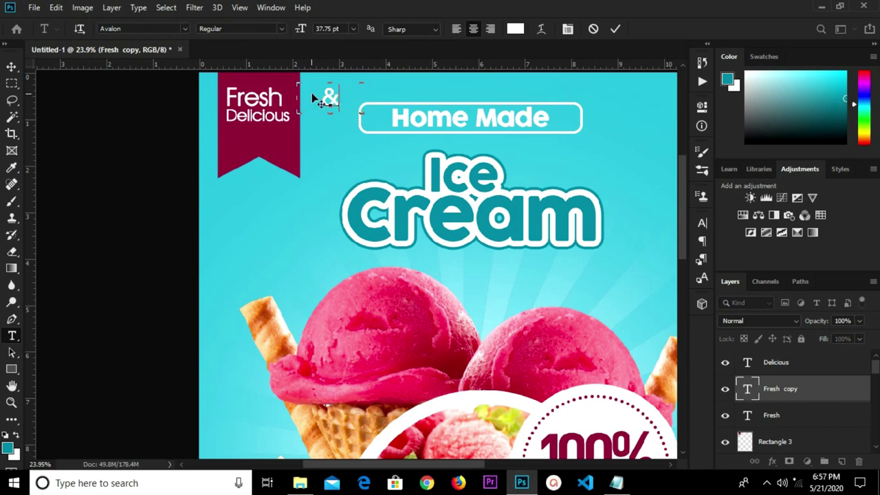
pyautogui.click(359, 86)
# Place the ampersand right after Fresh and resize it to fit.
pyautogui.press('v')
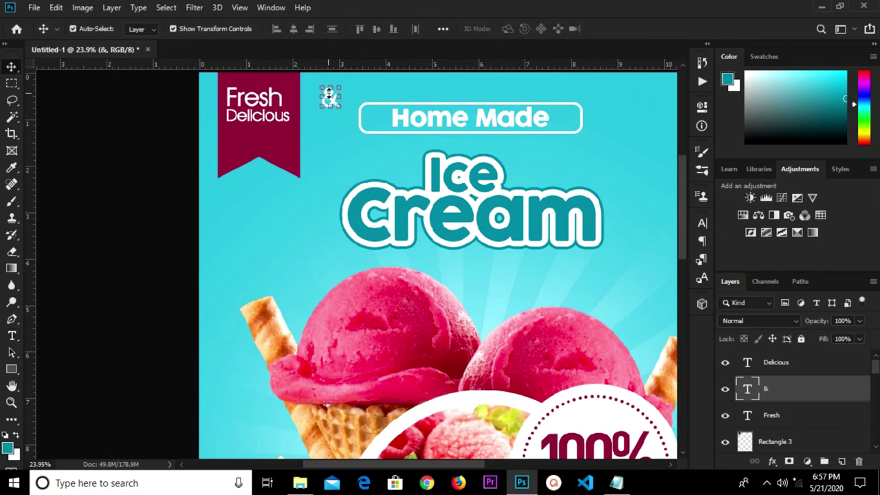
pyautogui.scroll(3, 331, 97)
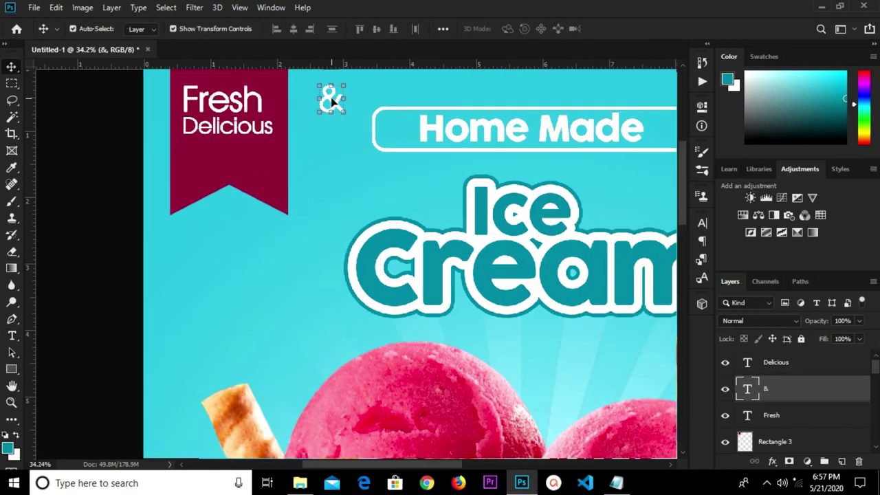
pyautogui.moveTo(330, 97); pyautogui.dragTo(302, 86)
pyautogui.hotkey('ctrl', 't')
pyautogui.click(618, 29)
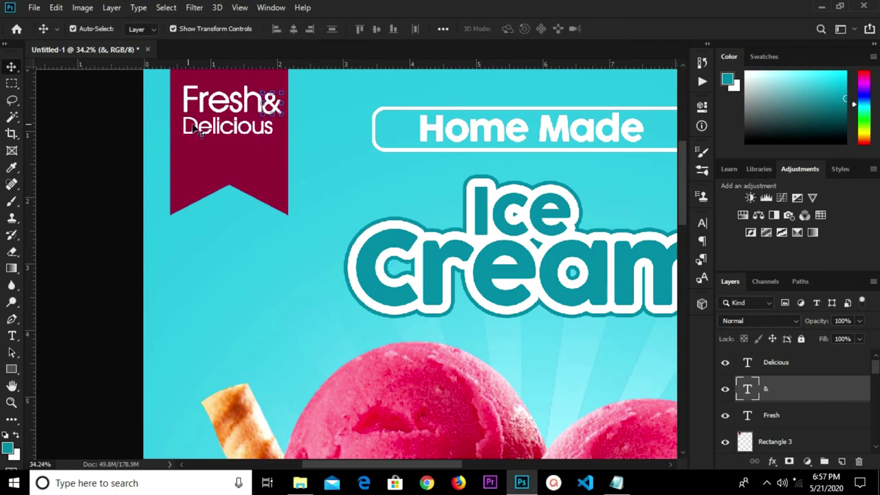
pyautogui.click(319, 125)
pyautogui.click(276, 114)
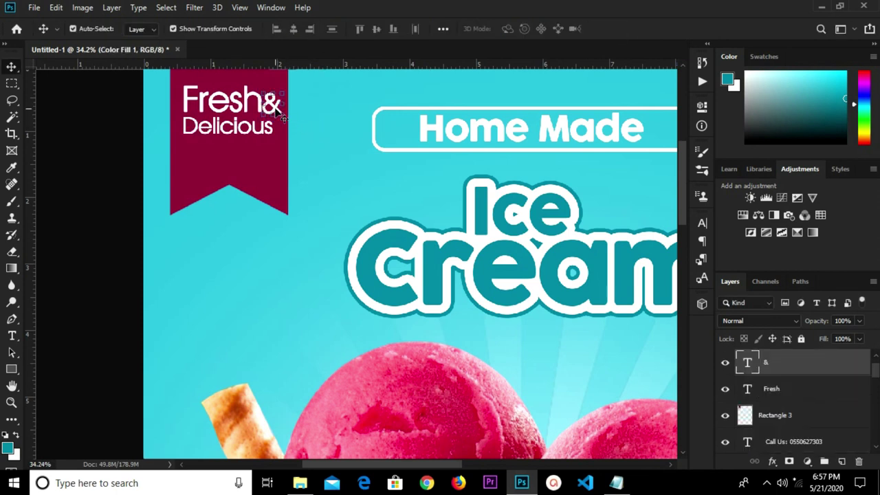
# Enlarge the Delicious text to about 110% of its size.
pyautogui.click(305, 137)
pyautogui.click(272, 132)
pyautogui.press('ctrl')
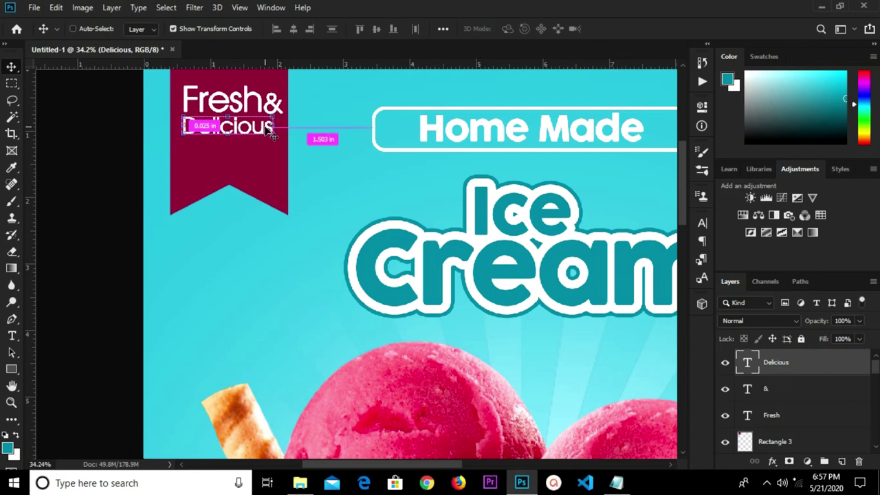
pyautogui.hotkey('ctrl', 't')
pyautogui.moveTo(274, 140); pyautogui.dragTo(284, 141)
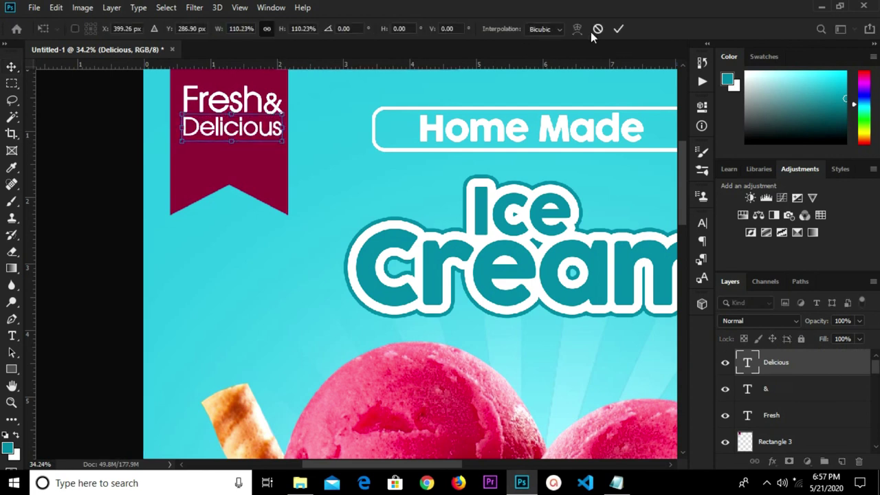
pyautogui.click(619, 29)
# Undo a trial upward move of the ribbon and fit the whole poster in view.
pyautogui.moveTo(247, 175); pyautogui.dragTo(260, 159)
pyautogui.hotkey('ctrl', 'z')
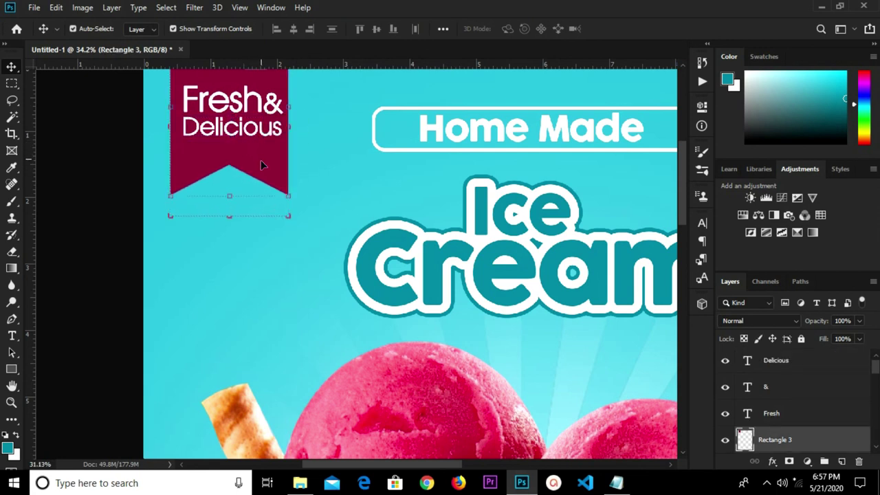
pyautogui.hotkey('ctrl', '0')
pyautogui.hotkey('ctrl', '0')
pyautogui.click(568, 189)
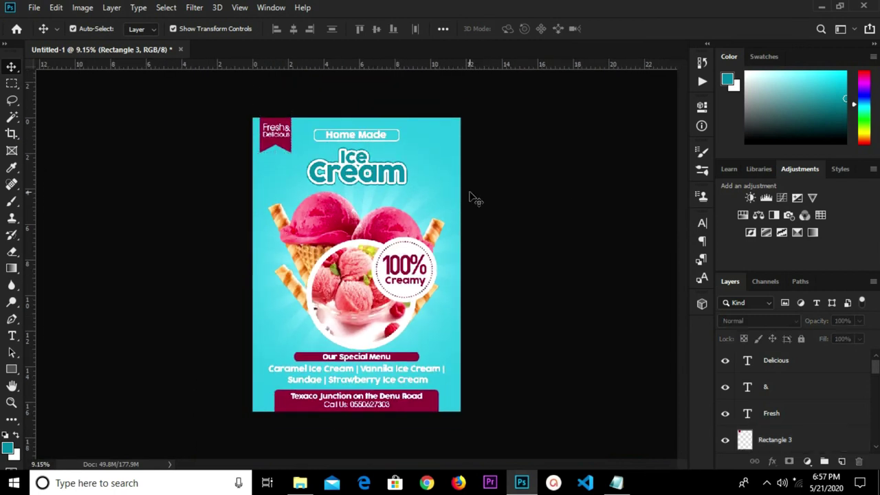
pyautogui.scroll(-3, 778, 405)
pyautogui.scroll(-5, 778, 406)
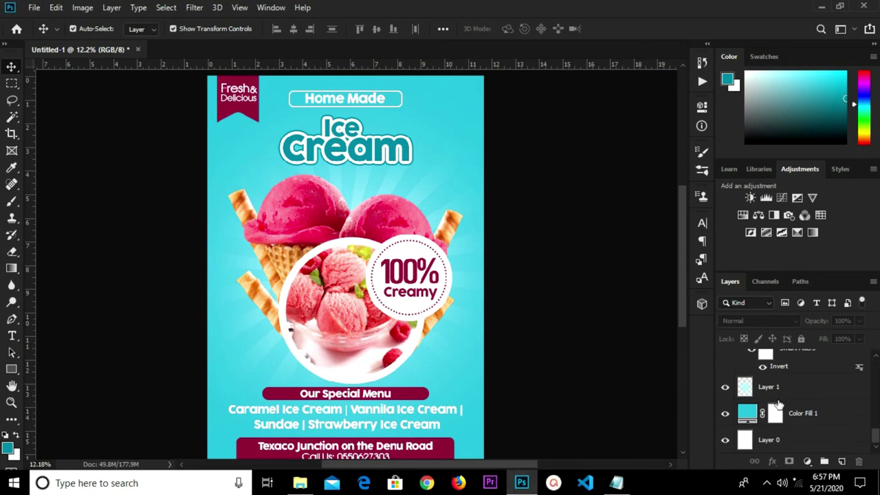
pyautogui.scroll(5, 780, 397)
pyautogui.scroll(-3, 539, 299)
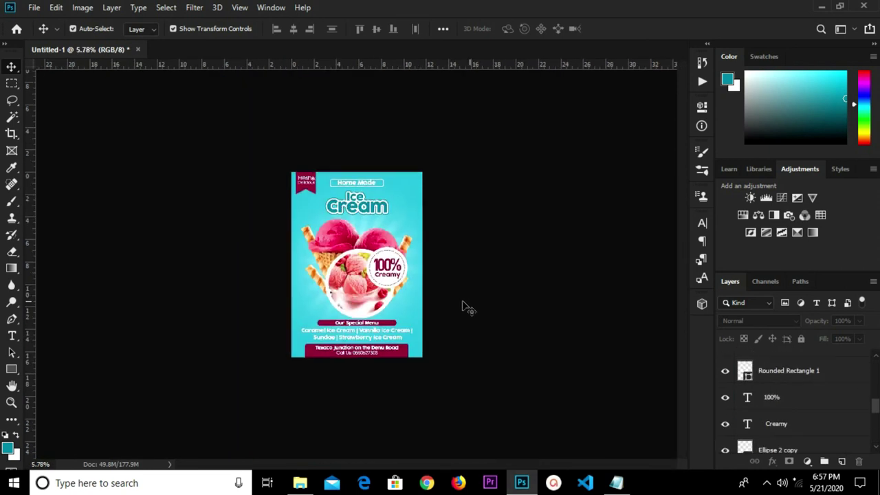
pyautogui.scroll(2, 463, 306)
pyautogui.scroll(1, 461, 302)
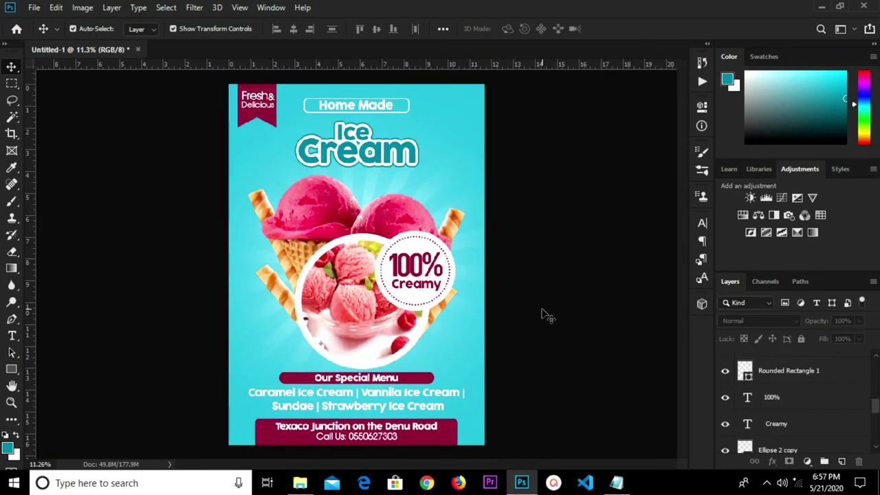